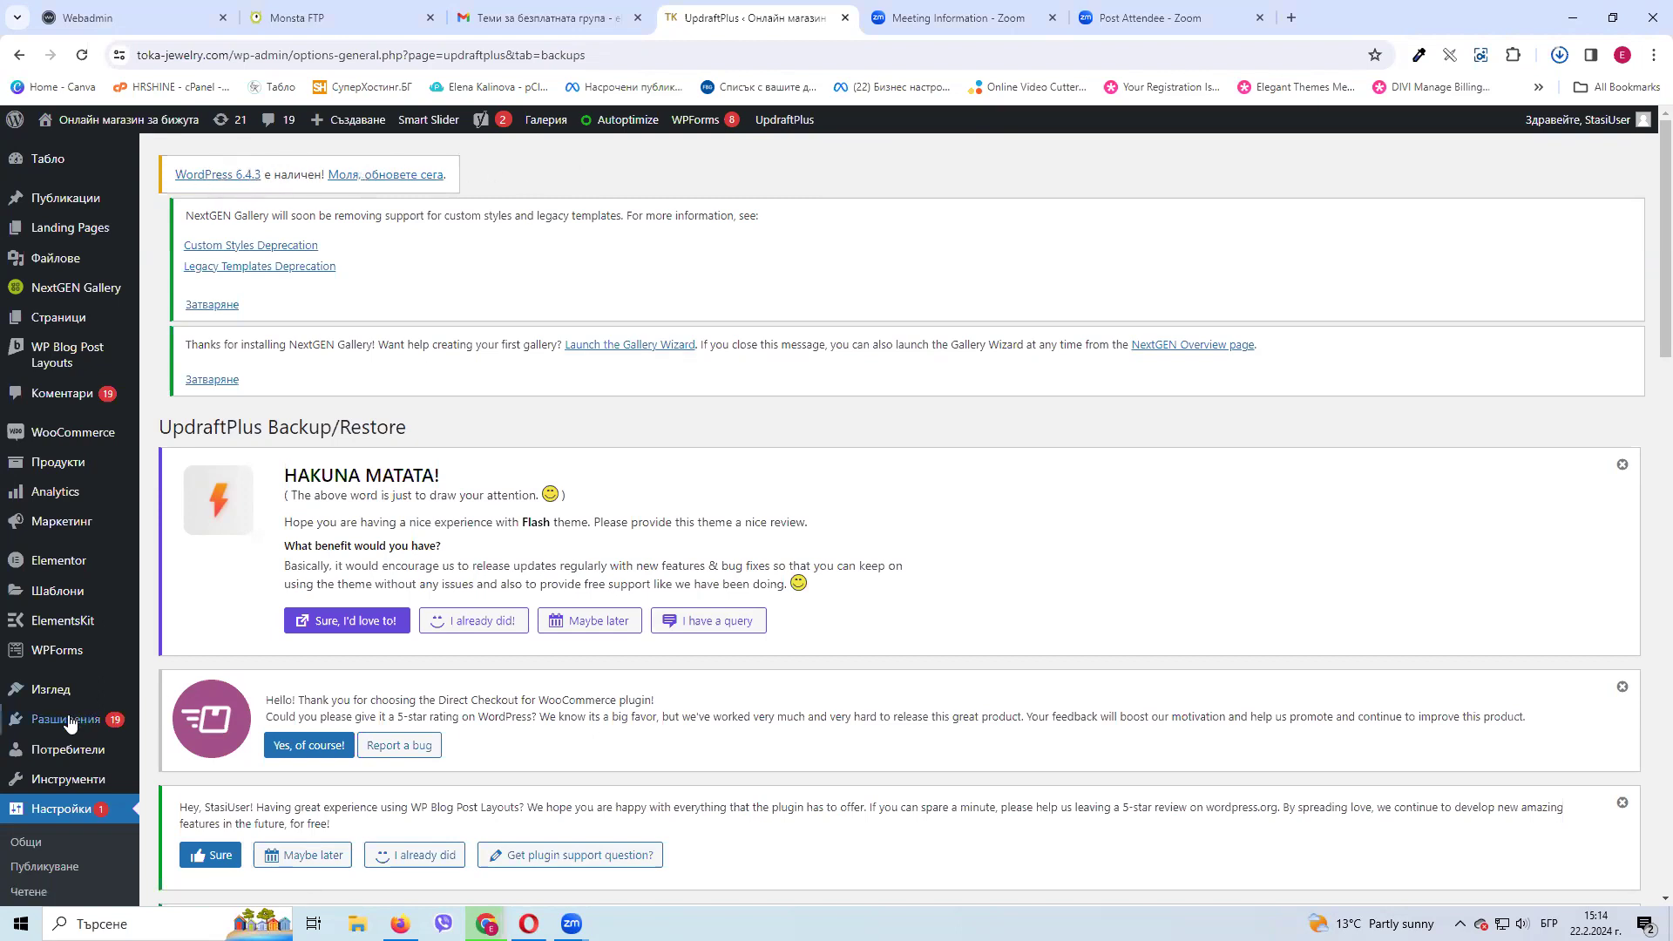
Open the WordPress updates page and review the available core, plugin and theme updates
mouse_move(70, 724)
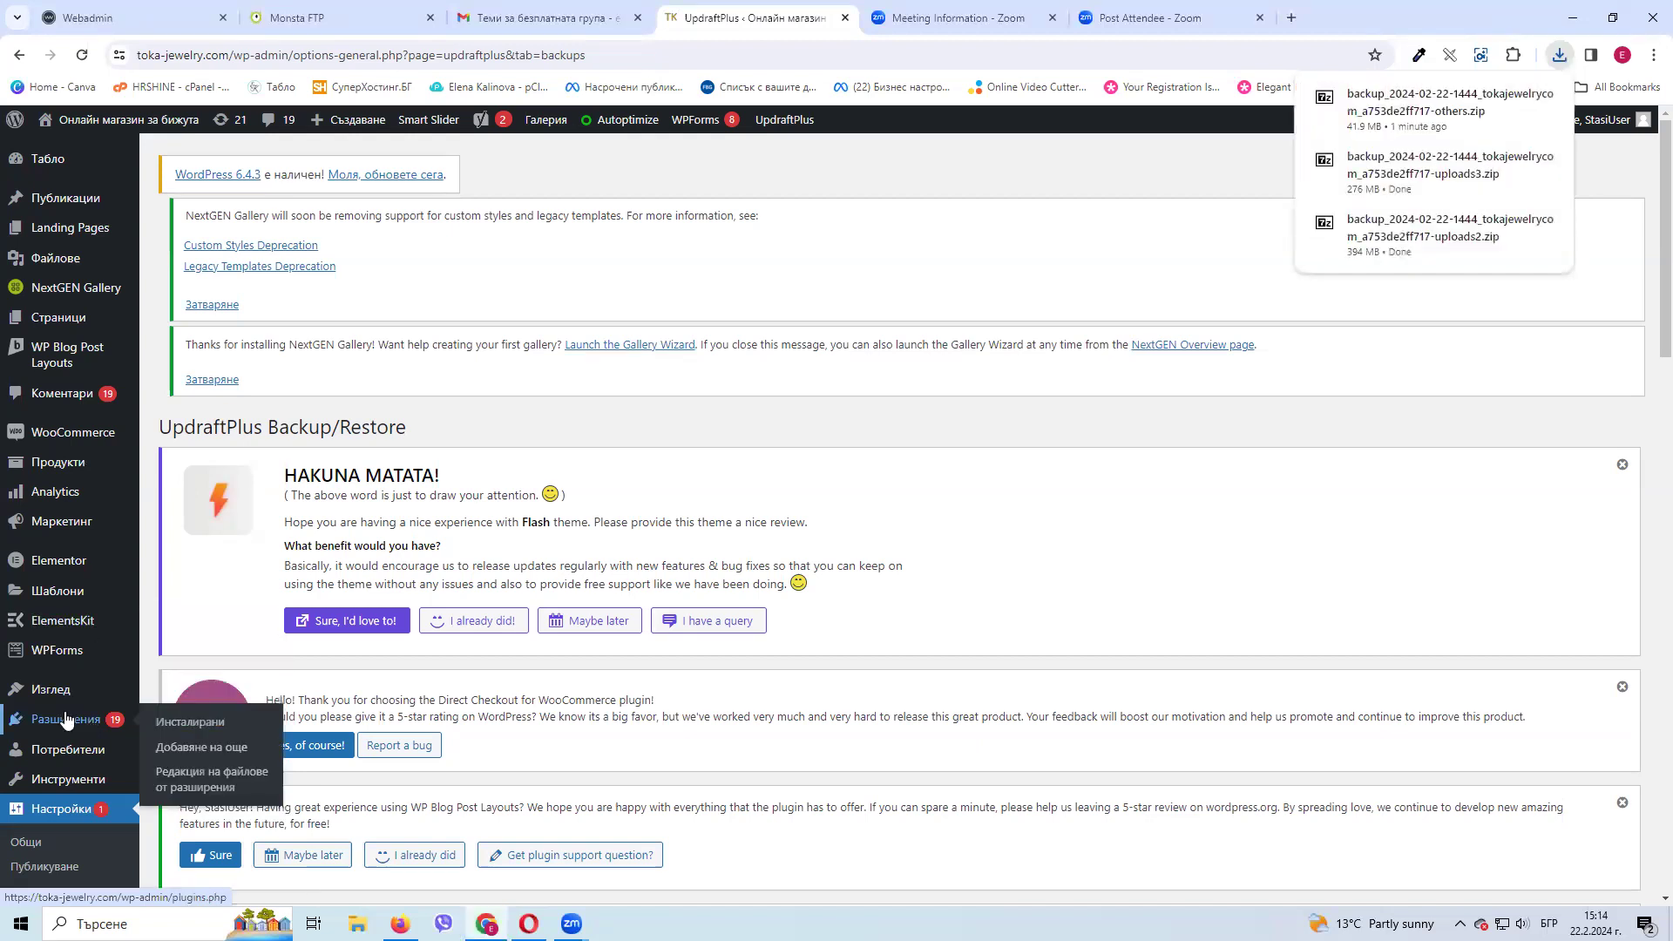
mouse_move(41, 160)
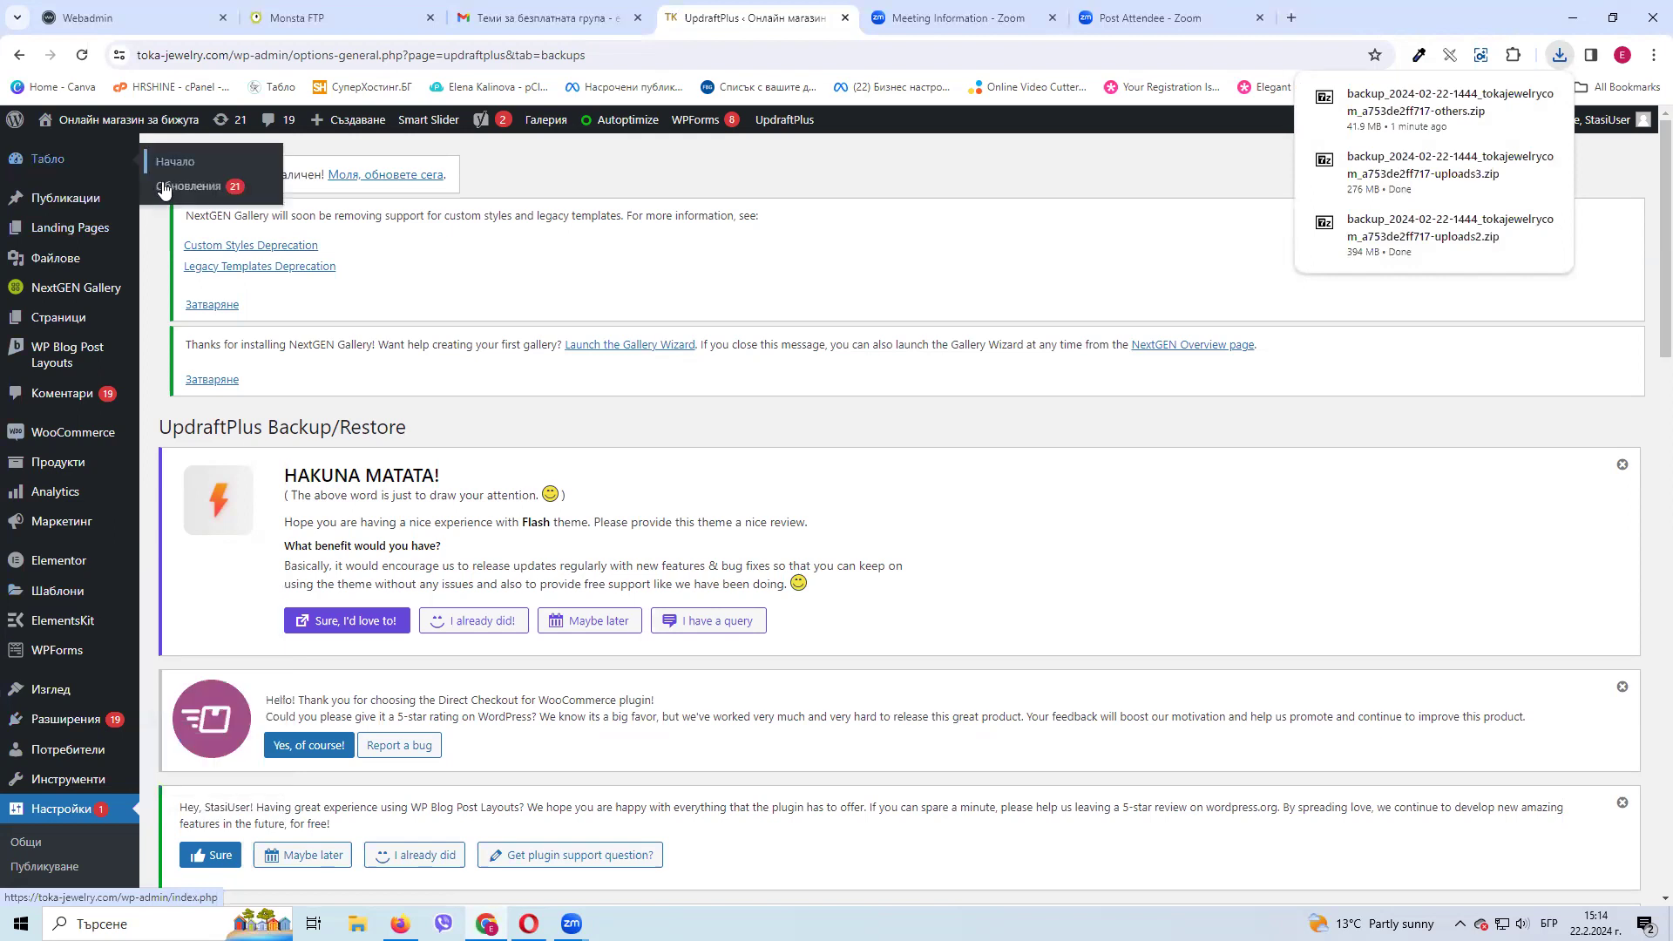
click(200, 192)
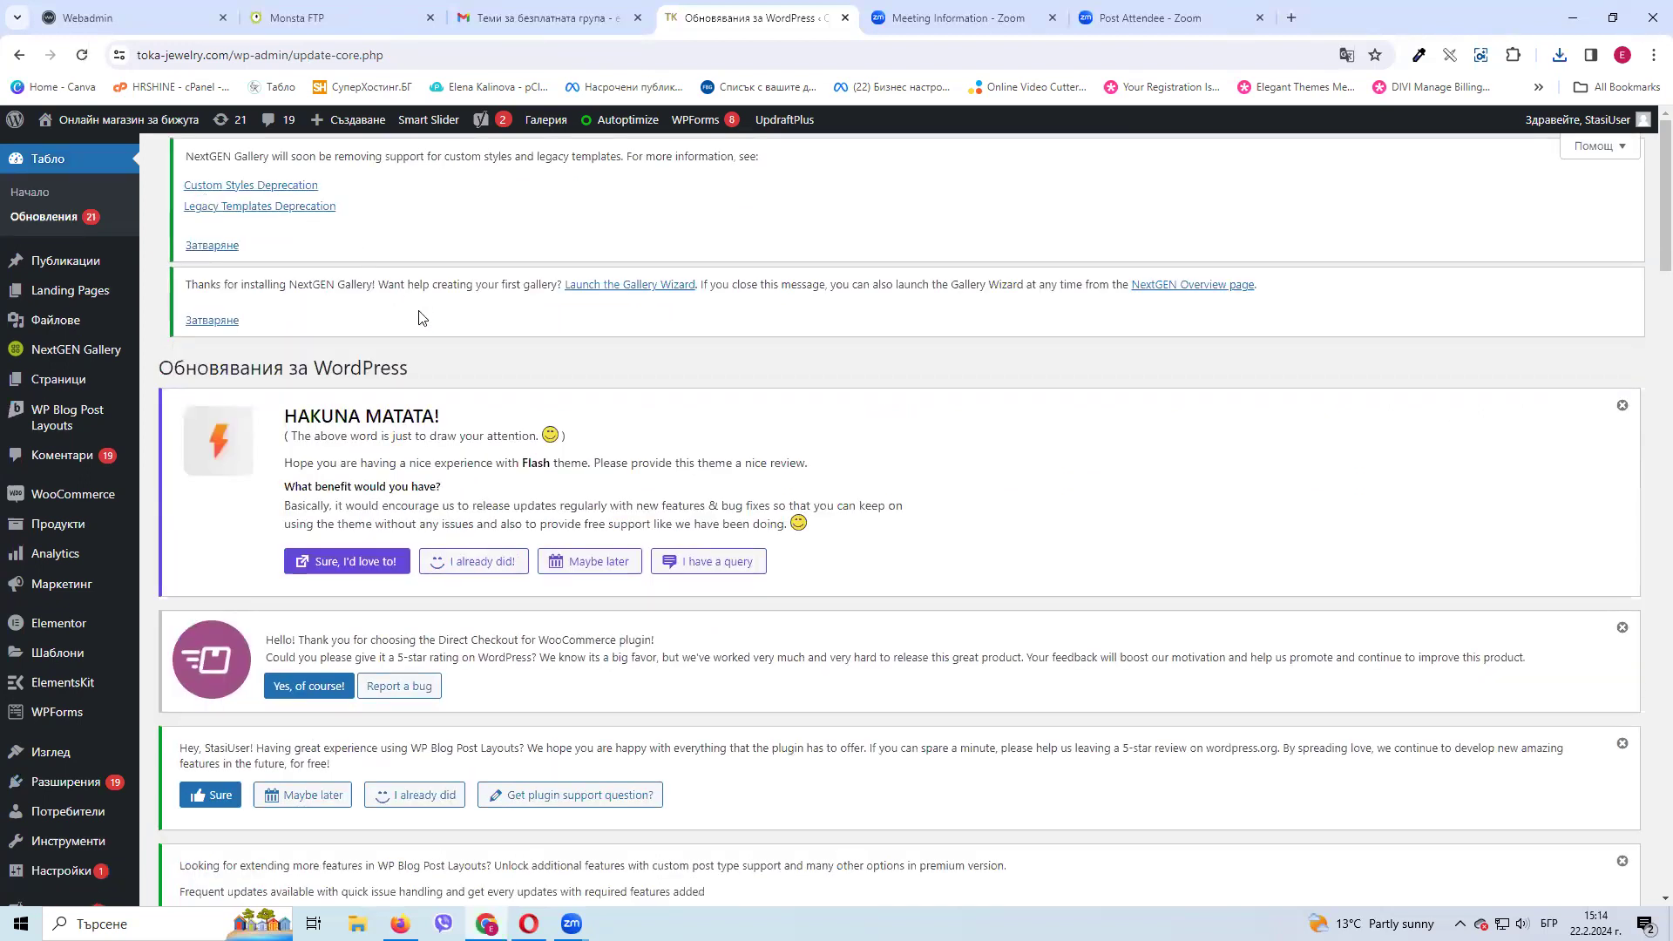
scroll(419, 316, down, 9)
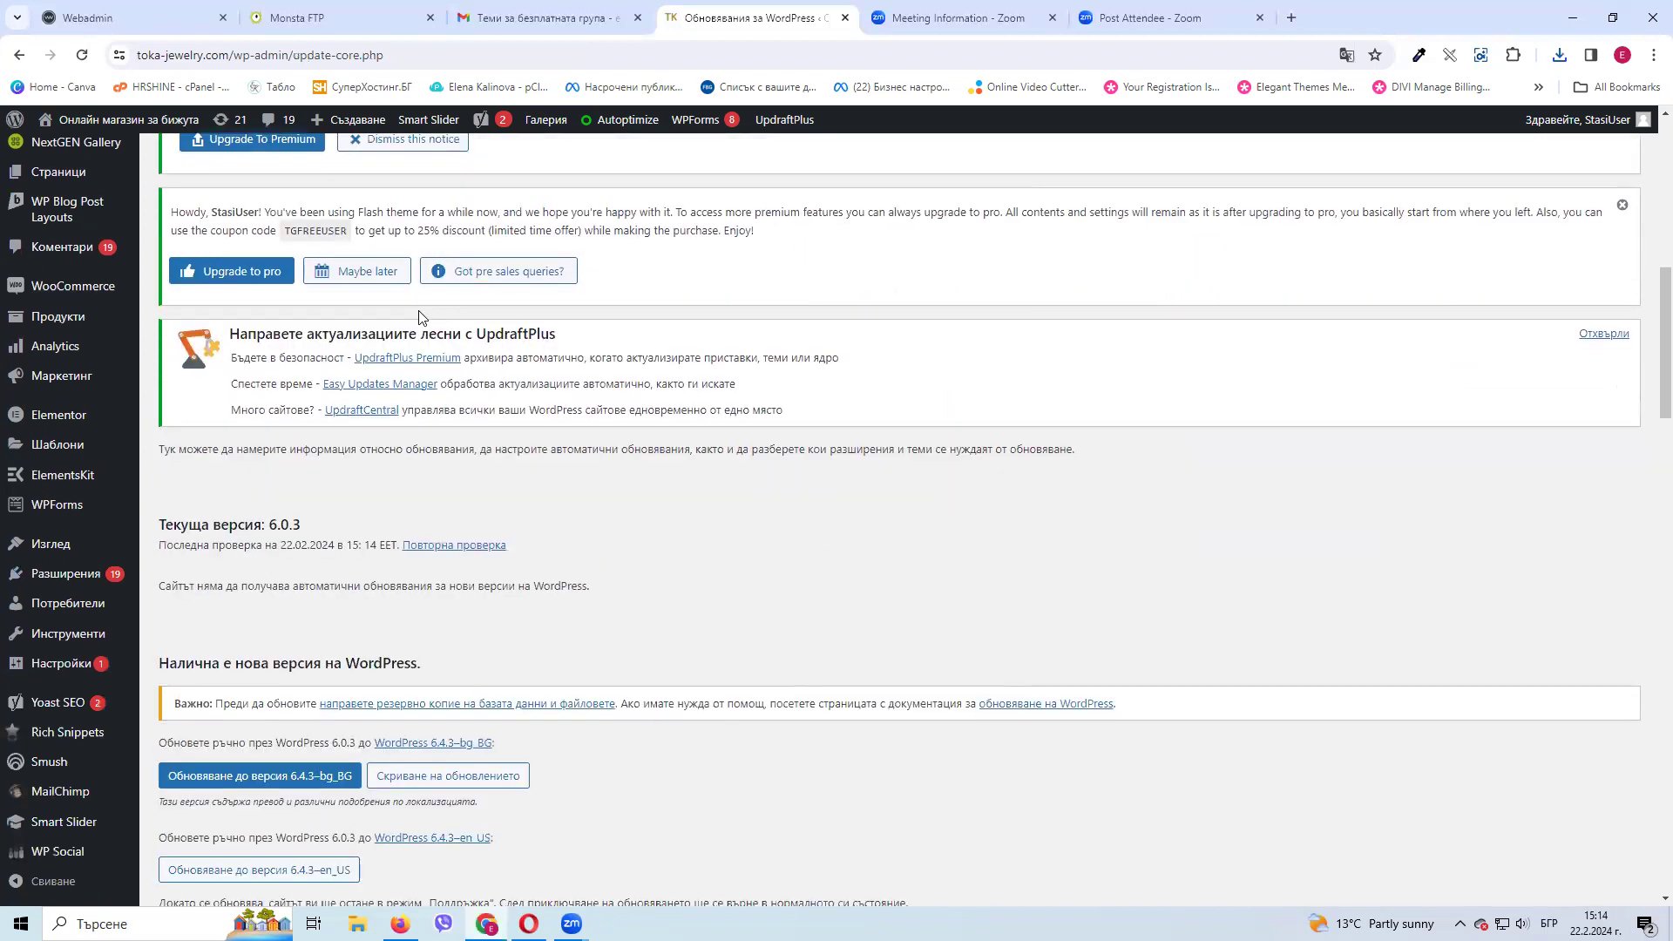
scroll(419, 317, down, 3)
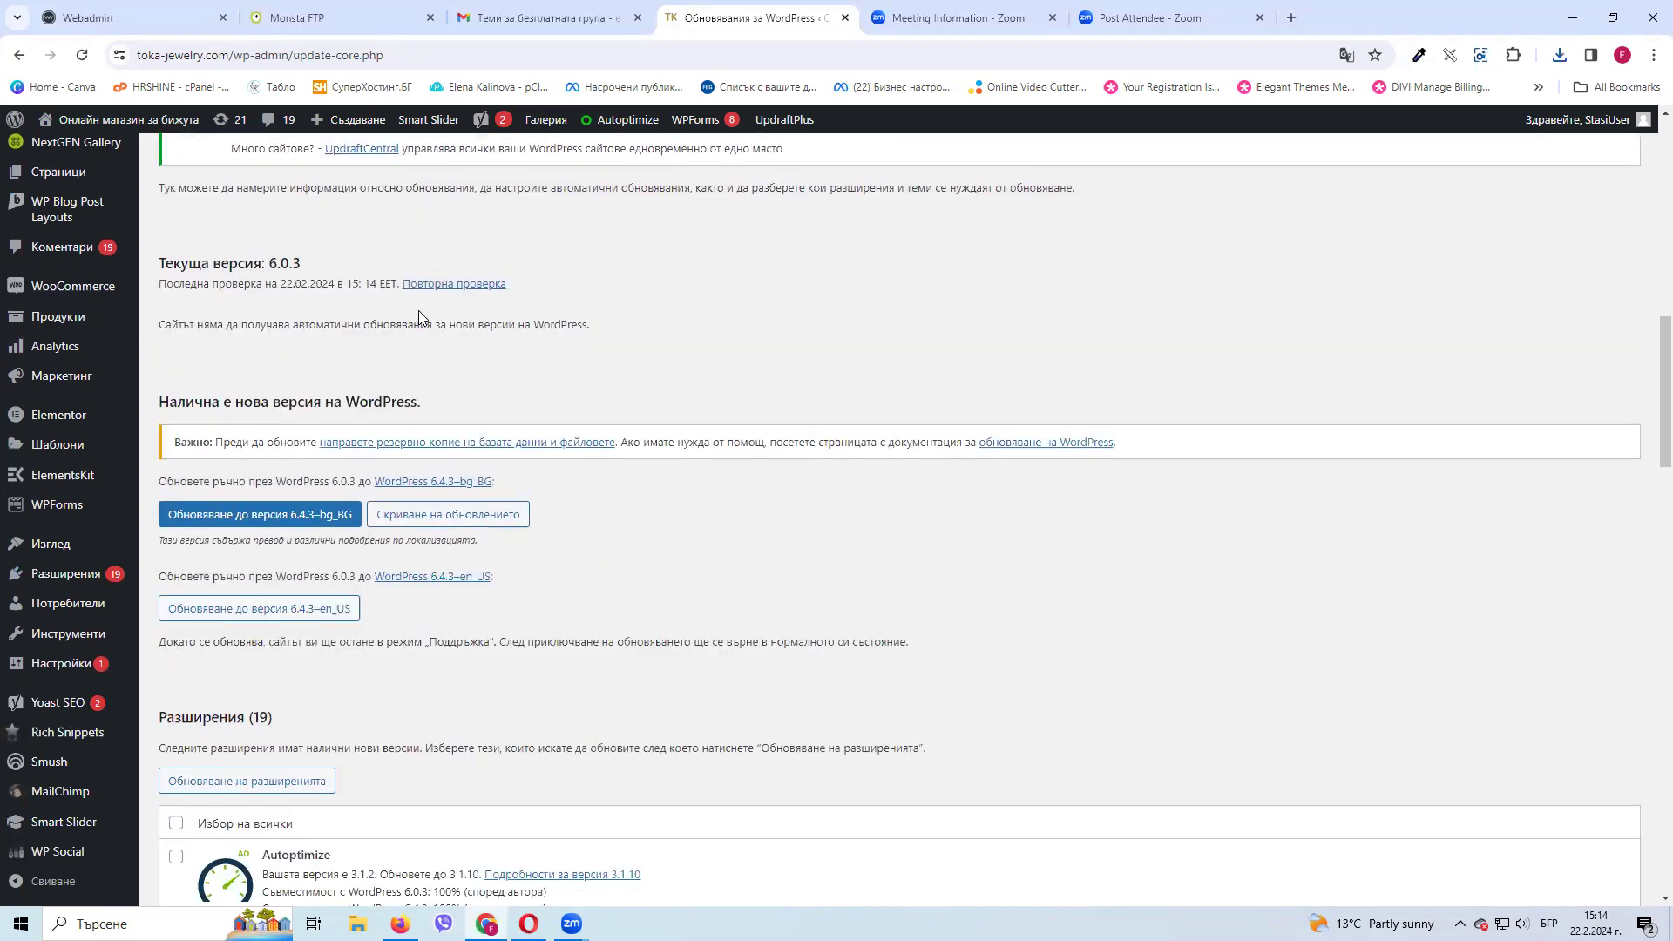
scroll(418, 315, down, 8)
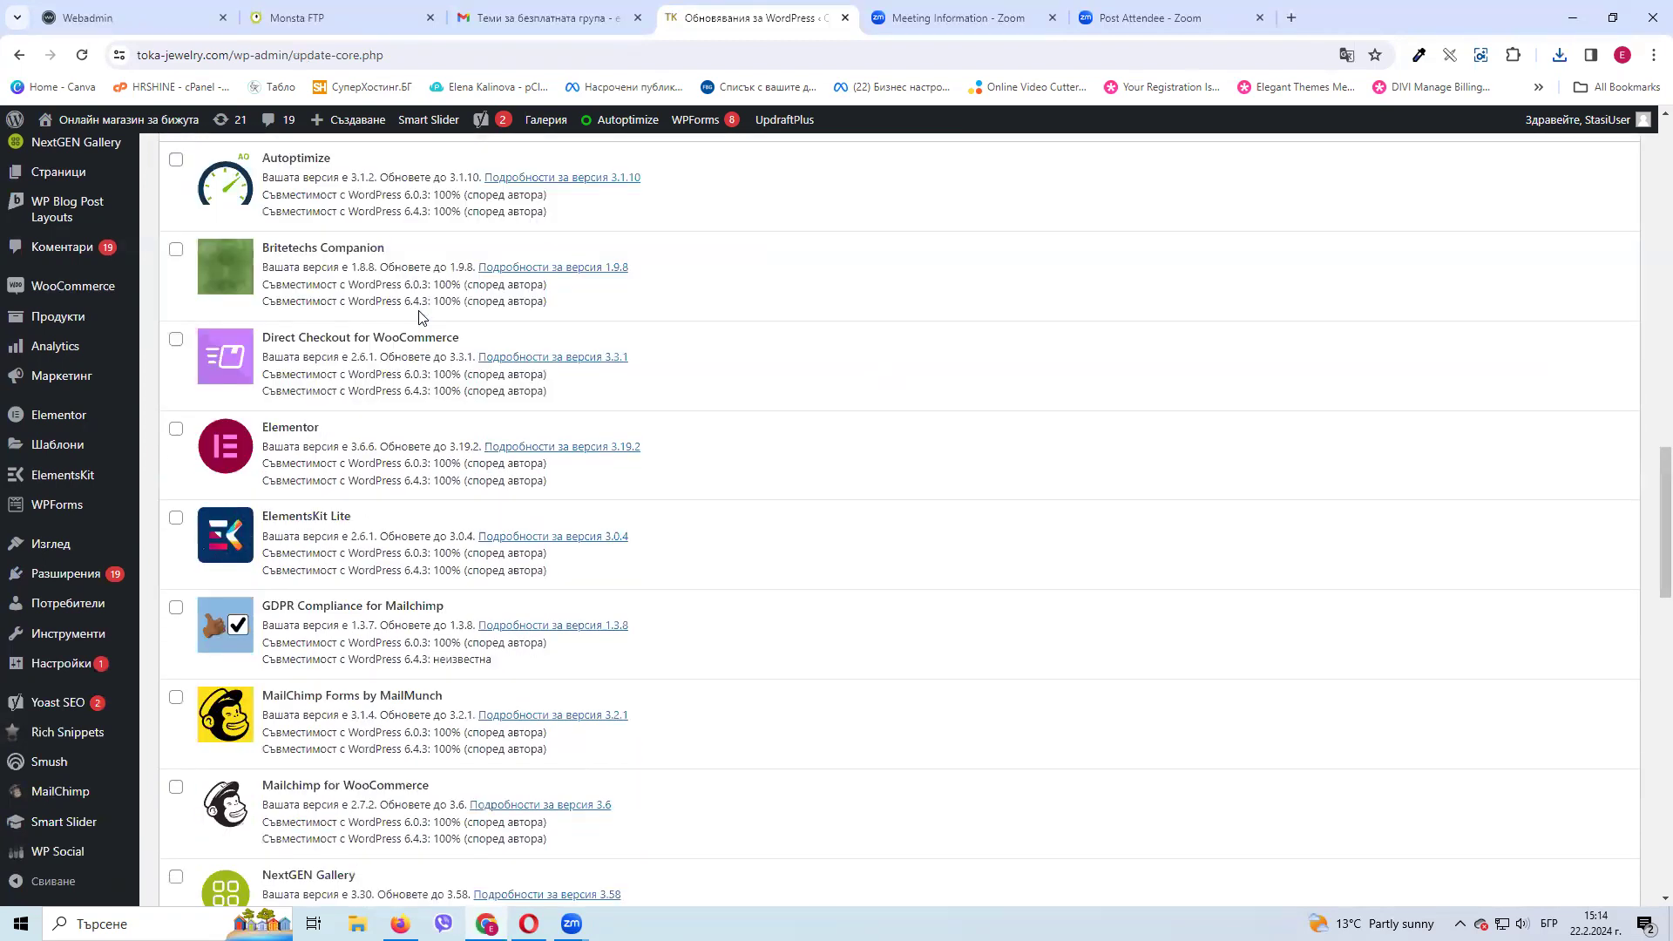
scroll(419, 316, down, 11)
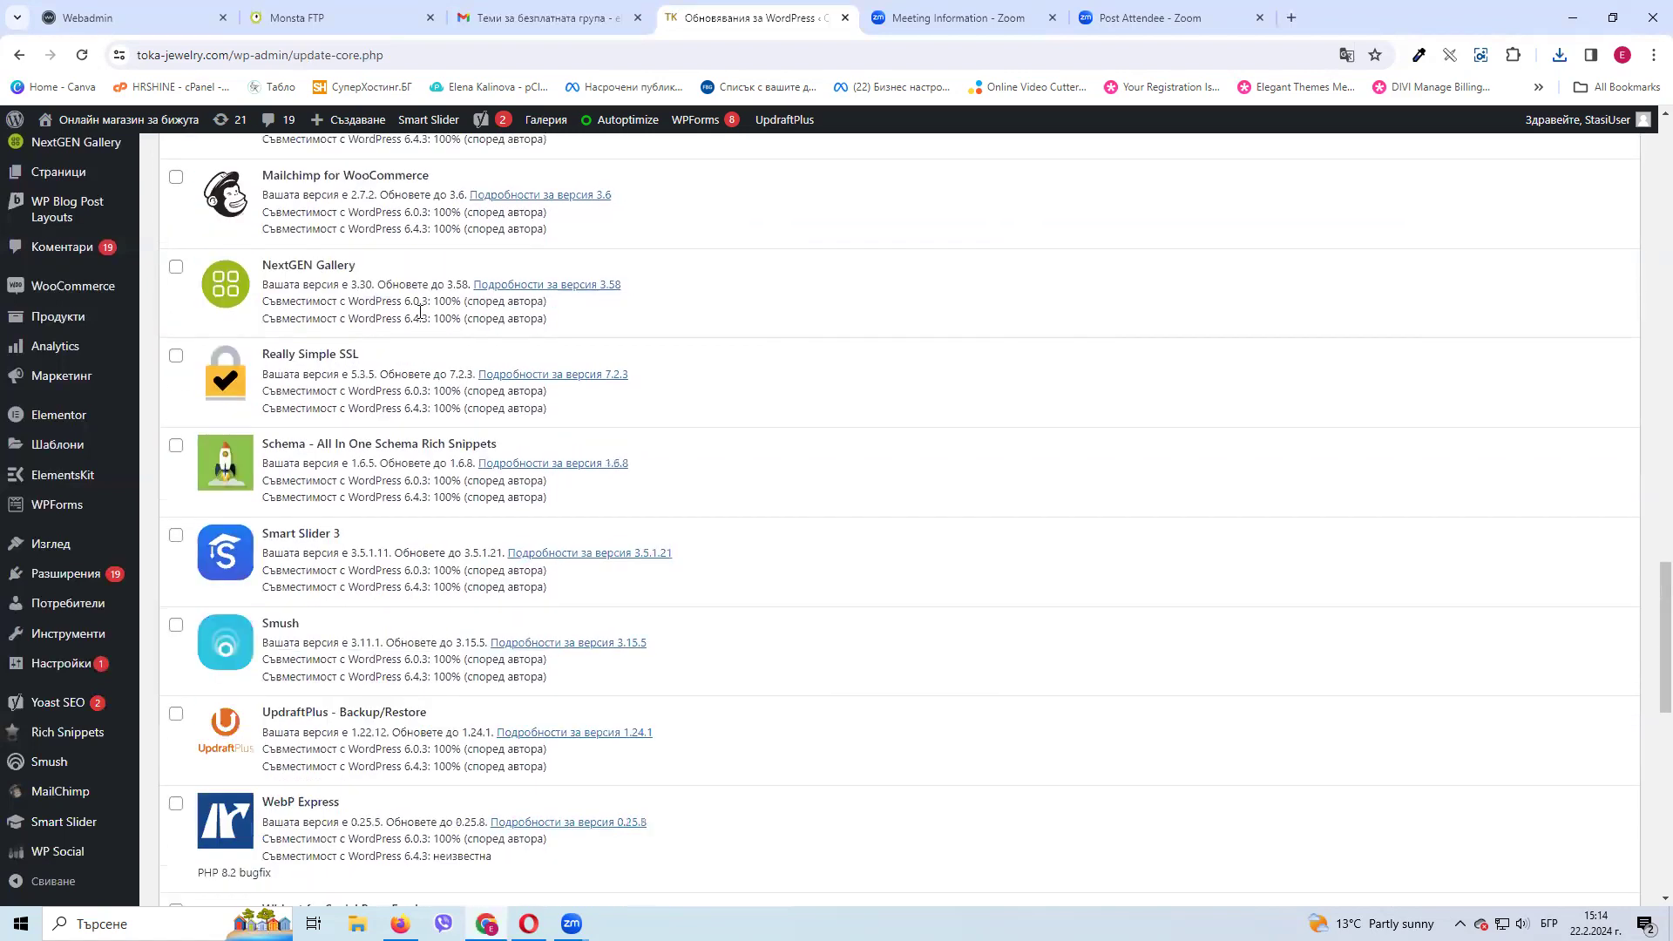
scroll(419, 312, down, 4)
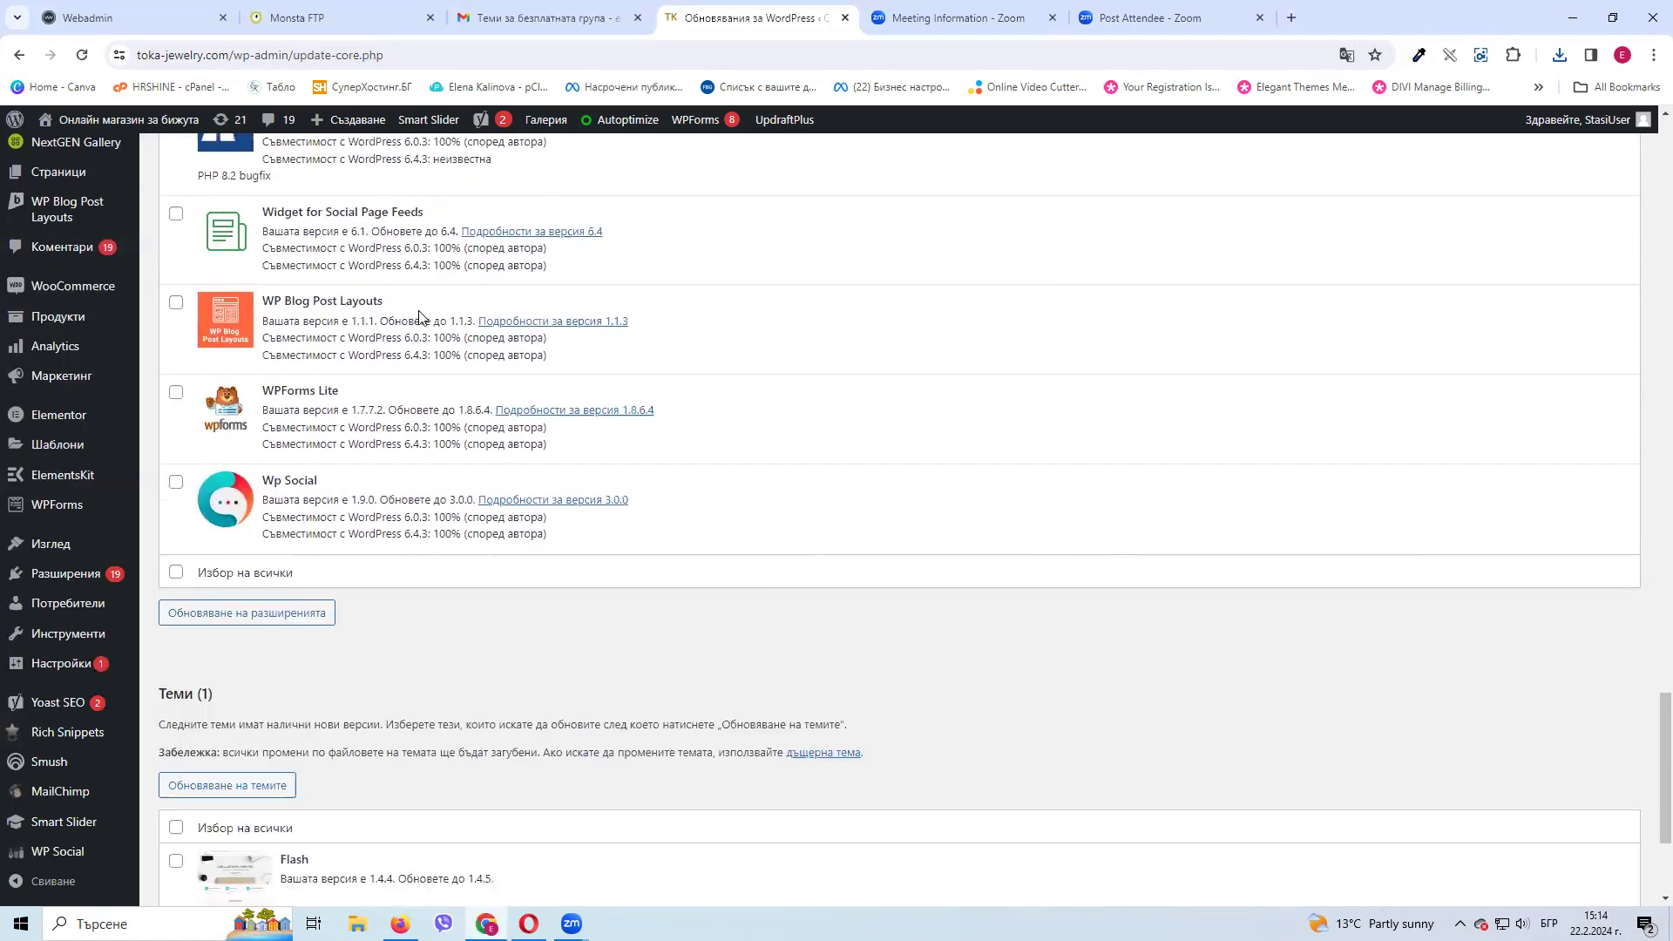
scroll(419, 317, up, 6)
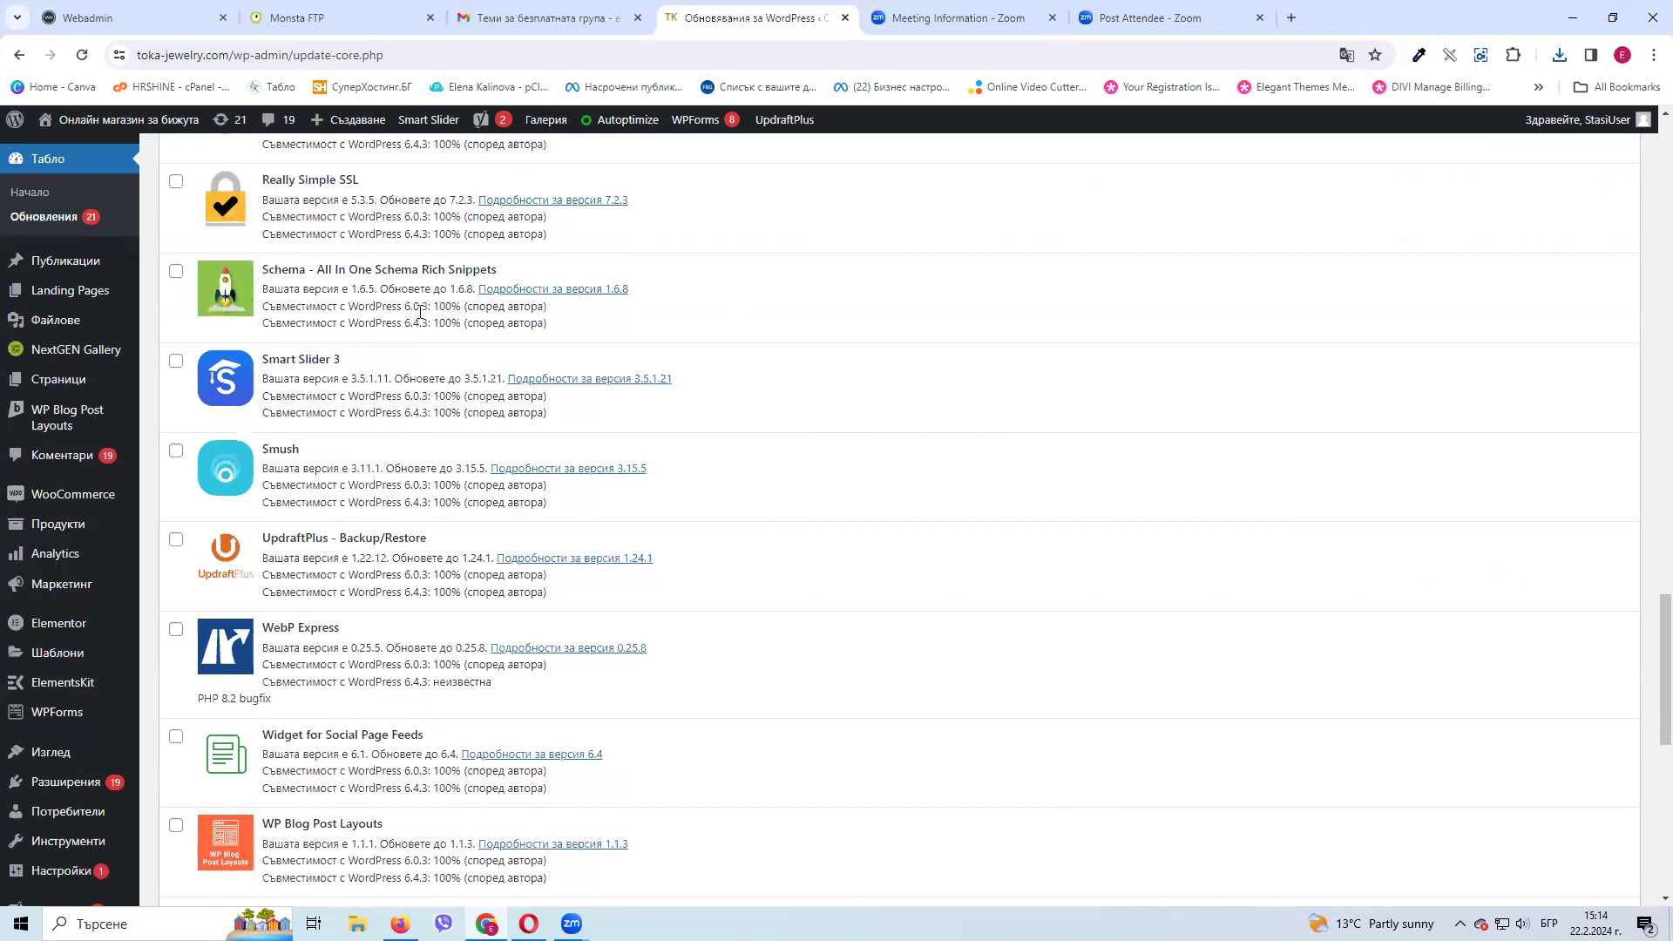
scroll(420, 312, up, 4)
scroll(420, 312, up, 9)
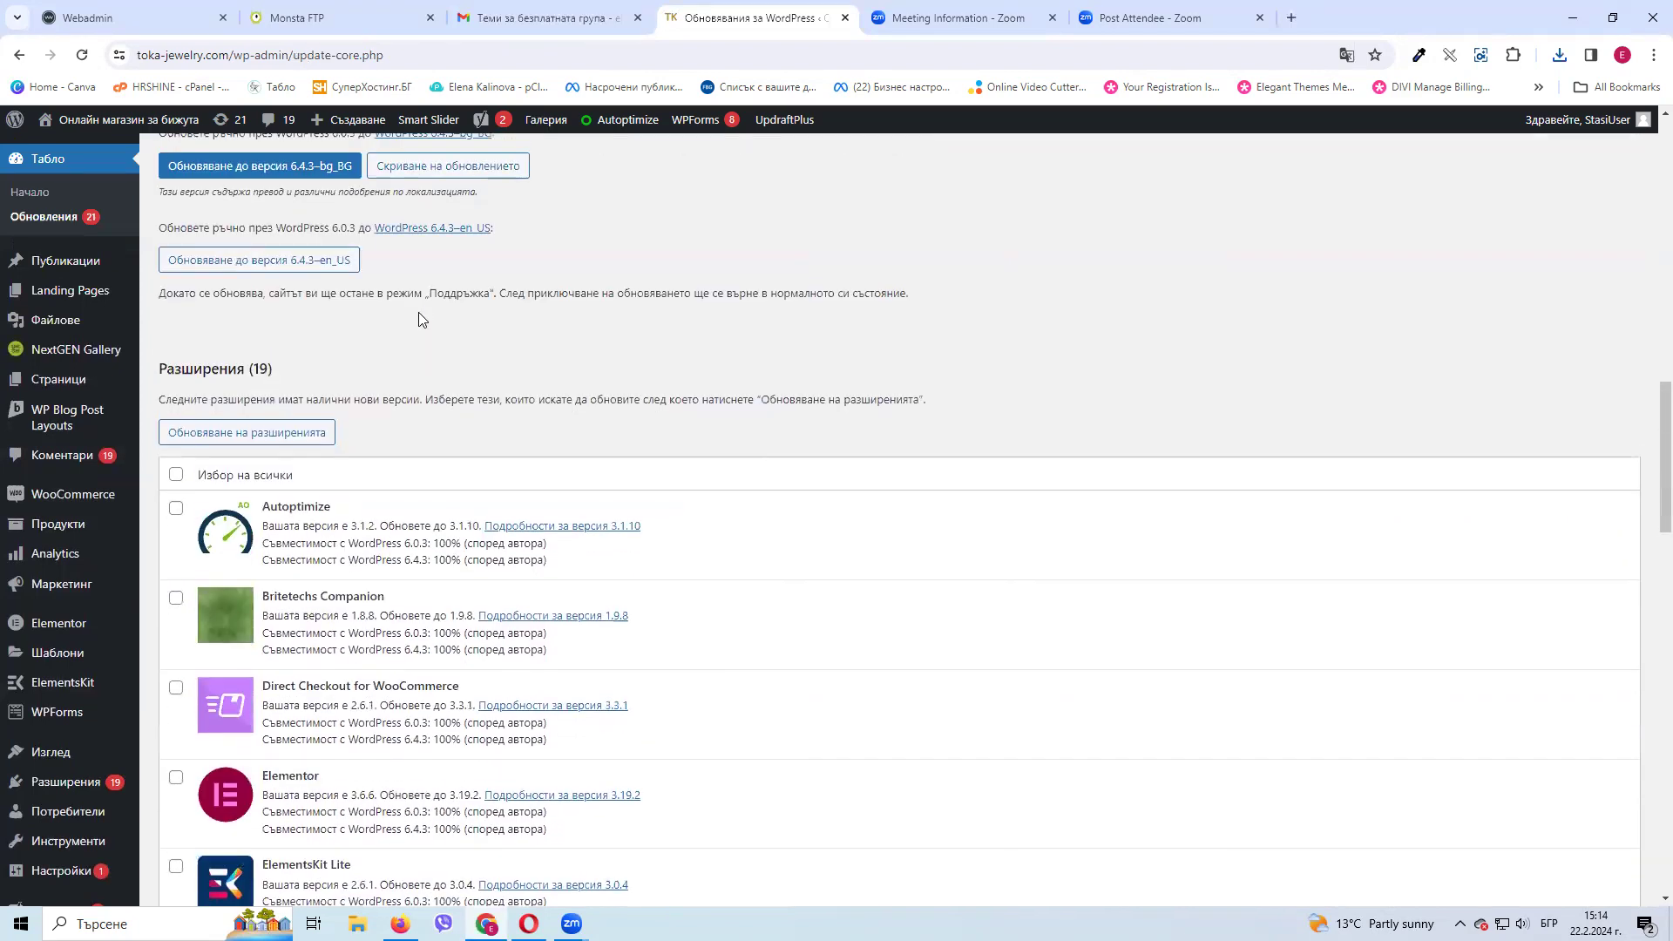
scroll(497, 377, up, 4)
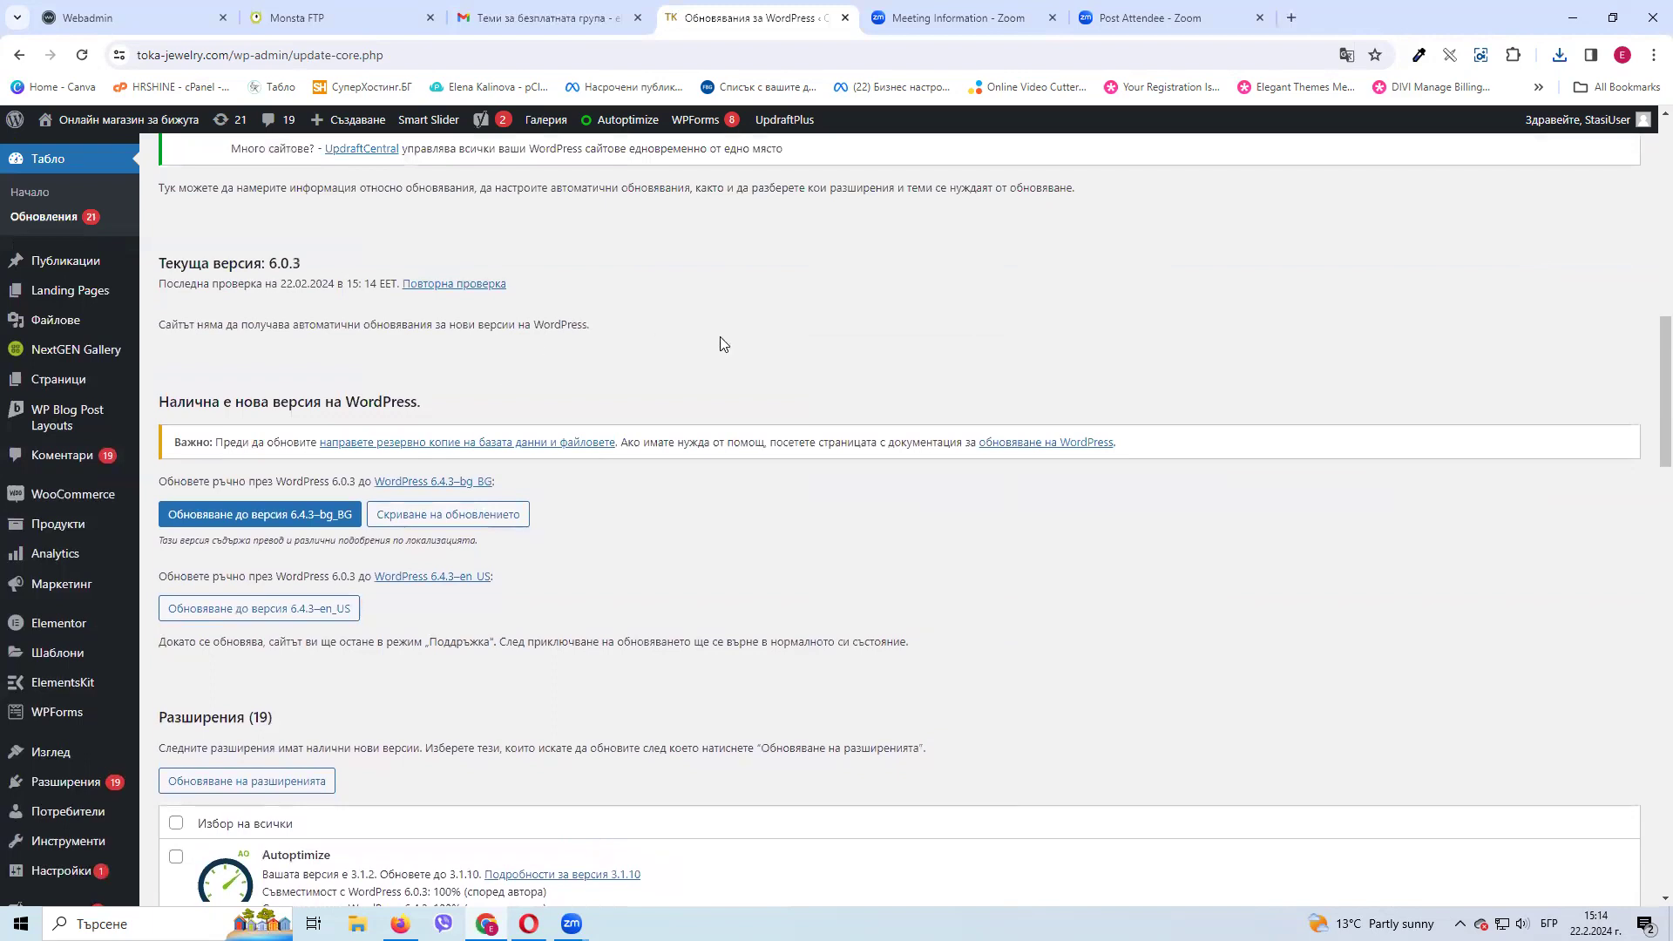
scroll(720, 337, up, 9)
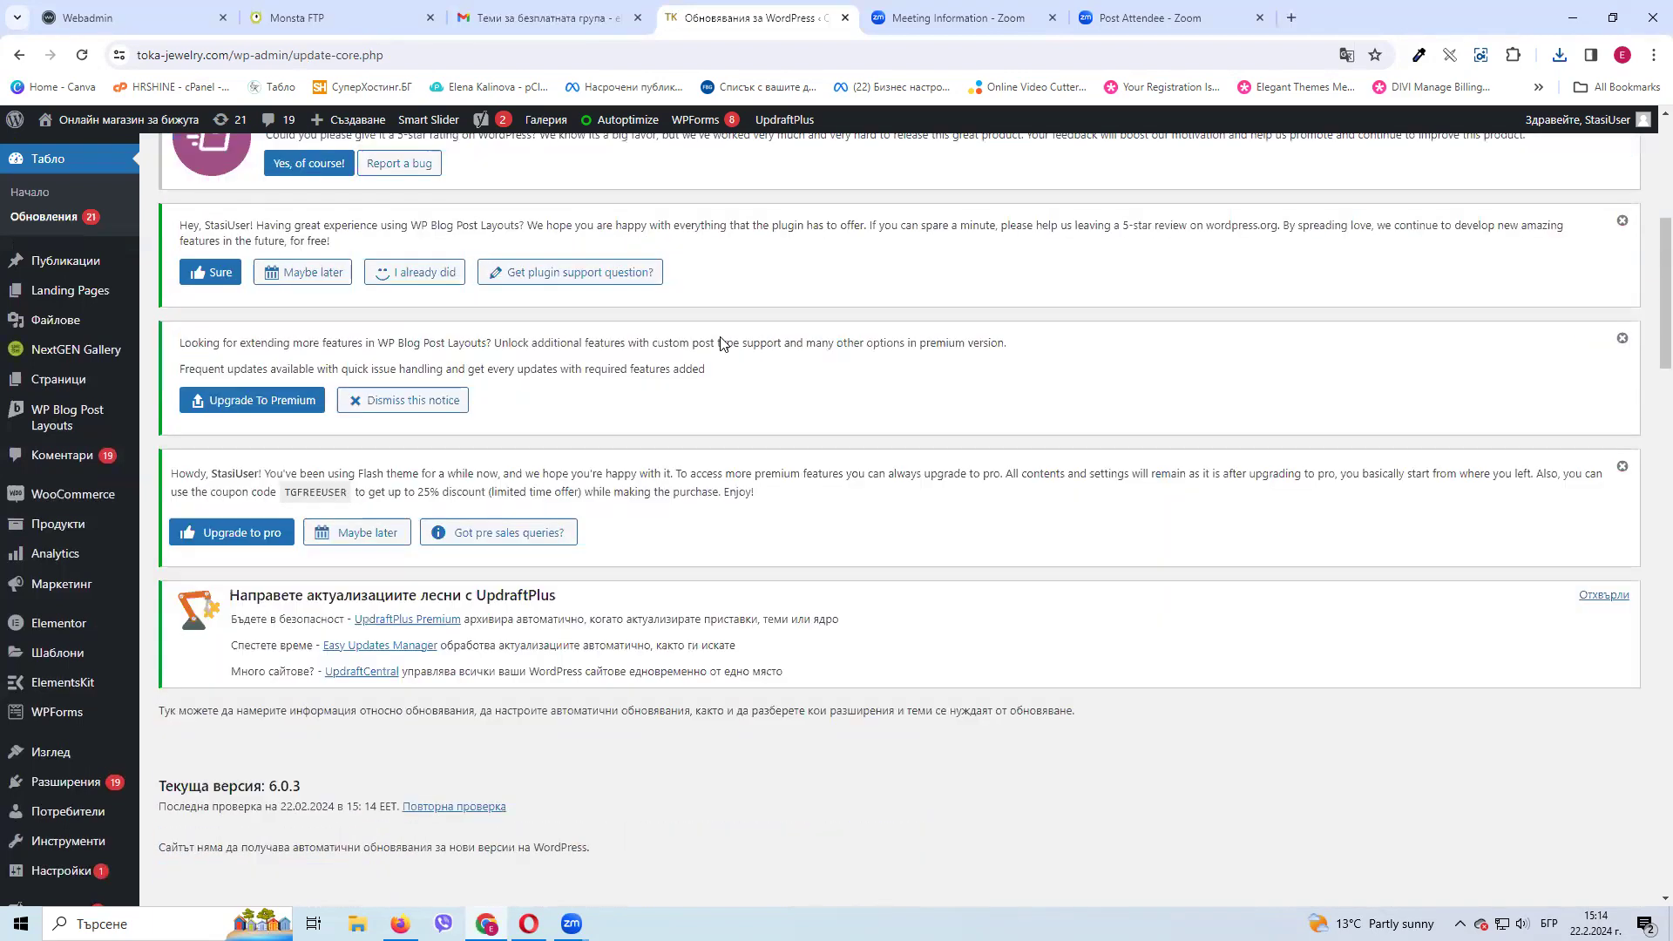
scroll(720, 342, up, 2)
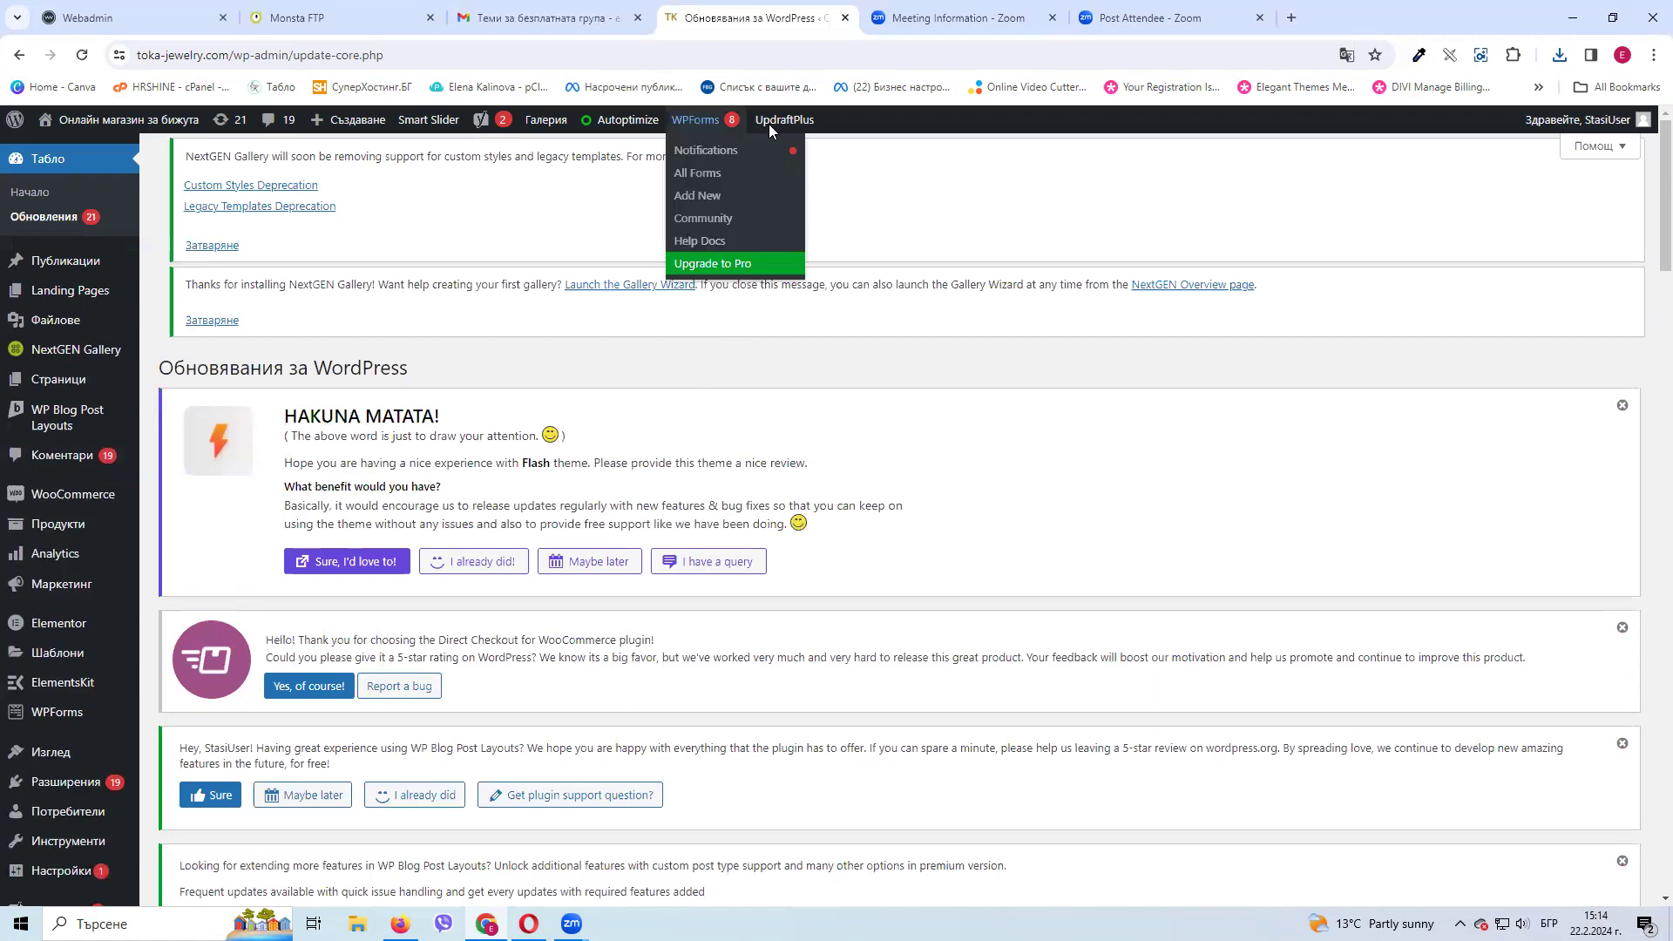
Delete the Jun 15, 2022 13:46 backup from the existing UpdraftPlus backups and reload the page
mouse_move(782, 118)
click(783, 156)
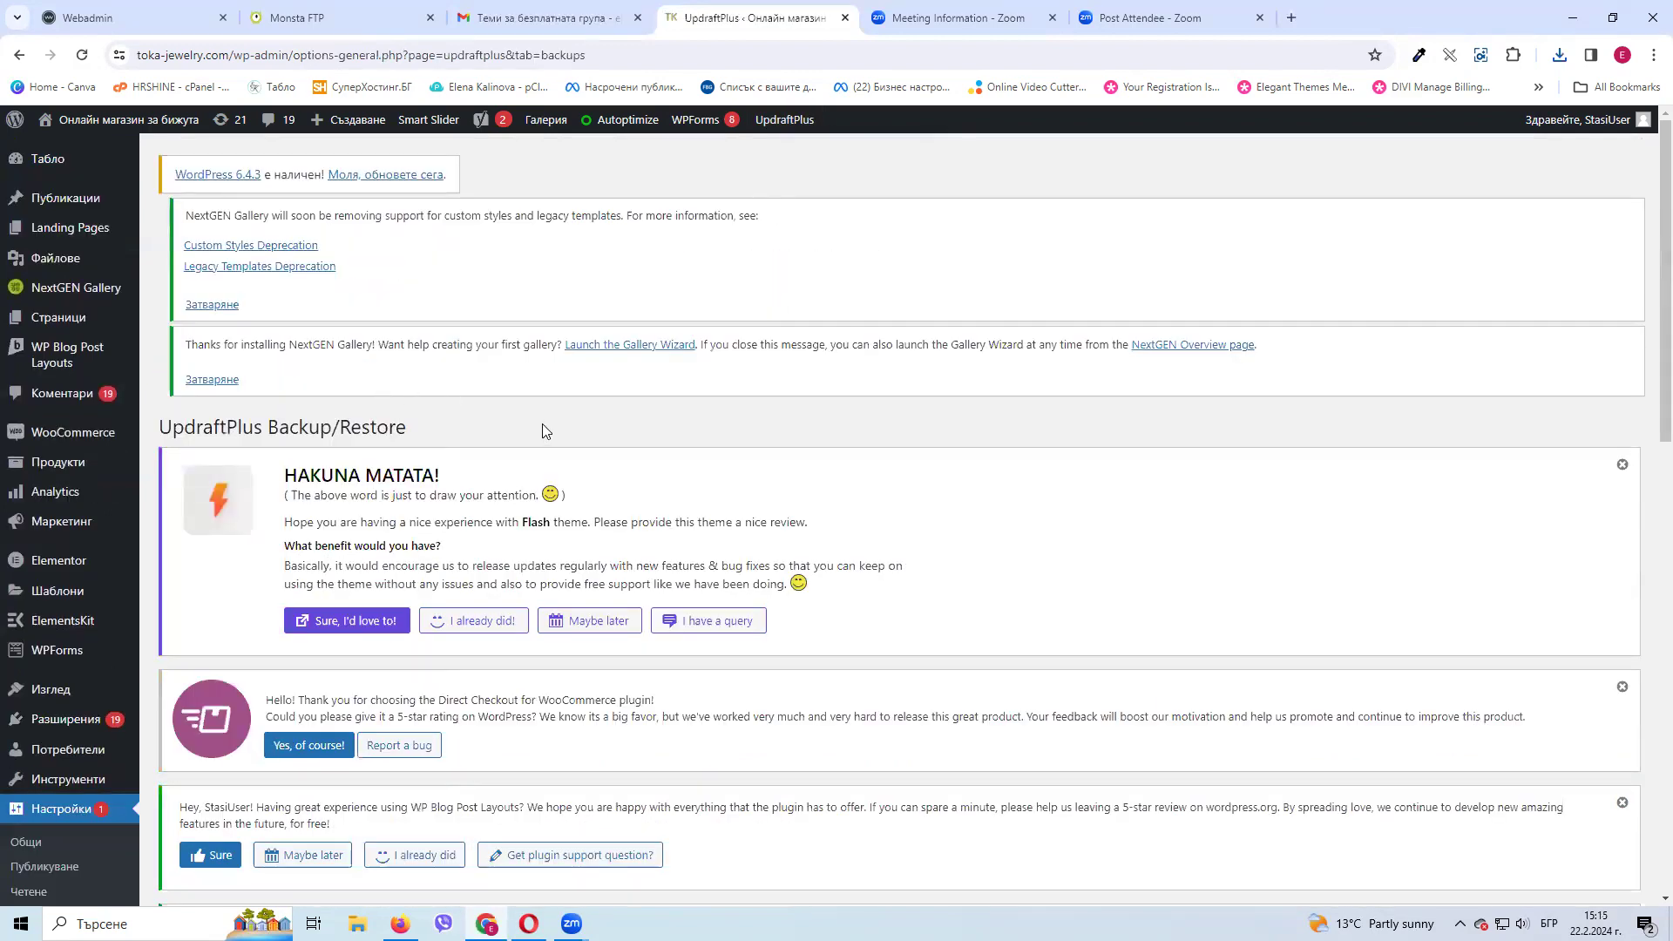
scroll(542, 424, down, 10)
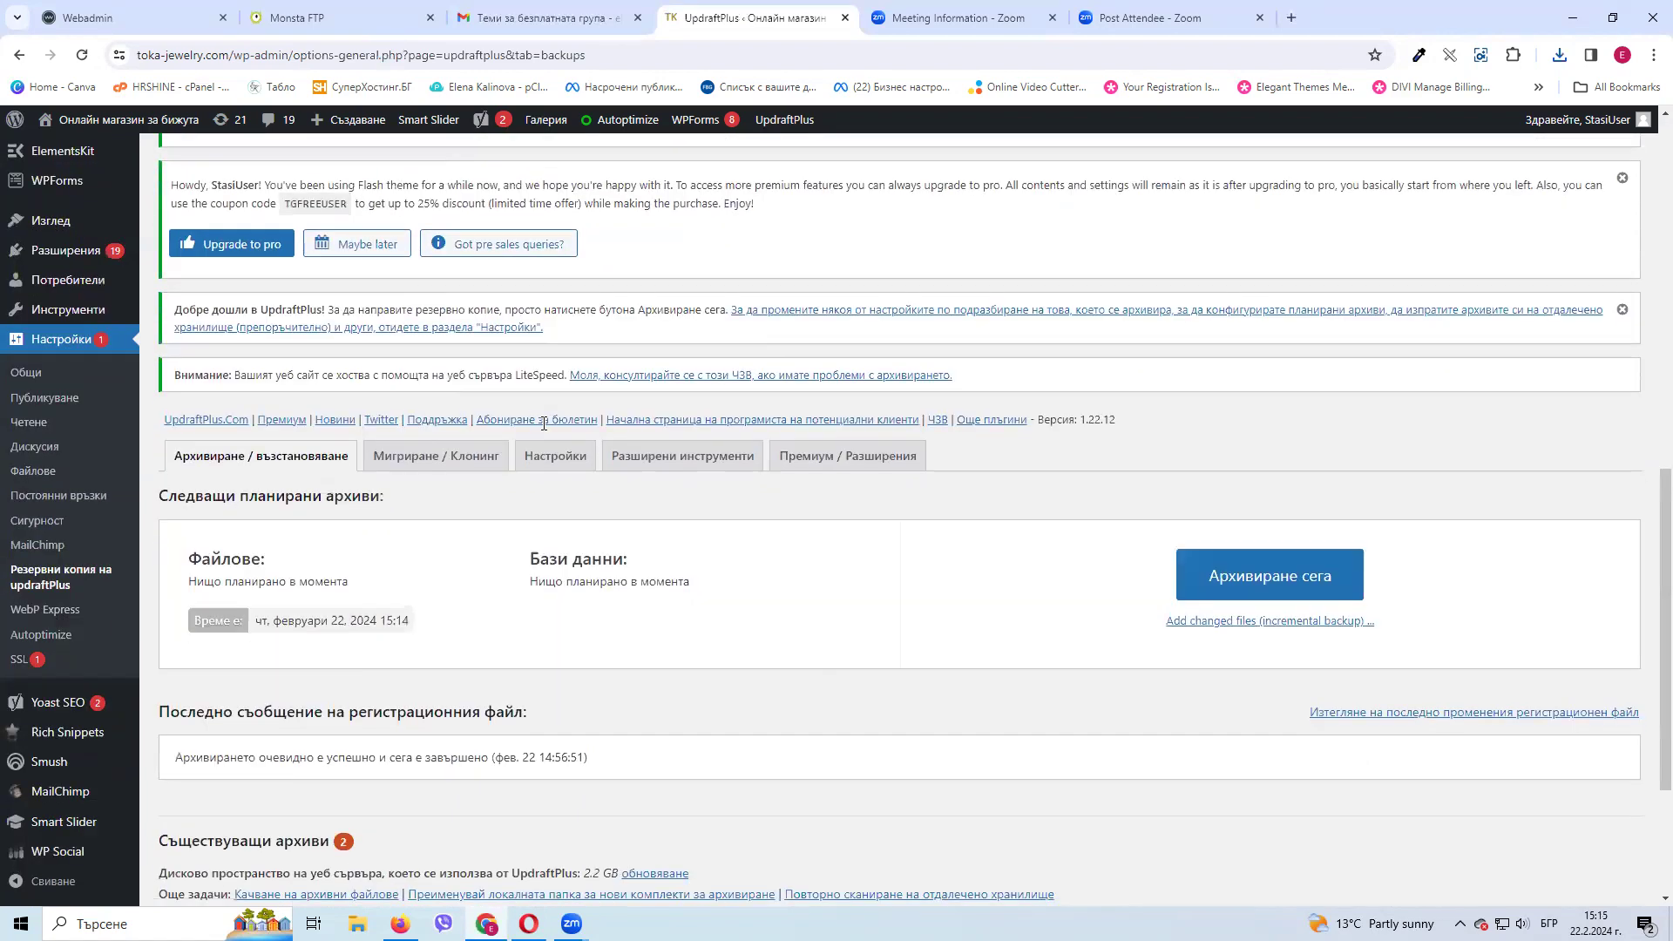
scroll(543, 423, down, 3)
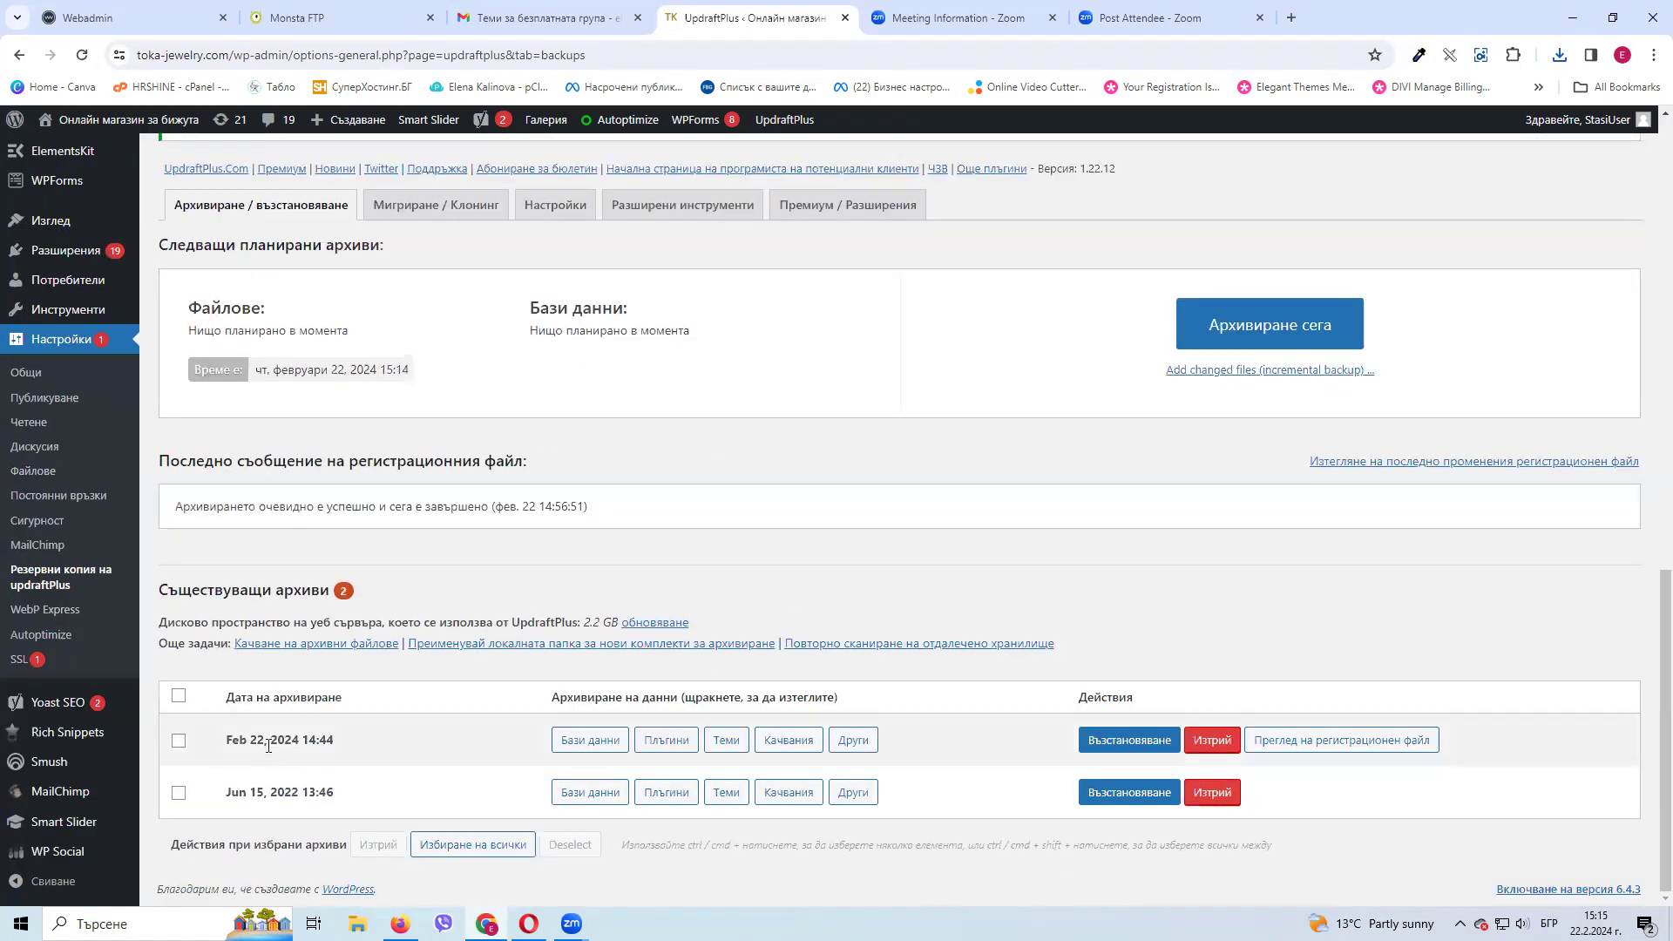
click(1212, 792)
click(834, 567)
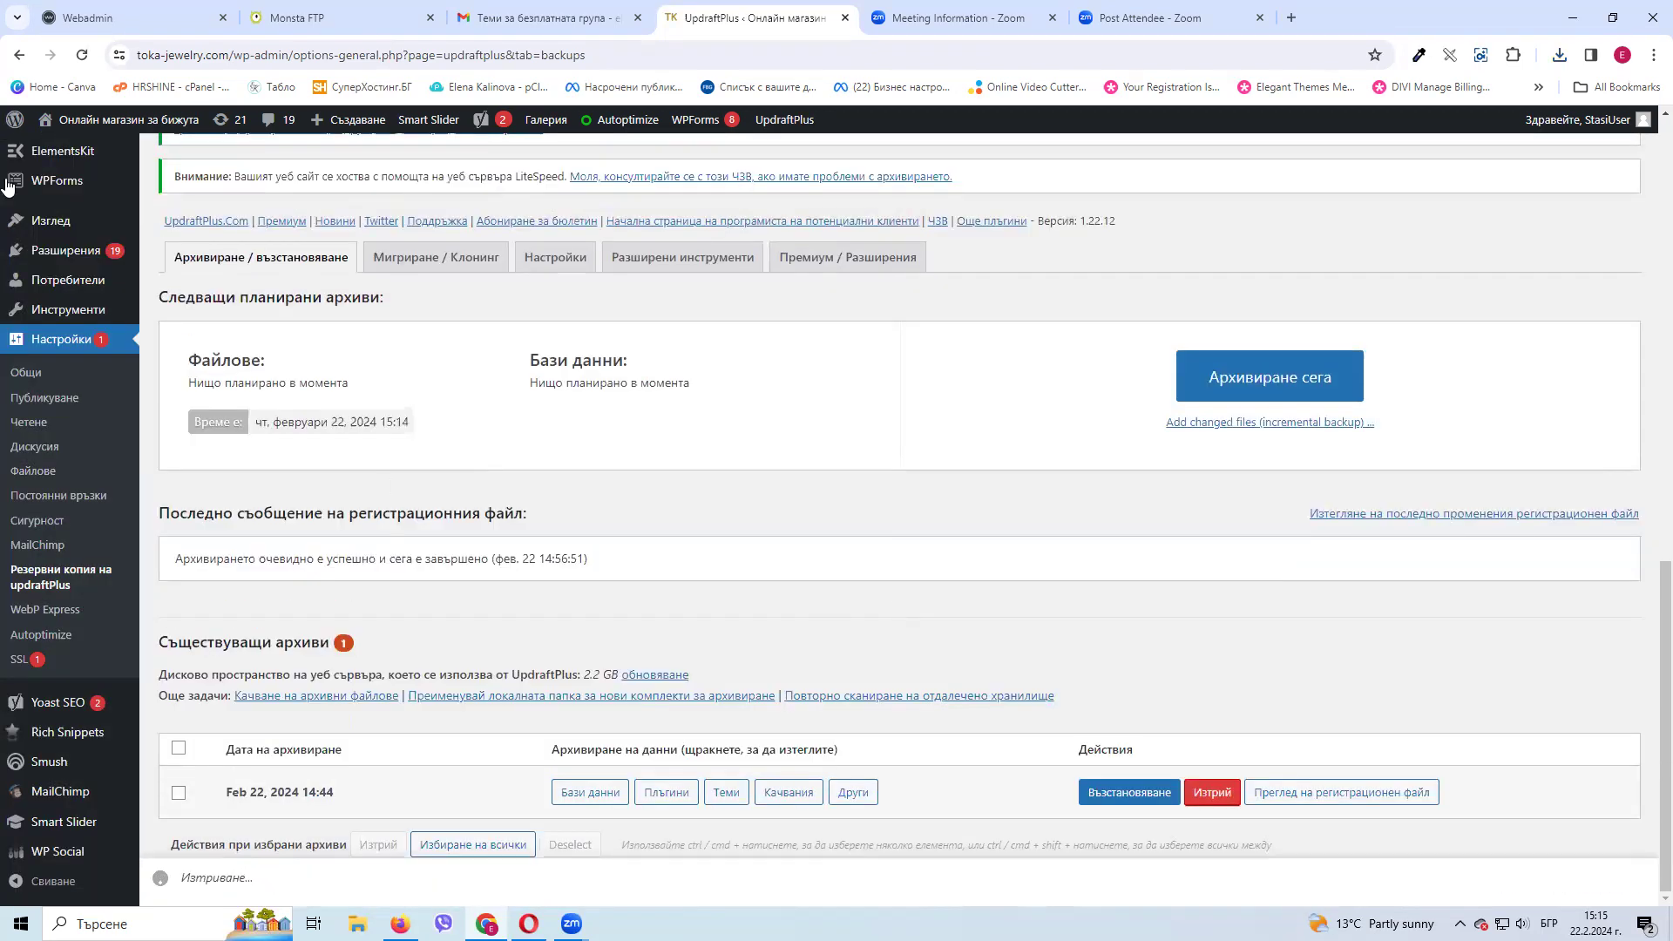
click(986, 252)
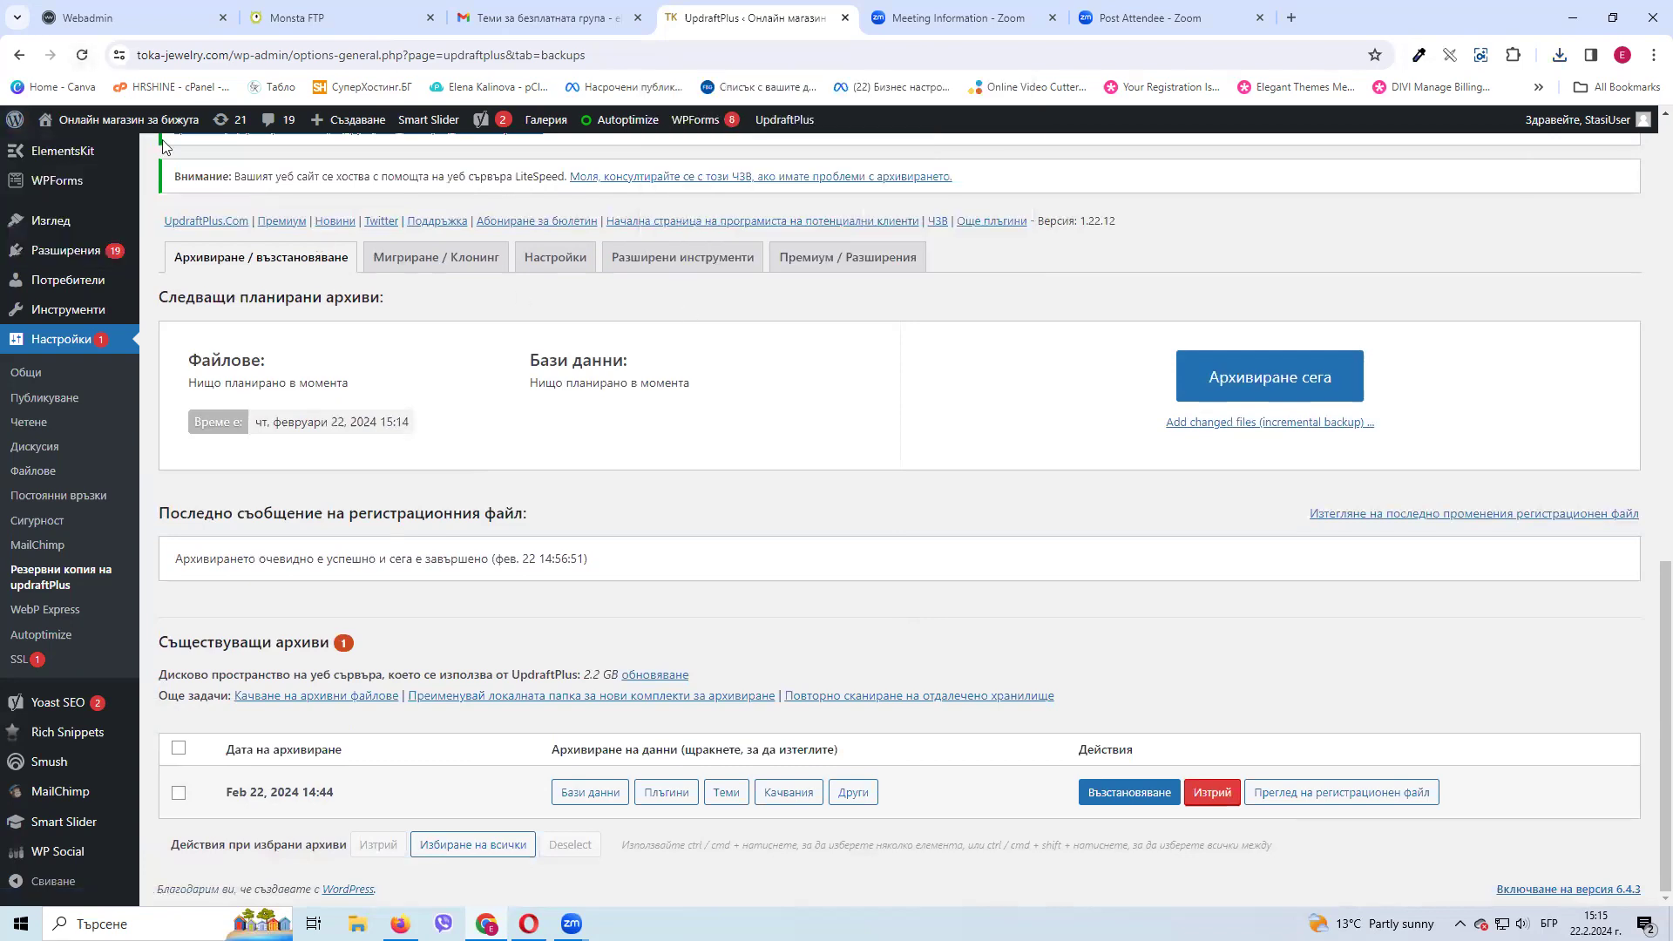
click(82, 55)
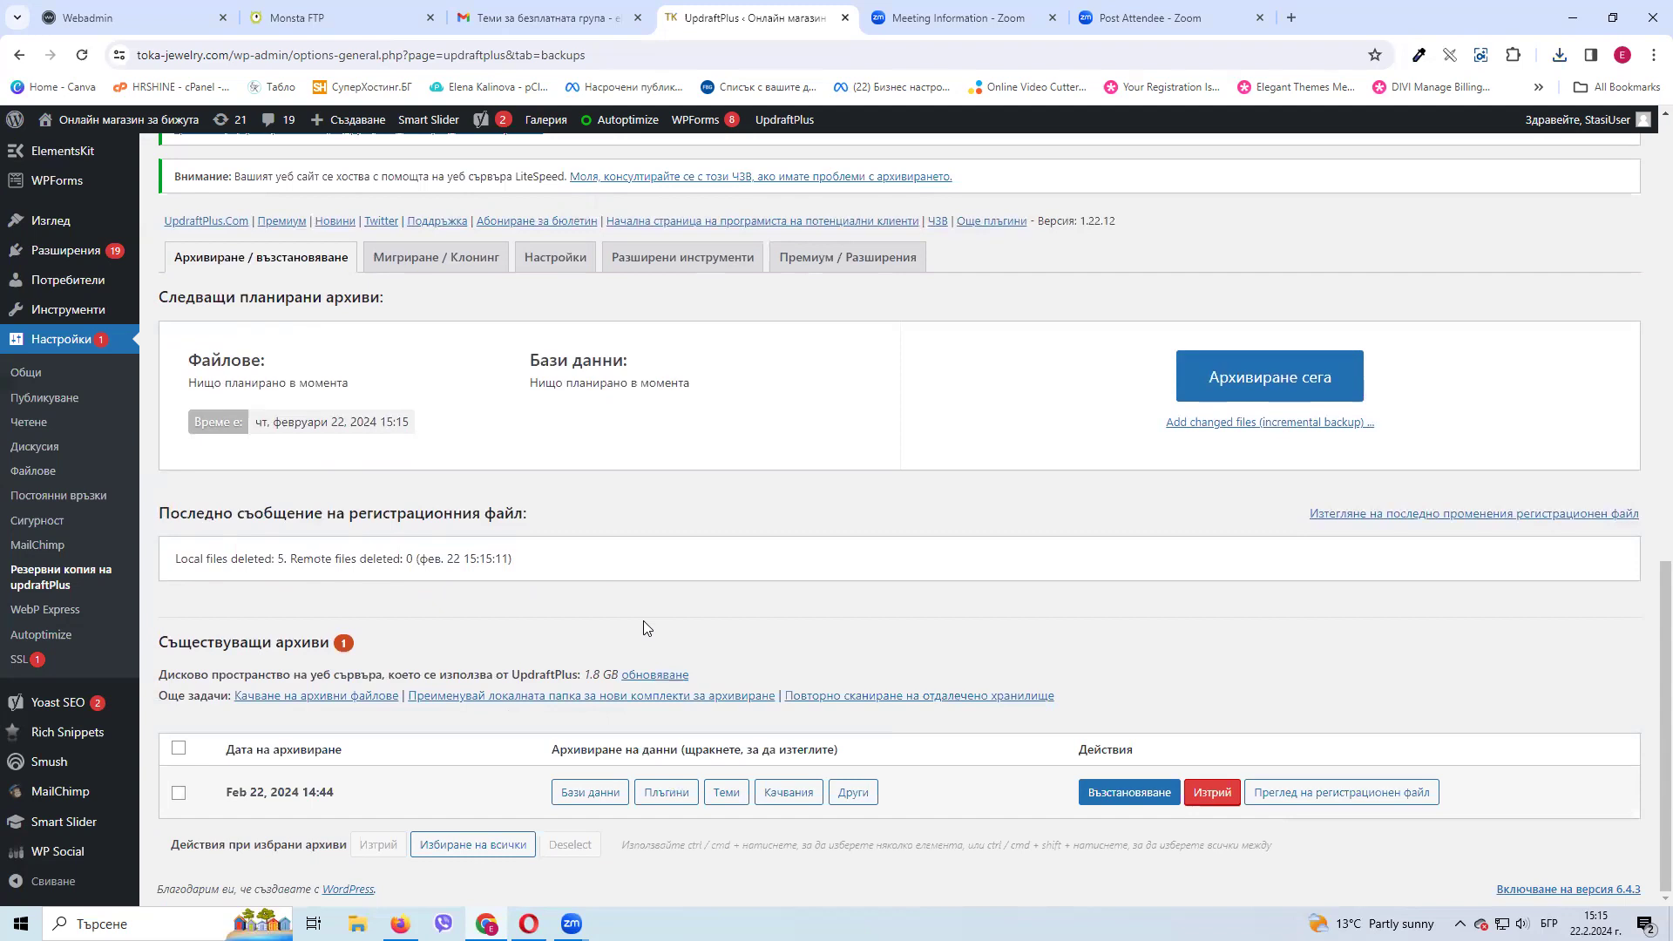
Open the installed plugins list and dismiss both NextGEN Gallery notices and the Flash theme review request
scroll(645, 626, up, 10)
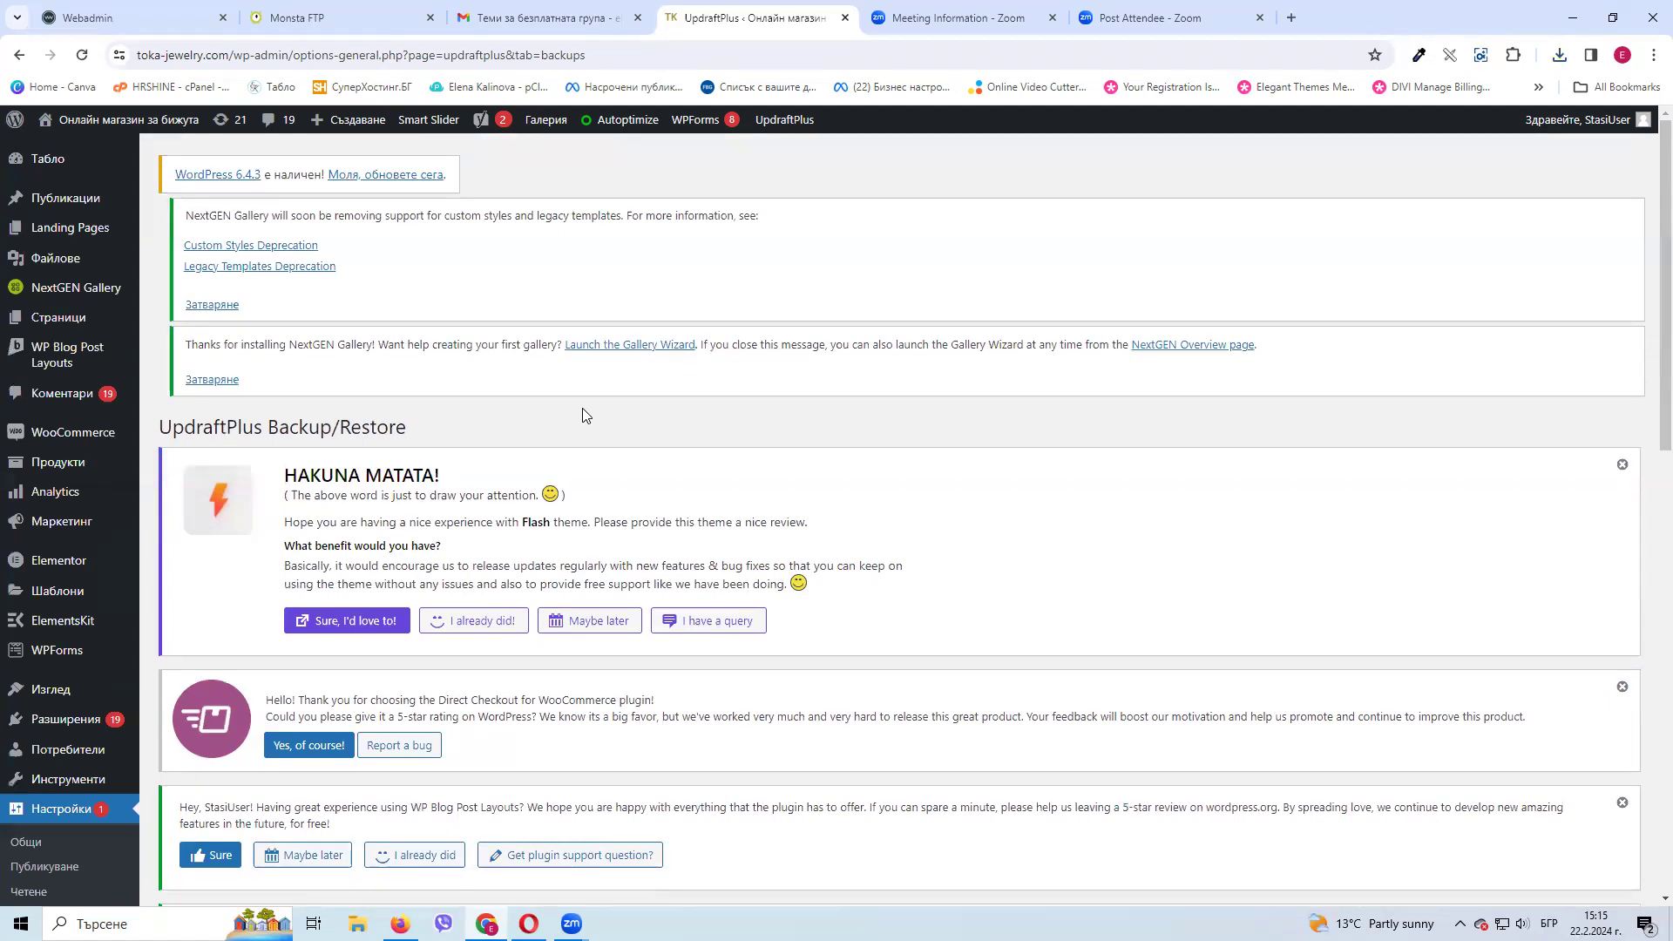
mouse_move(146, 707)
click(189, 728)
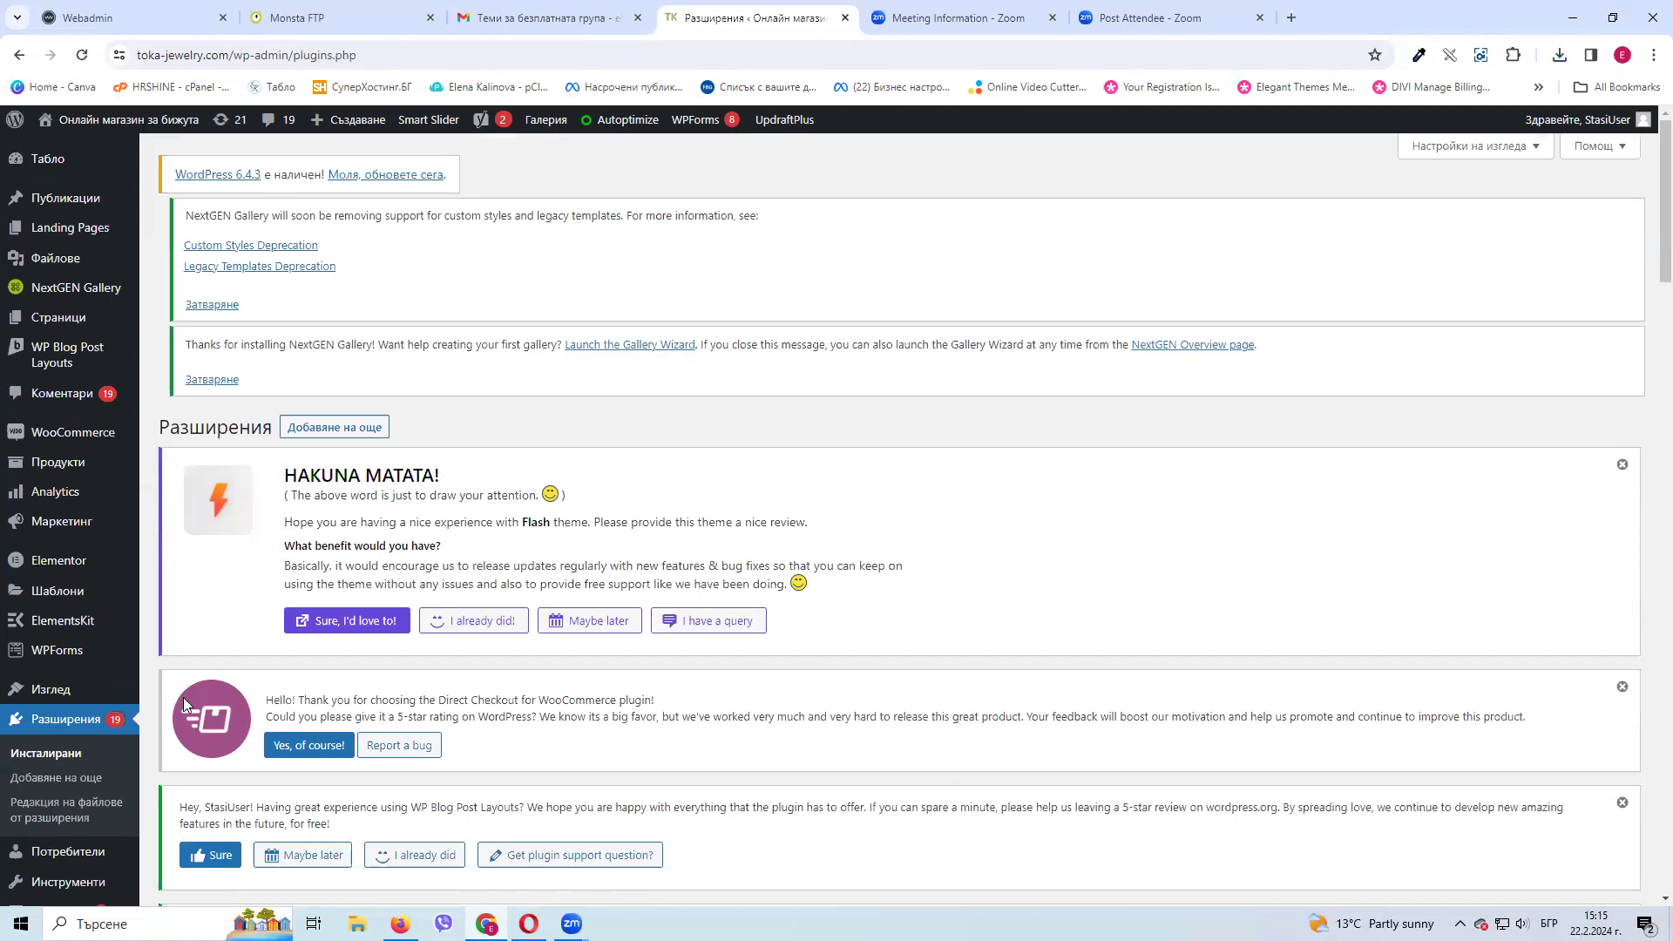
click(219, 312)
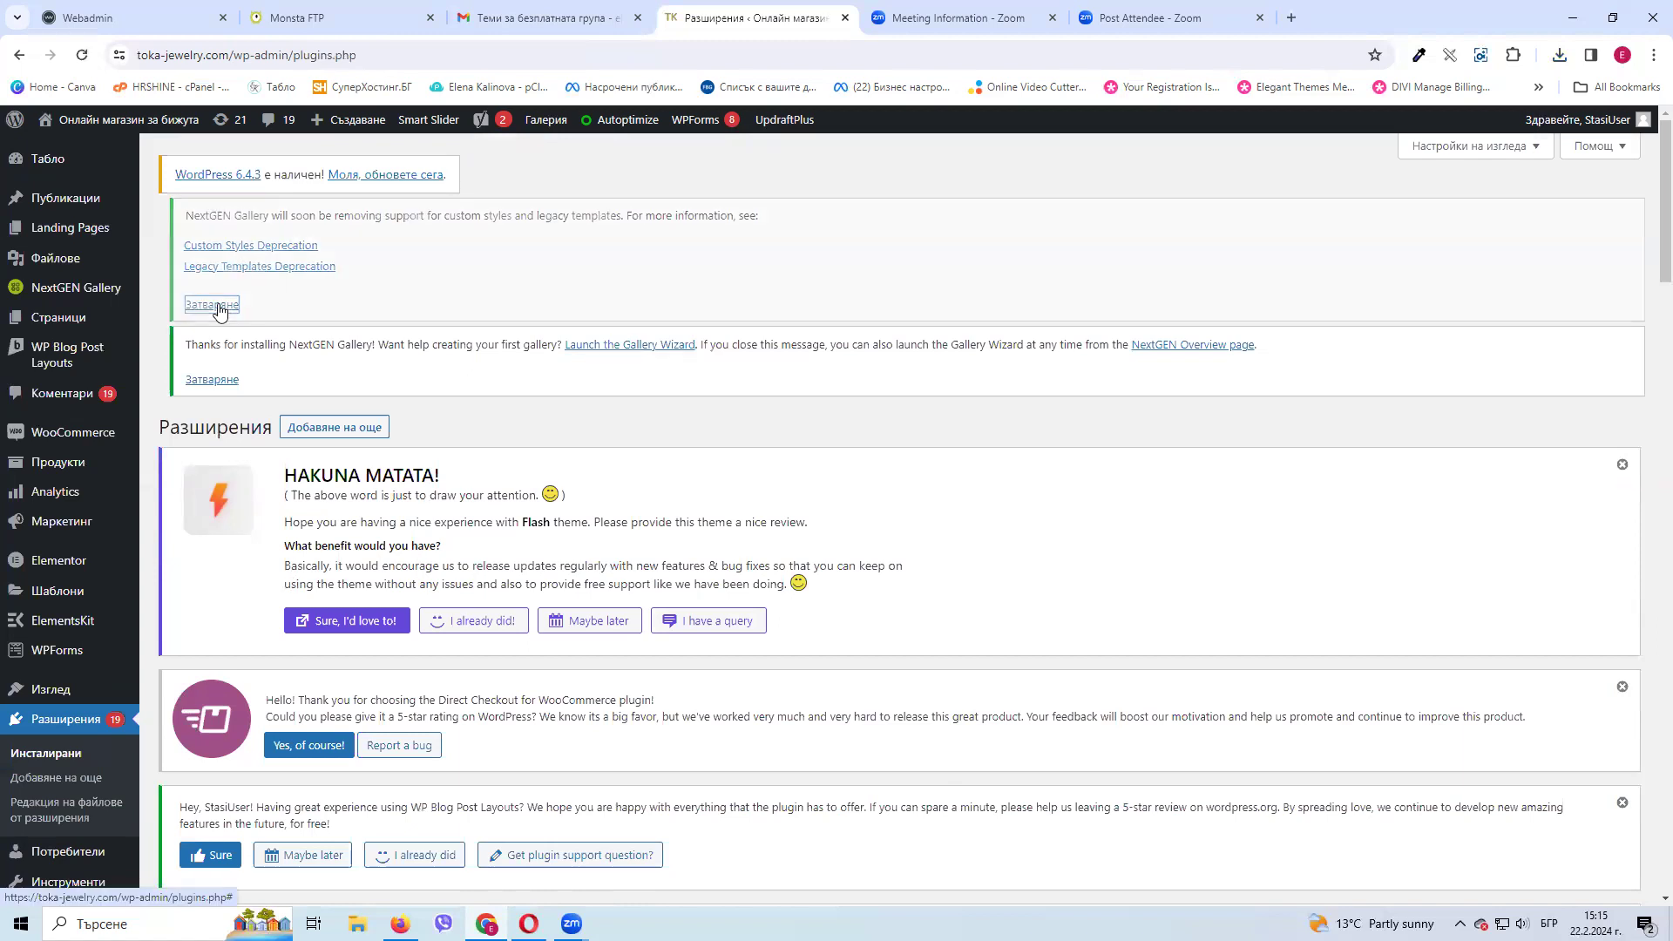
click(222, 254)
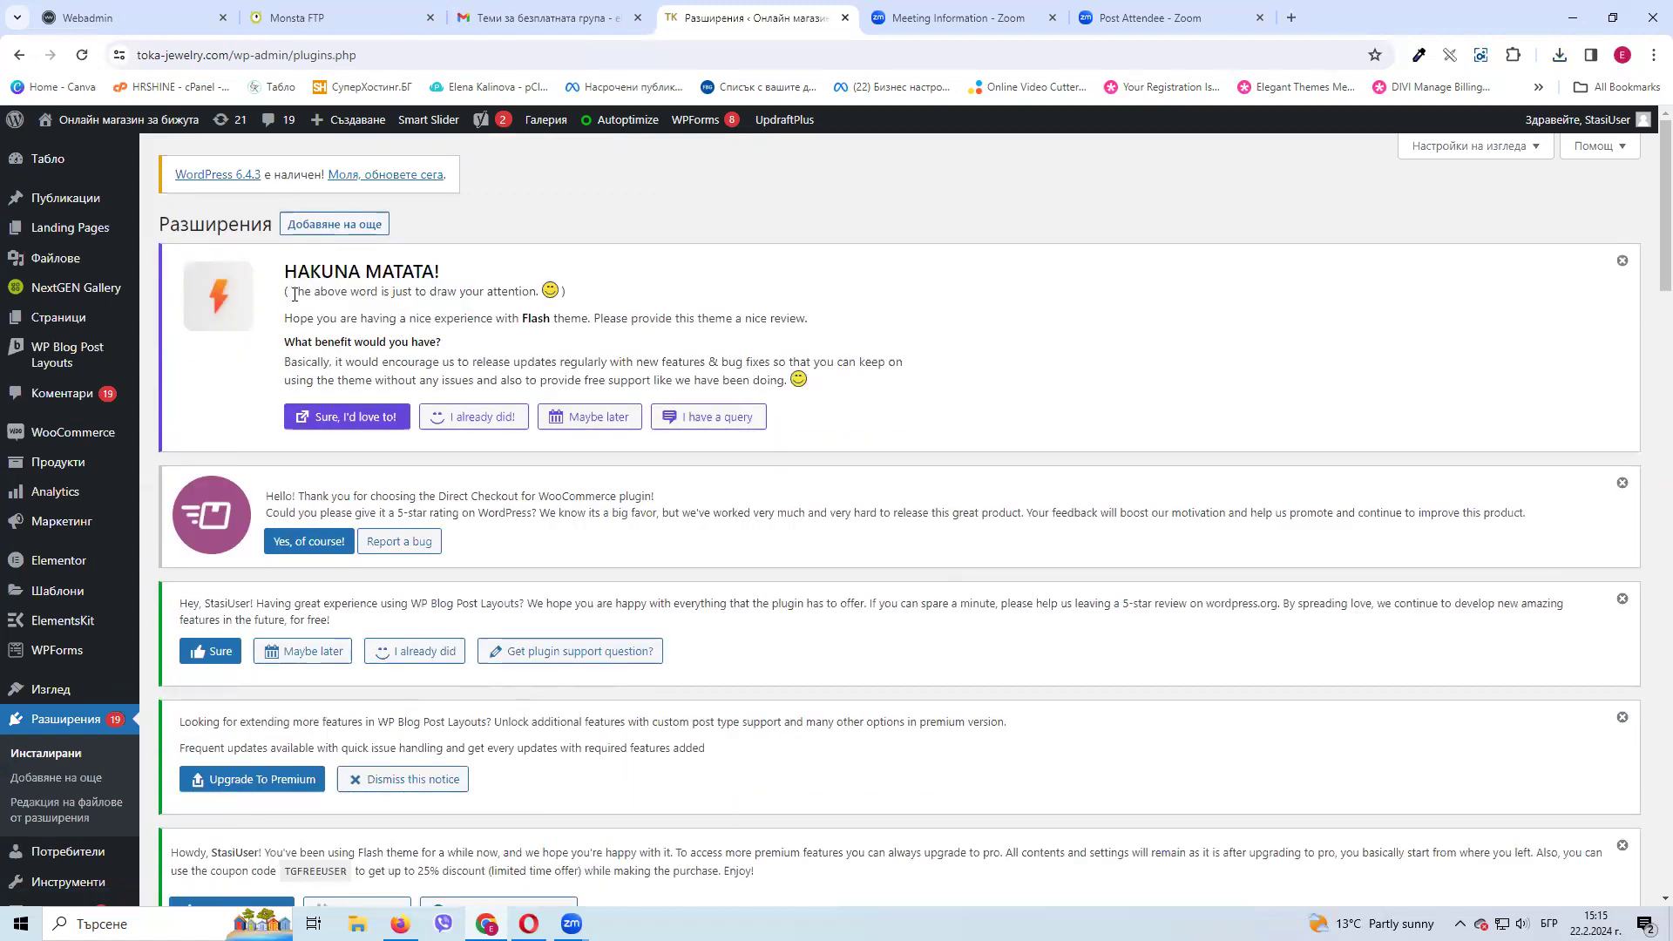
click(487, 427)
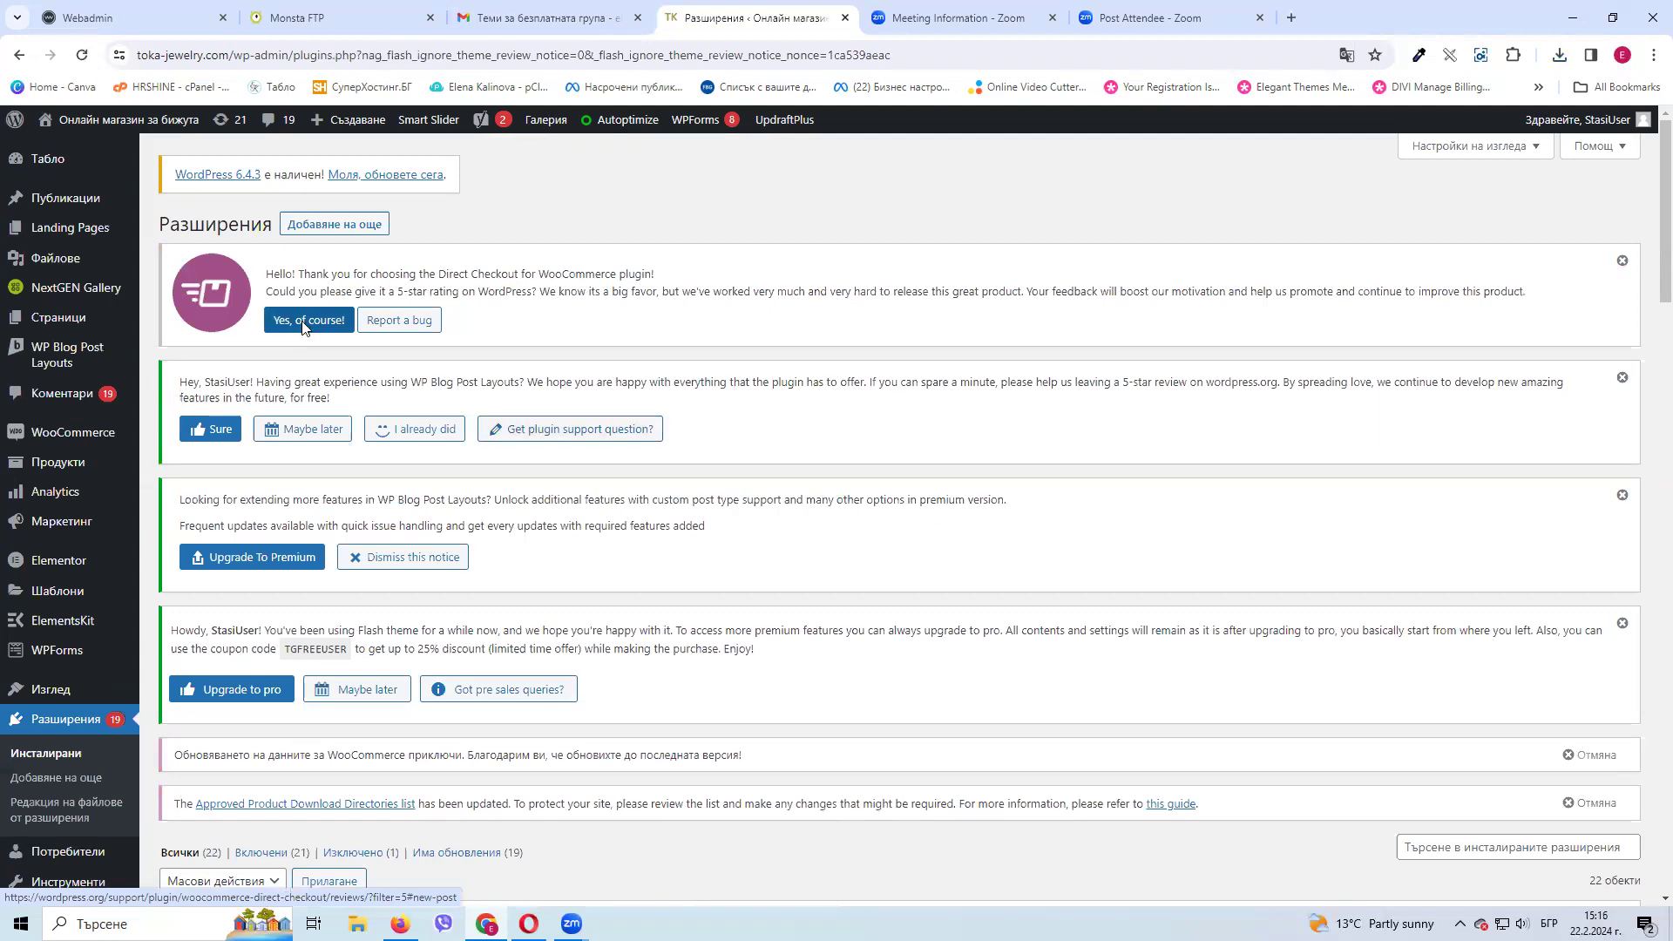
View the Direct Checkout for WooCommerce reviews page, return to the plugins list and dismiss that plugin's rating notice
click(303, 329)
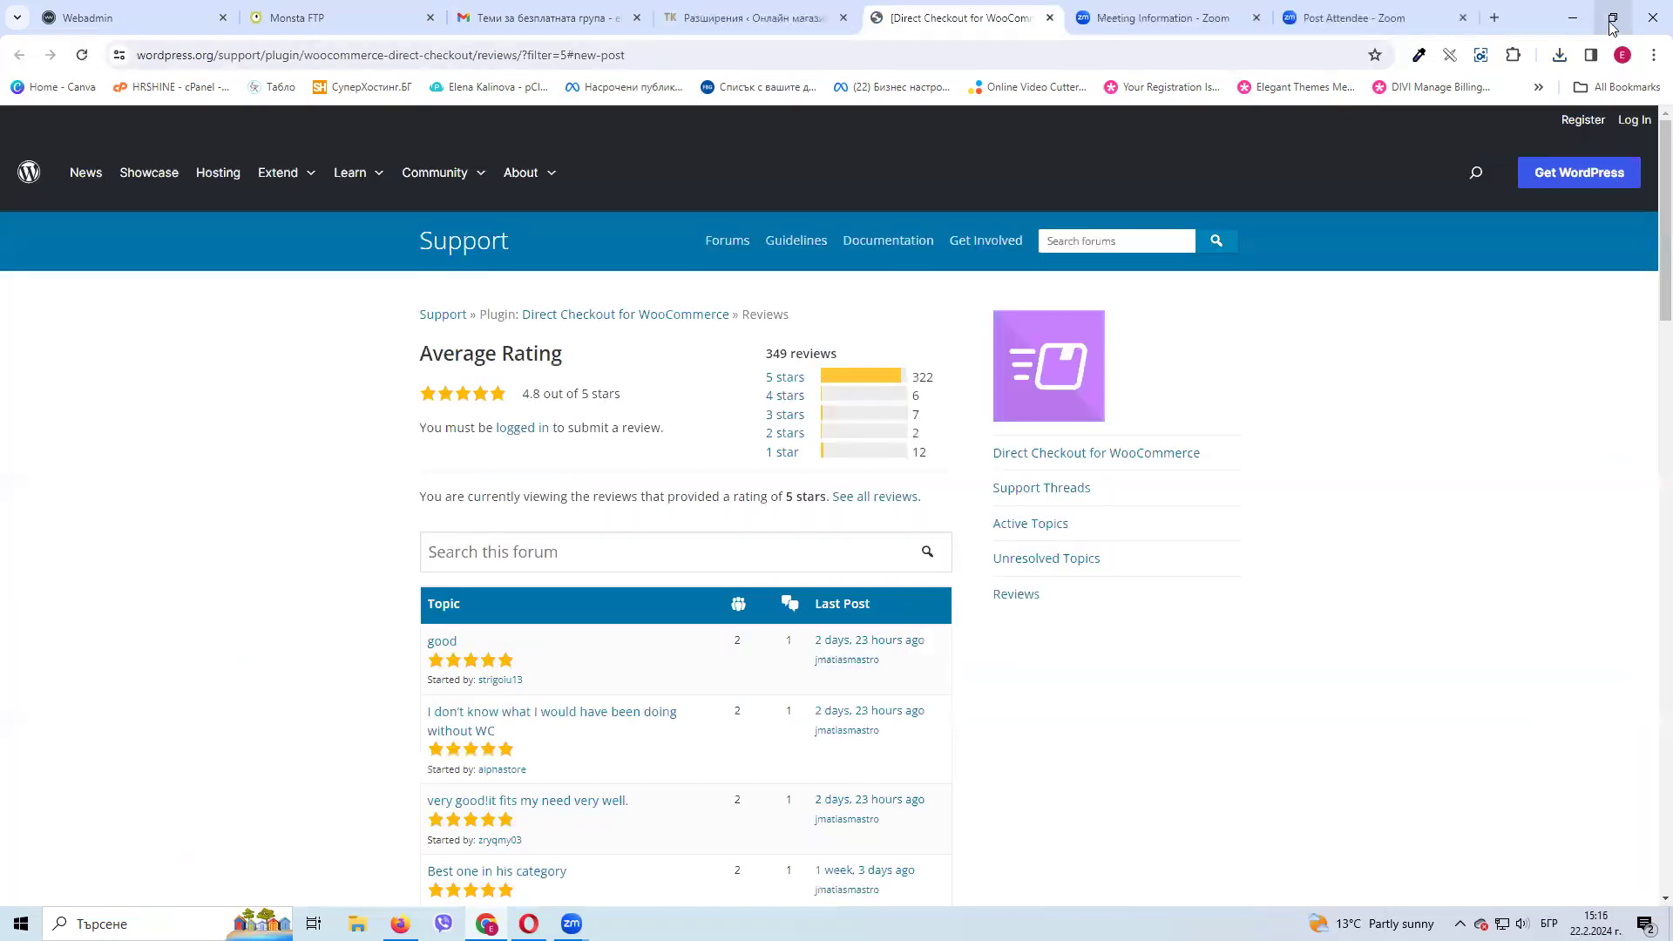
click(1620, 26)
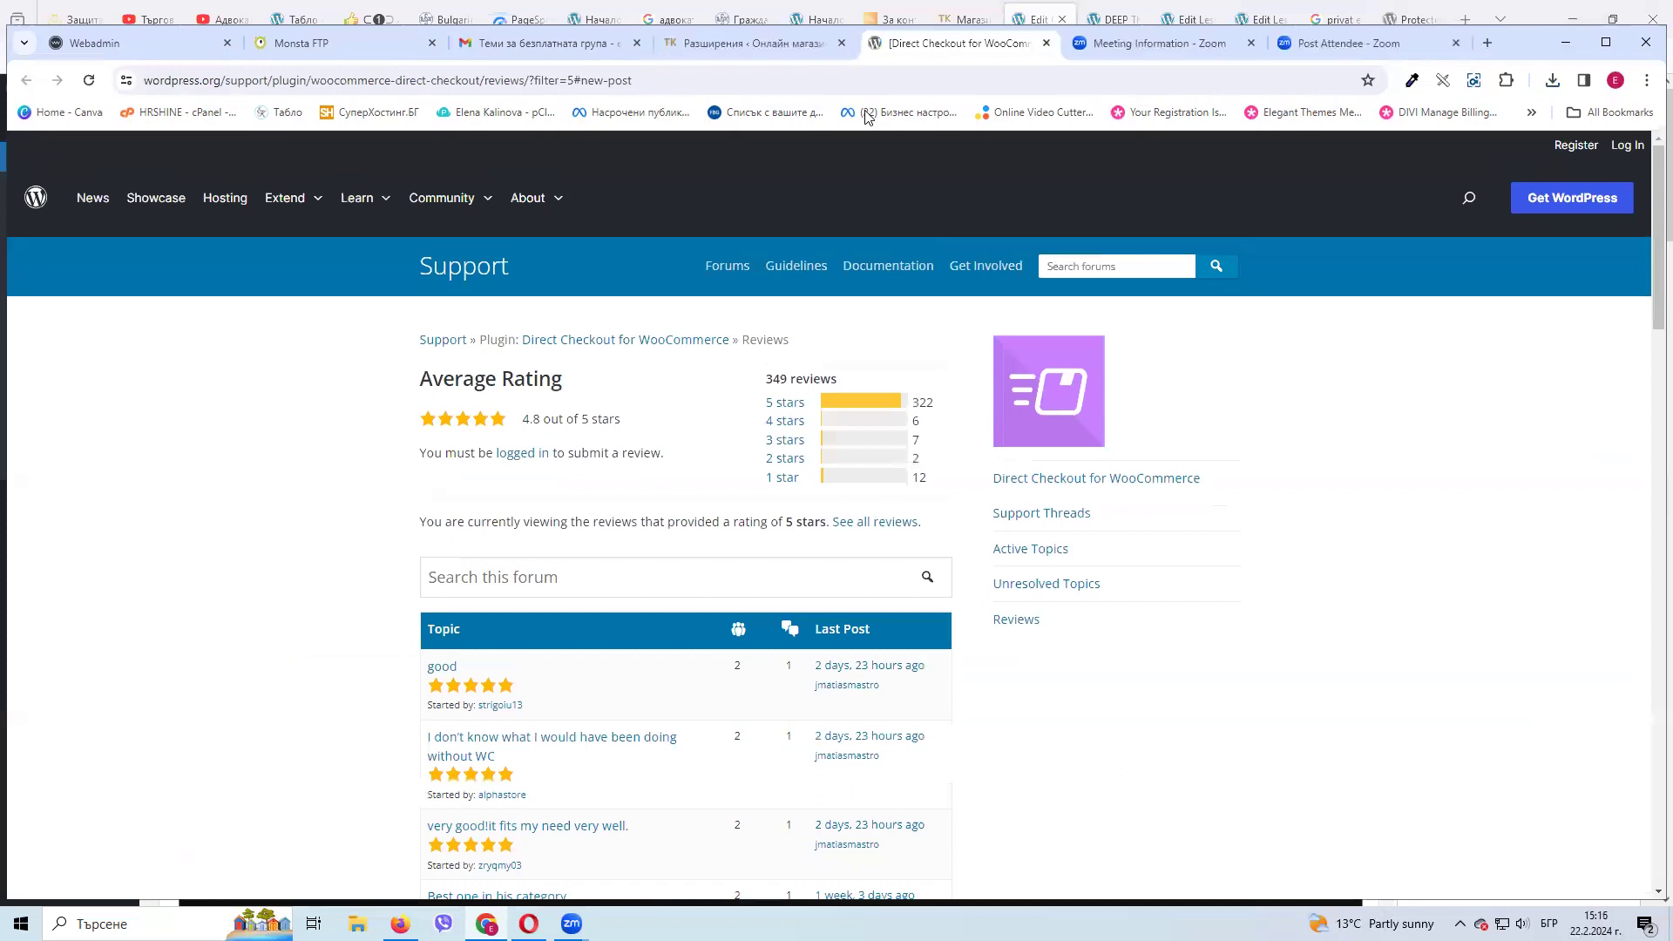
drag(1527, 40, 1534, 94)
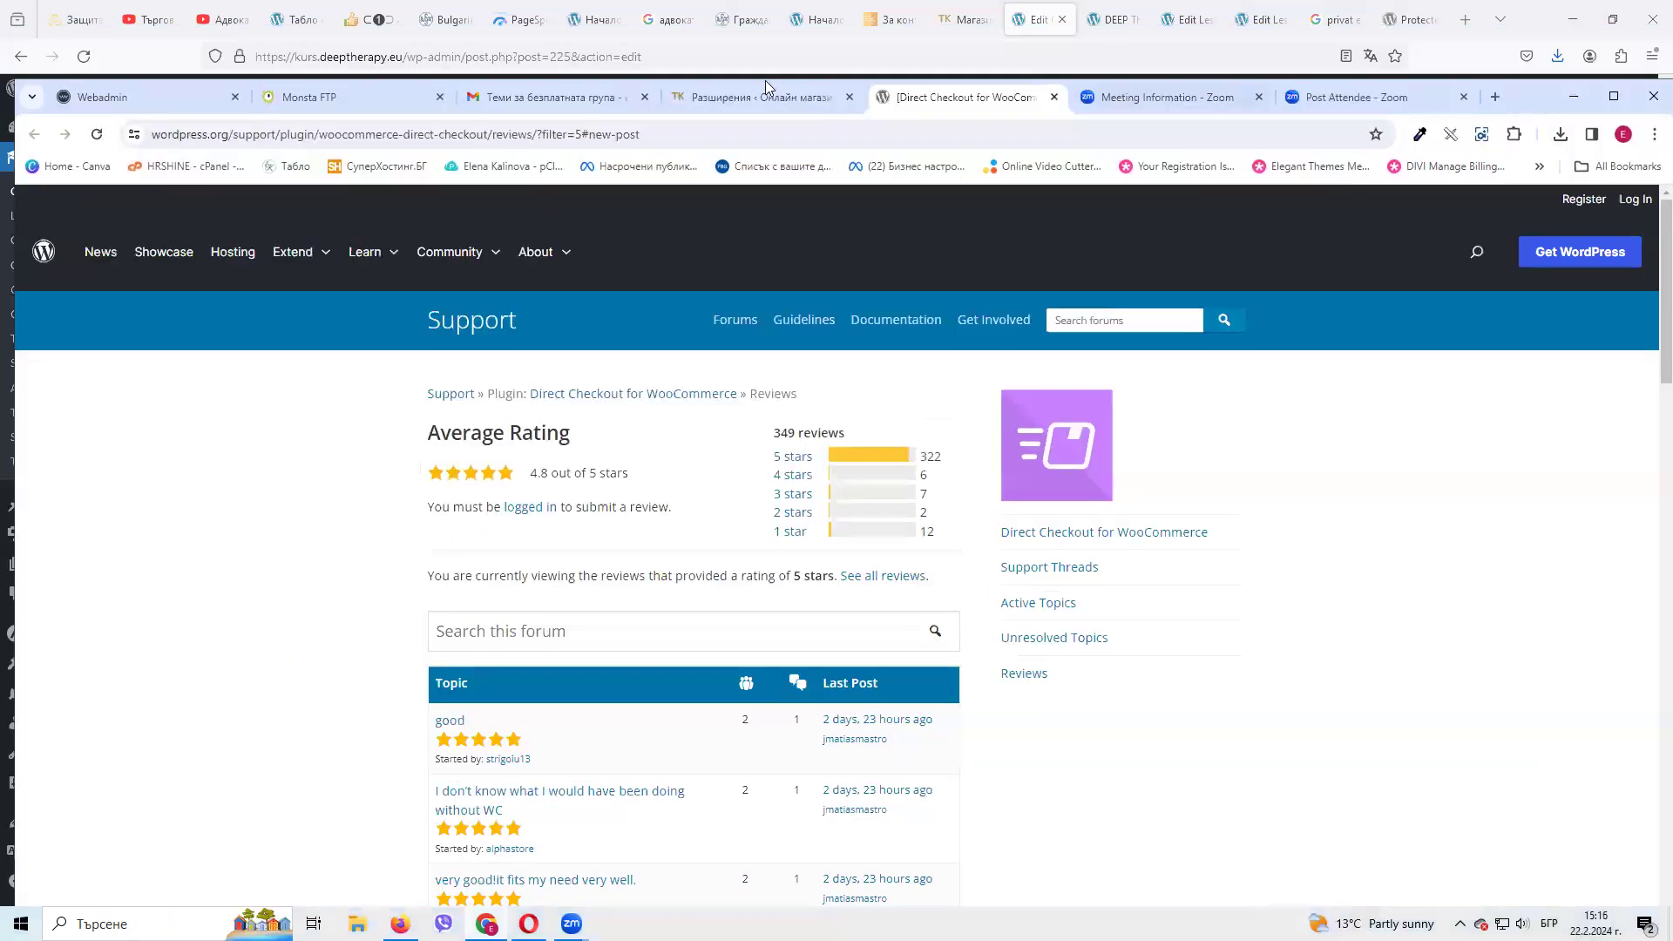
click(733, 90)
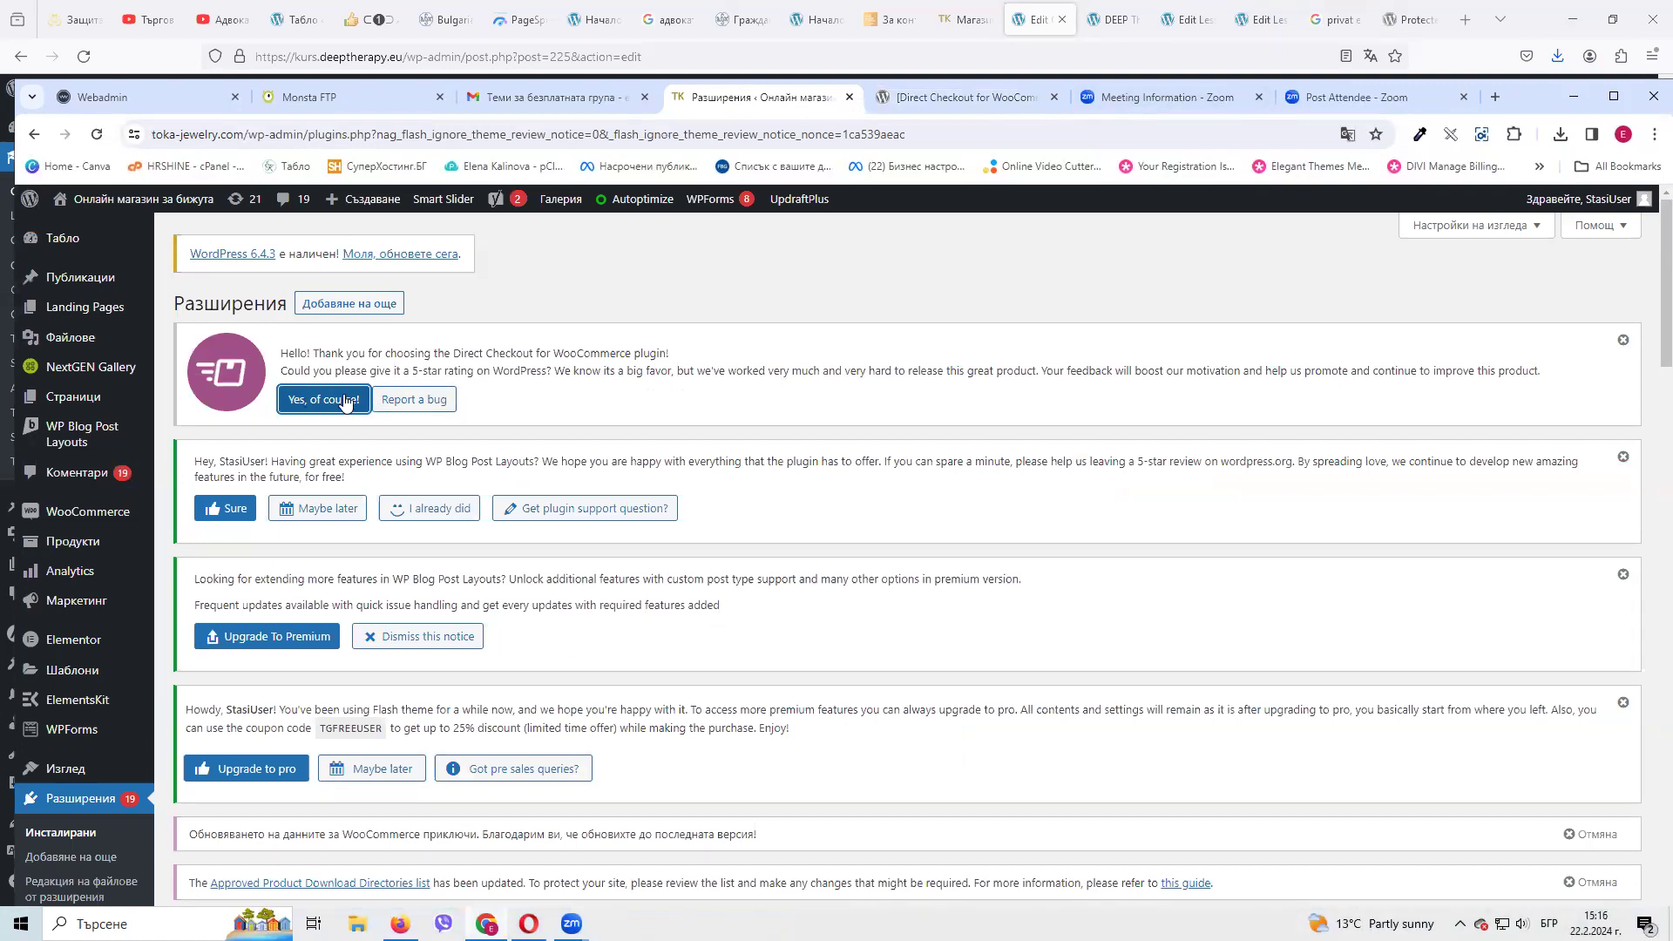
click(1623, 340)
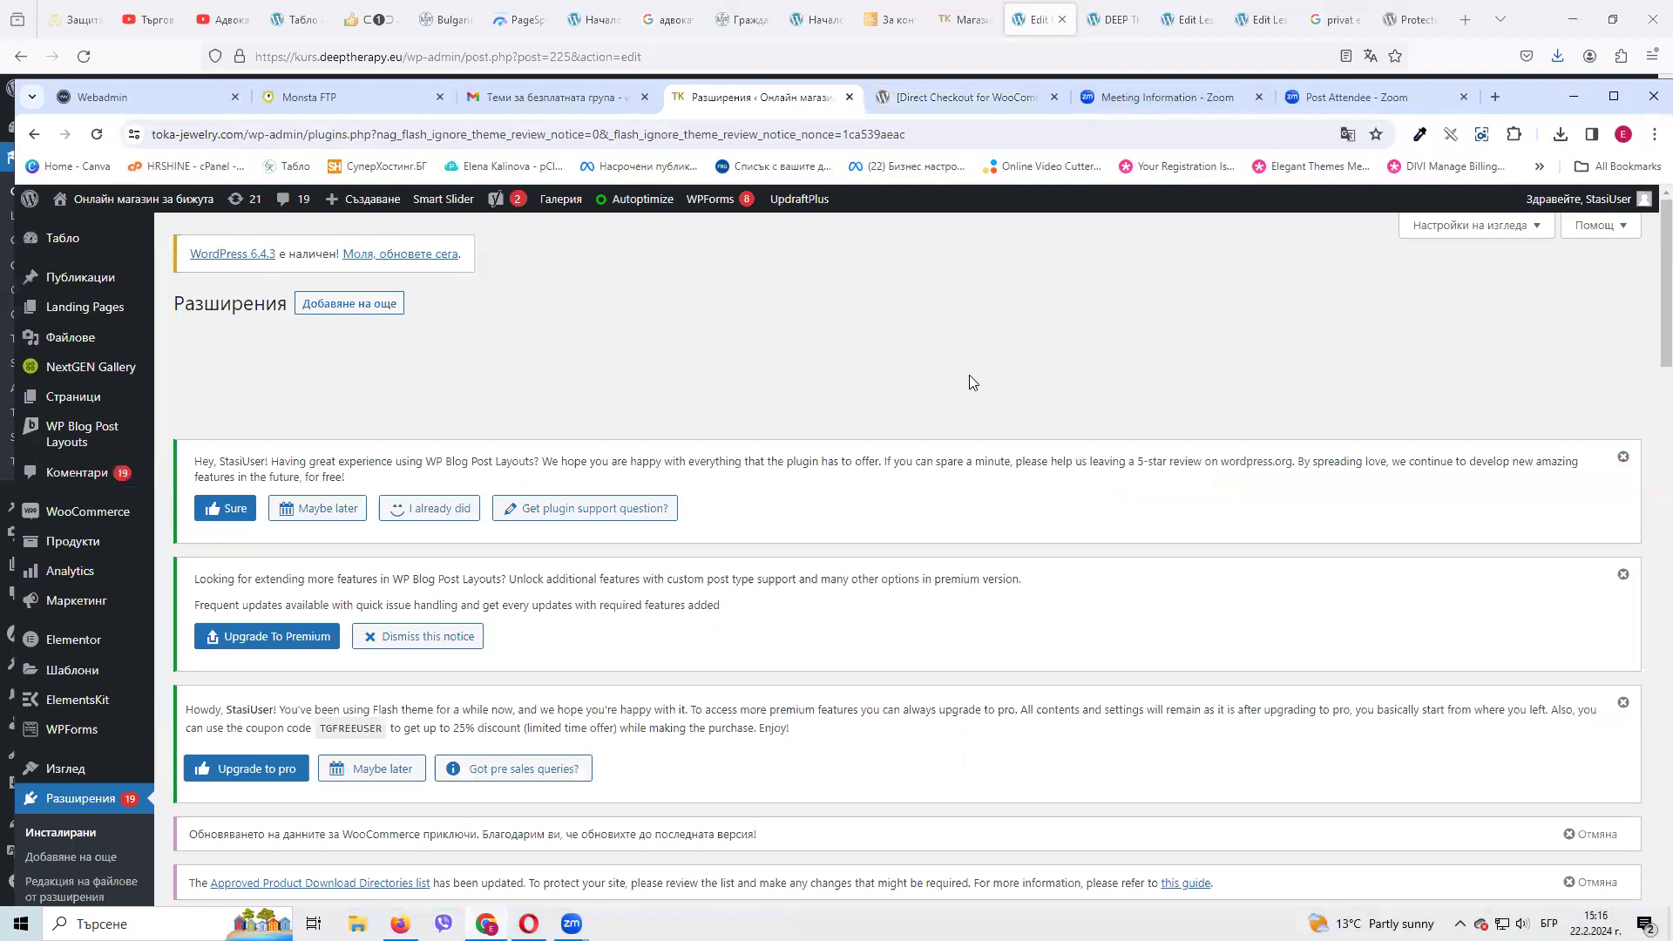
Dismiss the WP Blog Post Layouts notices, postpone the Flash upgrade offer and dismiss the UpdraftPlus notice for 12 months
click(417, 395)
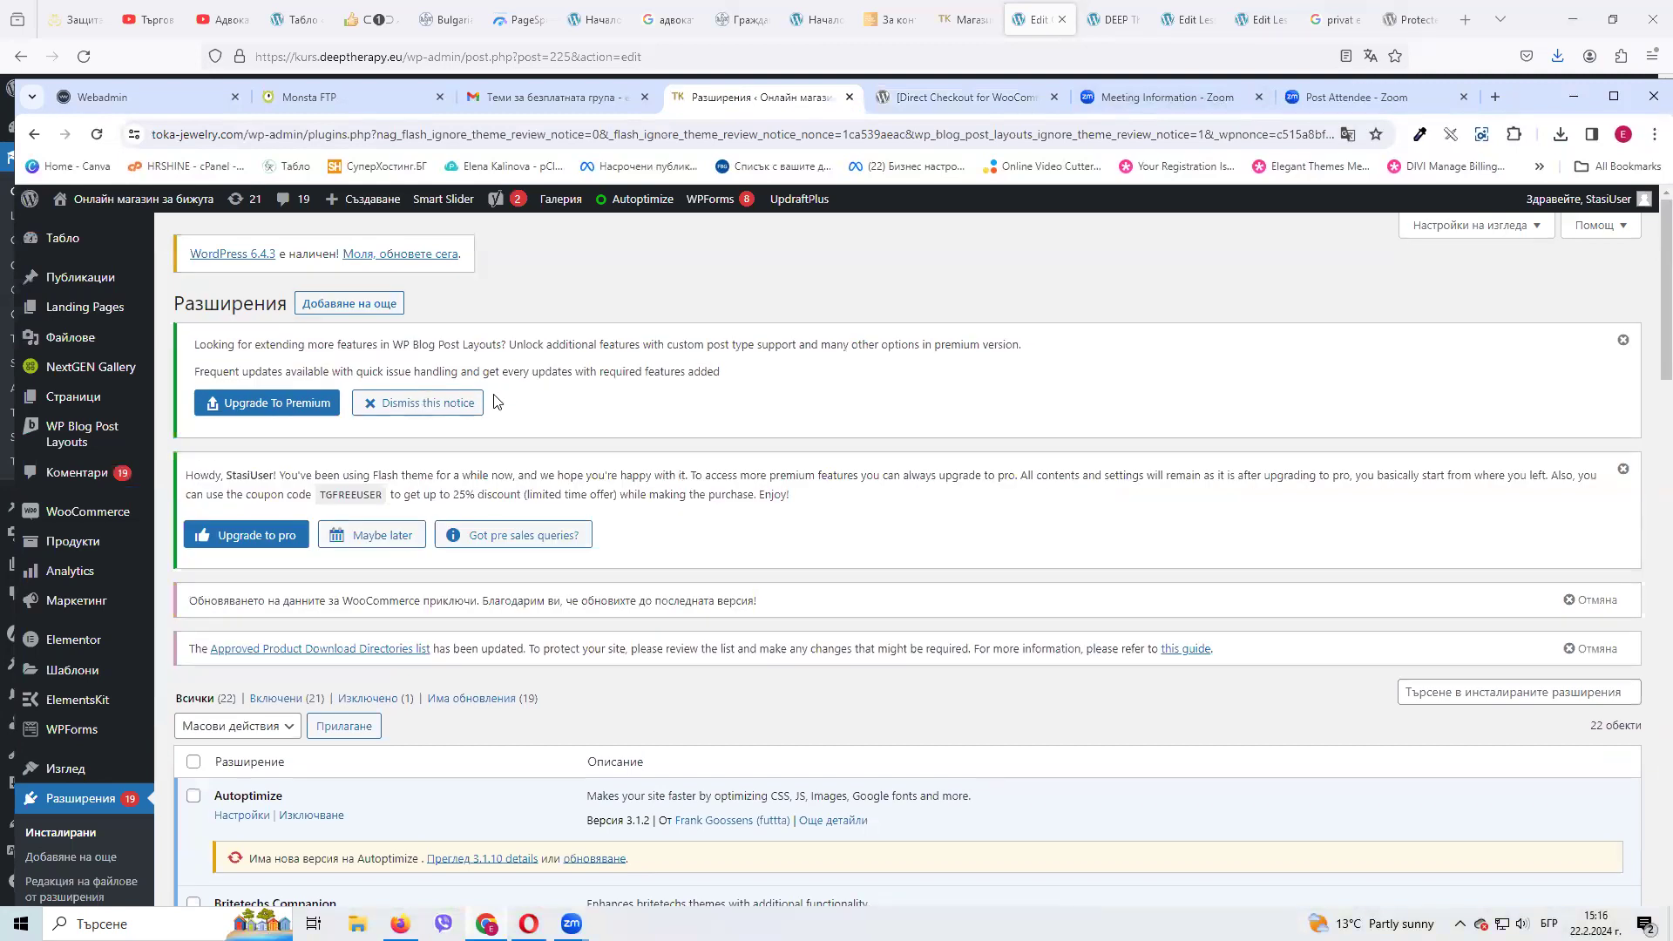
click(415, 406)
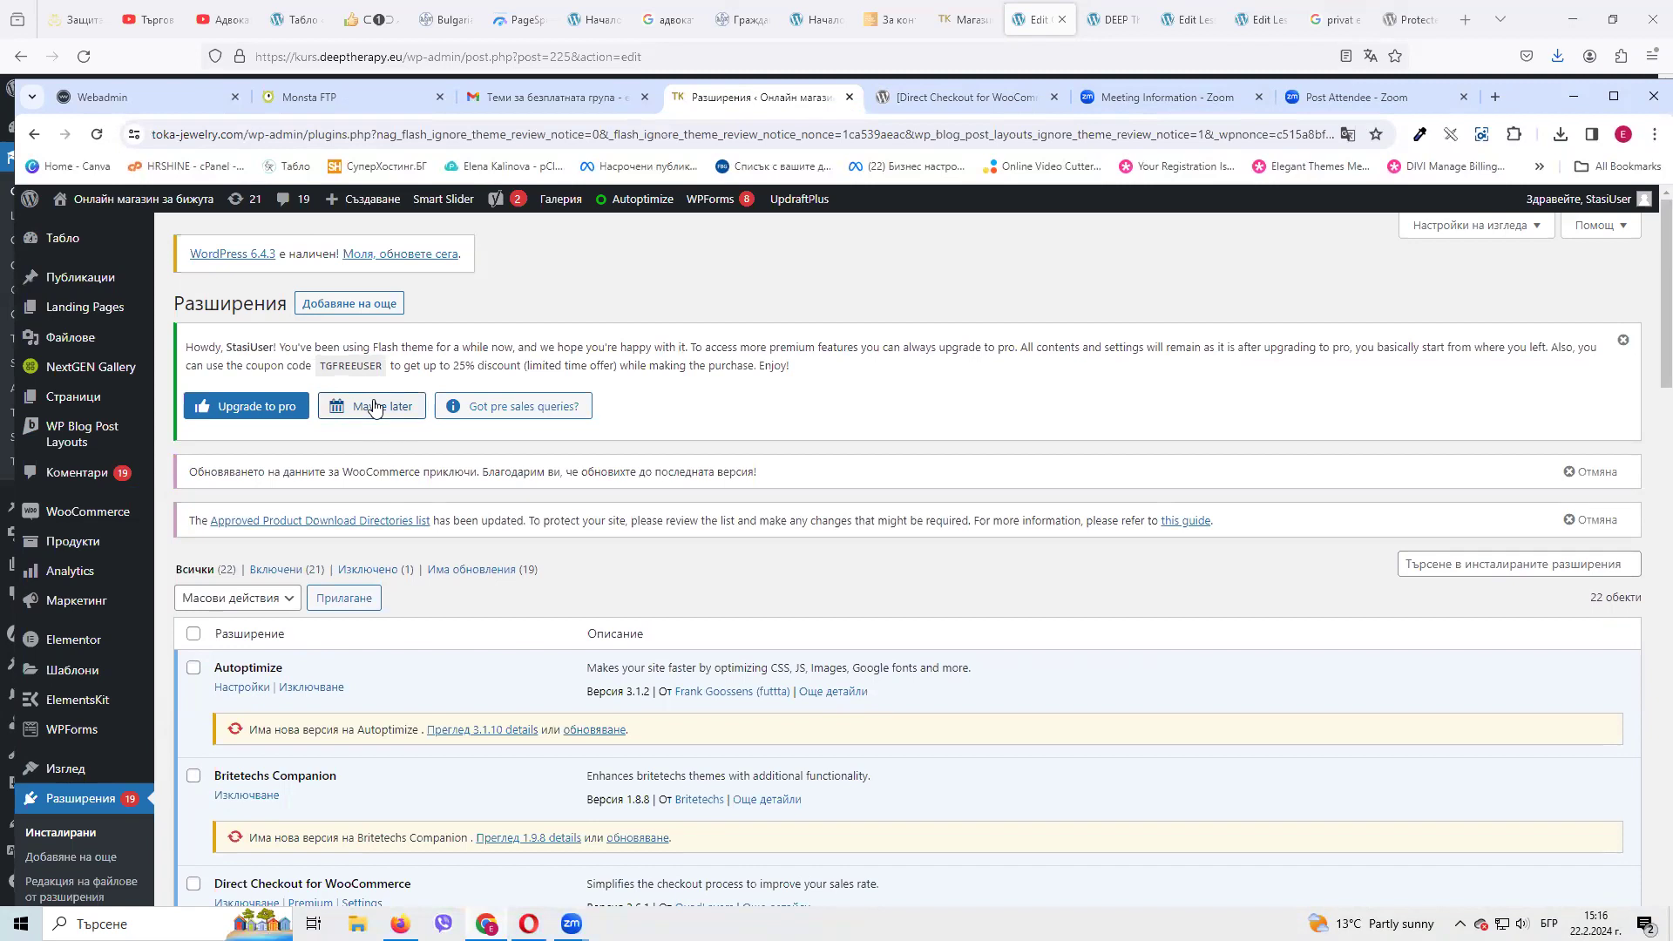
click(375, 407)
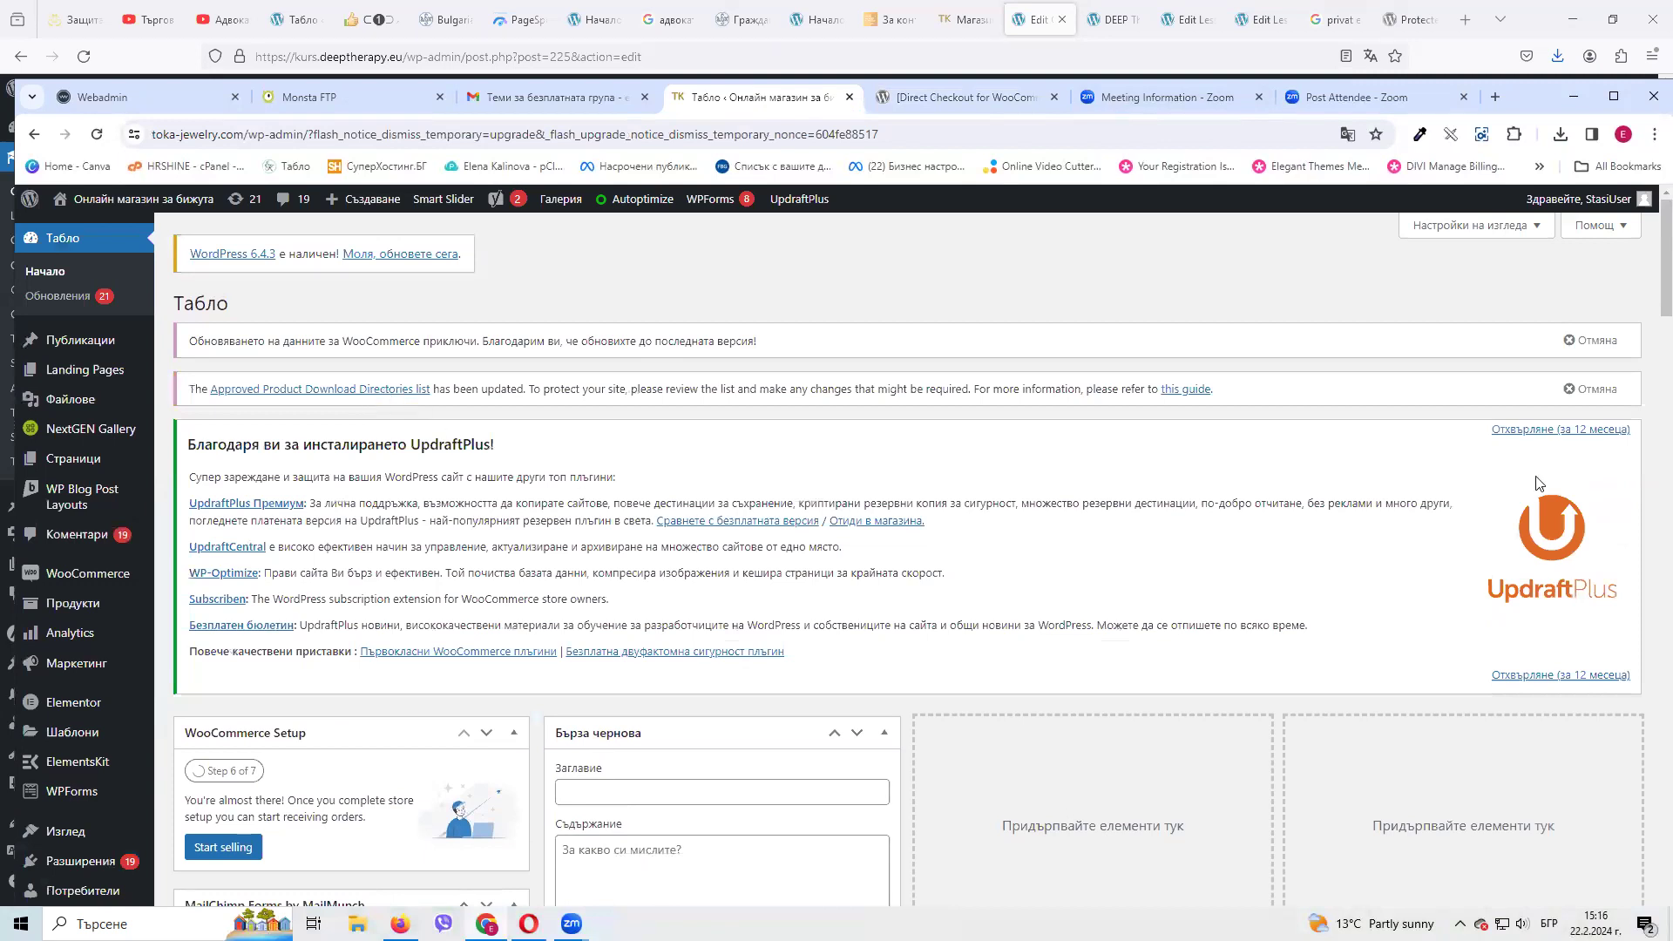
click(1538, 431)
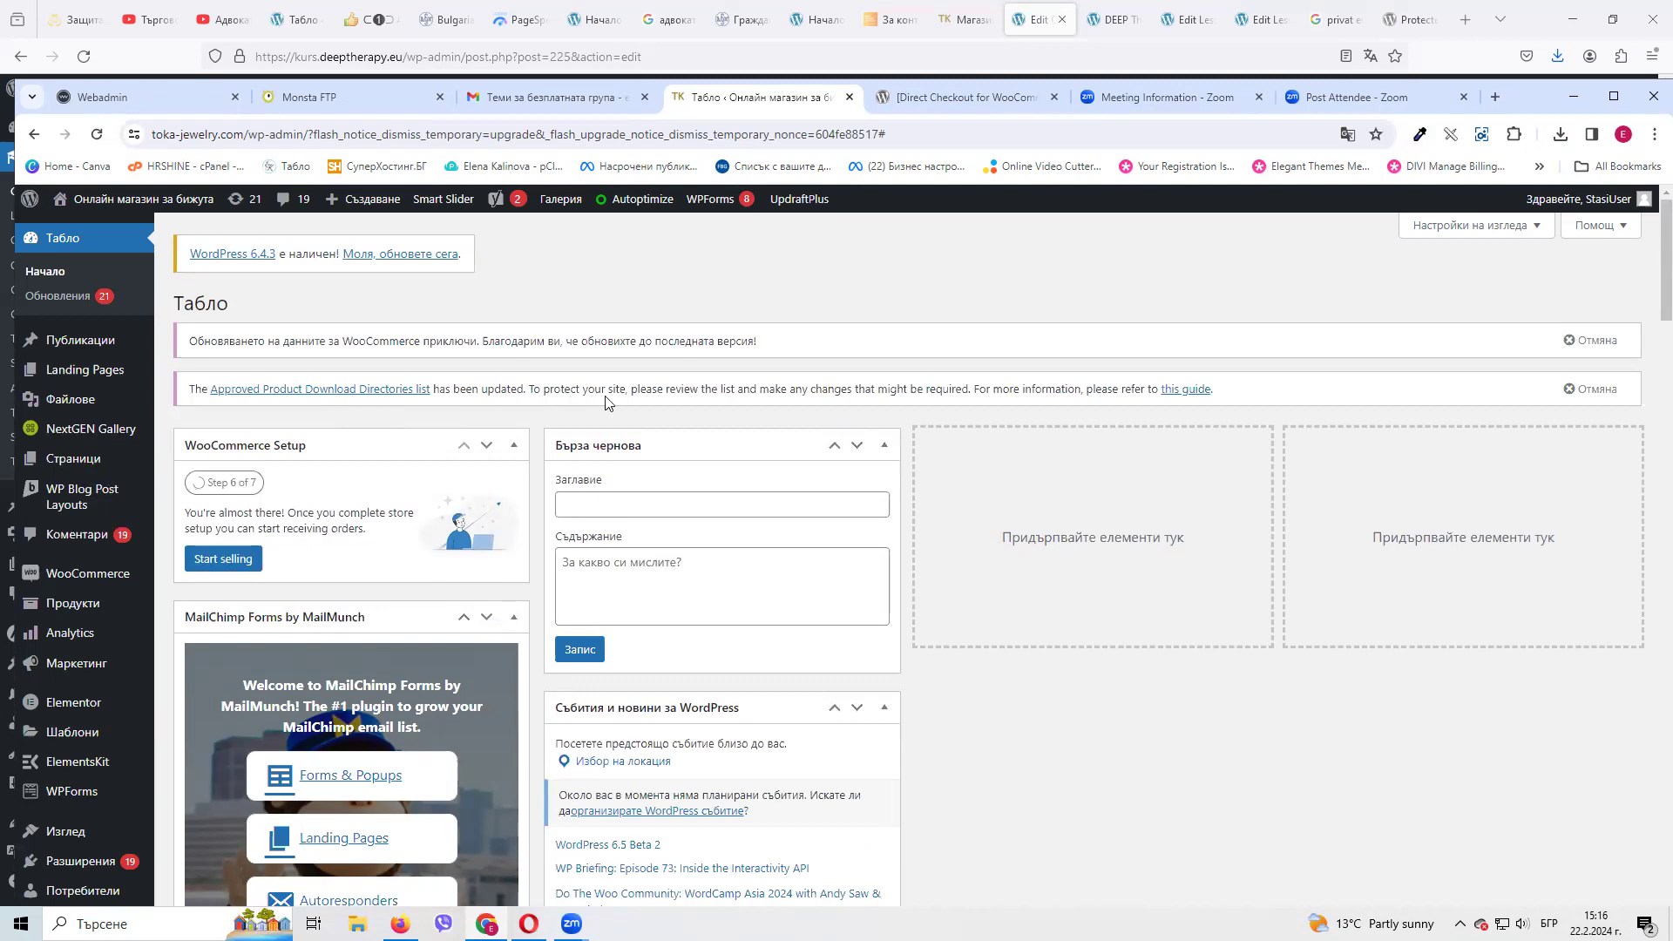
Read the WooCommerce data update notice on the dashboard
drag(240, 341, 718, 342)
drag(504, 342, 557, 339)
drag(280, 341, 740, 340)
click(390, 340)
click(395, 342)
drag(395, 342, 658, 315)
click(601, 342)
mouse_move(340, 341)
mouse_down()
mouse_move(610, 341)
mouse_move(371, 341)
mouse_up()
click(439, 339)
click(599, 340)
Check the site's comments list and return to the installed plugins list
click(72, 535)
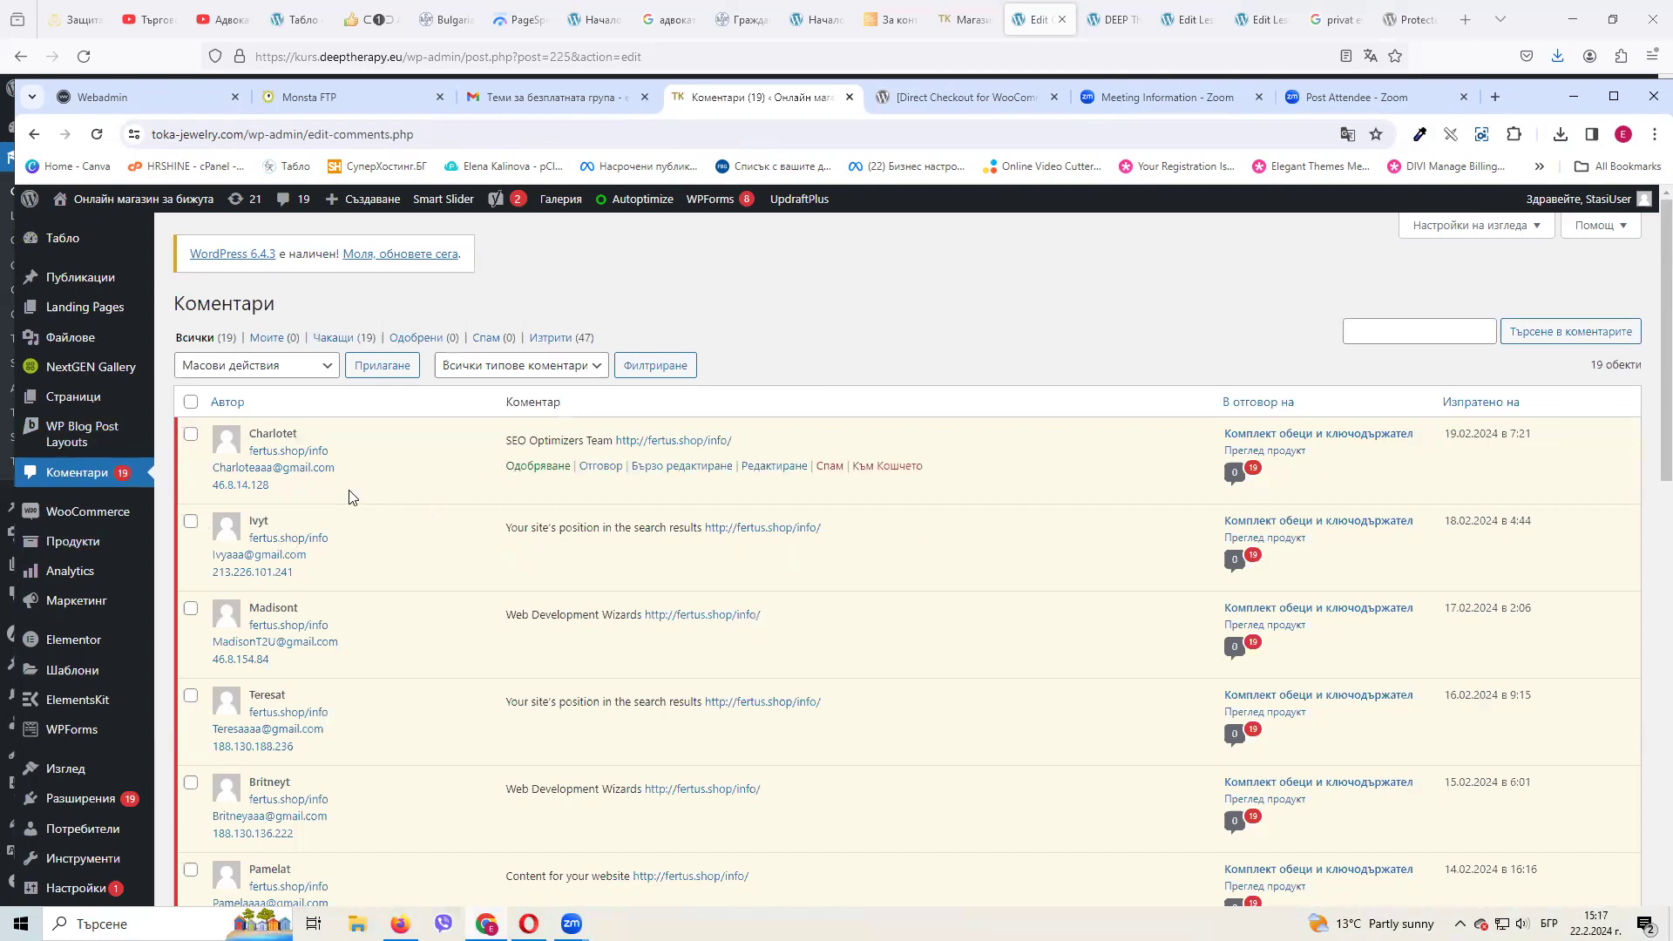
scroll(349, 490, down, 2)
mouse_move(112, 625)
click(242, 625)
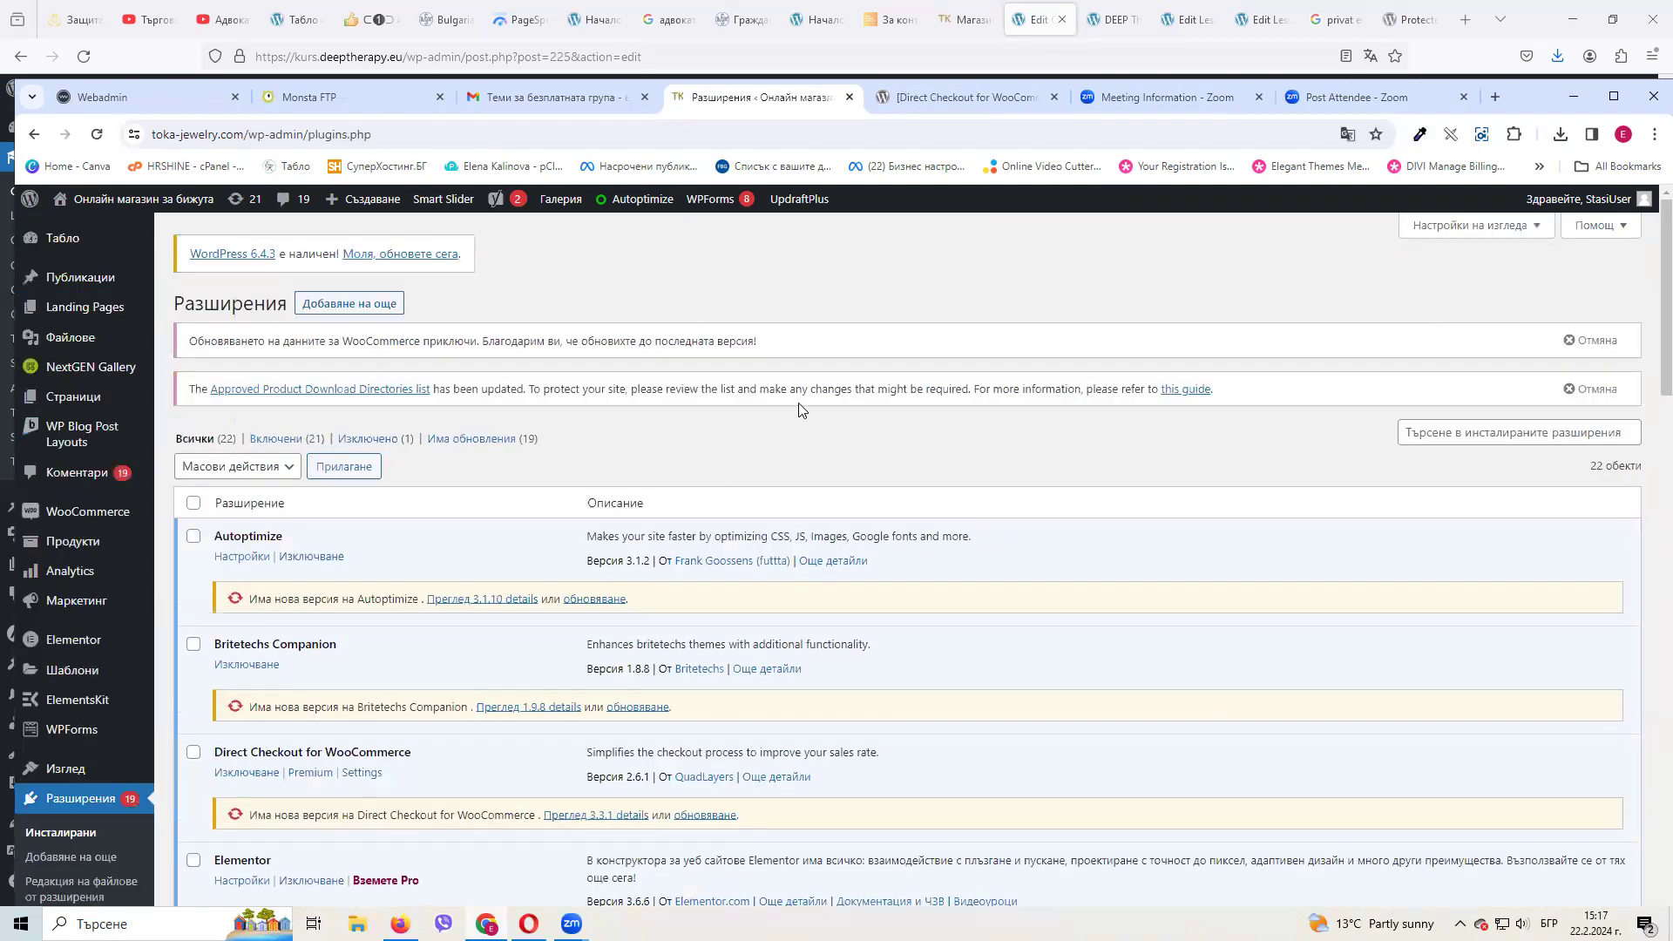
Maximize the window with the installed plugins list and update the Autoptimize plugin to version 3.1.10
click(1617, 99)
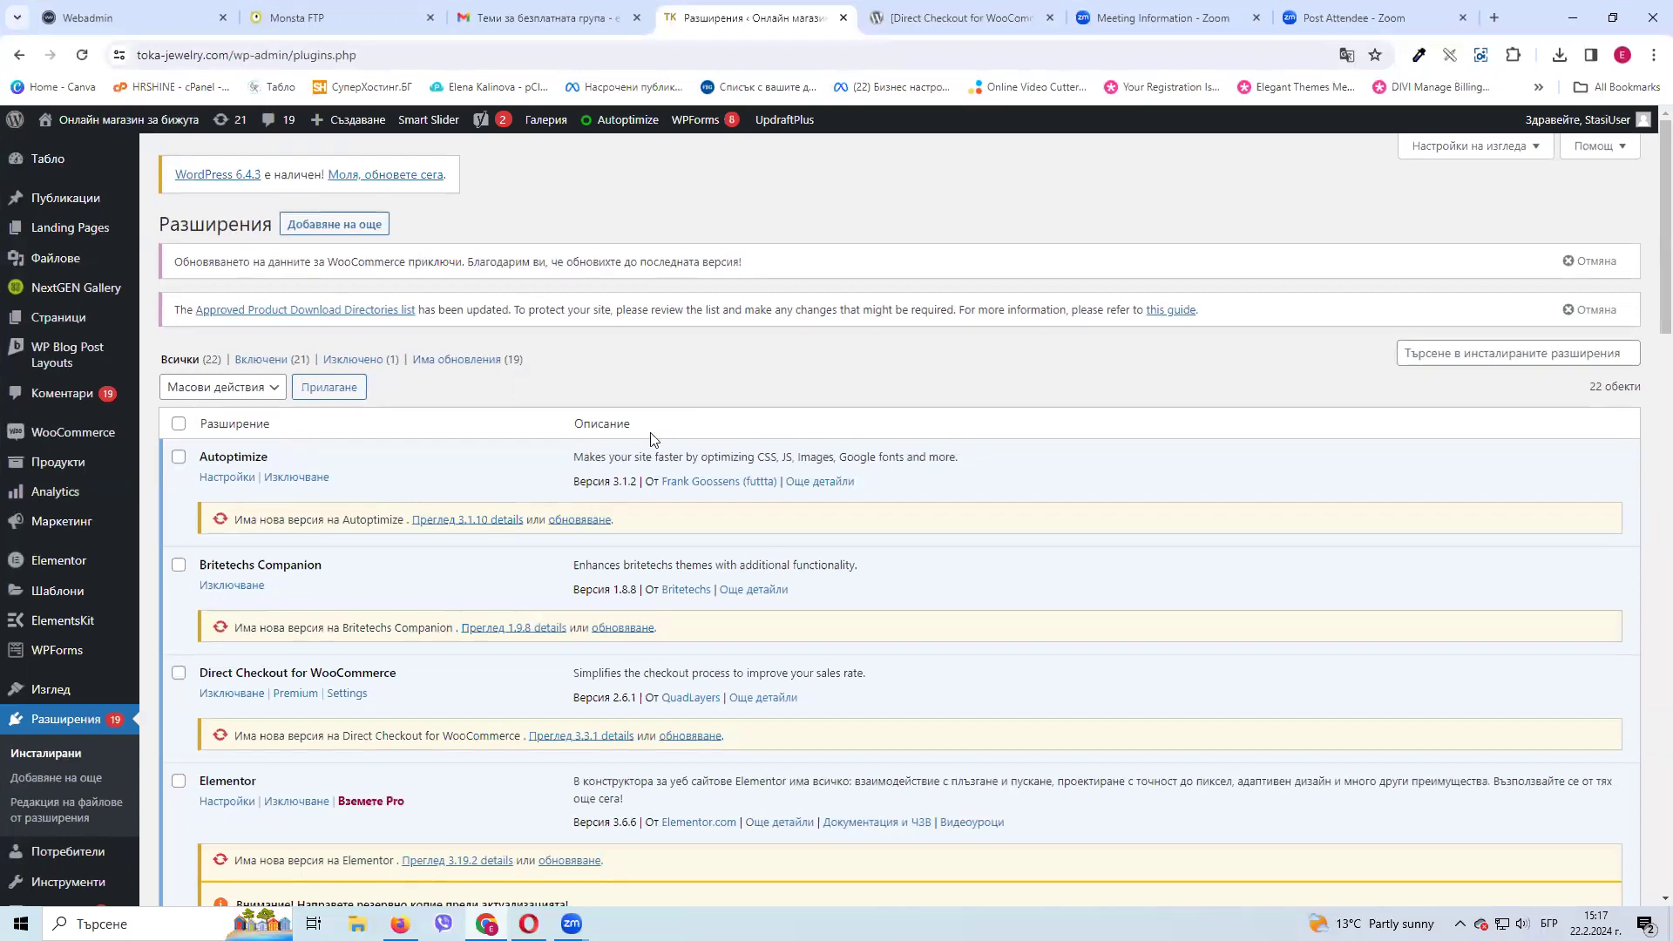
click(580, 520)
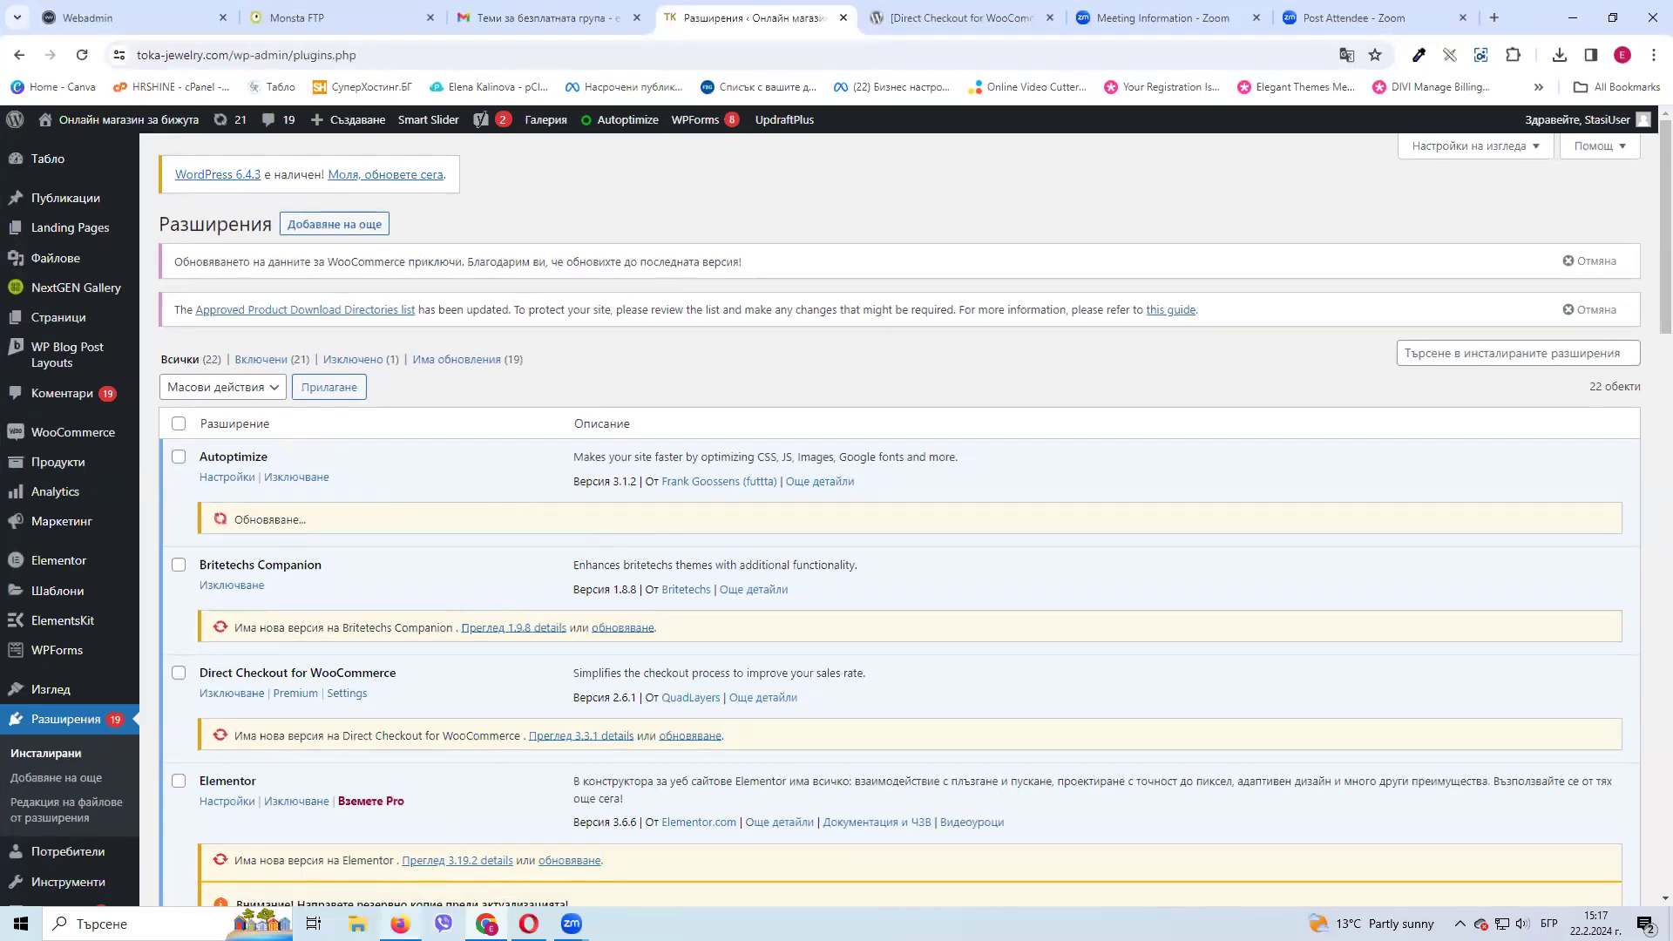
Switch to Firefox, shrink its window beside the plugins list and reload the second page of the jewelry shop
click(400, 924)
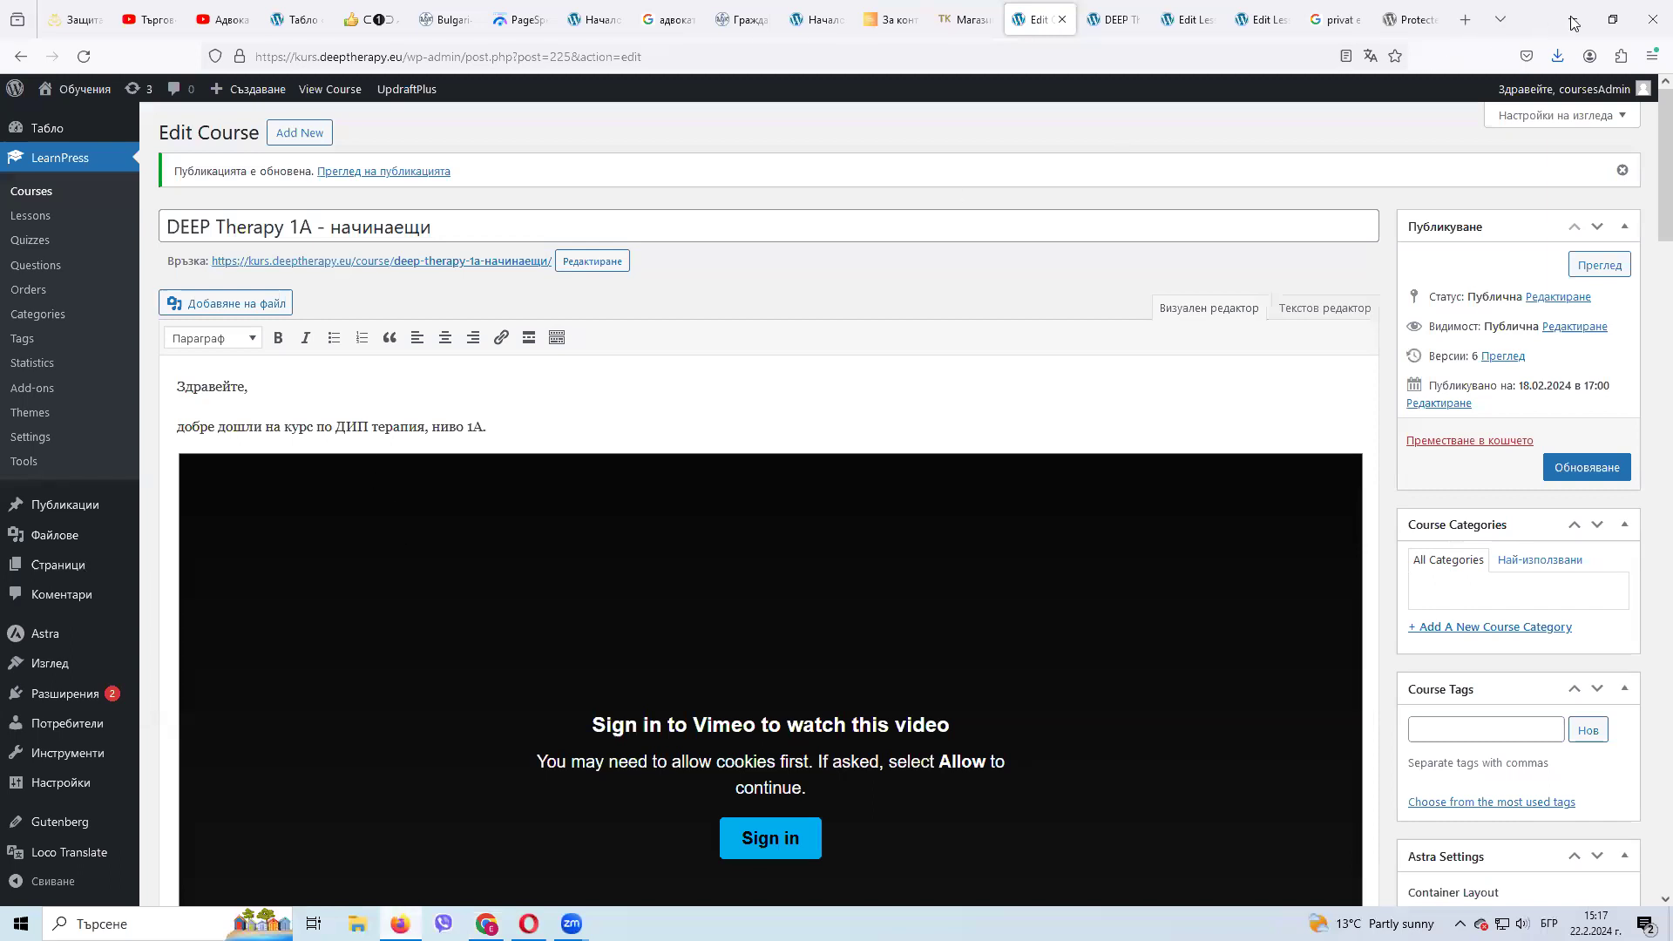
click(1611, 19)
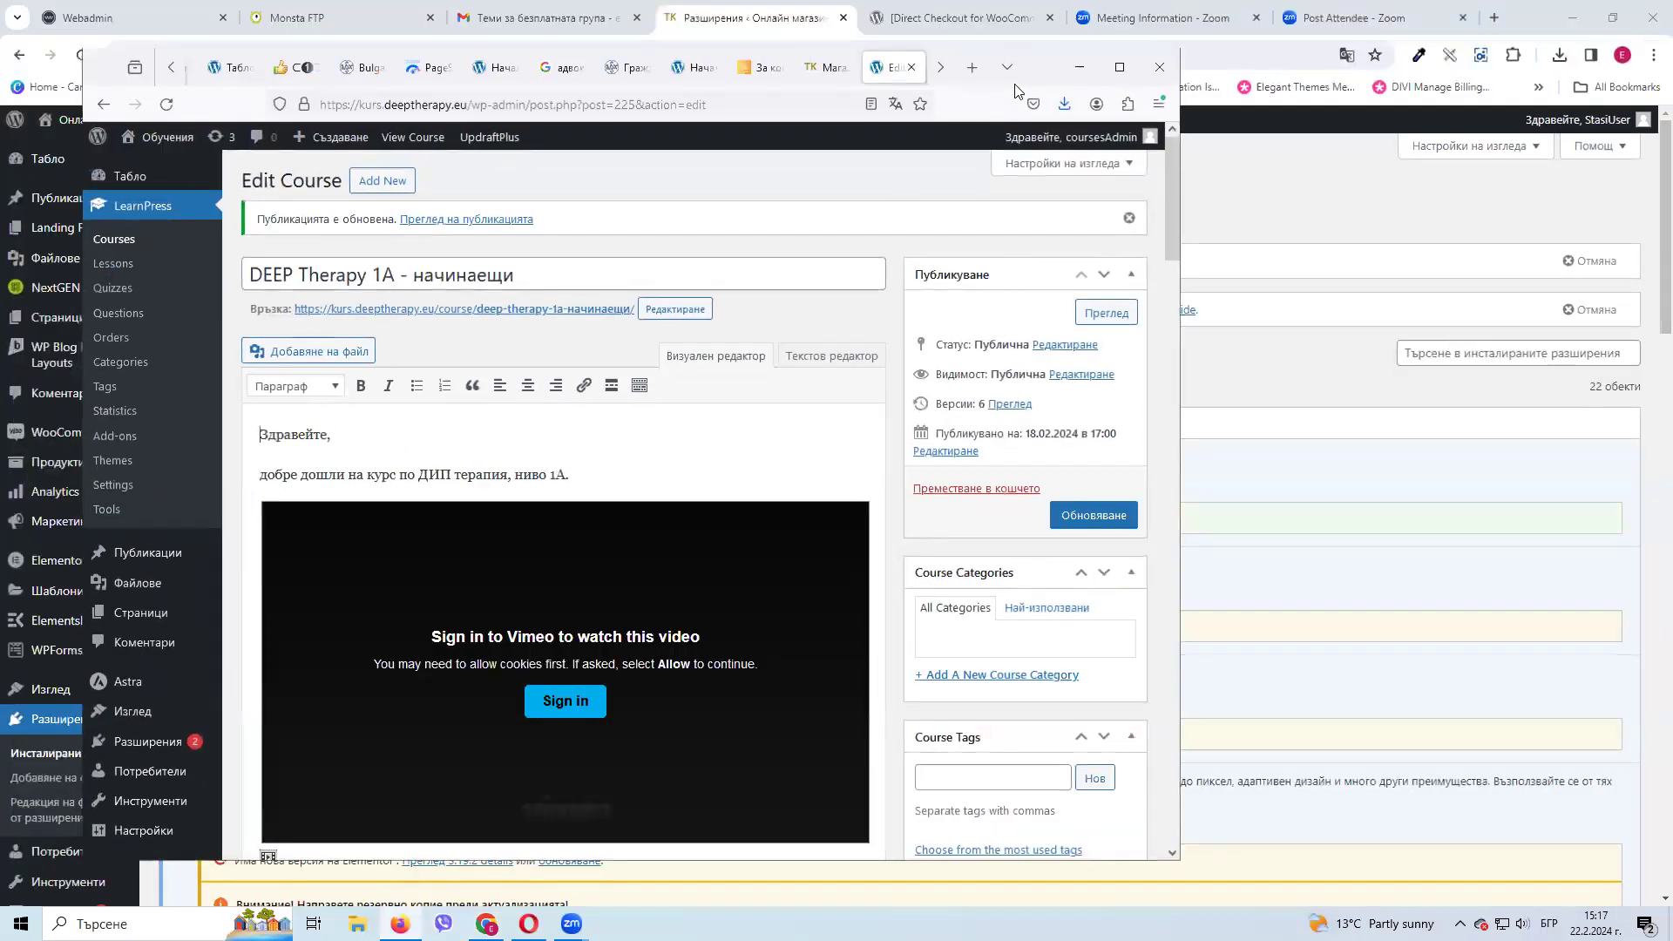
drag(1043, 76, 1087, 146)
click(876, 140)
click(621, 178)
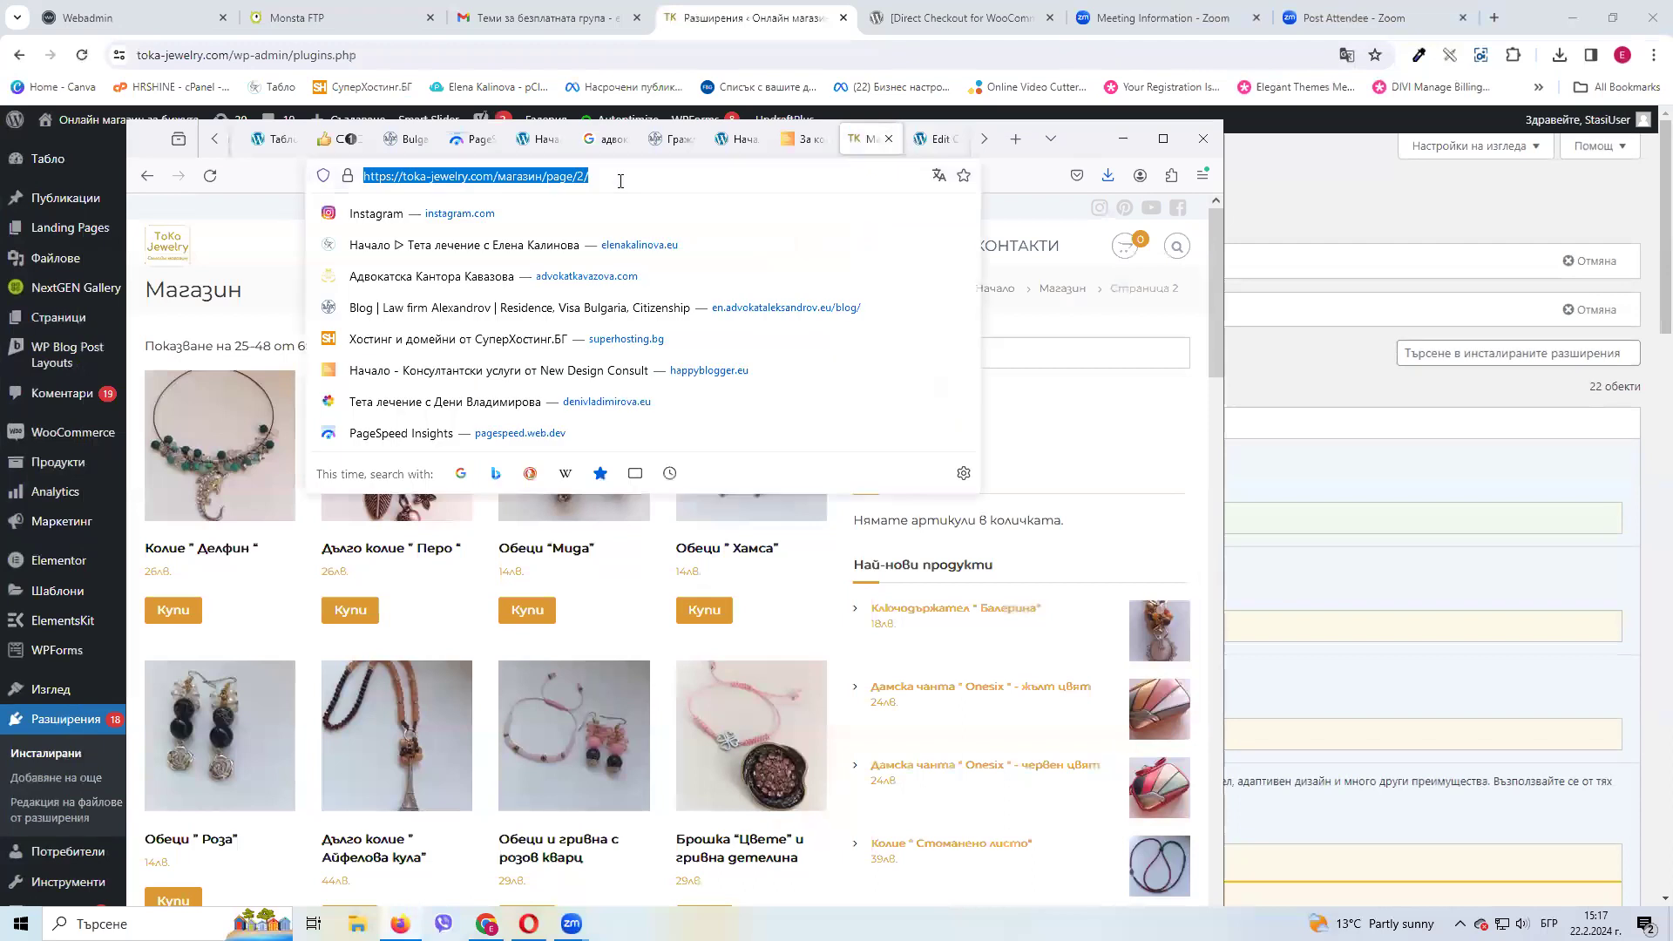
key(Return)
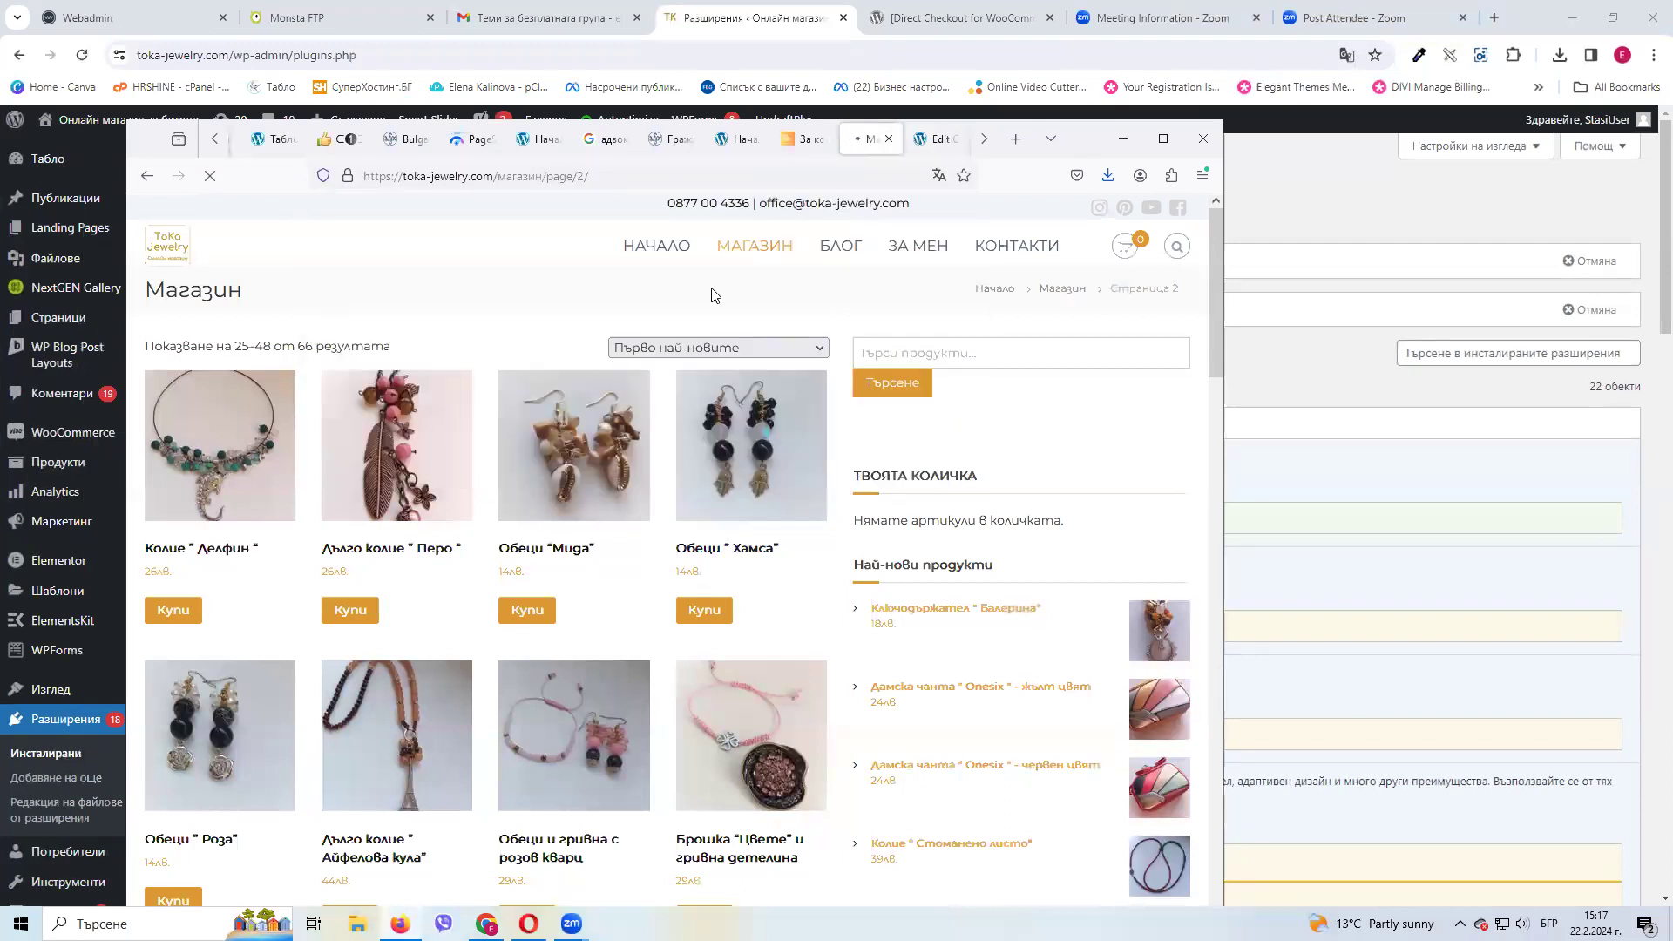
Load the shop's homepage at toka-jewelry.com to check how the site looks
drag(620, 177, 500, 176)
key(BackSpace)
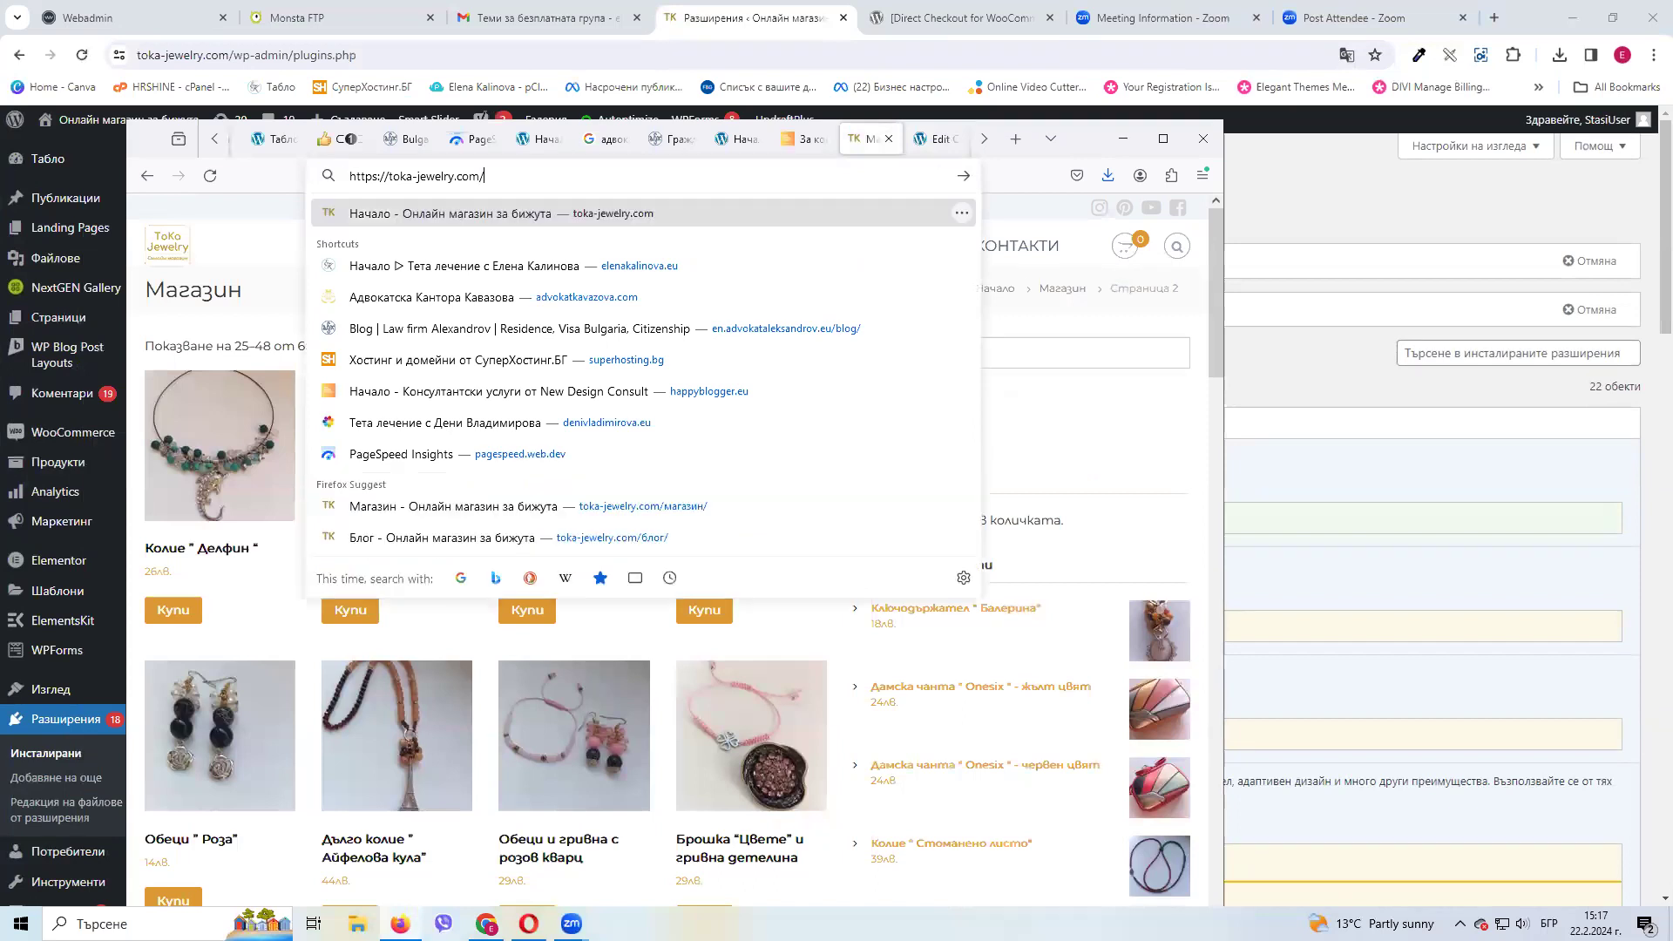
key(Return)
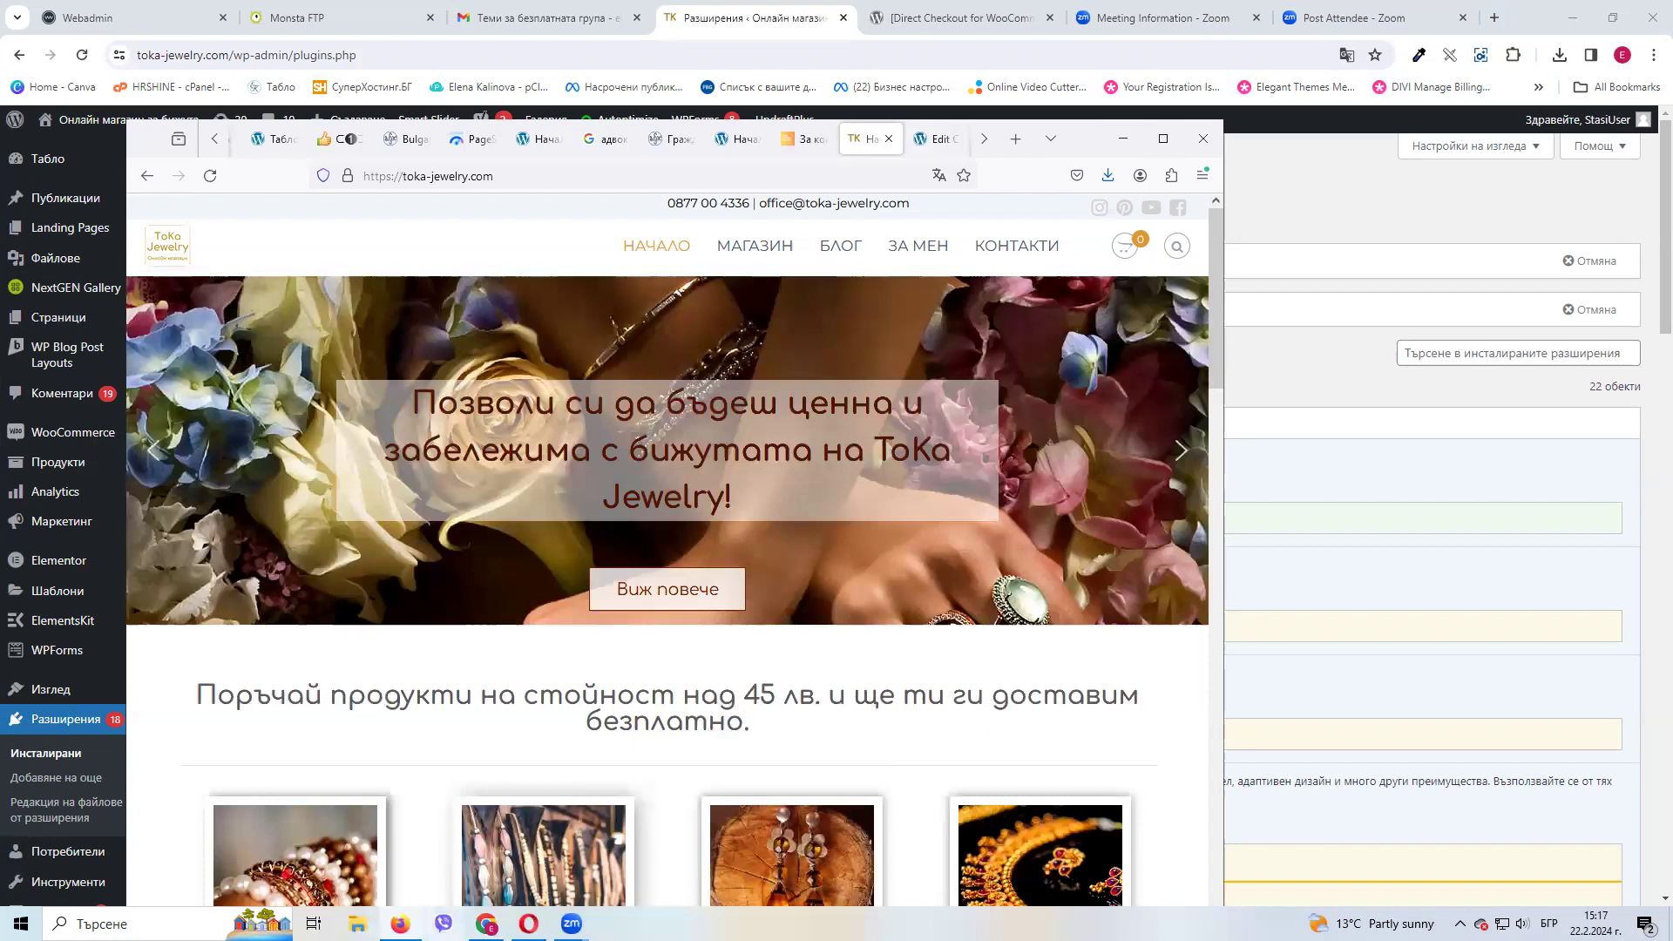
Return to the plugins list and update Britetechs Companion to version 1.9.8
click(400, 923)
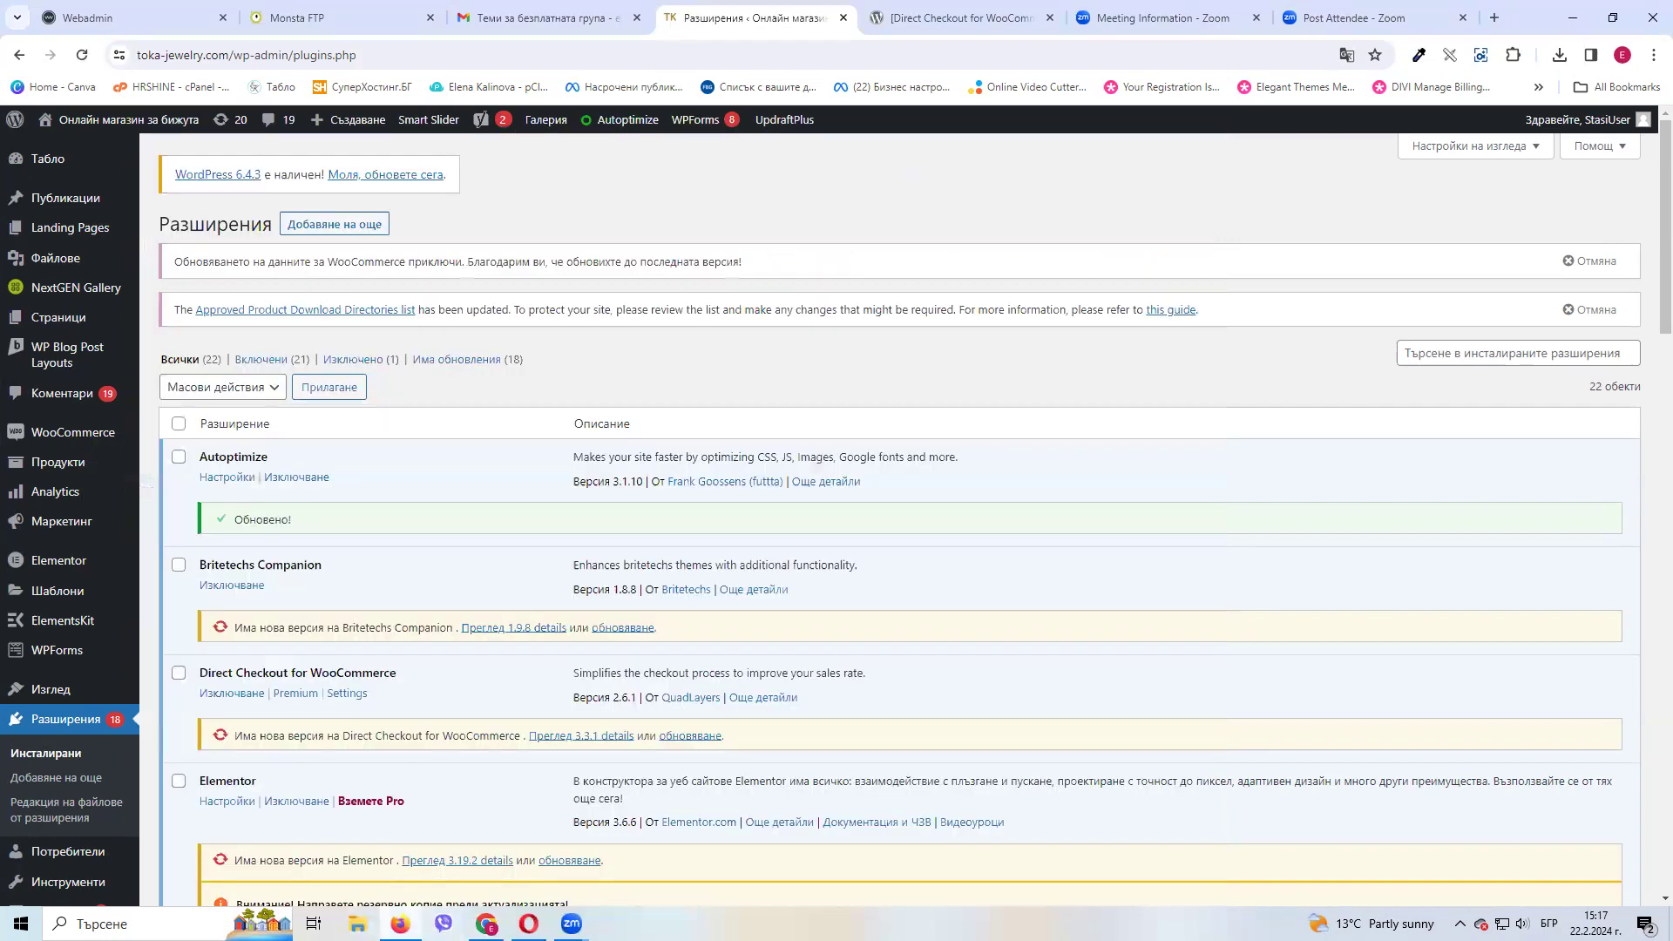
click(630, 629)
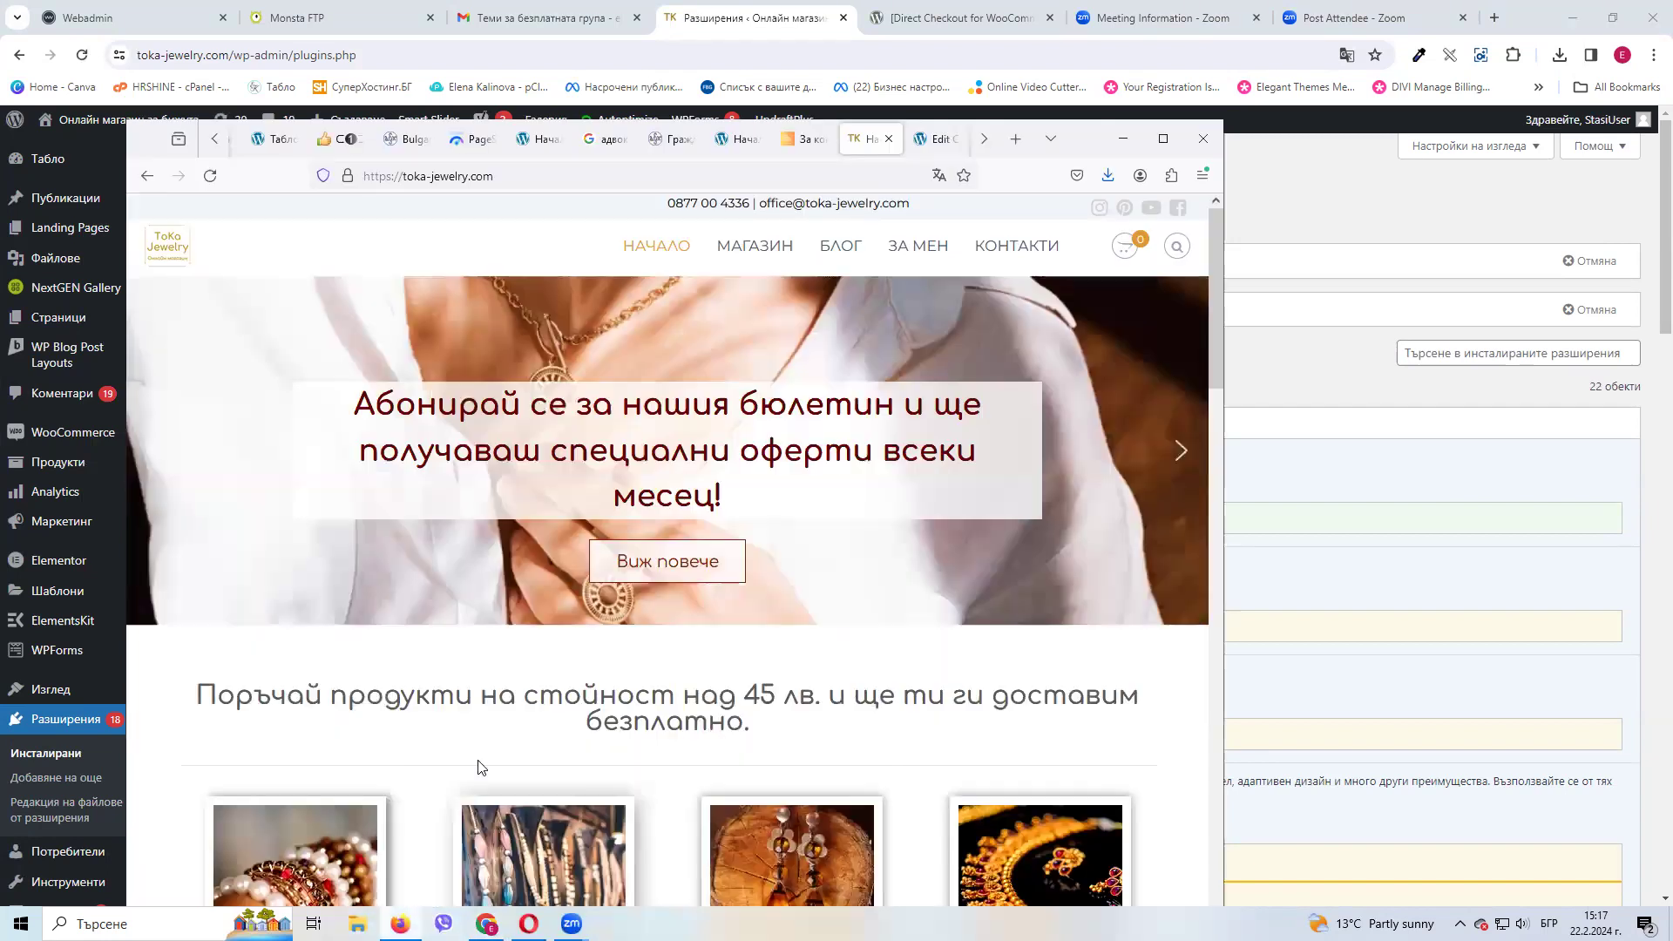
Reload the shop's homepage in Firefox during the plugin update, read what visitors see, and return to the plugins list
click(400, 923)
click(852, 175)
key(Return)
drag(377, 284, 785, 281)
click(458, 280)
drag(399, 283, 671, 284)
click(413, 283)
shift+click(750, 287)
drag(447, 283, 674, 284)
click(676, 284)
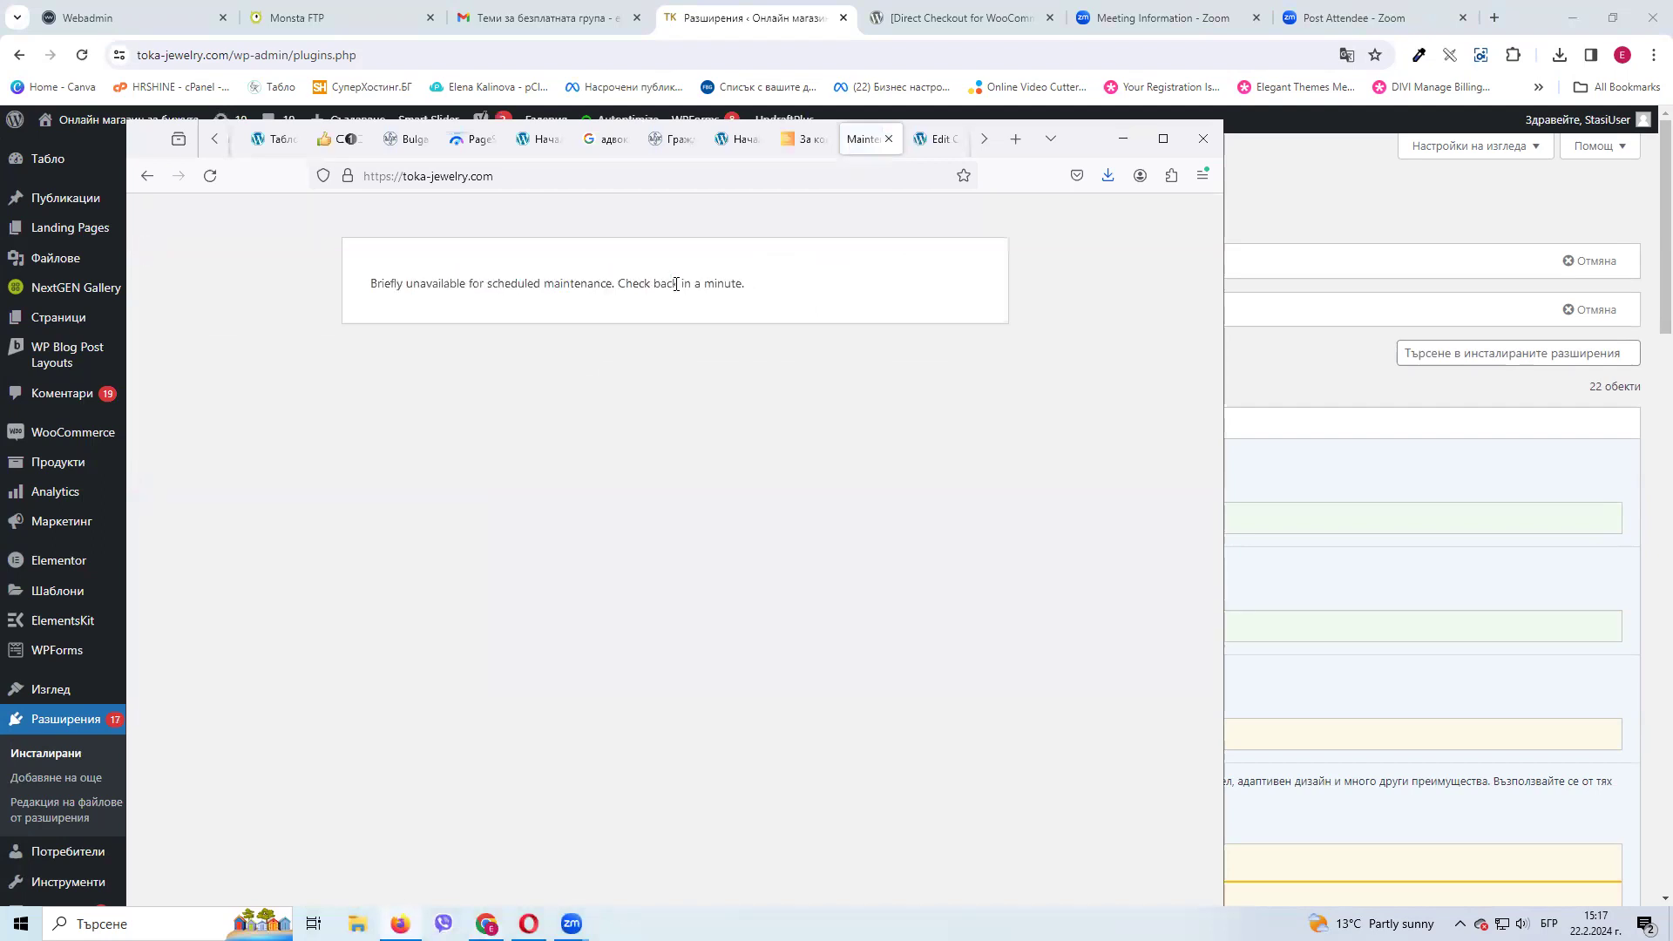
click(1123, 142)
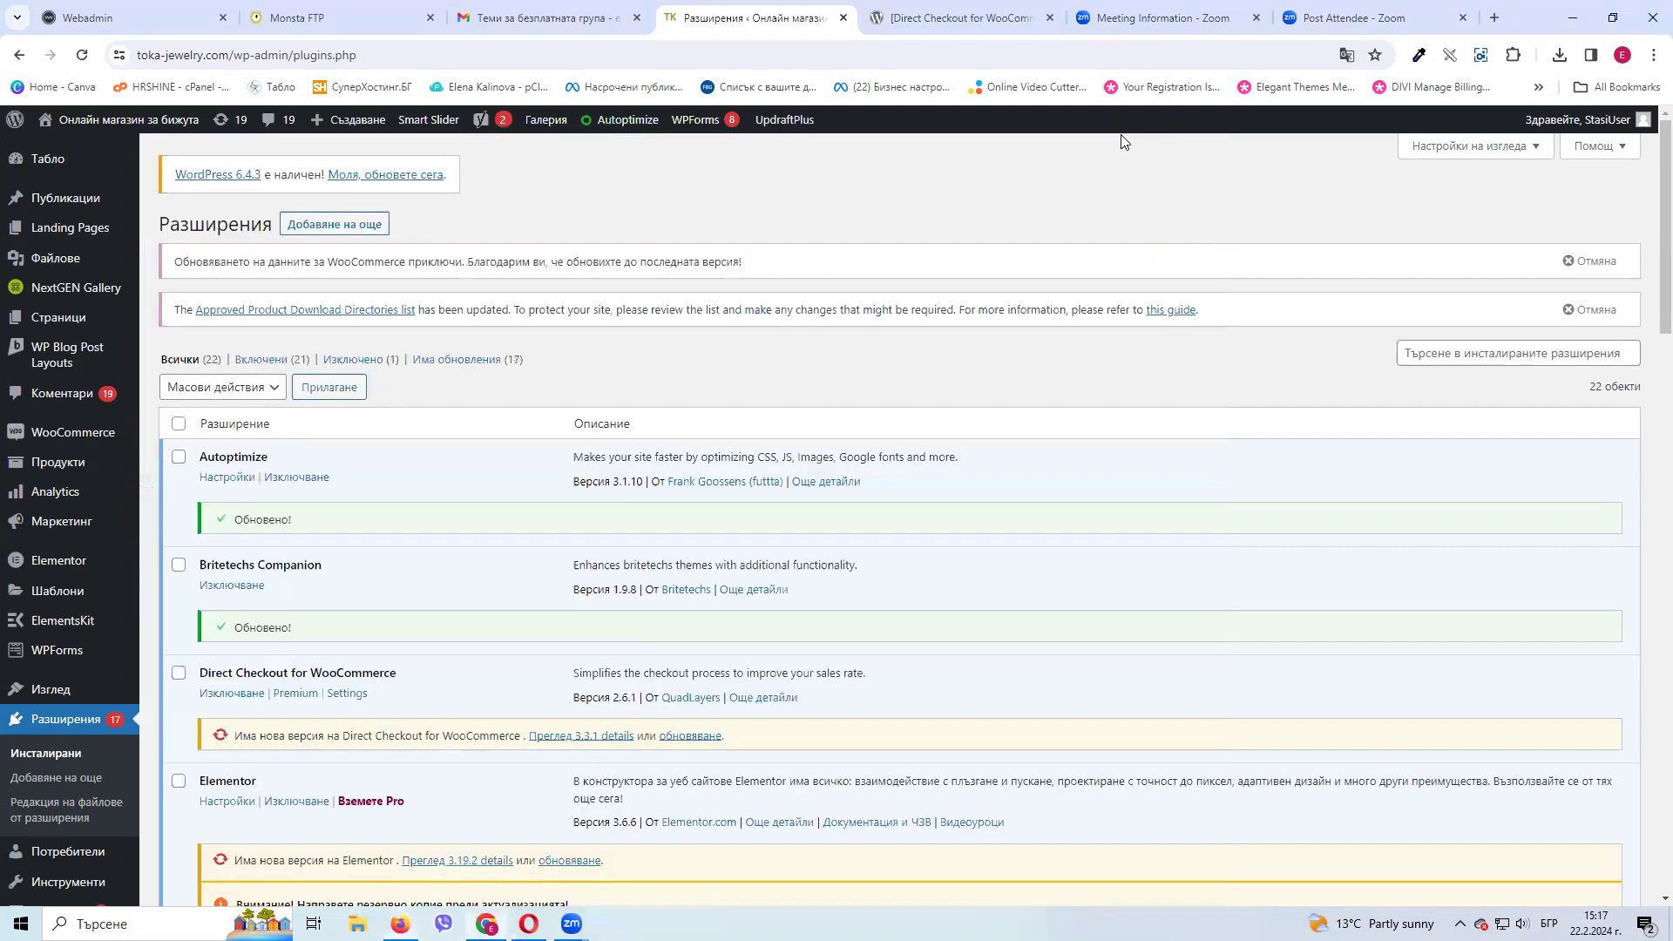
Update Direct Checkout for WooCommerce to version 3.3.1 and Elementor to version 3.19.2
scroll(526, 467, down, 3)
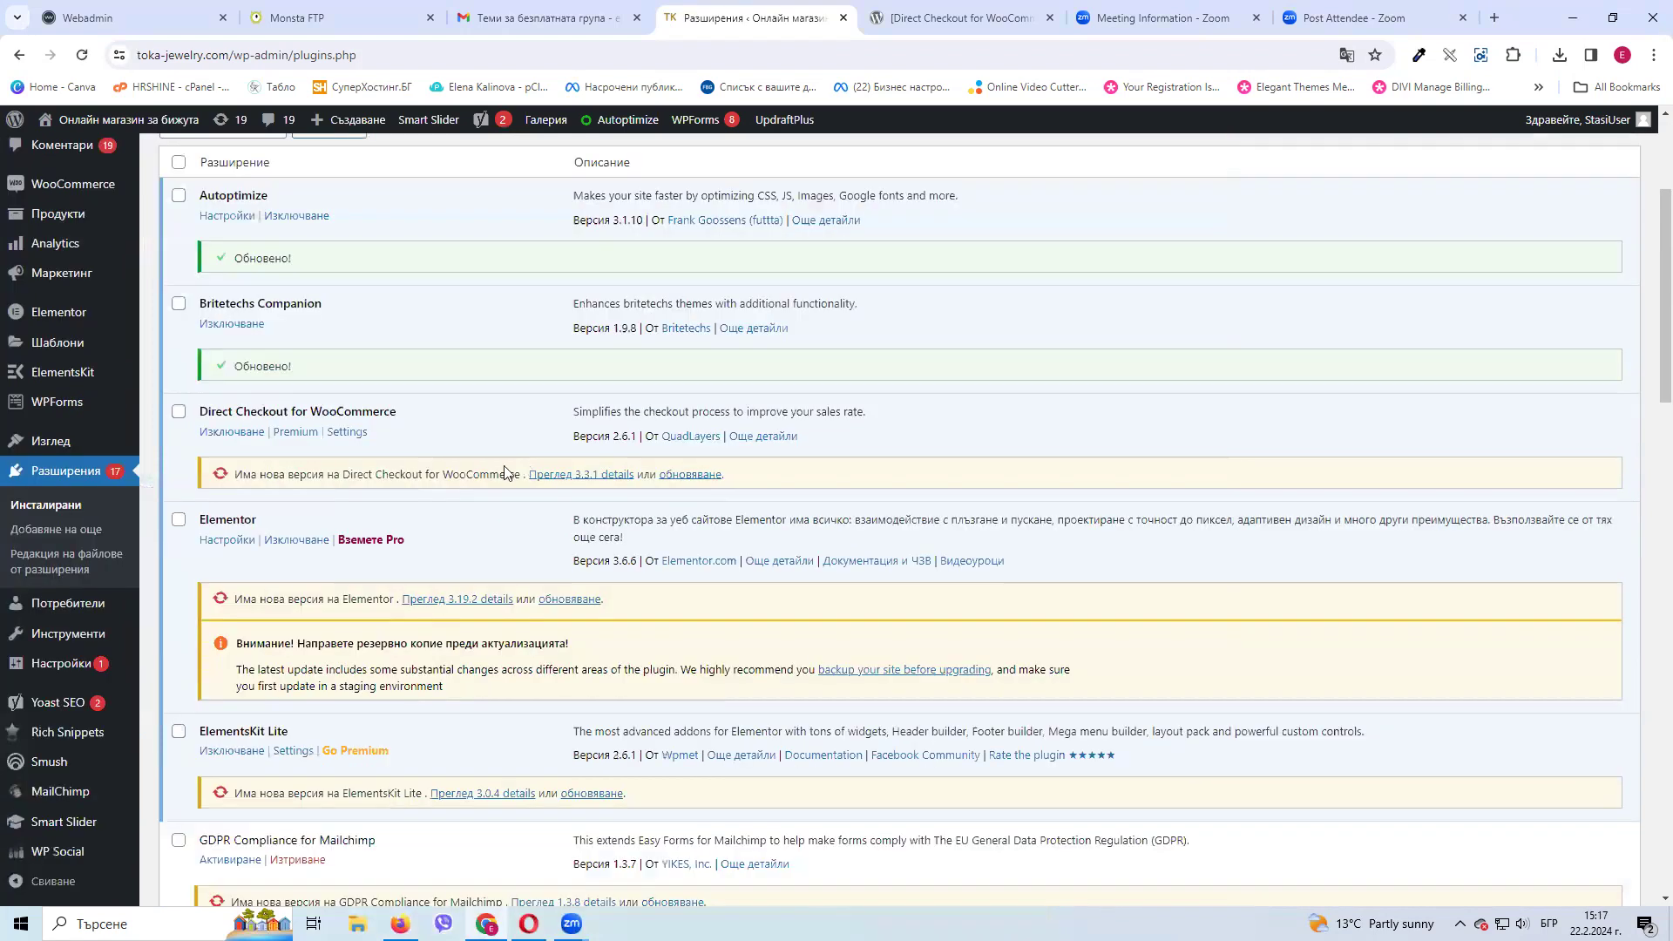
click(689, 474)
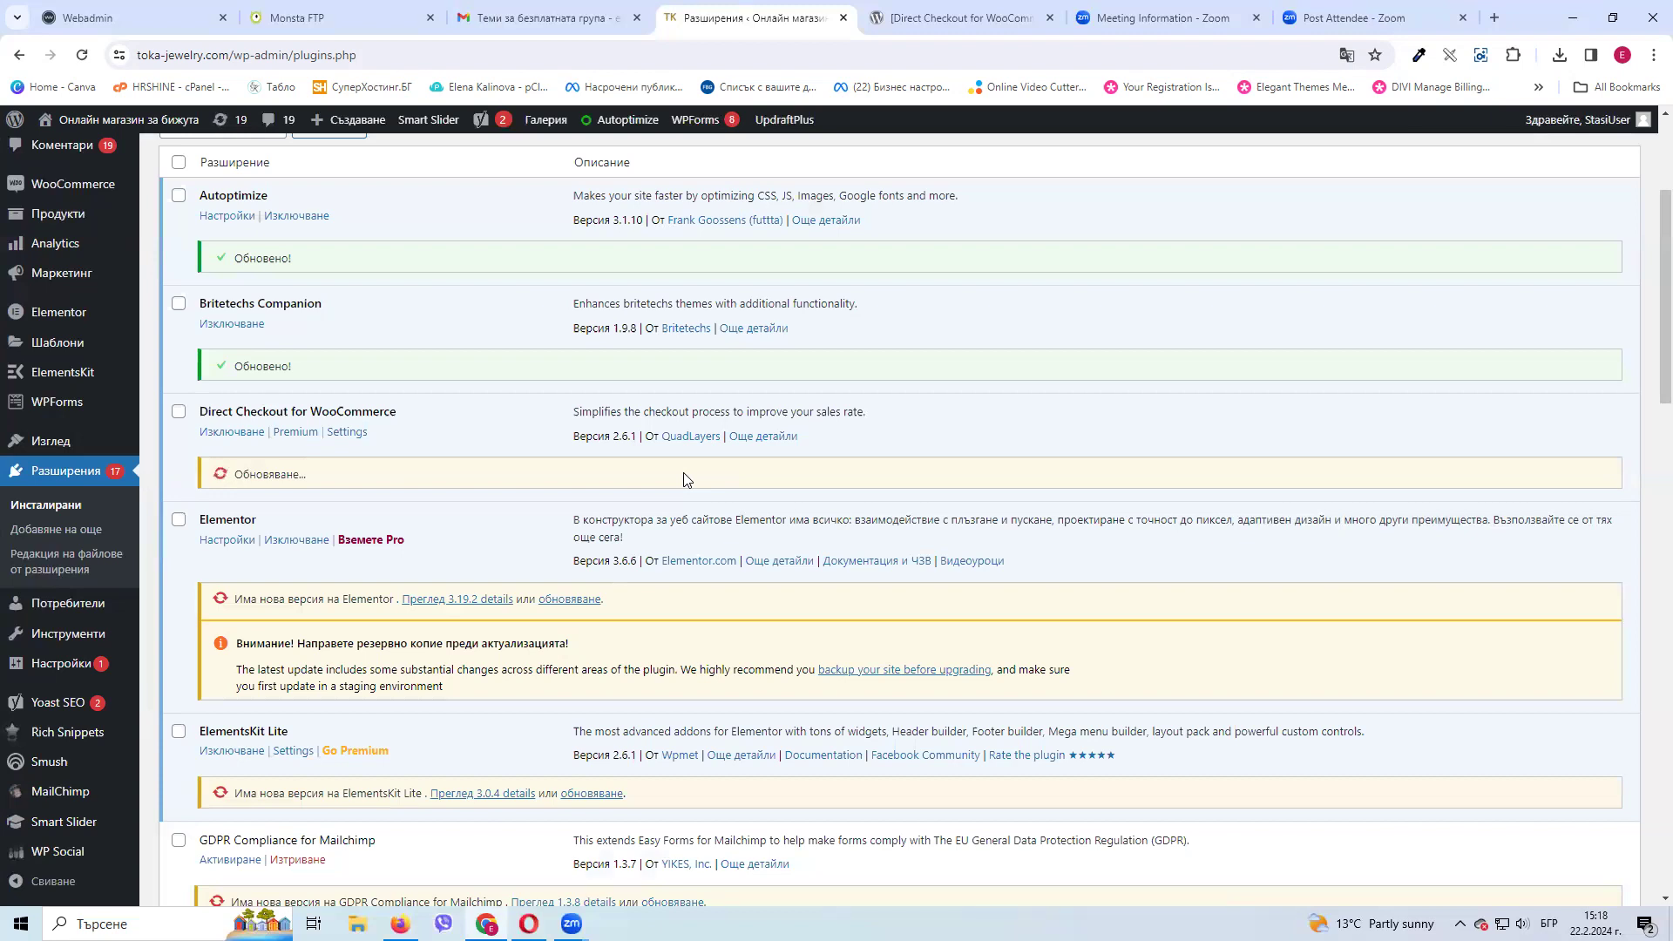
scroll(684, 478, down, 1)
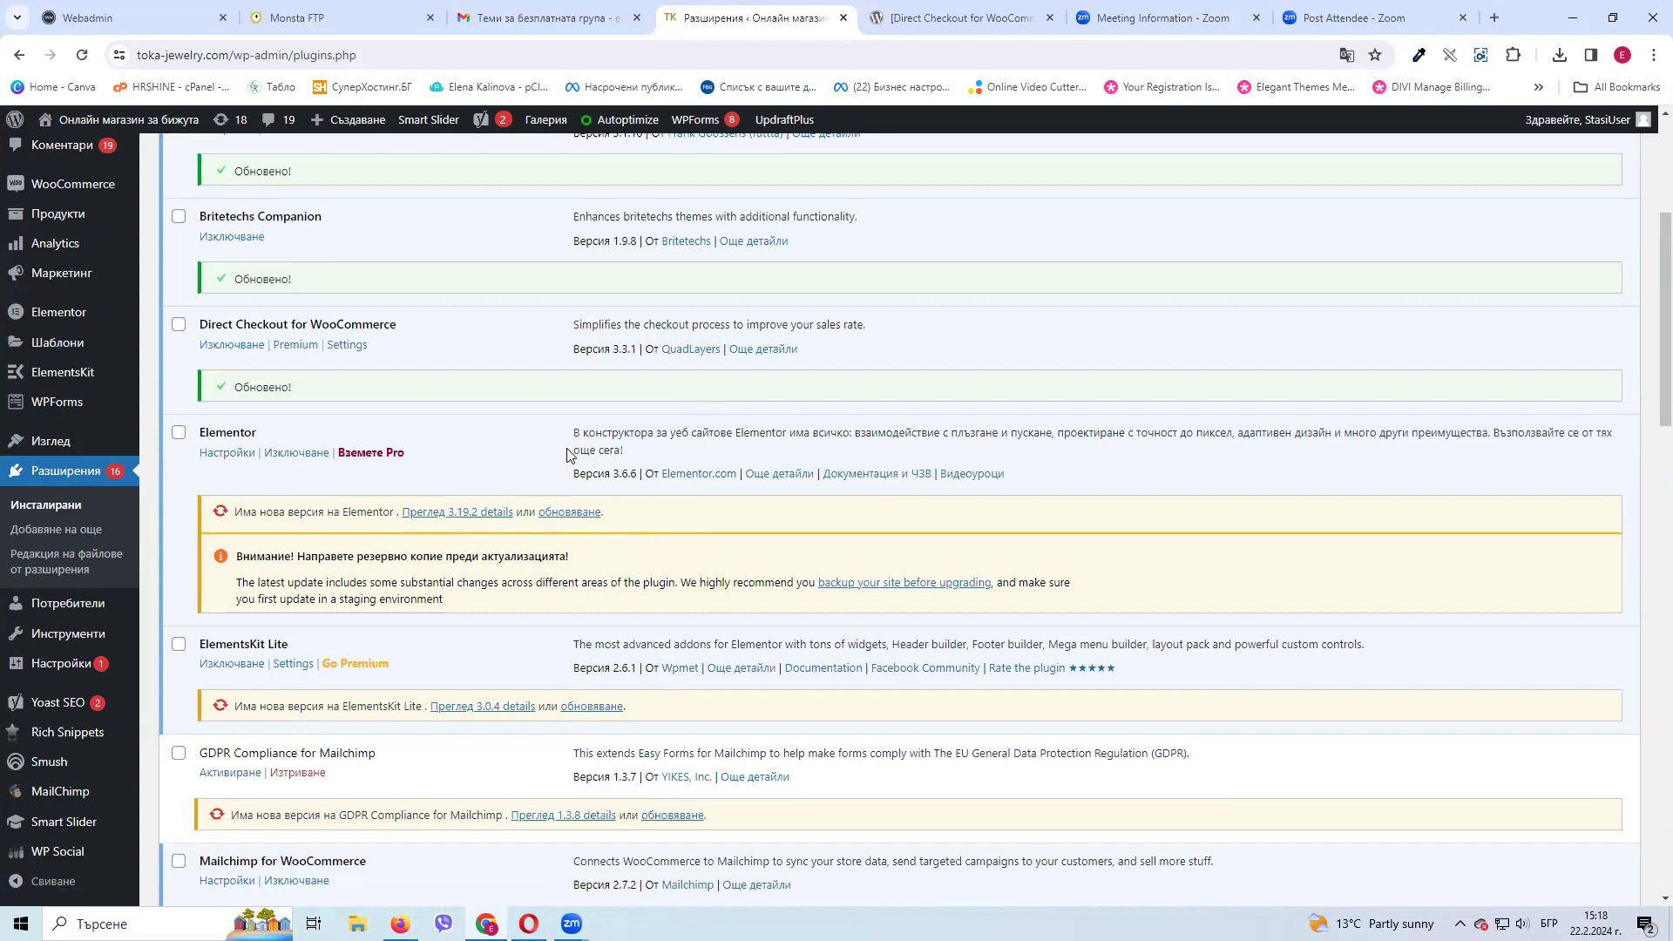
click(566, 512)
Update ElementsKit Lite to version 3.0.4 and GDPR Compliance for Mailchimp to version 1.3.8
scroll(584, 501, down, 3)
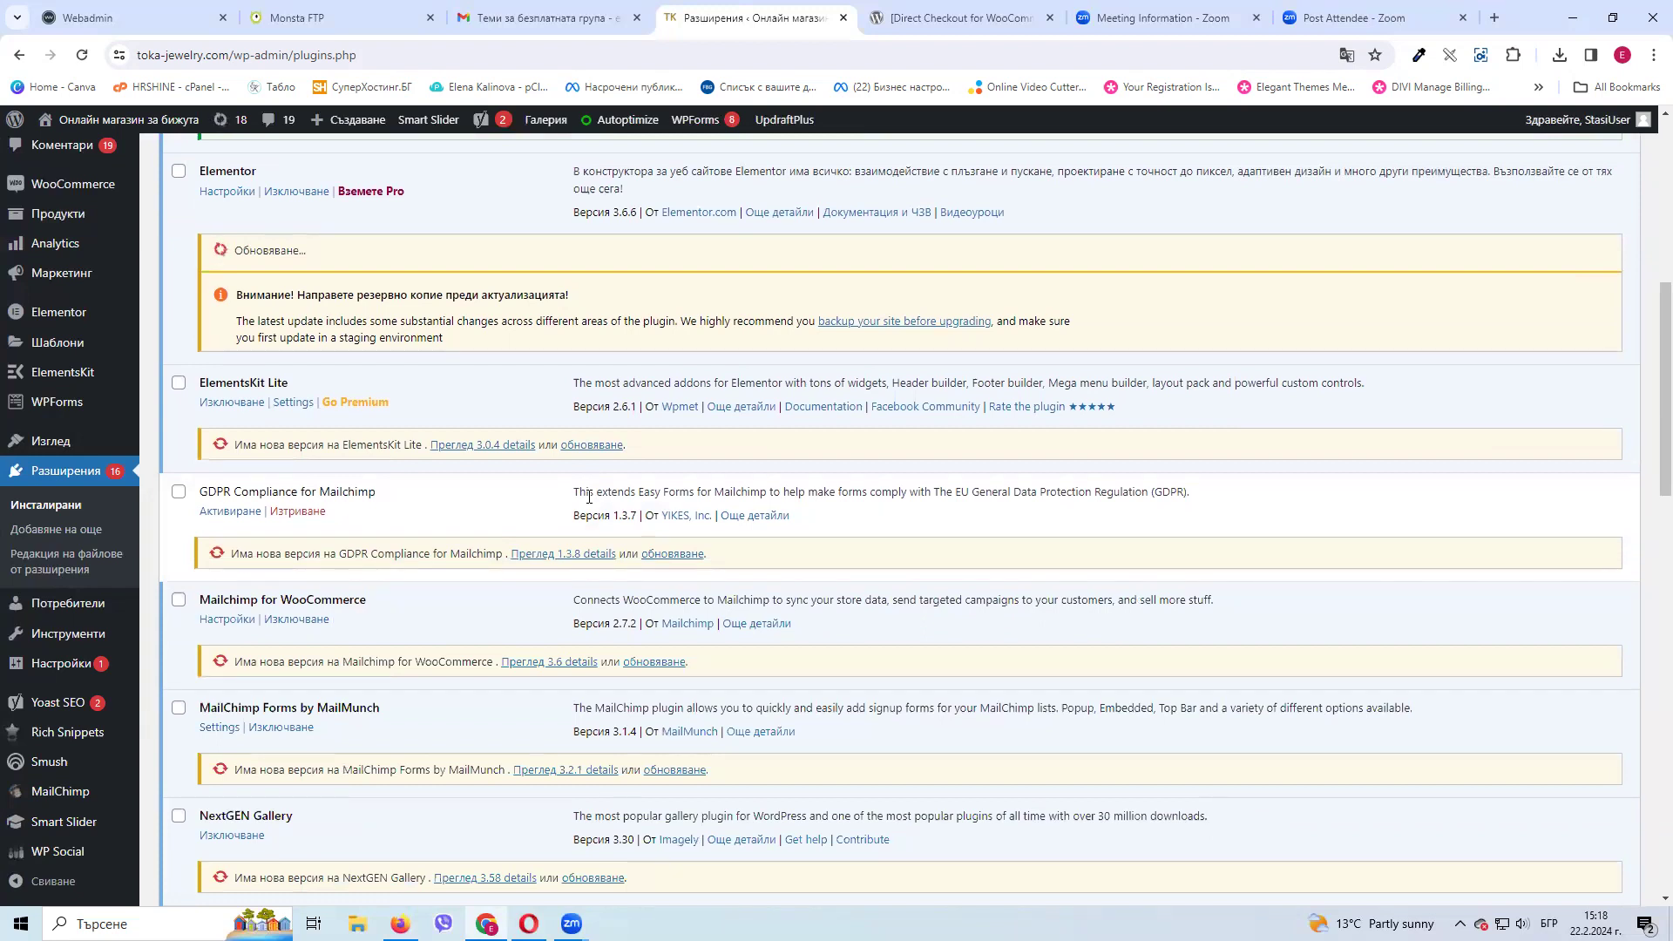
click(587, 446)
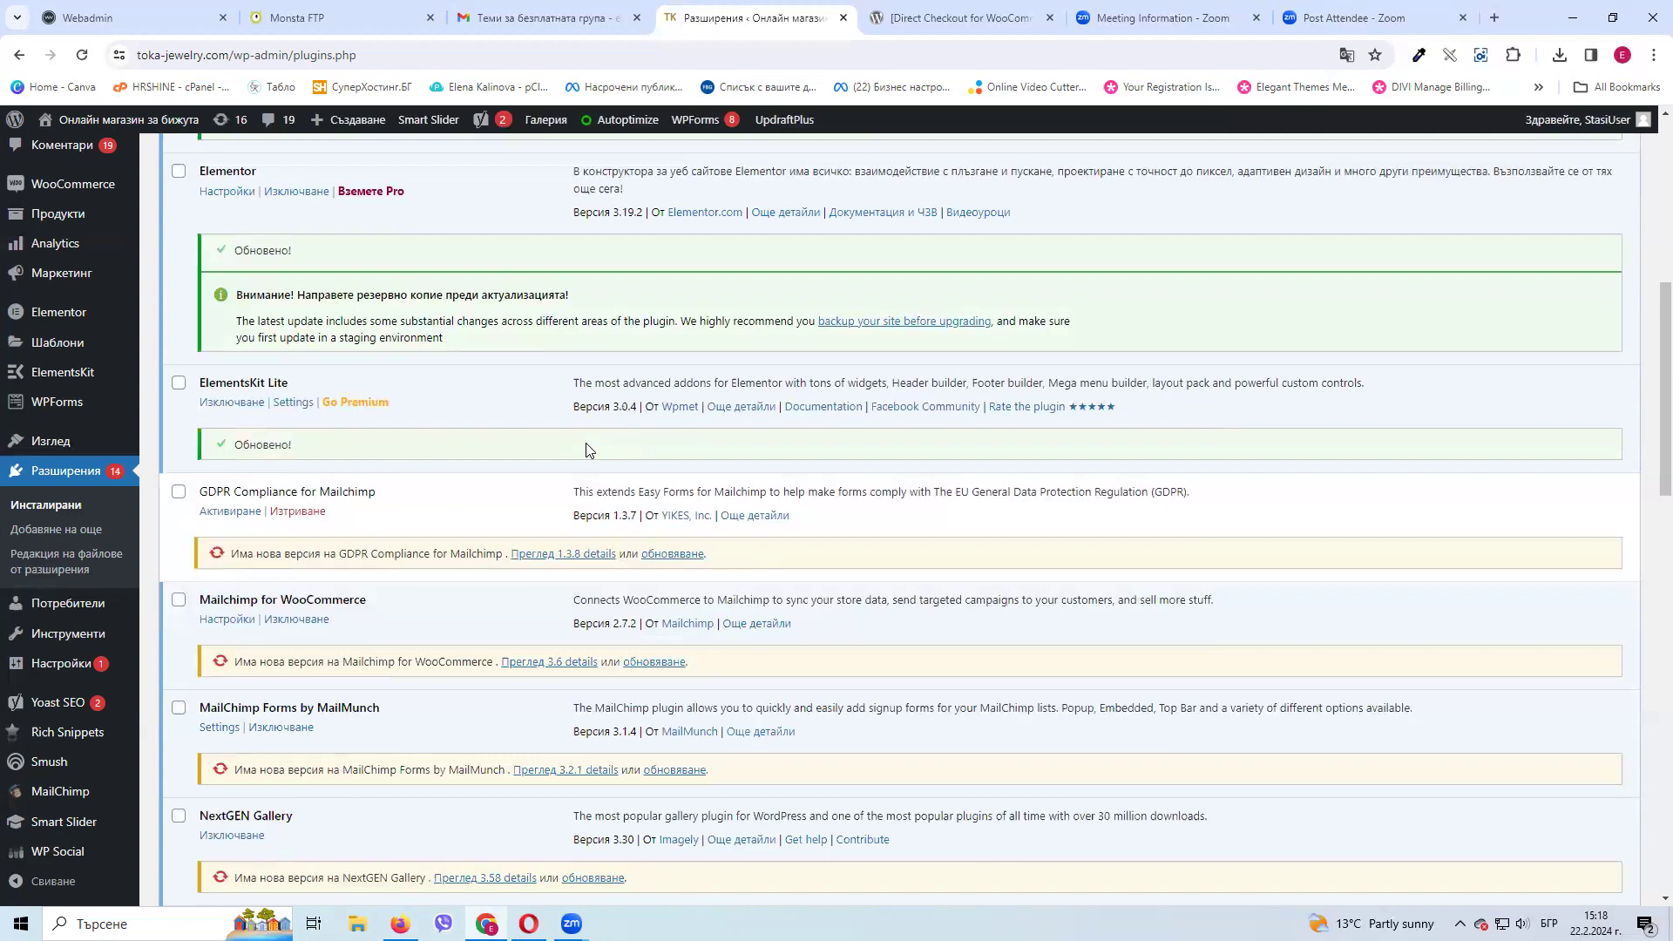
click(681, 554)
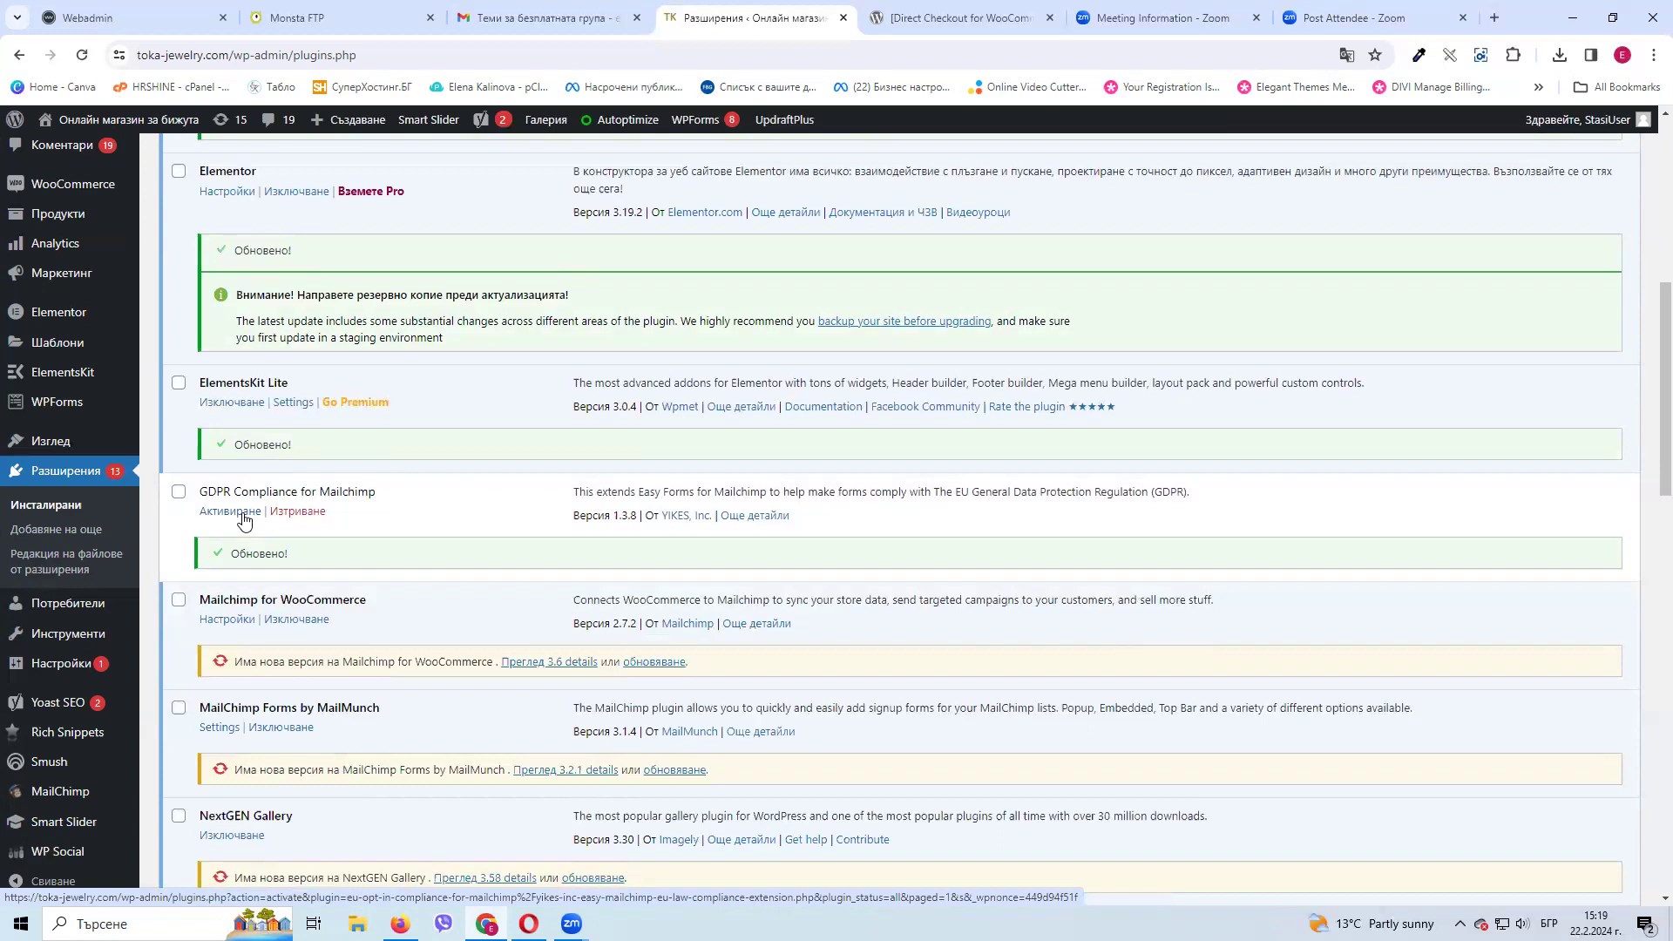
Update Mailchimp for WooCommerce to version 3.6 and MailChimp Forms by MailMunch to version 3.2.1
scroll(244, 523, down, 1)
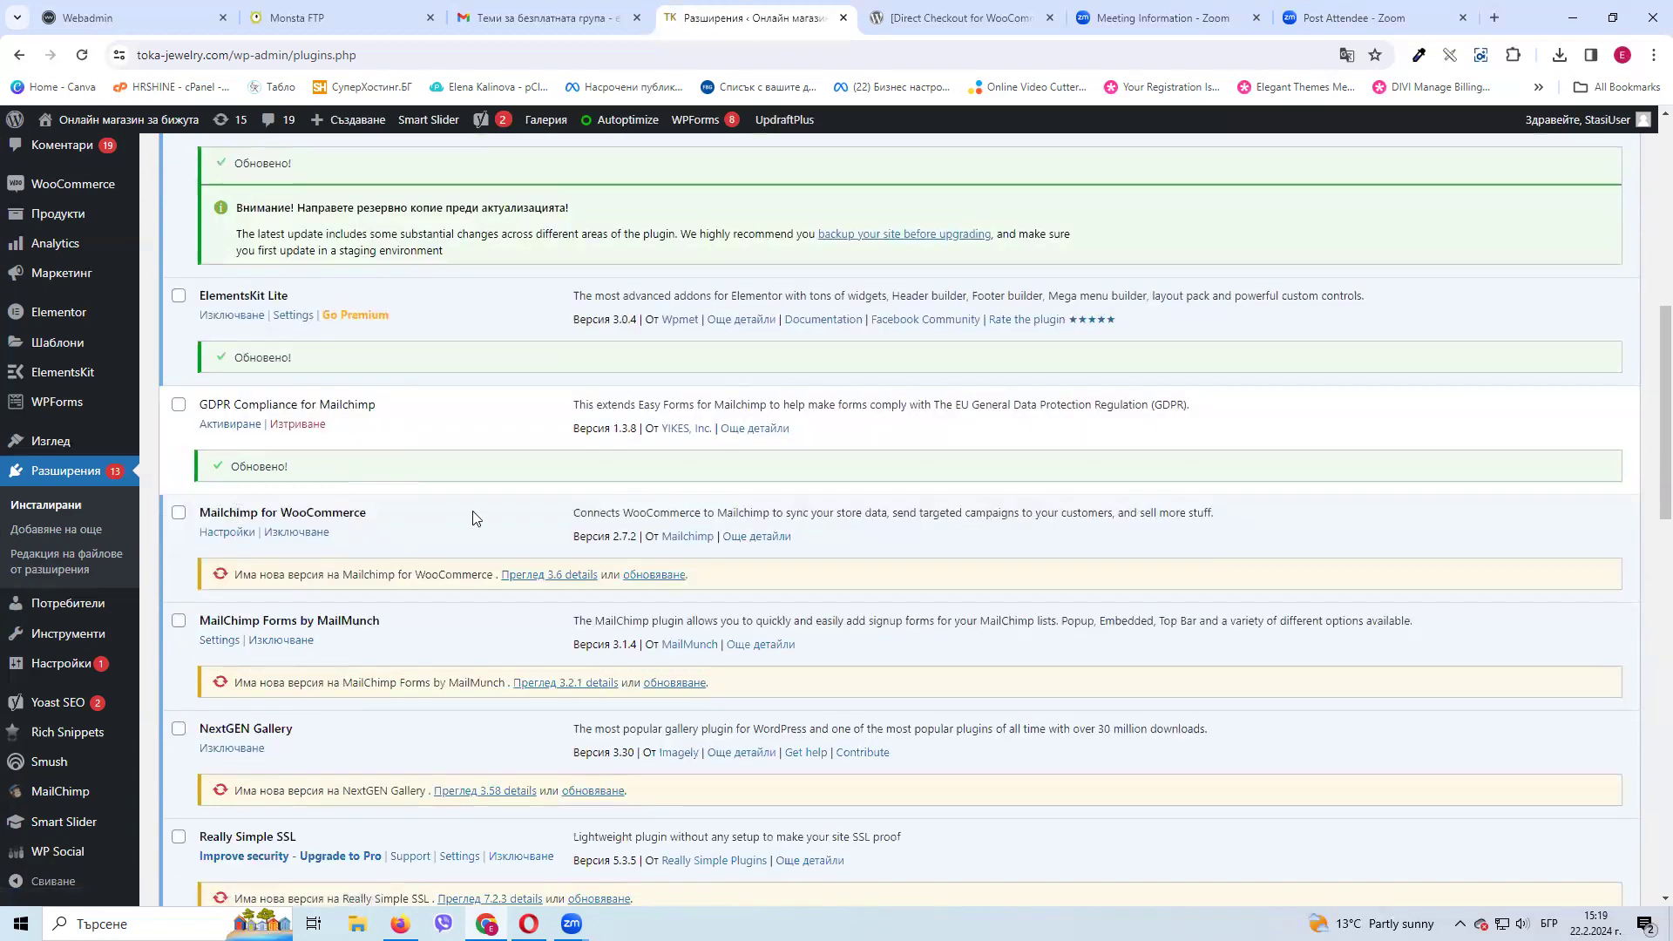
click(640, 574)
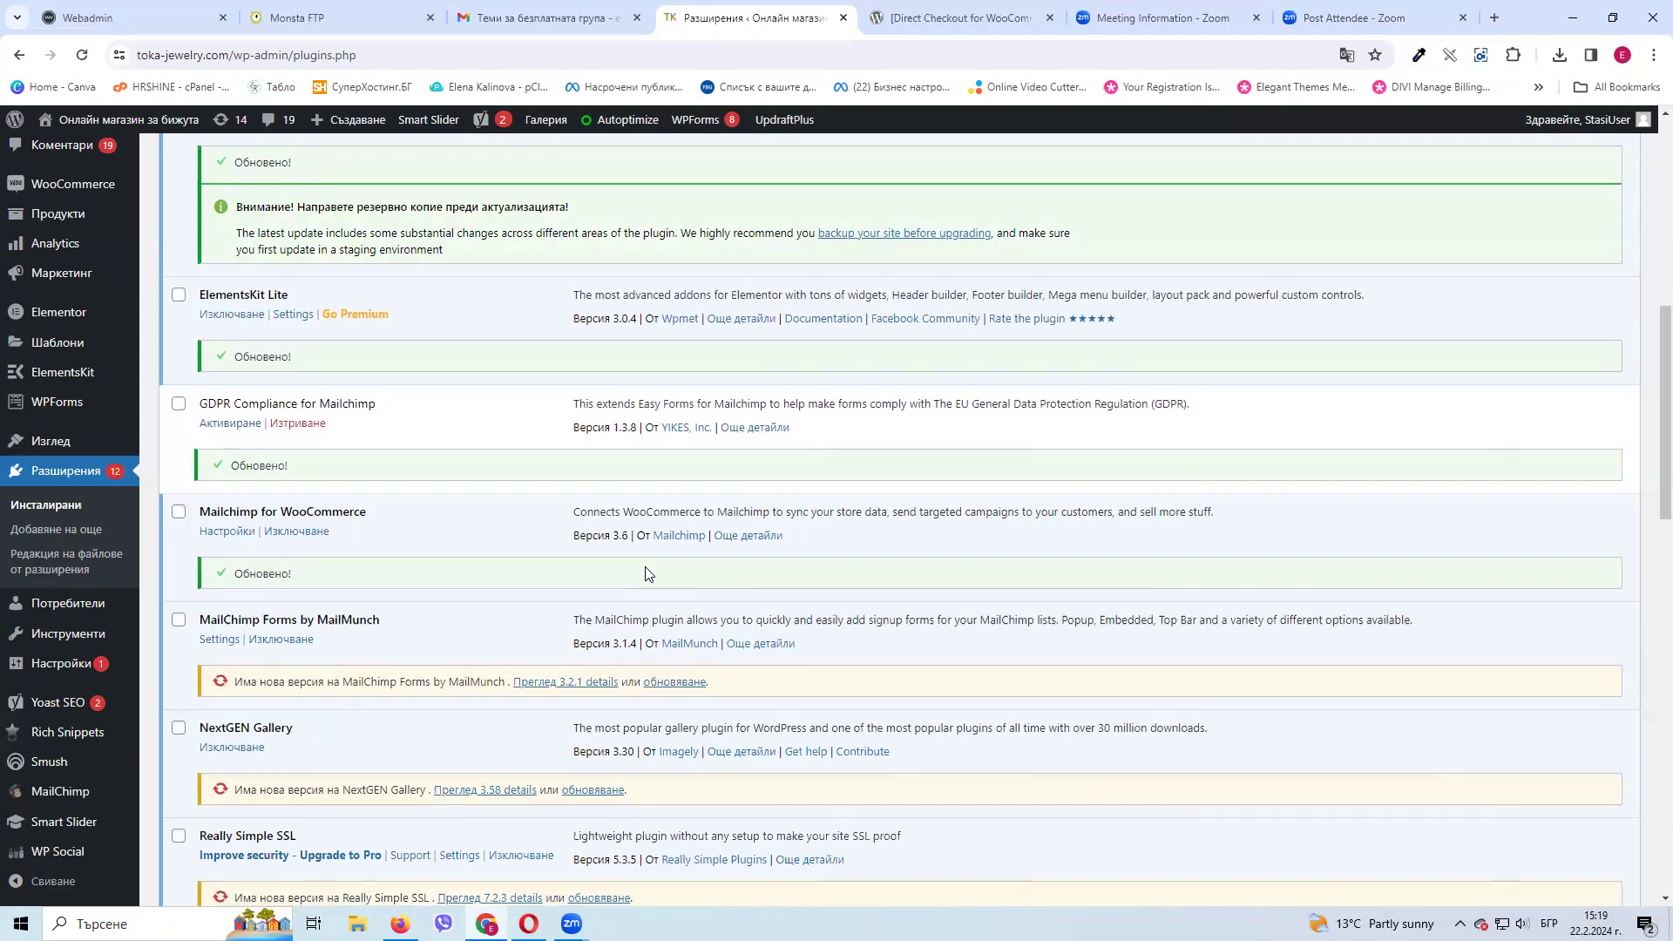
scroll(653, 523, down, 3)
click(667, 421)
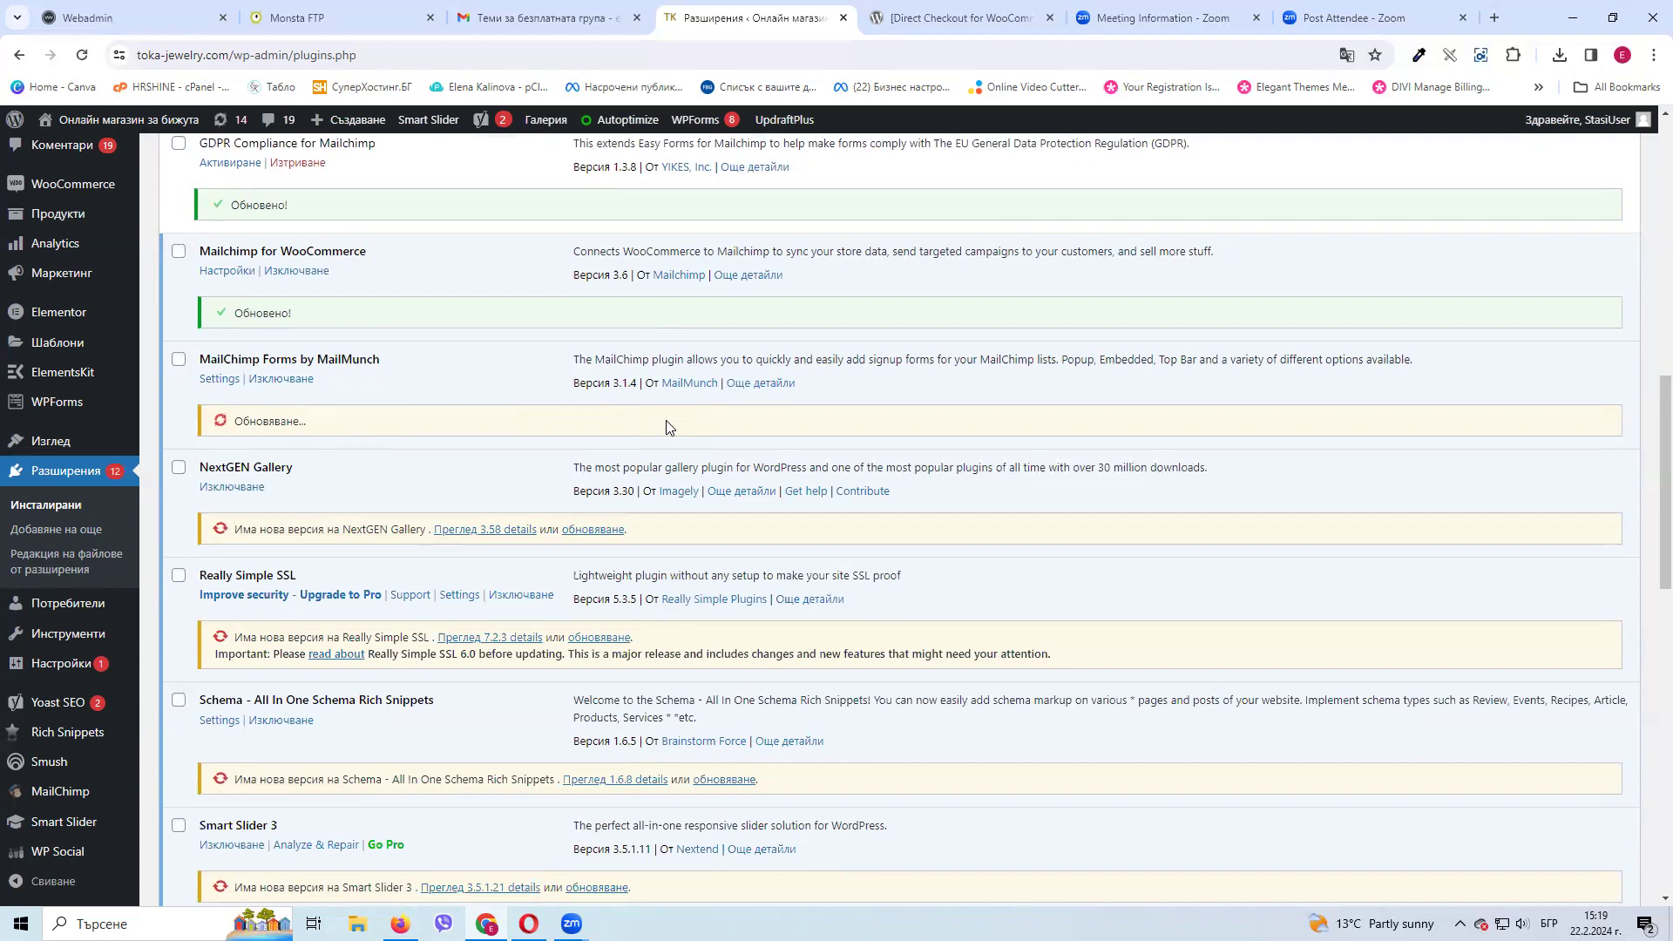
Update NextGEN Gallery to version 3.58 and Really Simple SSL to version 7.2.3
scroll(668, 427, down, 1)
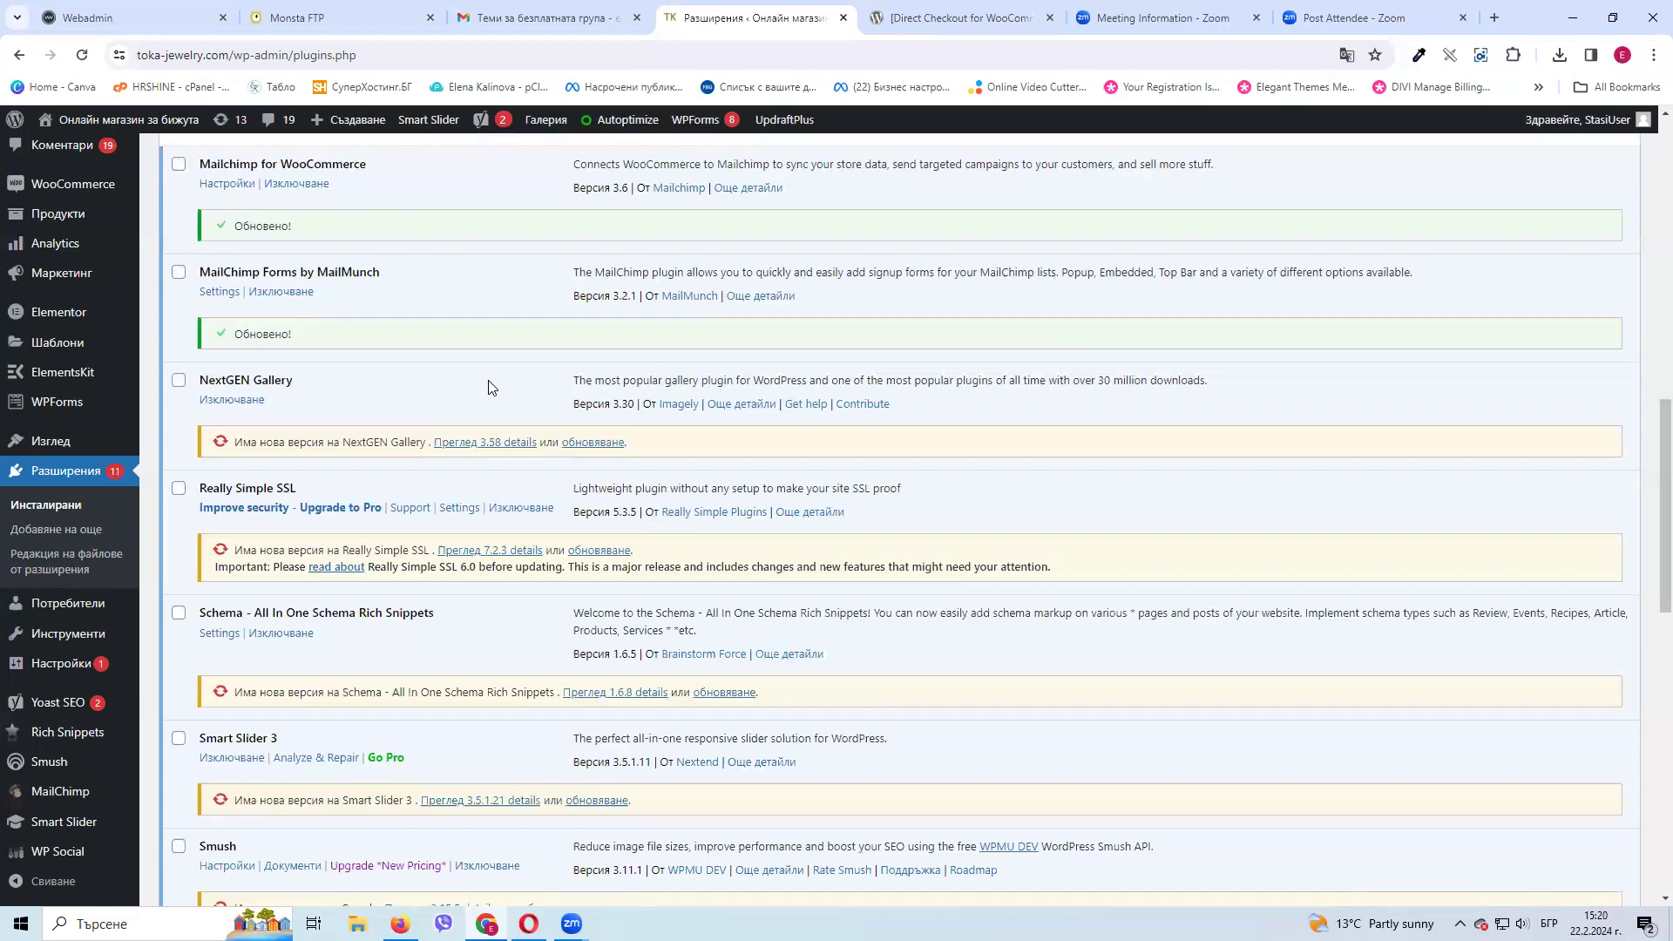
click(593, 443)
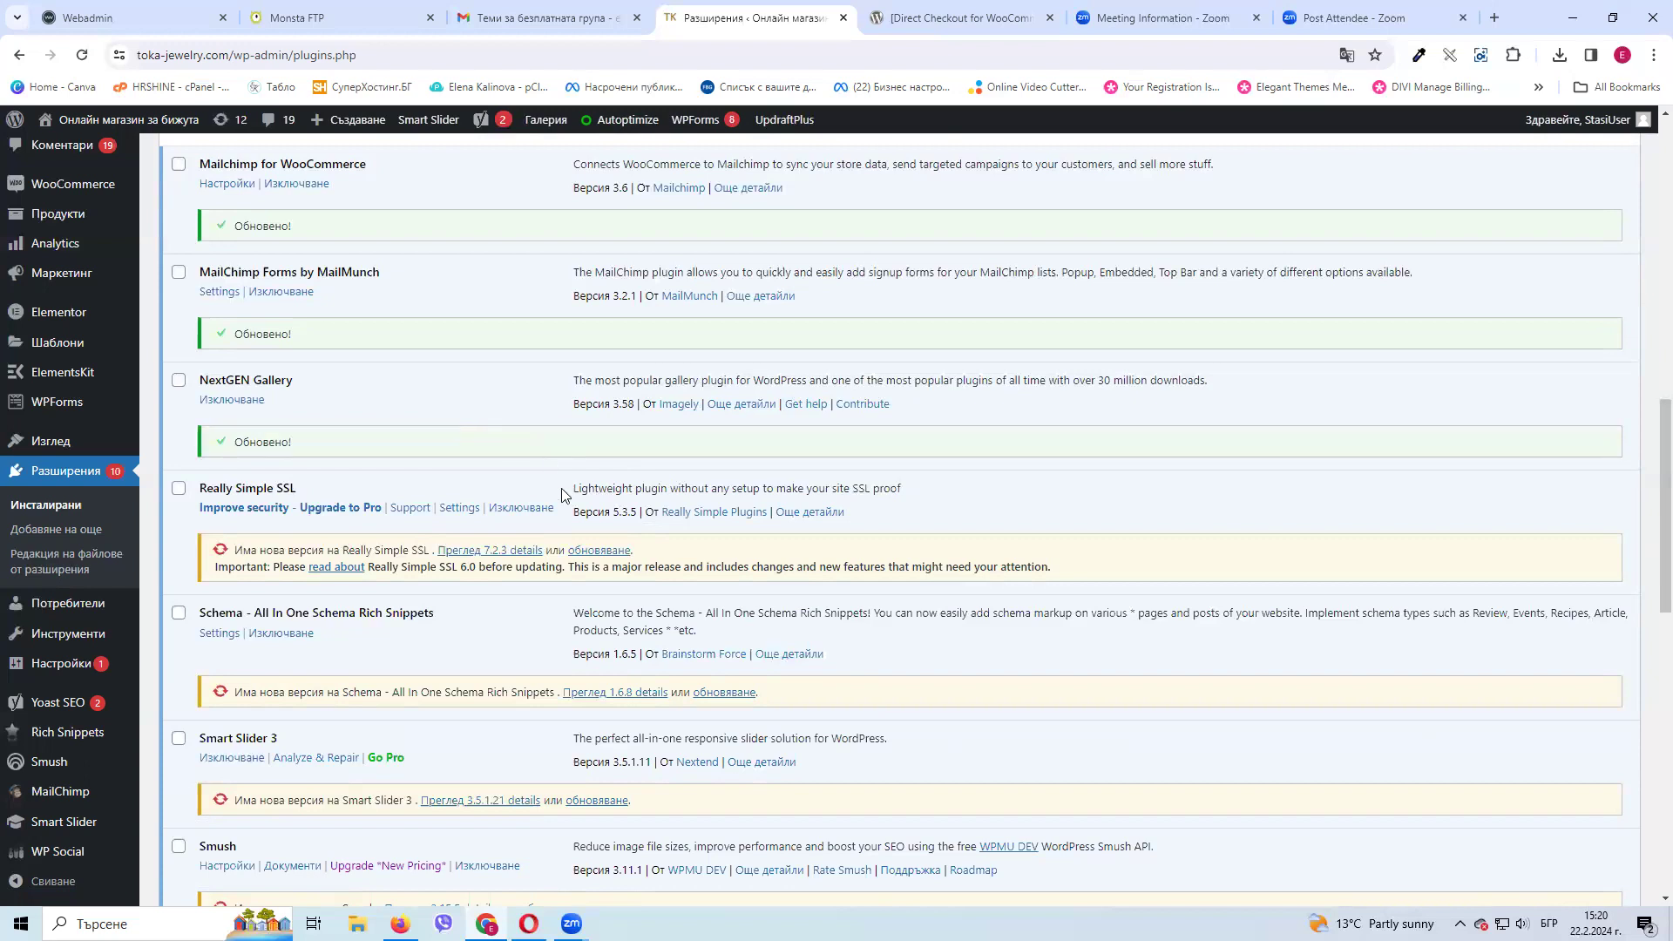
click(604, 551)
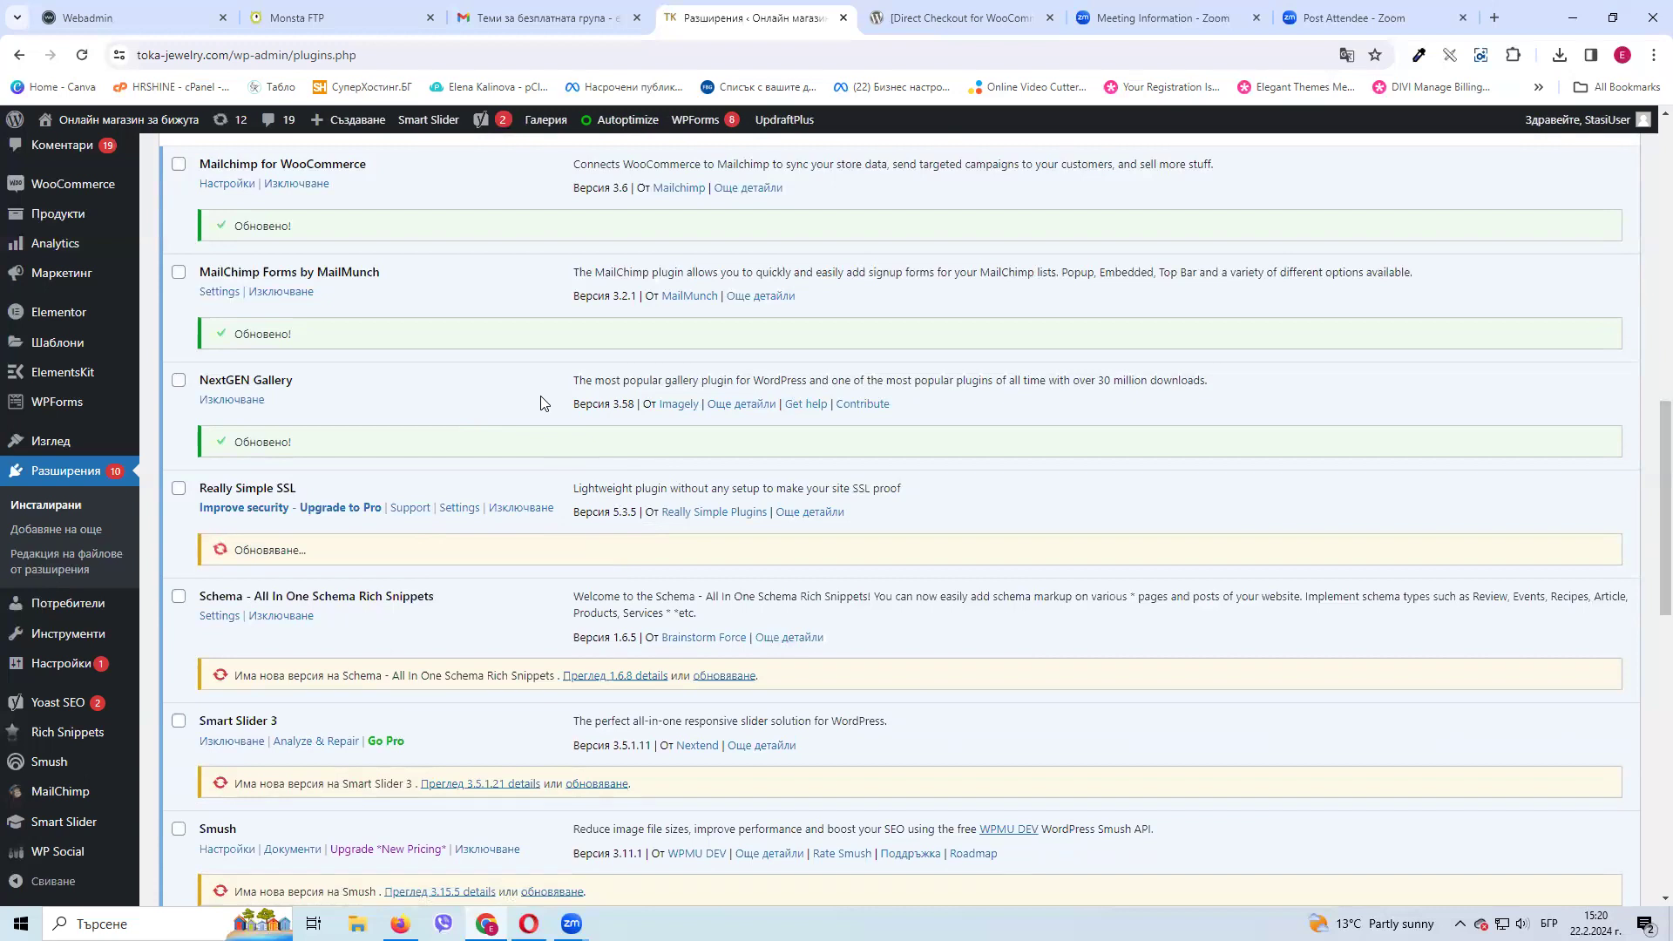
Update Schema - All In One Schema Rich Snippets to version 1.6.8 and Smart Slider 3 to version 3.5.1.21
scroll(544, 418, down, 2)
click(737, 501)
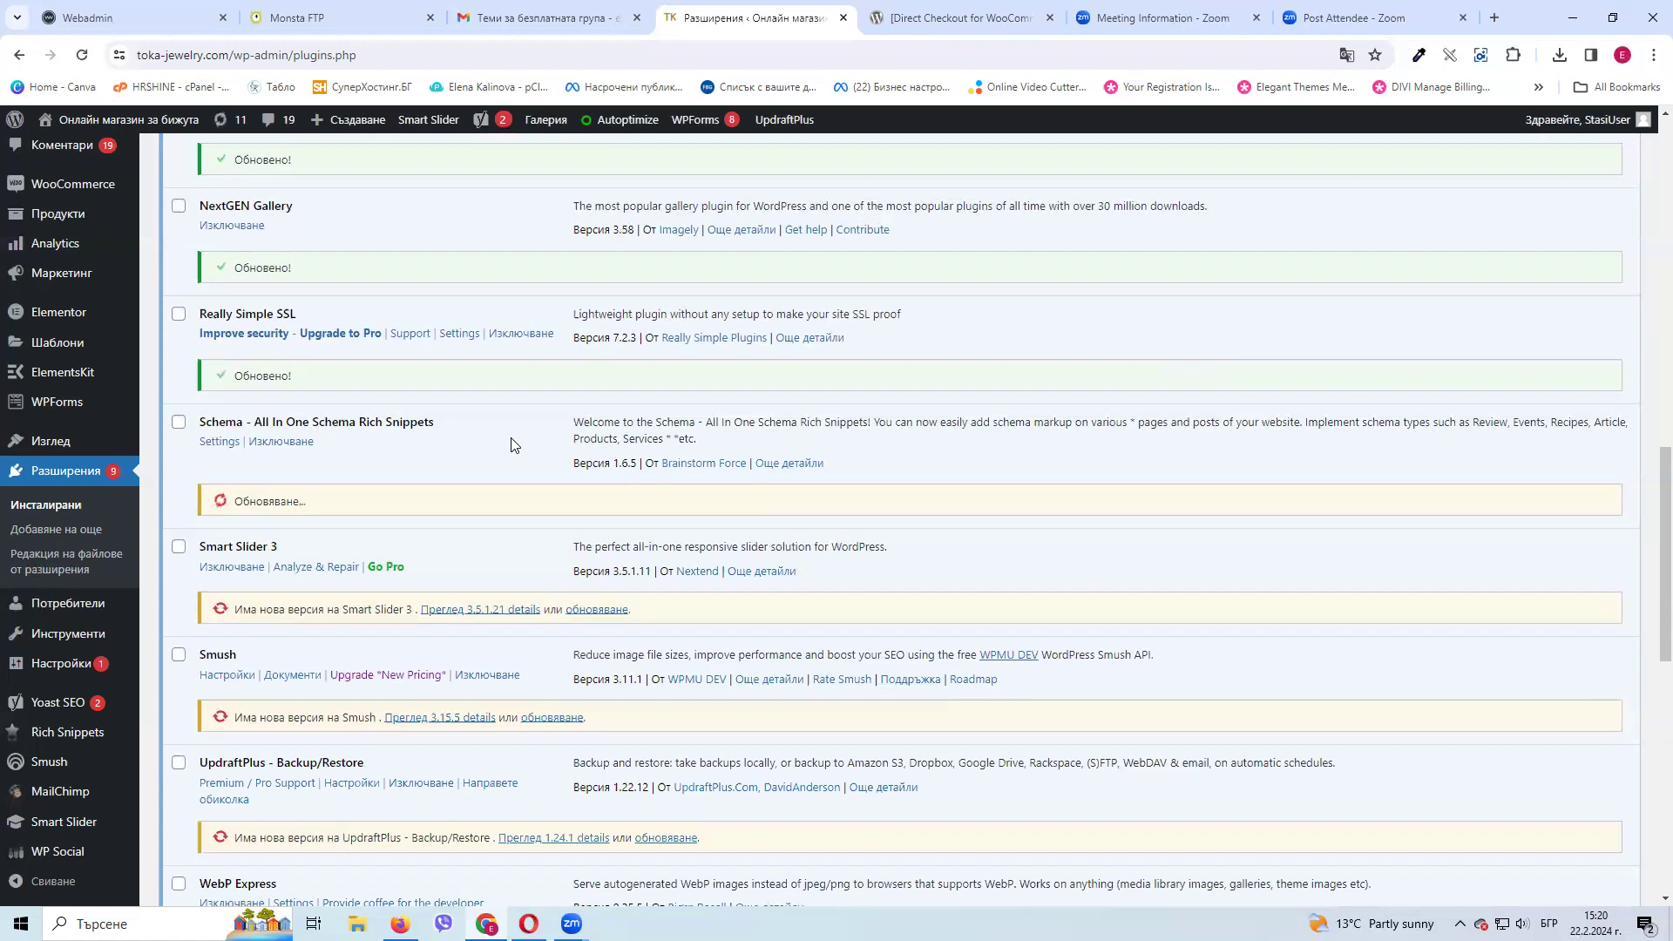
click(594, 609)
Update Smush to version 3.15.5 and UpdraftPlus - Backup/Restore to version 1.24.1
scroll(502, 474, down, 2)
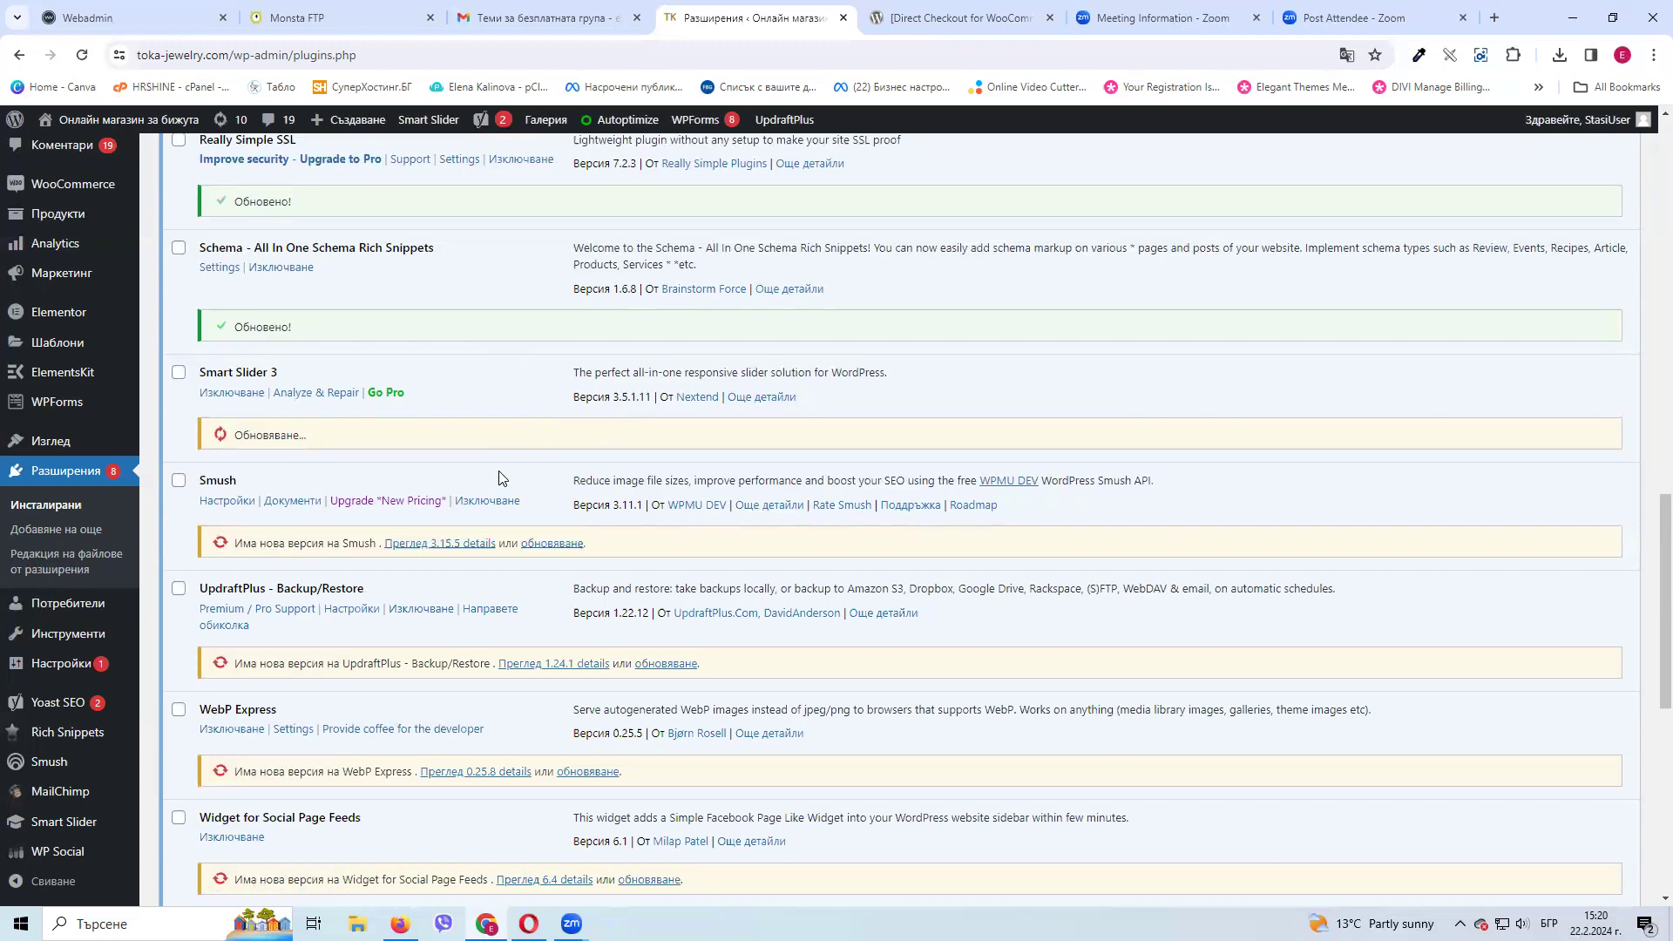
click(540, 544)
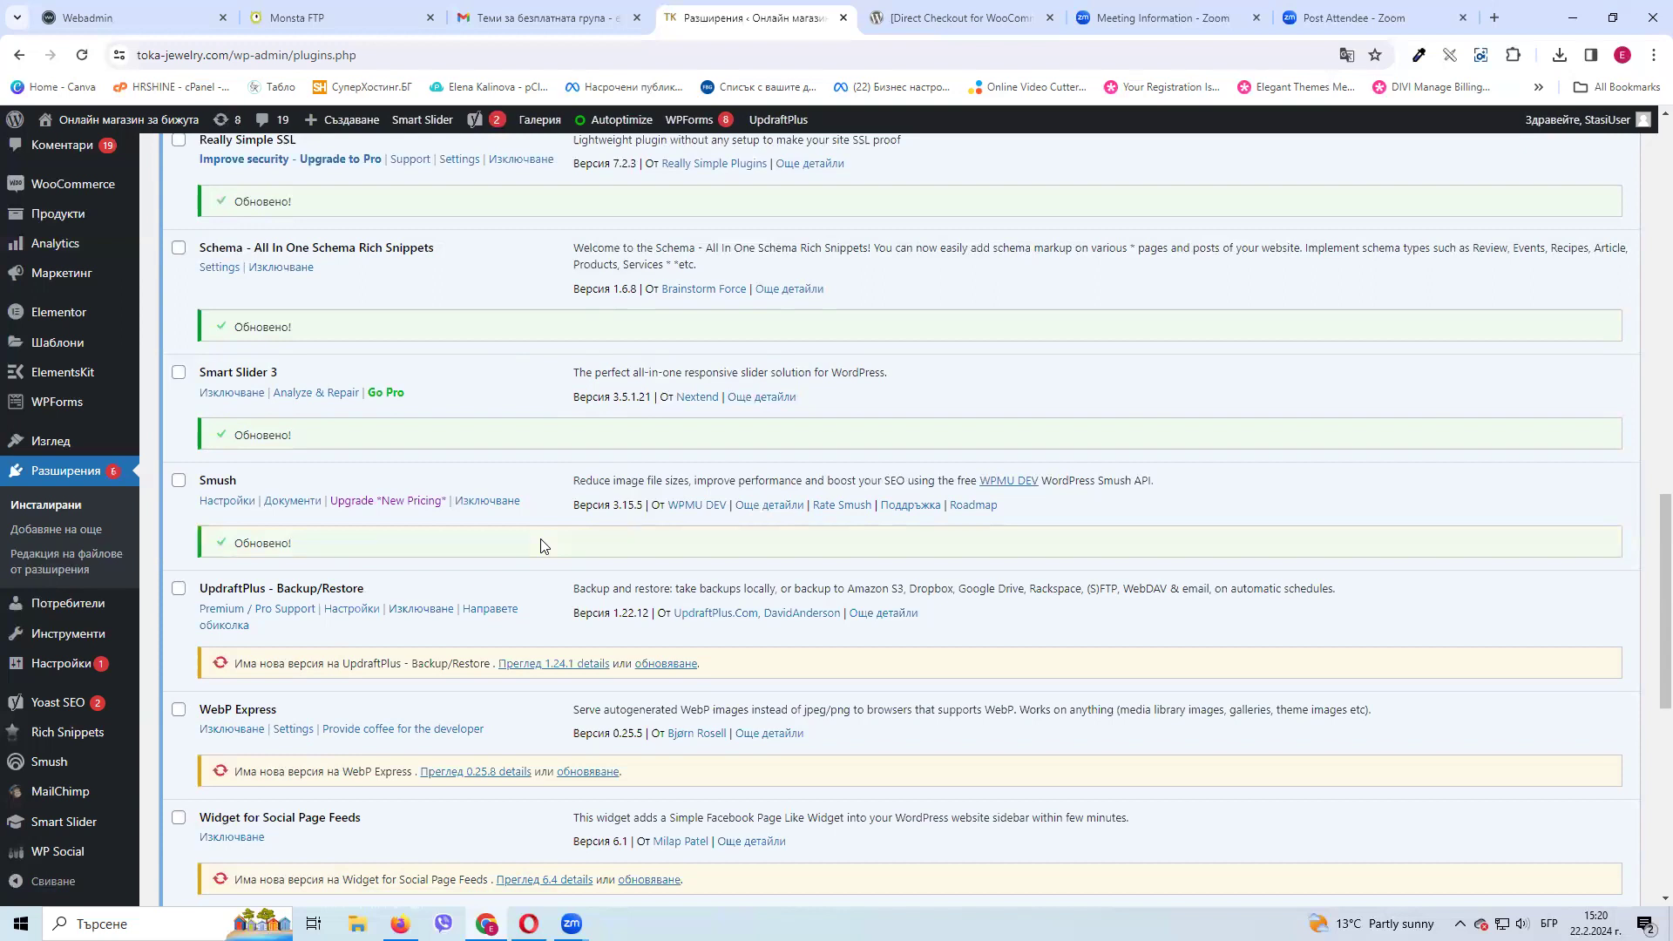
click(655, 663)
Update WebP Express to version 0.25.8 and Widget for Social Page Feeds to version 6.4
scroll(497, 531, down, 1)
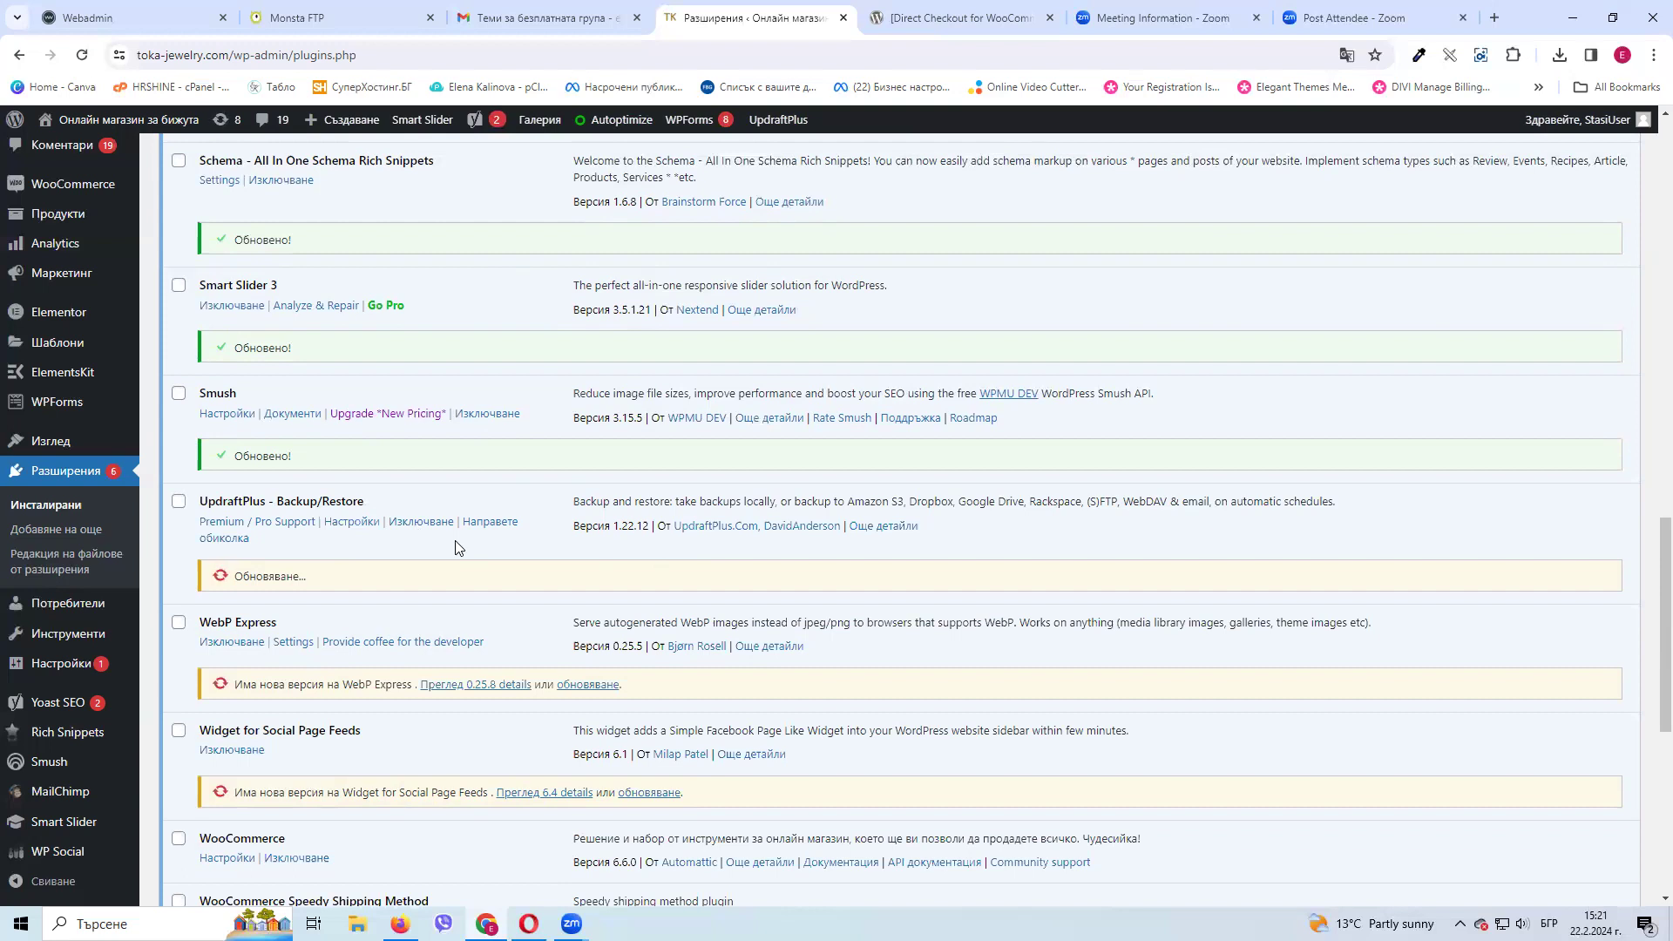
scroll(459, 547, down, 2)
click(601, 512)
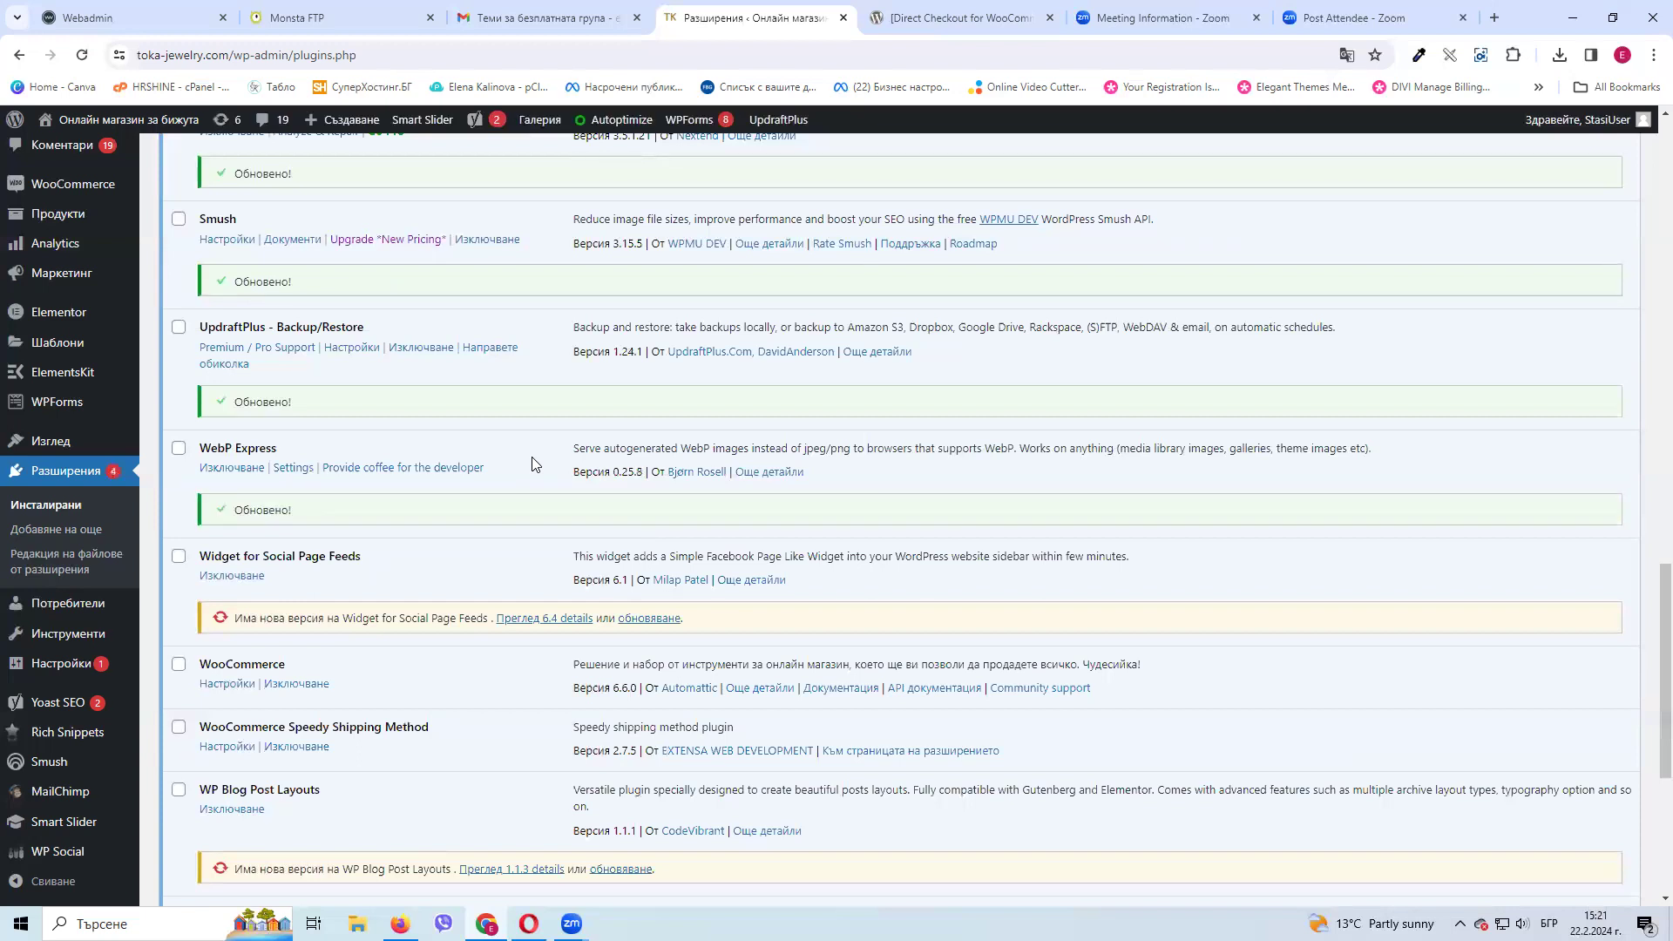
click(643, 618)
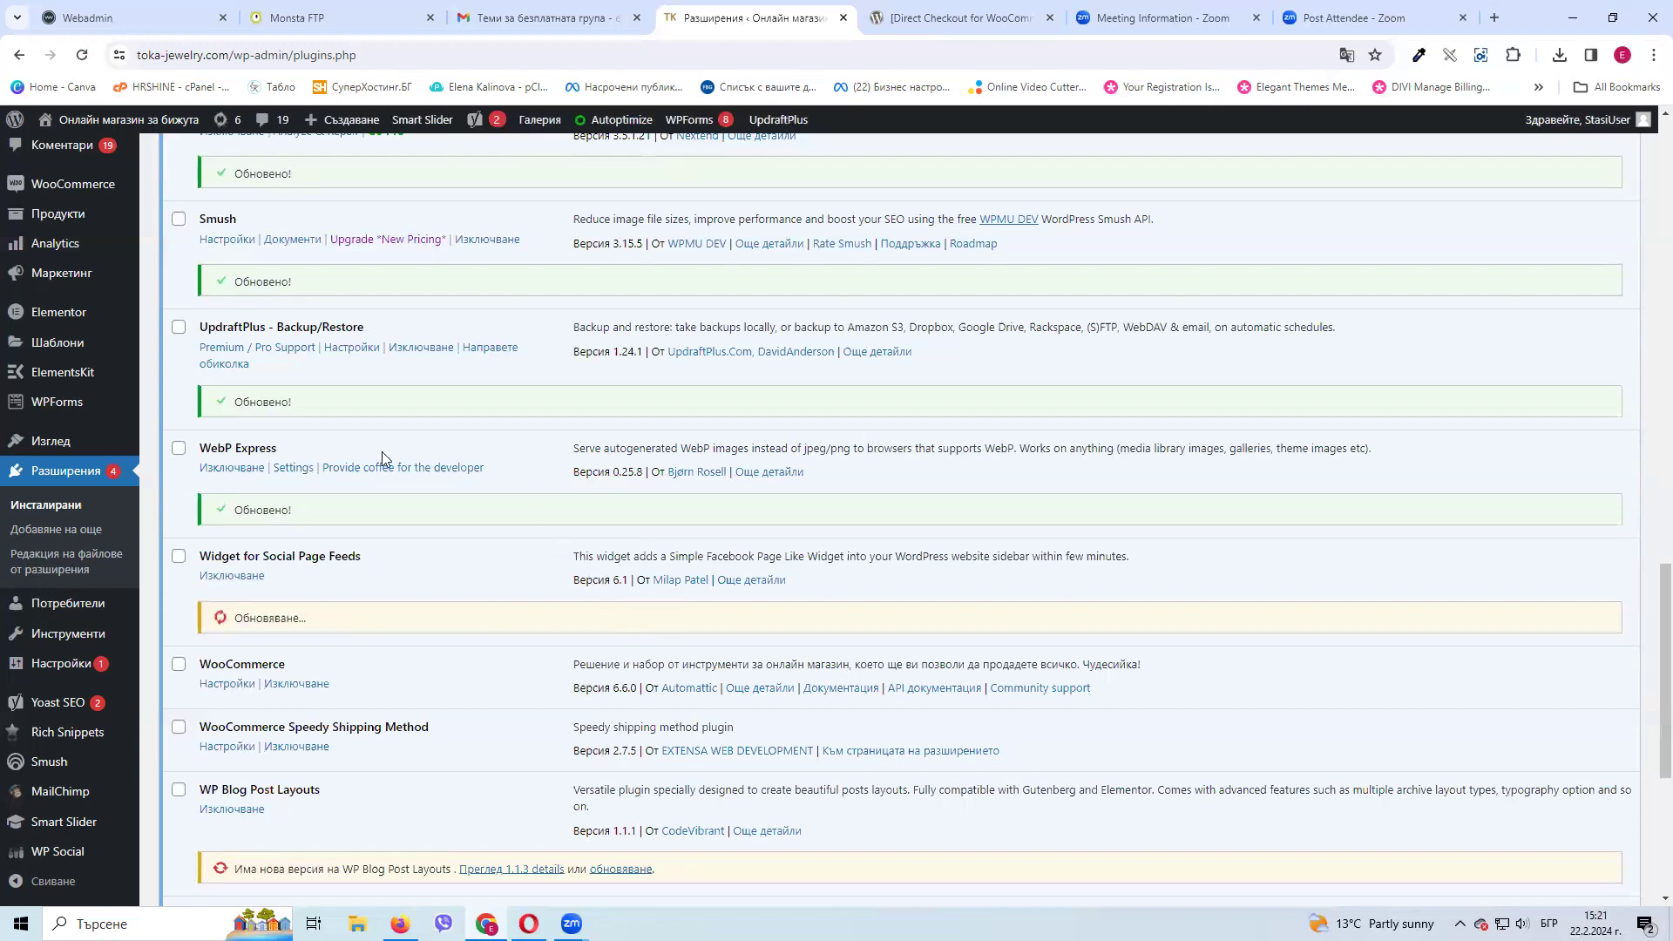
Update the WP Blog Post Layouts plugin to version 1.1.3
scroll(384, 455, down, 1)
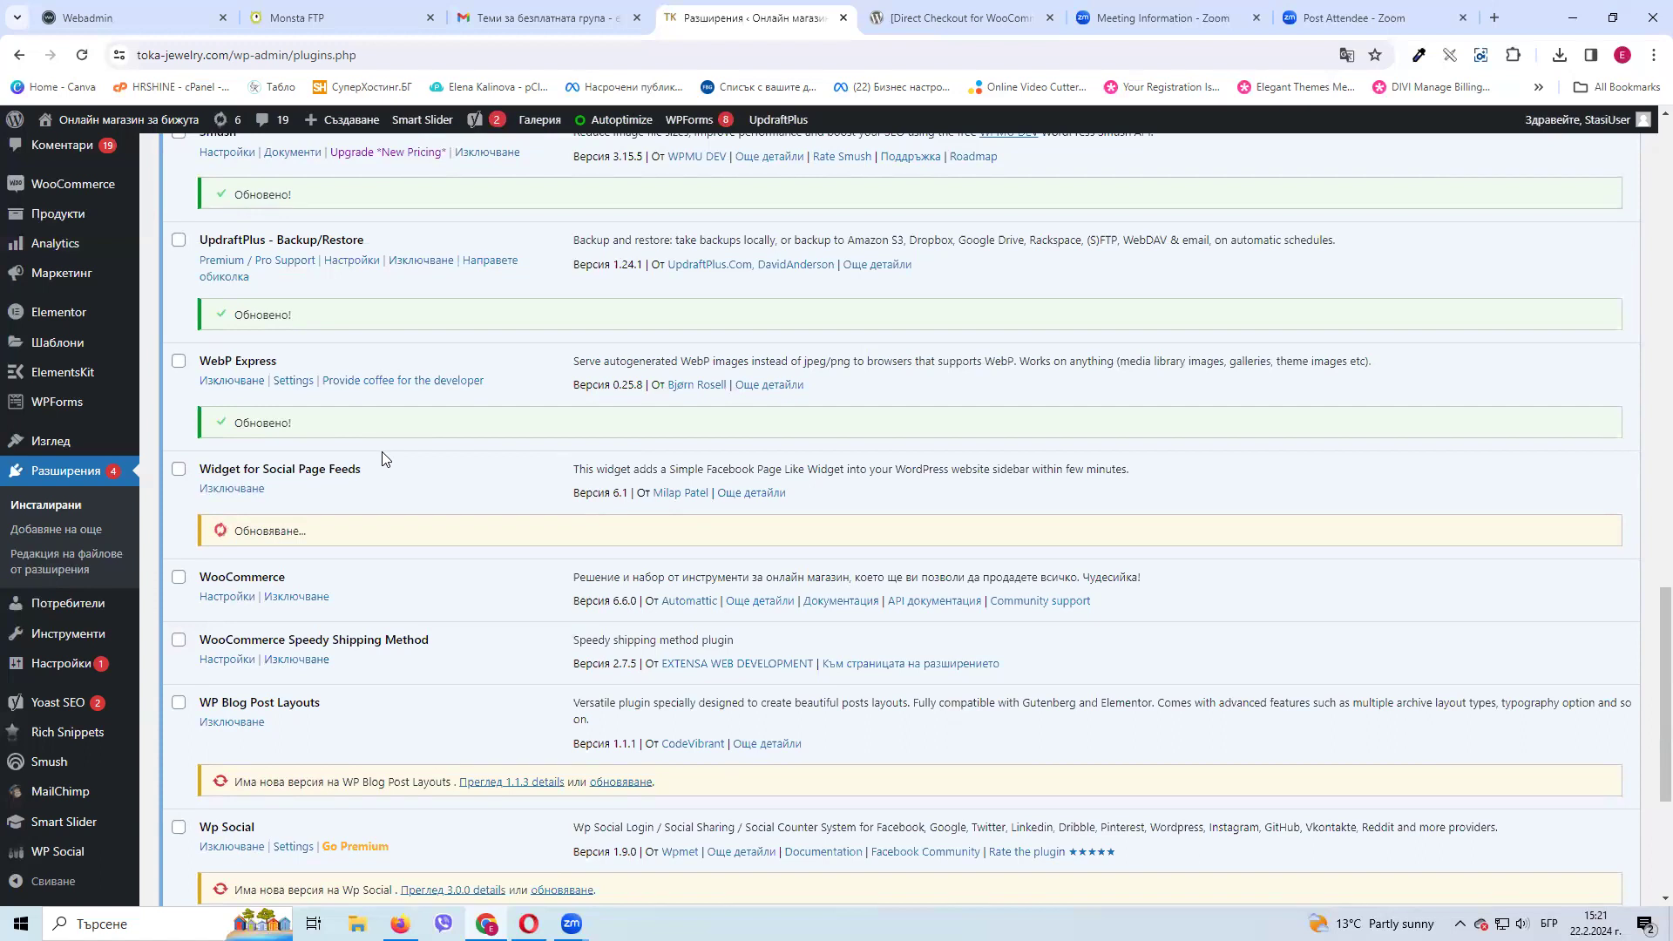
scroll(419, 505, down, 1)
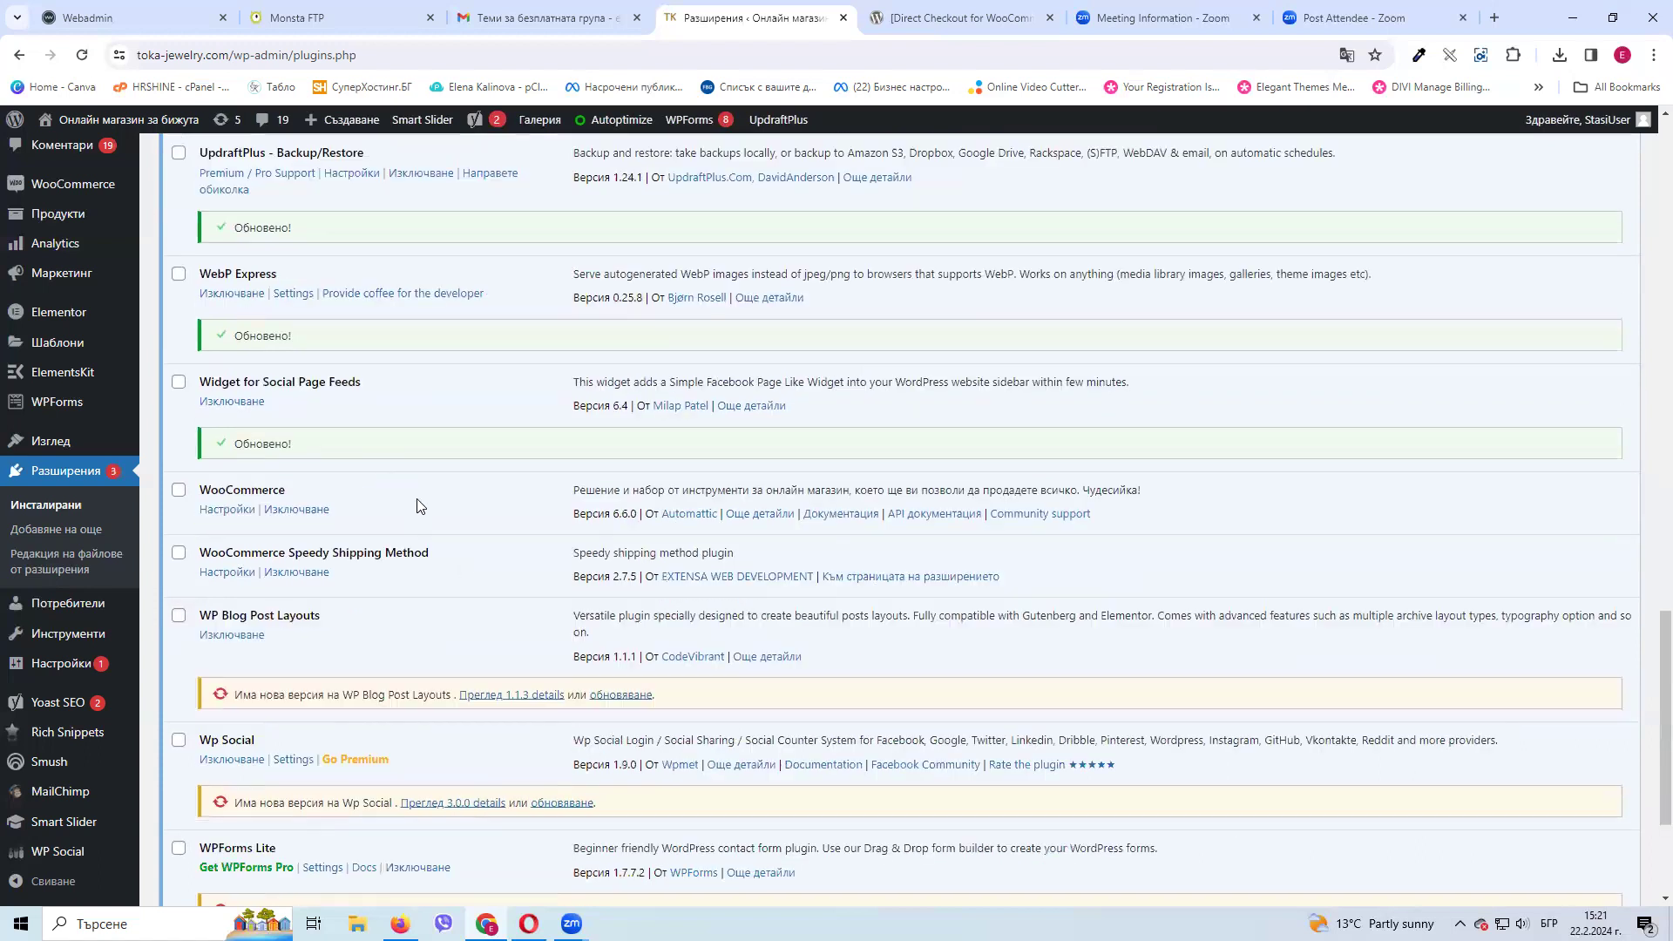
click(599, 695)
Update Wp Social to version 3.0.0 and start updating WPForms Lite to version 1.8.6.4
scroll(451, 520, down, 2)
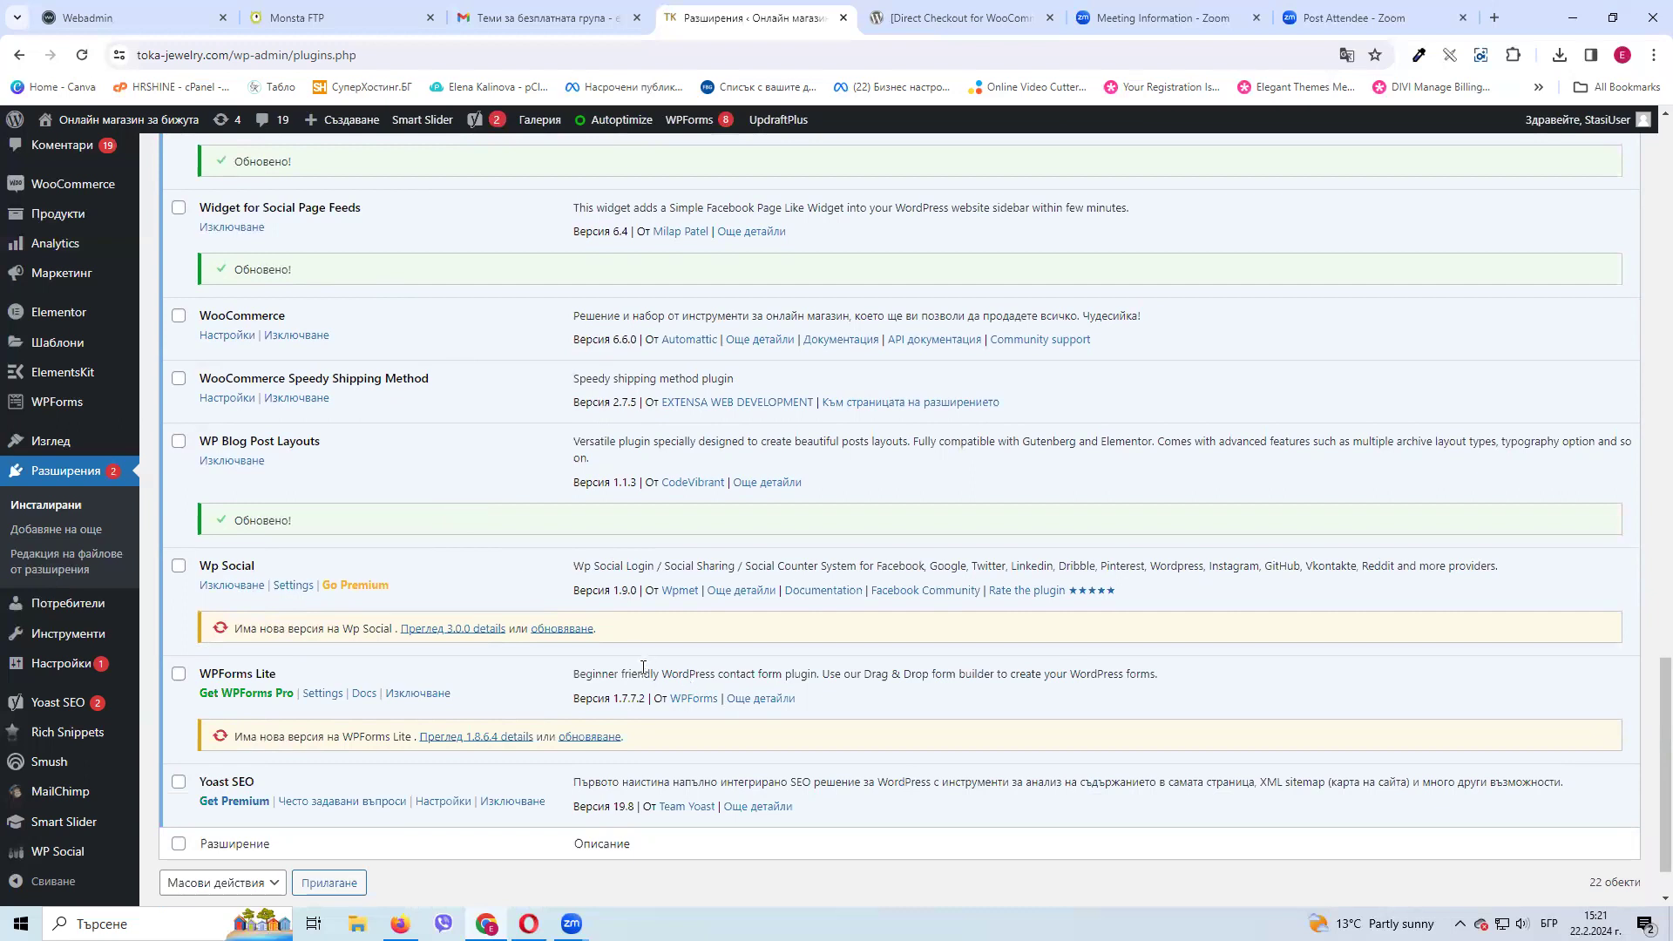
click(565, 628)
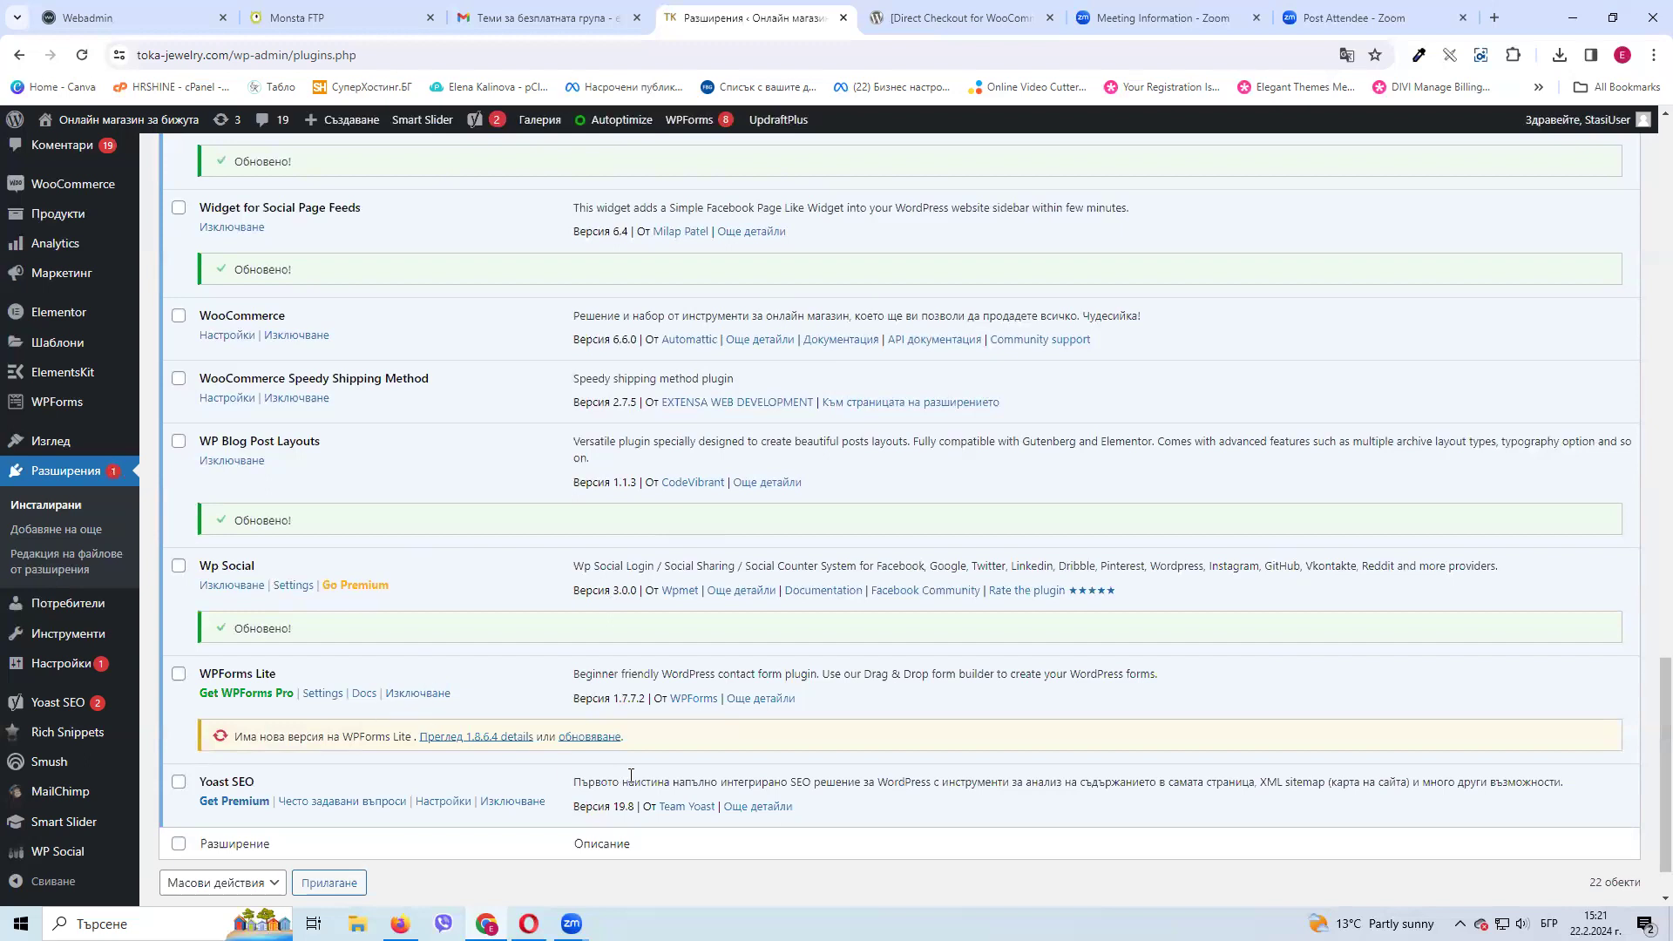
click(565, 738)
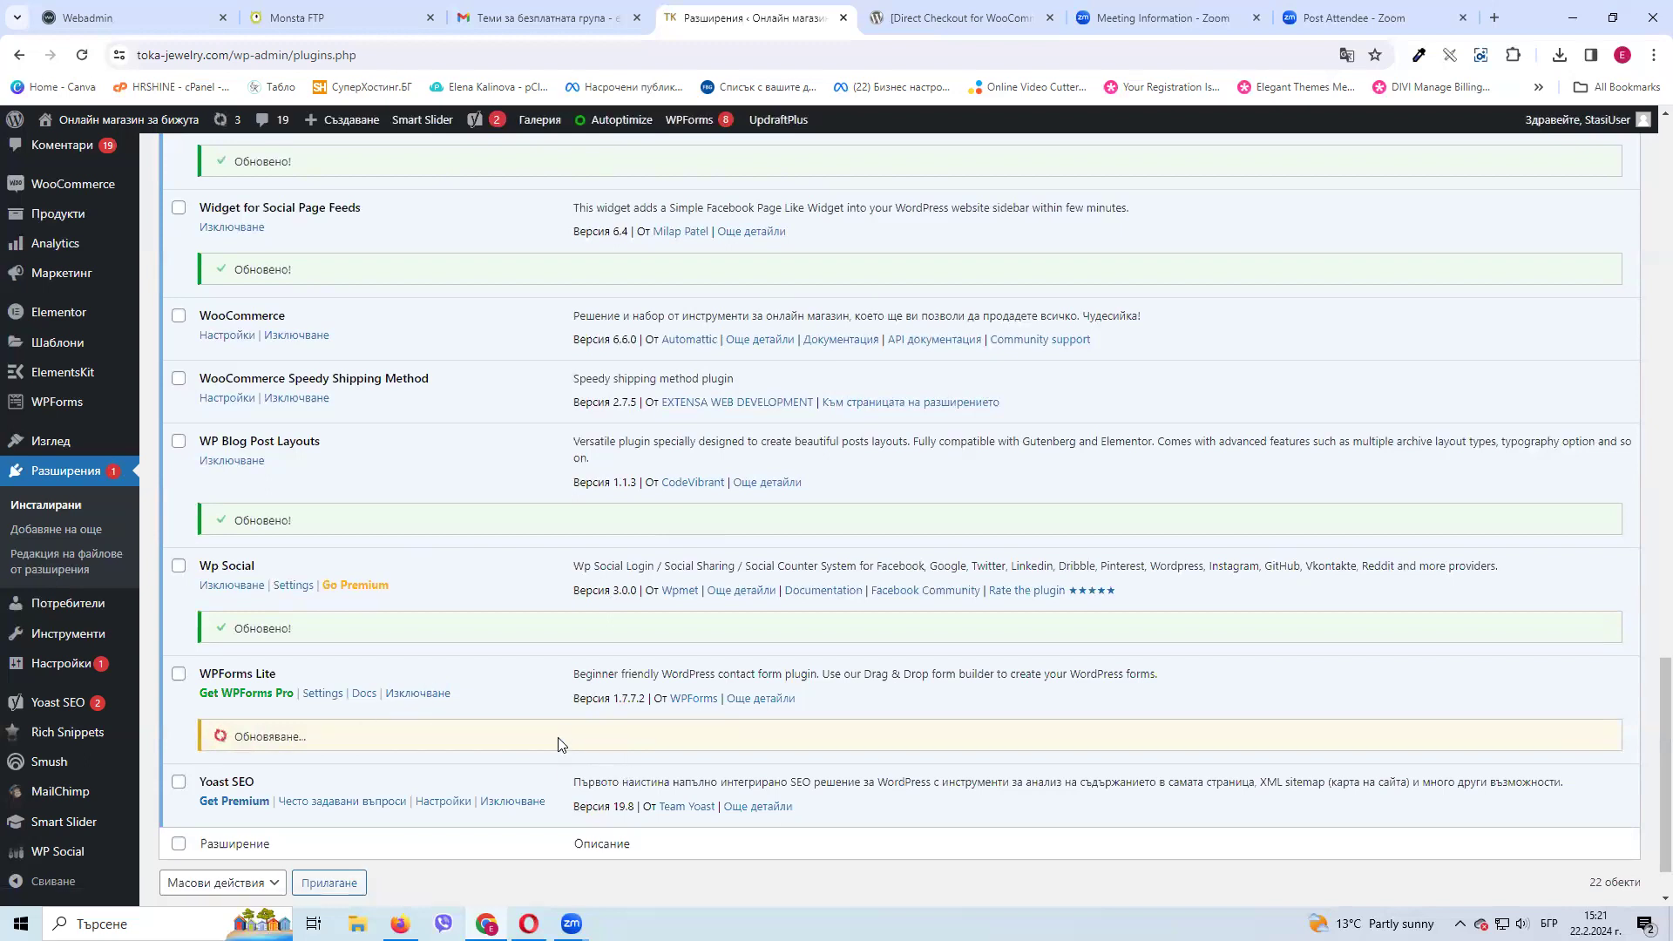
Check the update status of every plugin in the installed plugins list
scroll(559, 743, up, 5)
scroll(558, 743, up, 6)
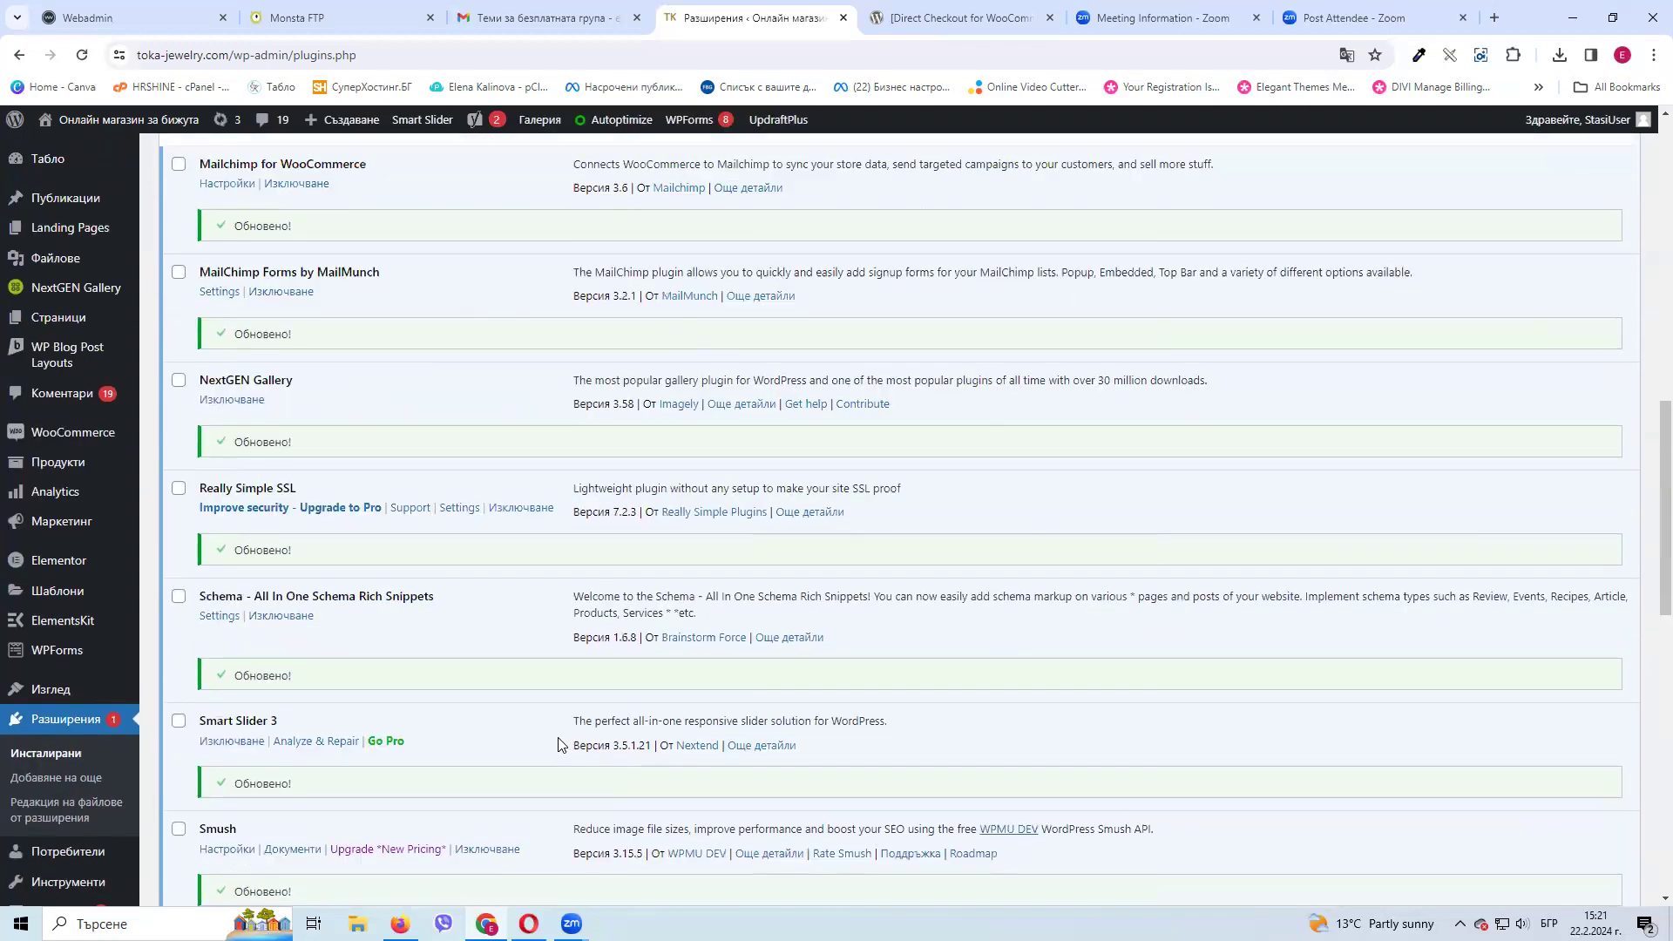
scroll(558, 743, up, 4)
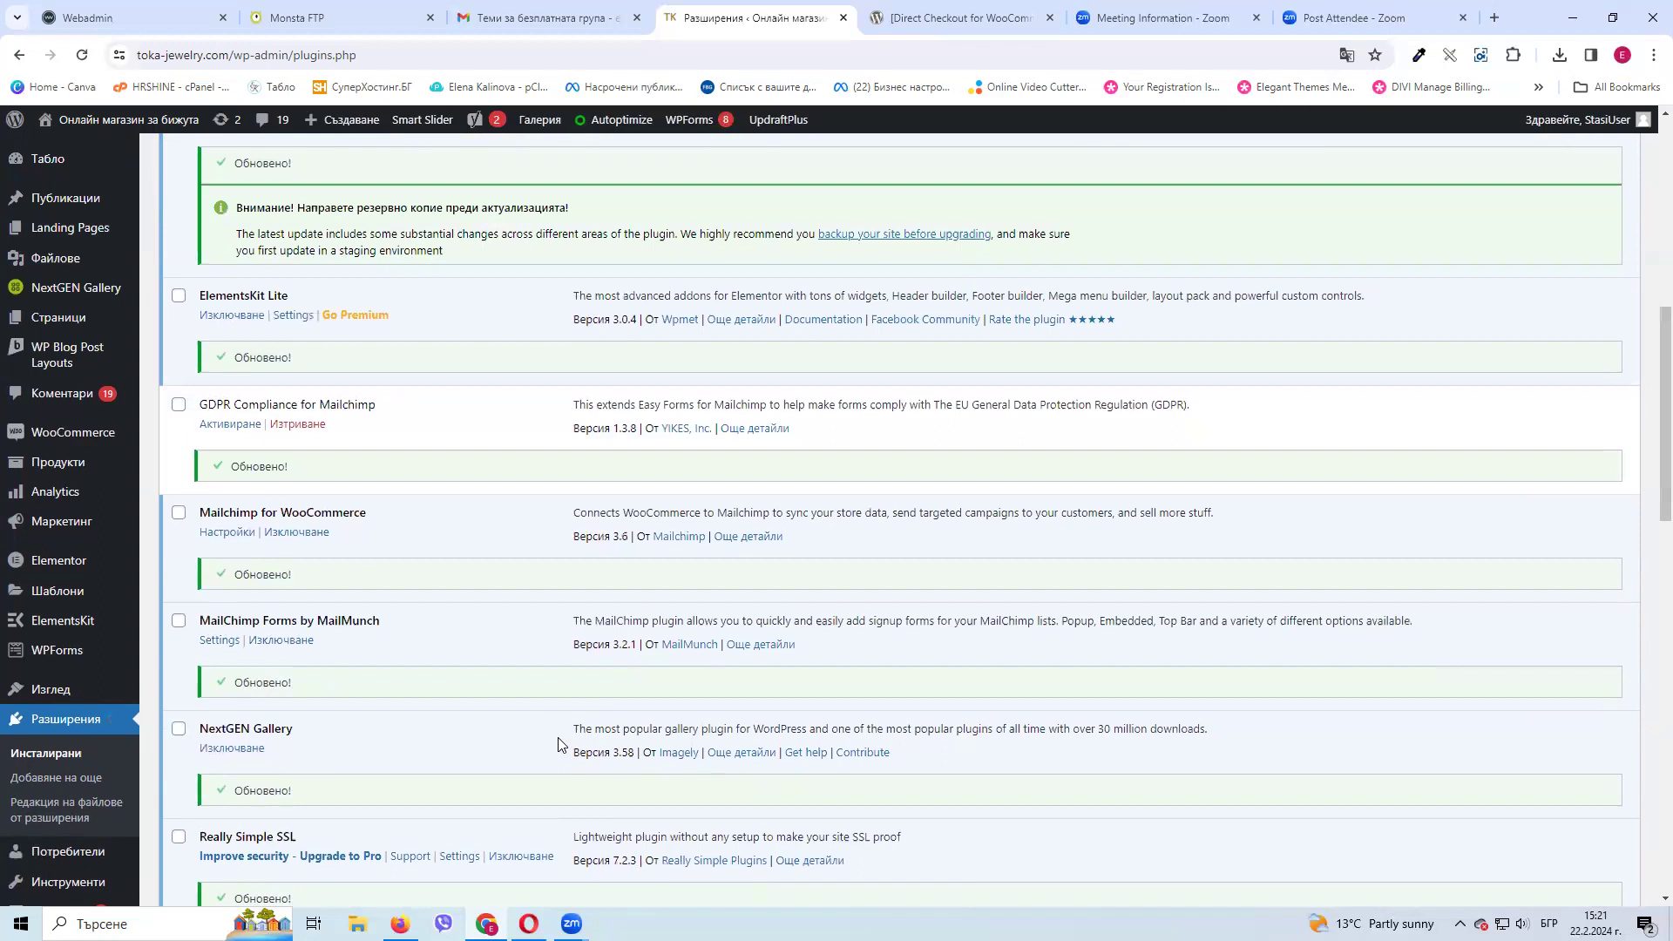
scroll(558, 743, down, 15)
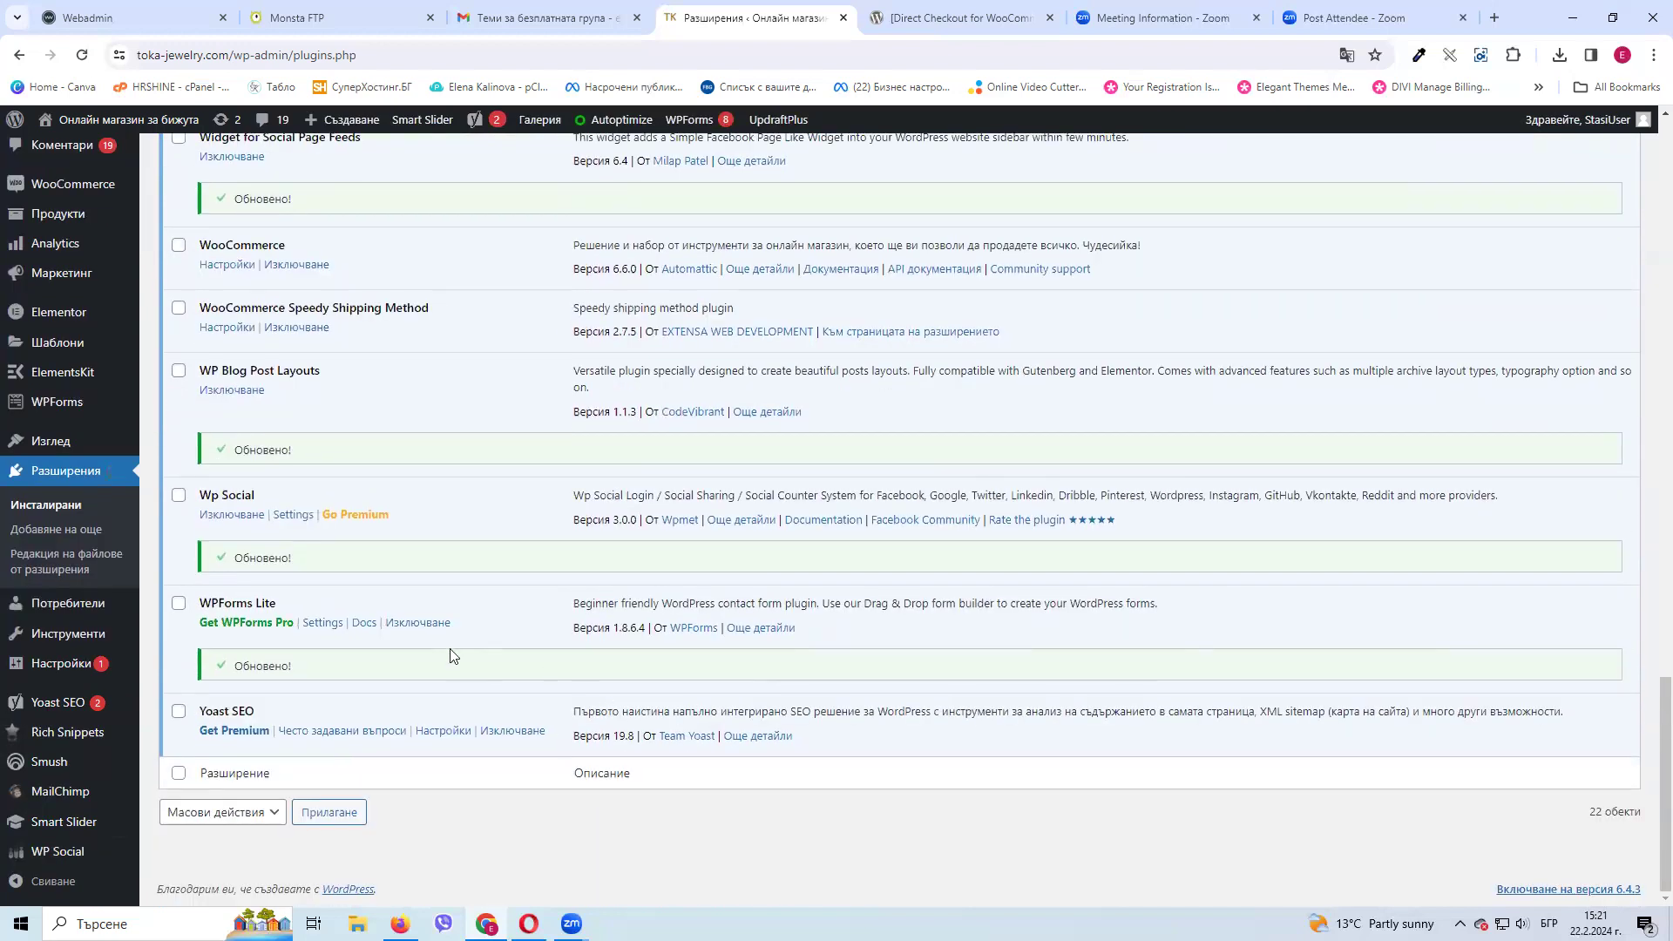
scroll(452, 656, up, 20)
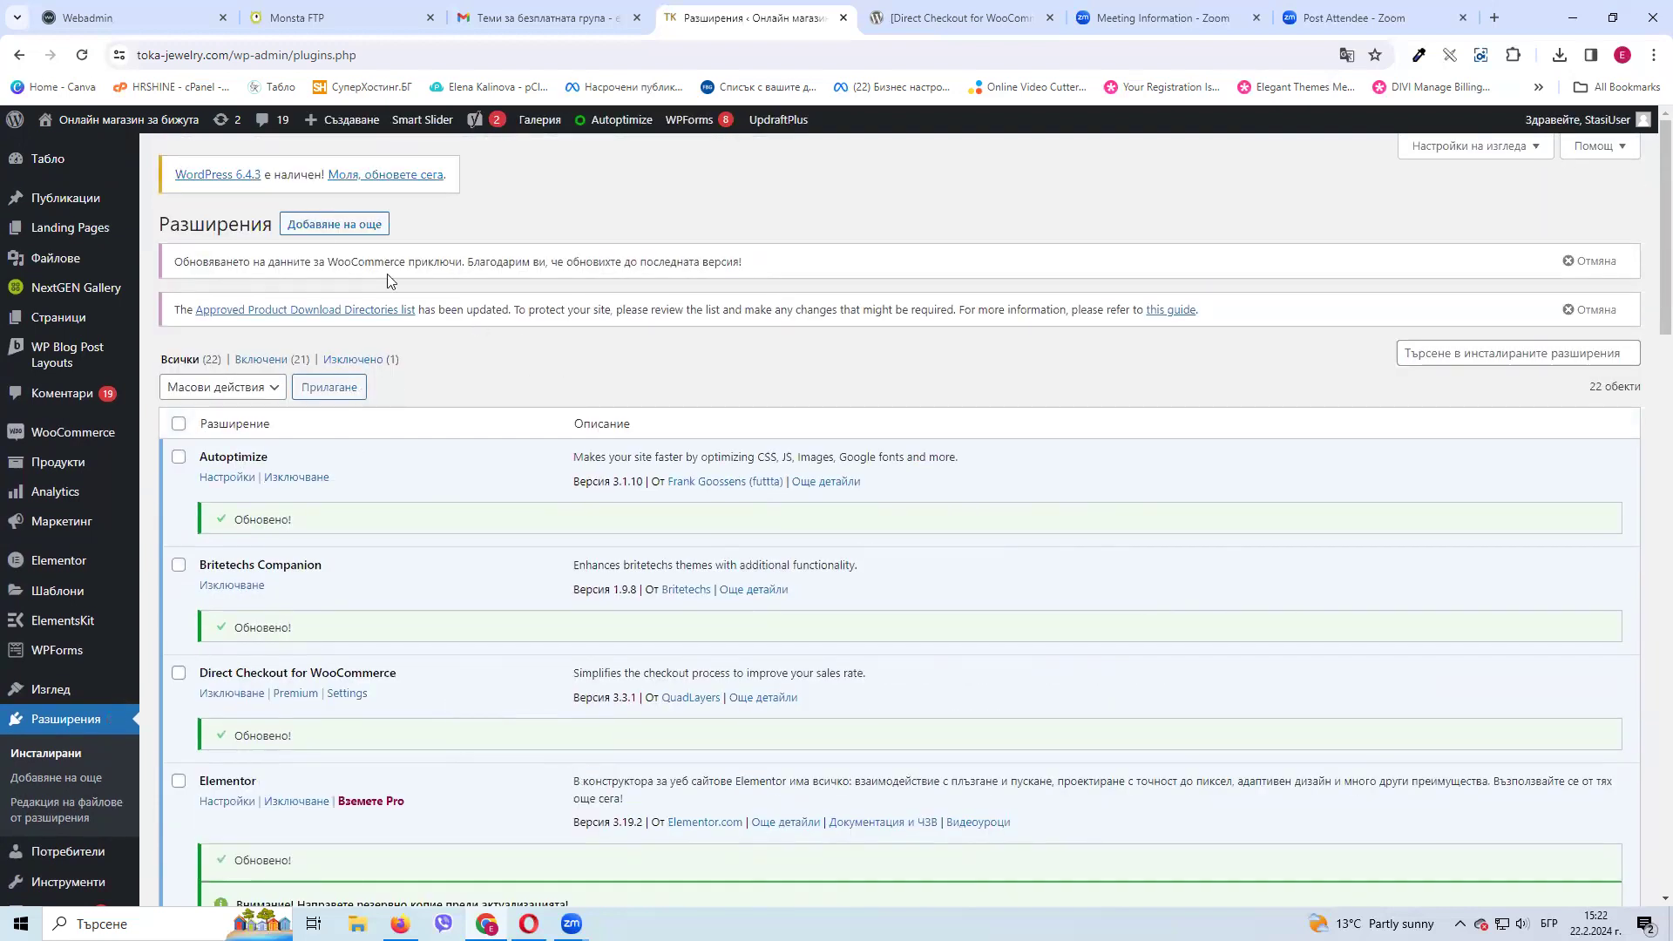
Open the WordPress updates page and dismiss the WooCommerce Direct Checkout, Elementor and UpdraftPlus notices
click(356, 181)
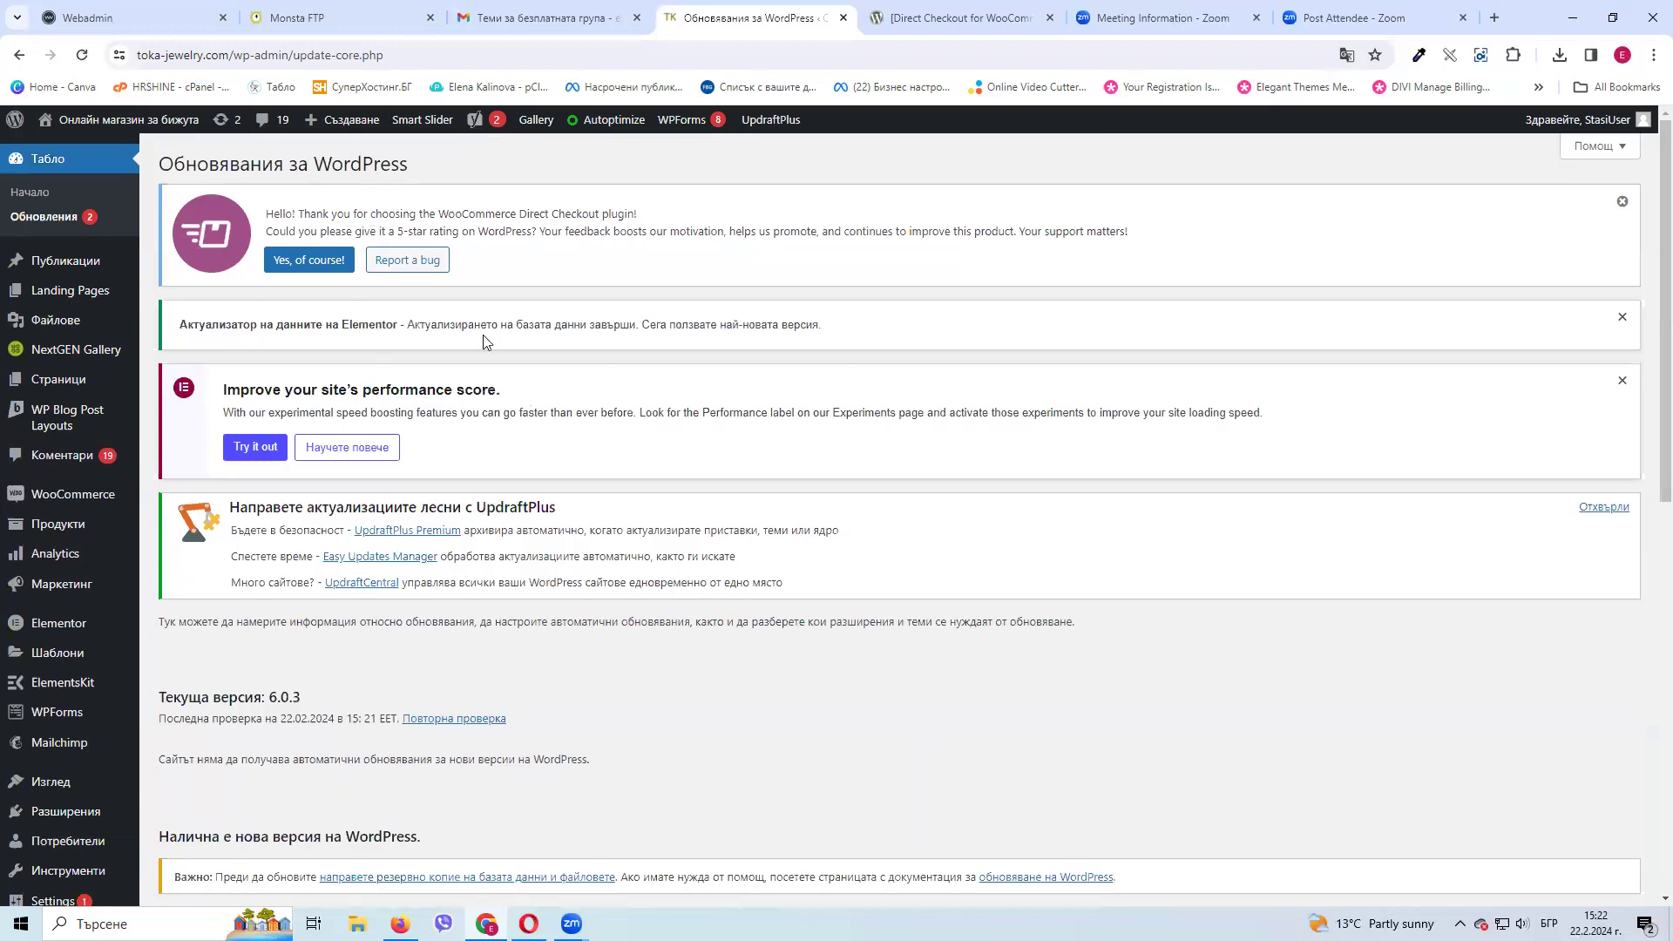
click(1620, 203)
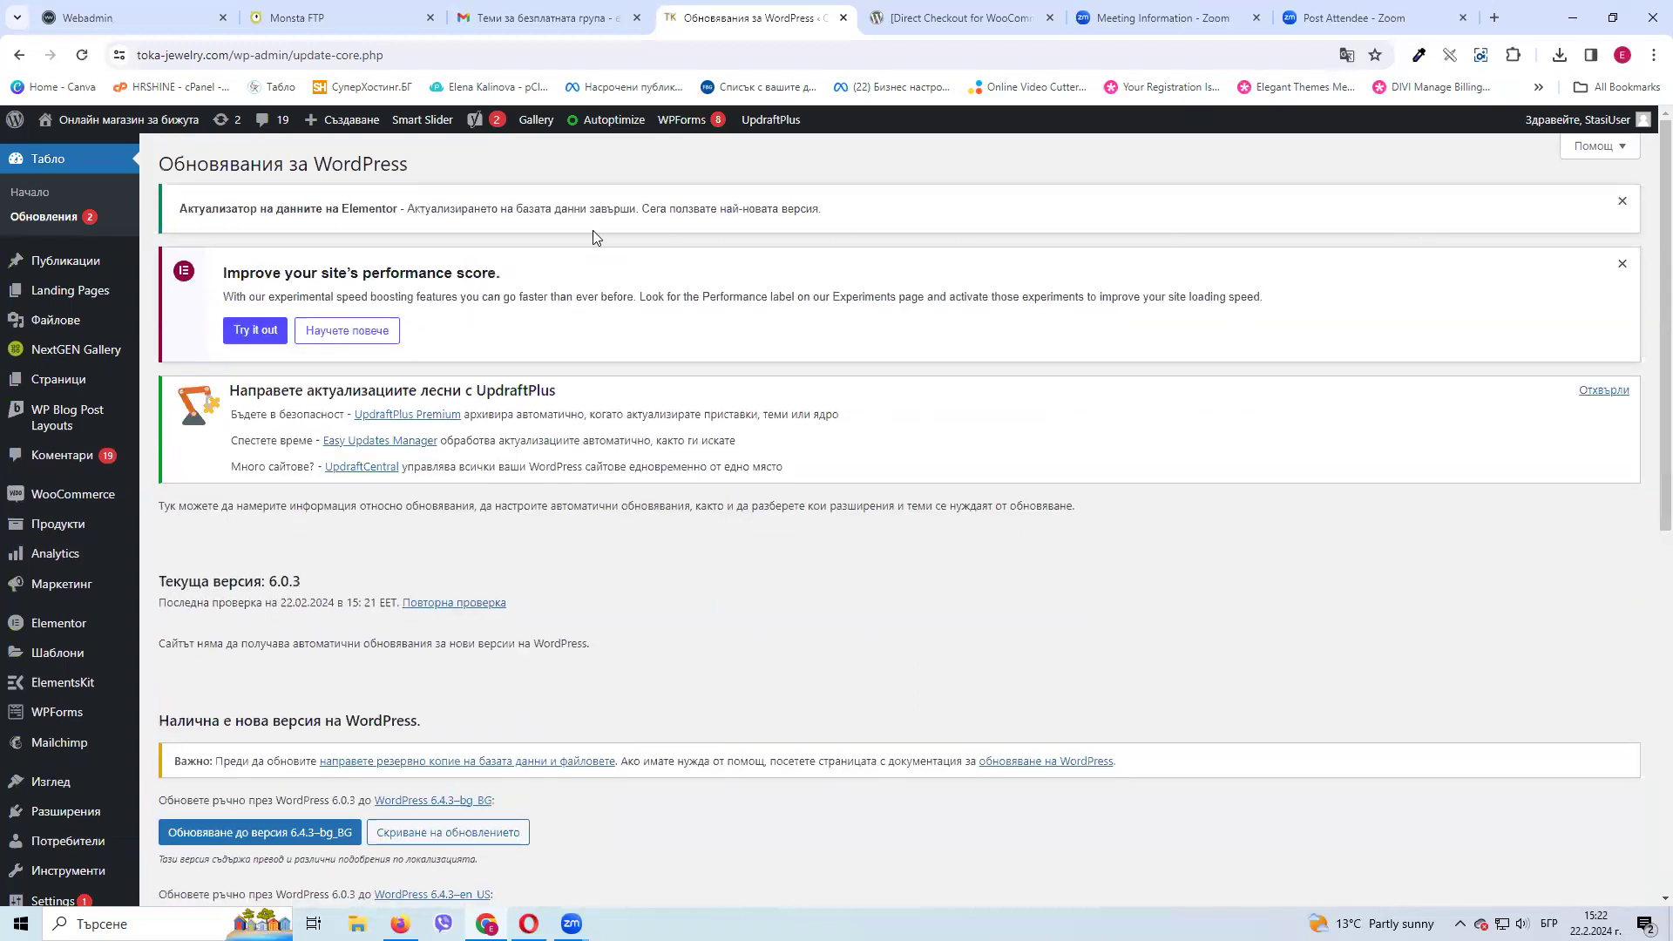
click(1623, 203)
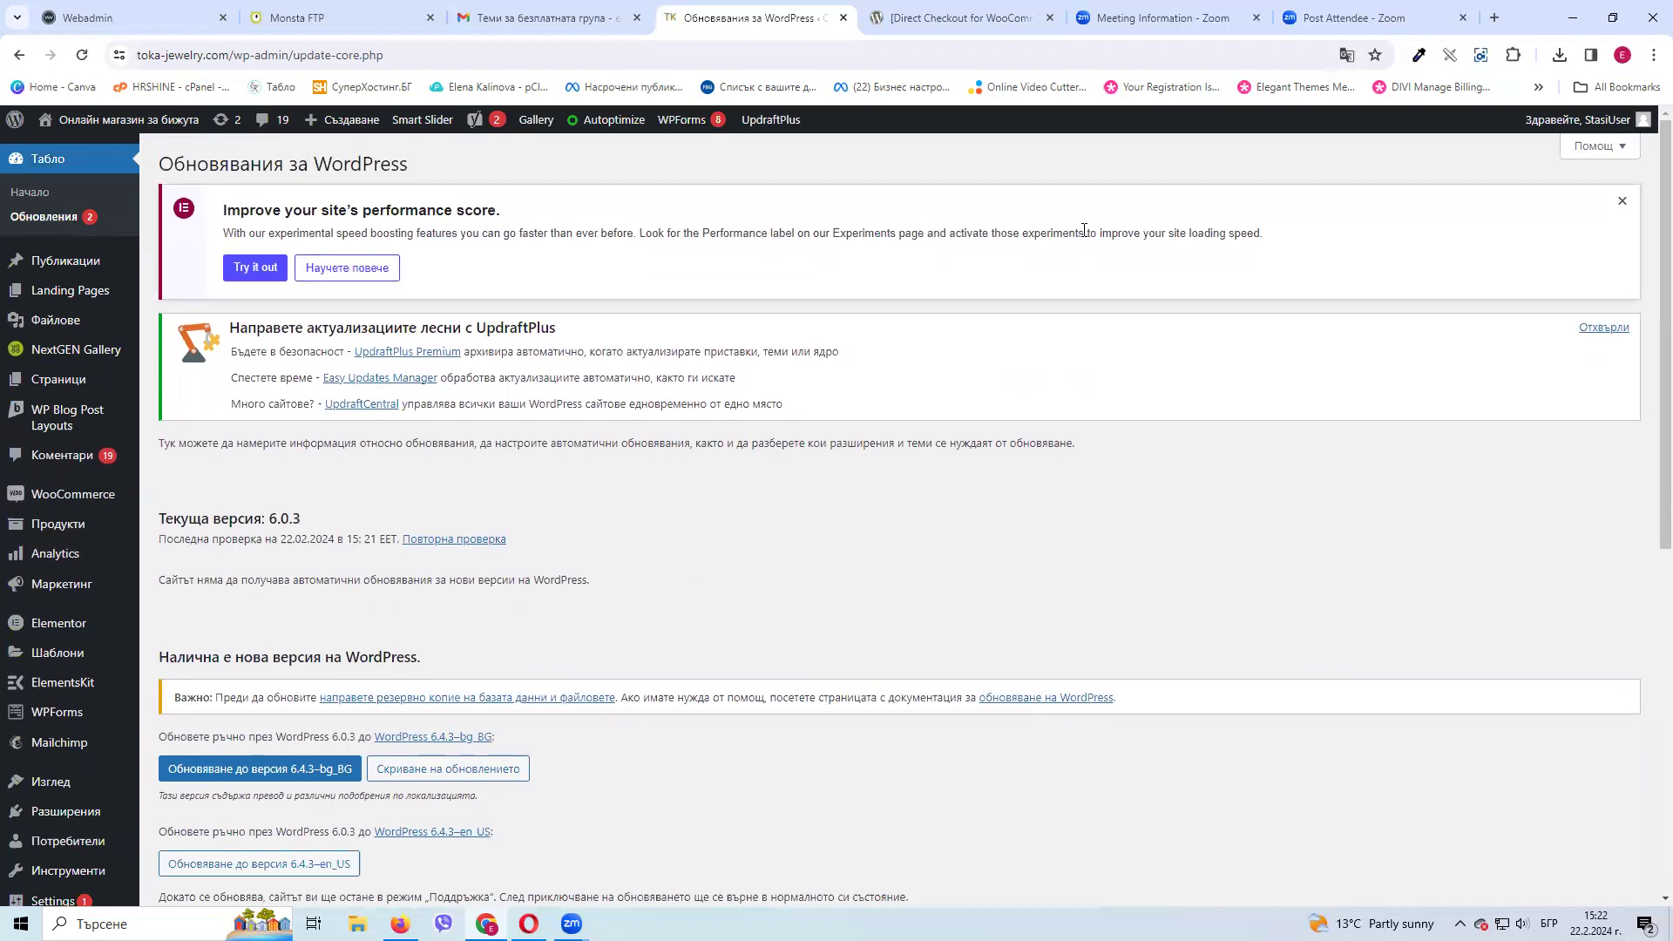
click(1621, 201)
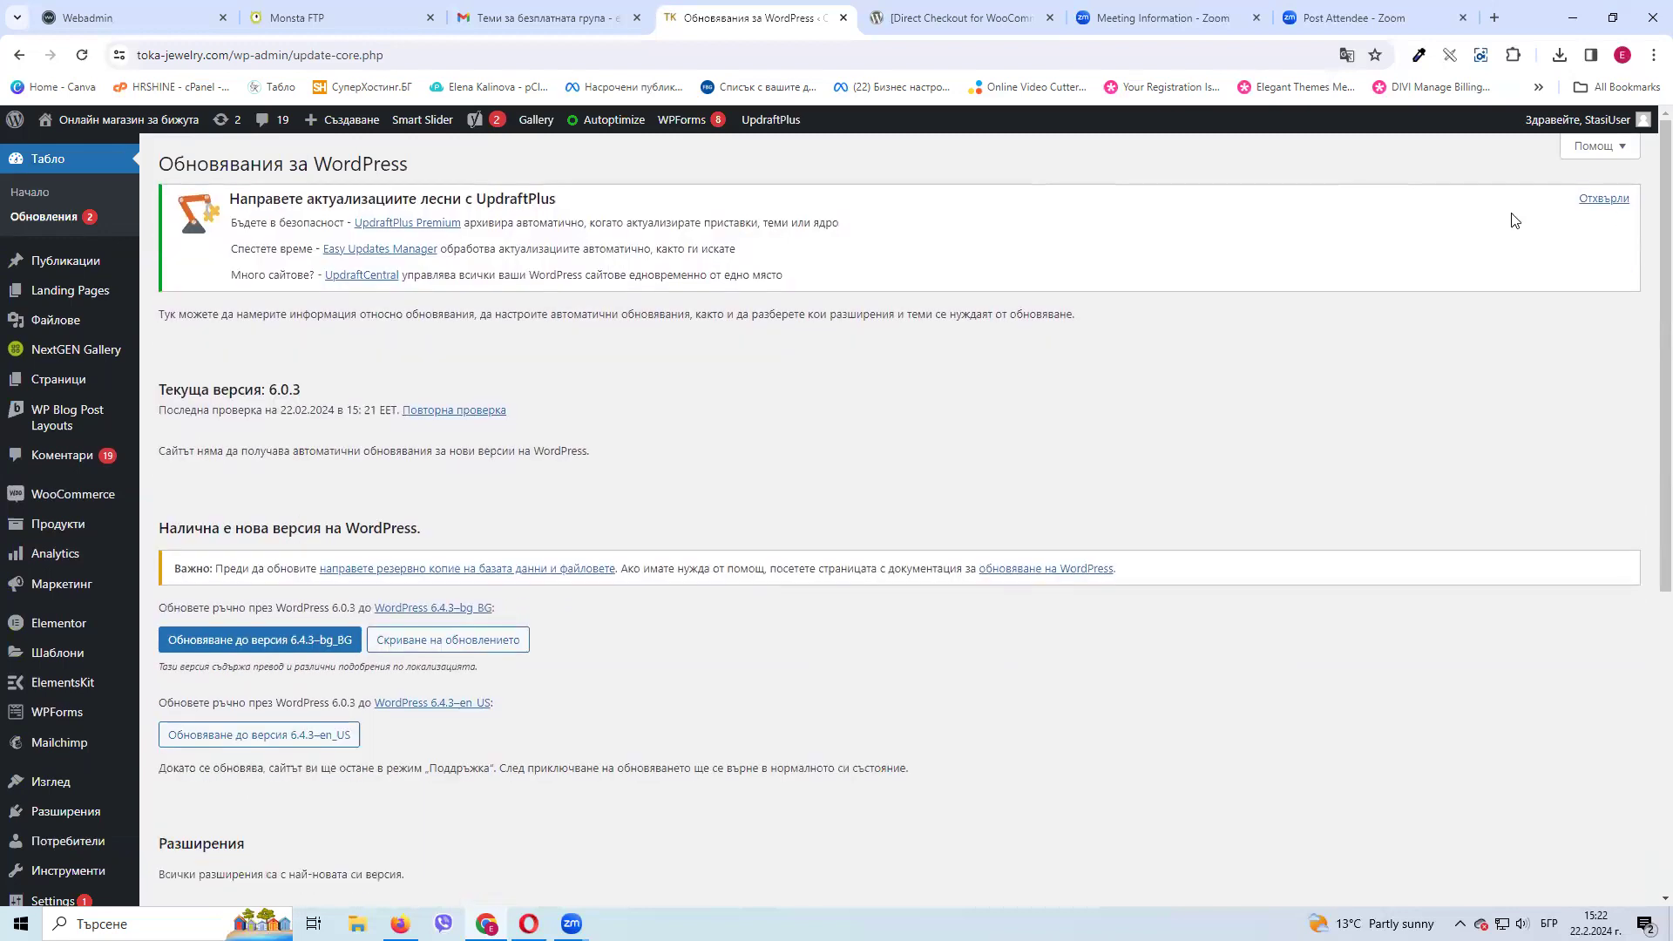
click(1603, 198)
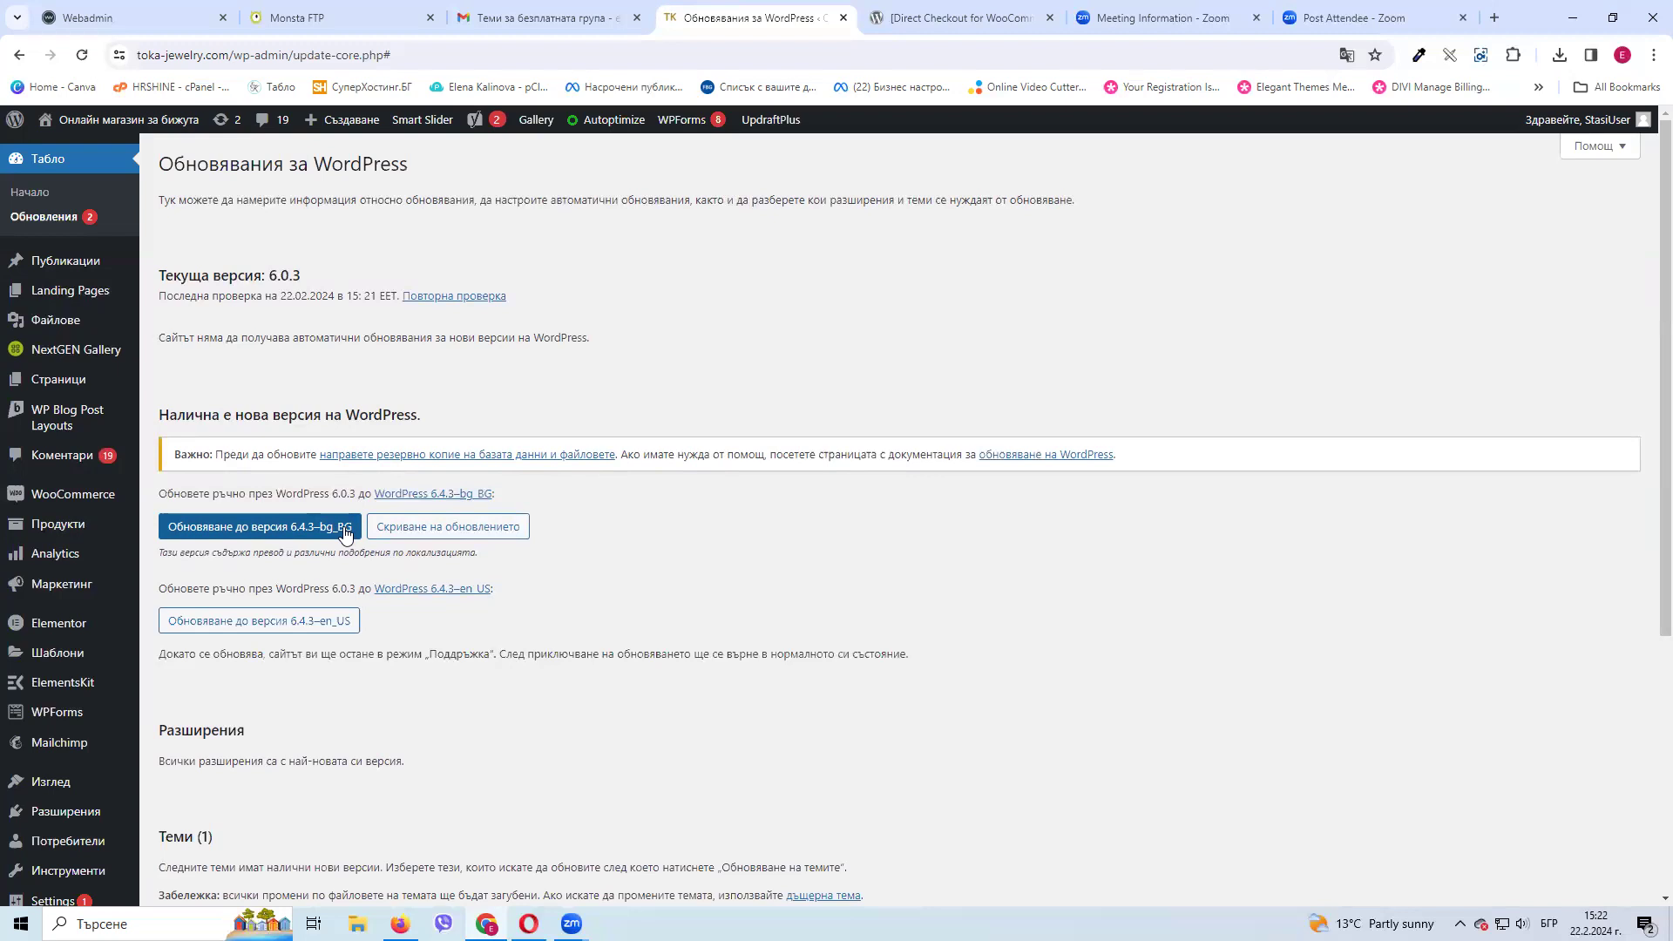
Update WordPress core to version 6.4.3–bg_BG
click(238, 530)
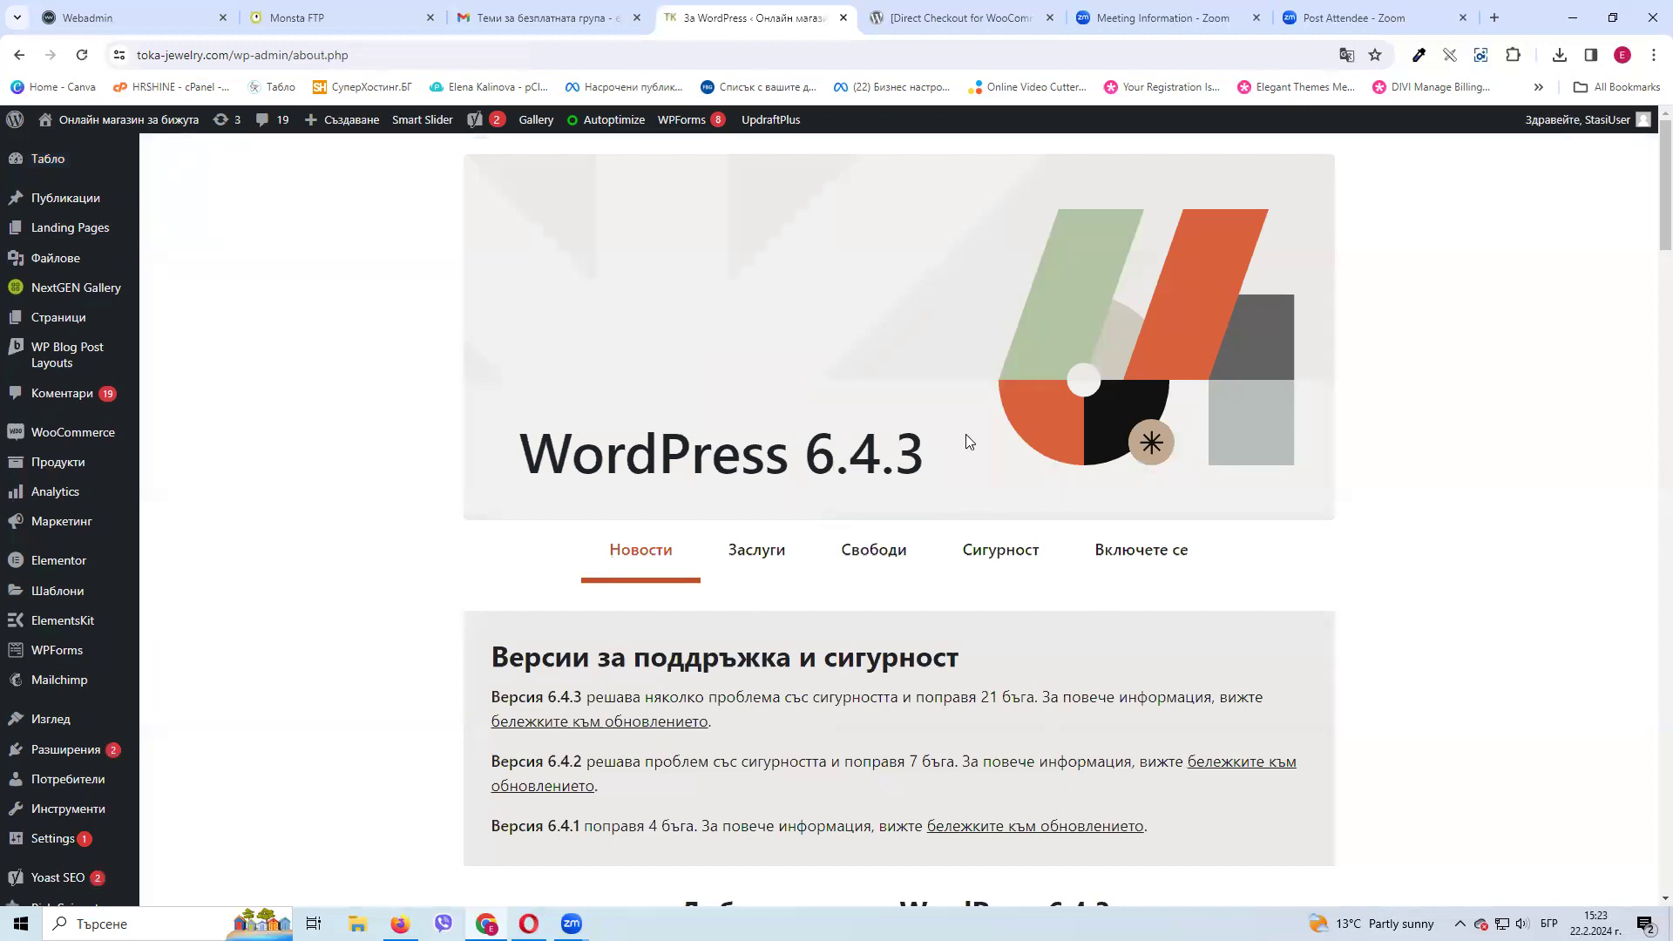
drag(558, 468, 894, 470)
click(534, 477)
scroll(222, 447, down, 1)
Update the WooCommerce plugin to version 8.6.1 and Yoast SEO to version 22.1 in the installed plugins list
mouse_move(75, 668)
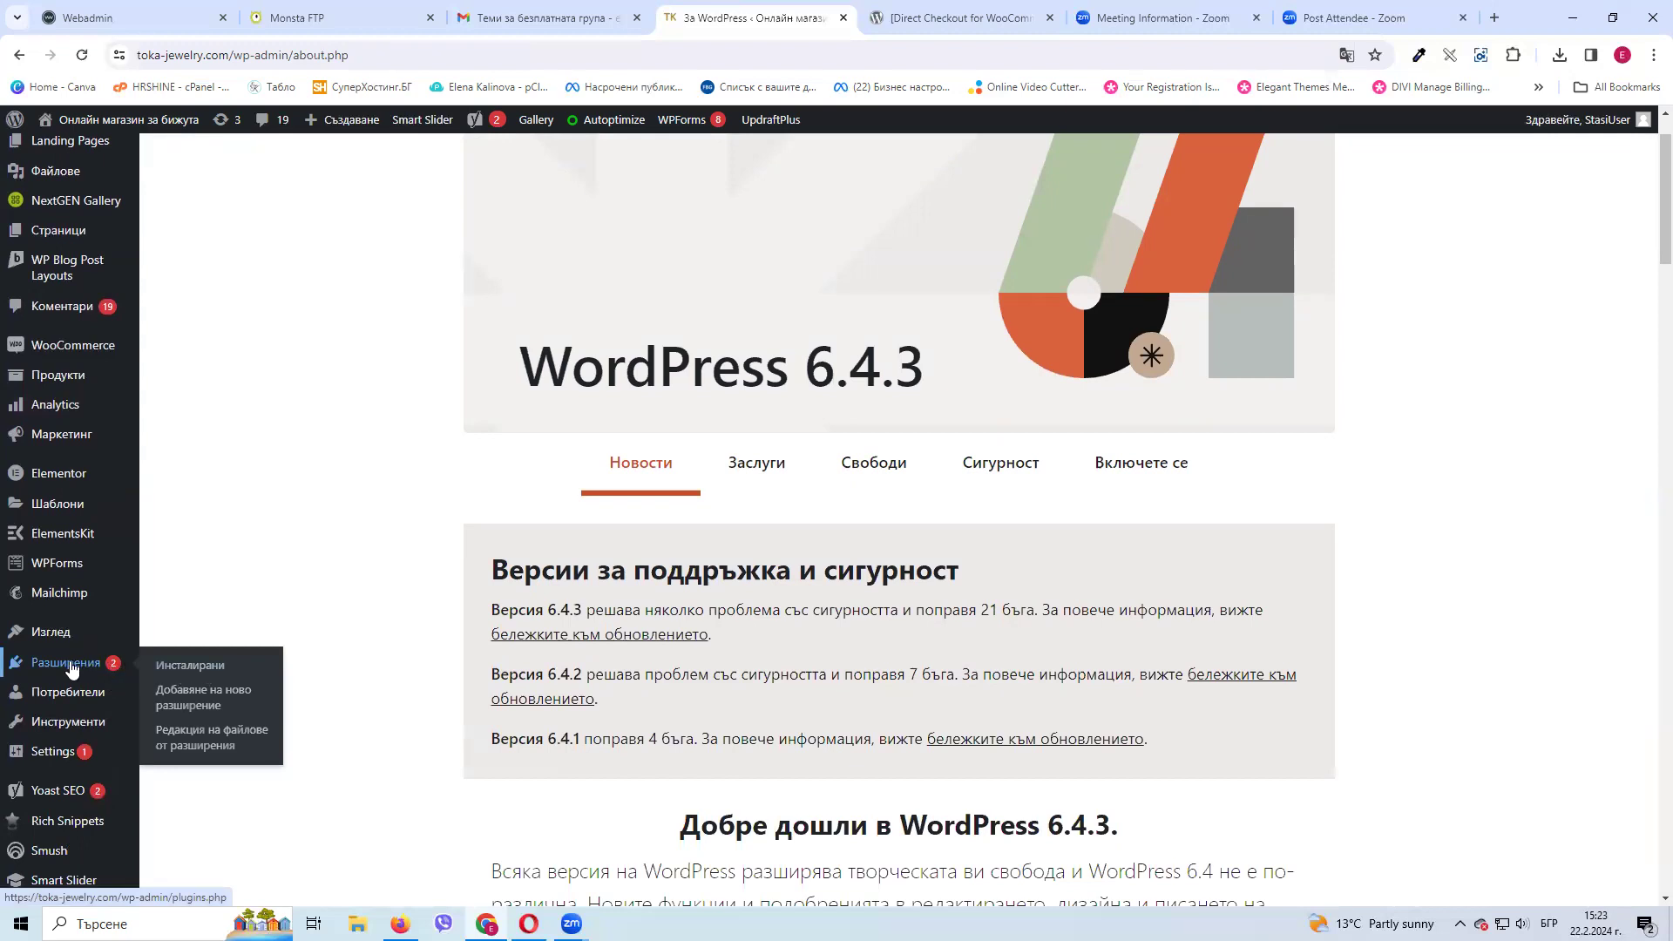
click(197, 668)
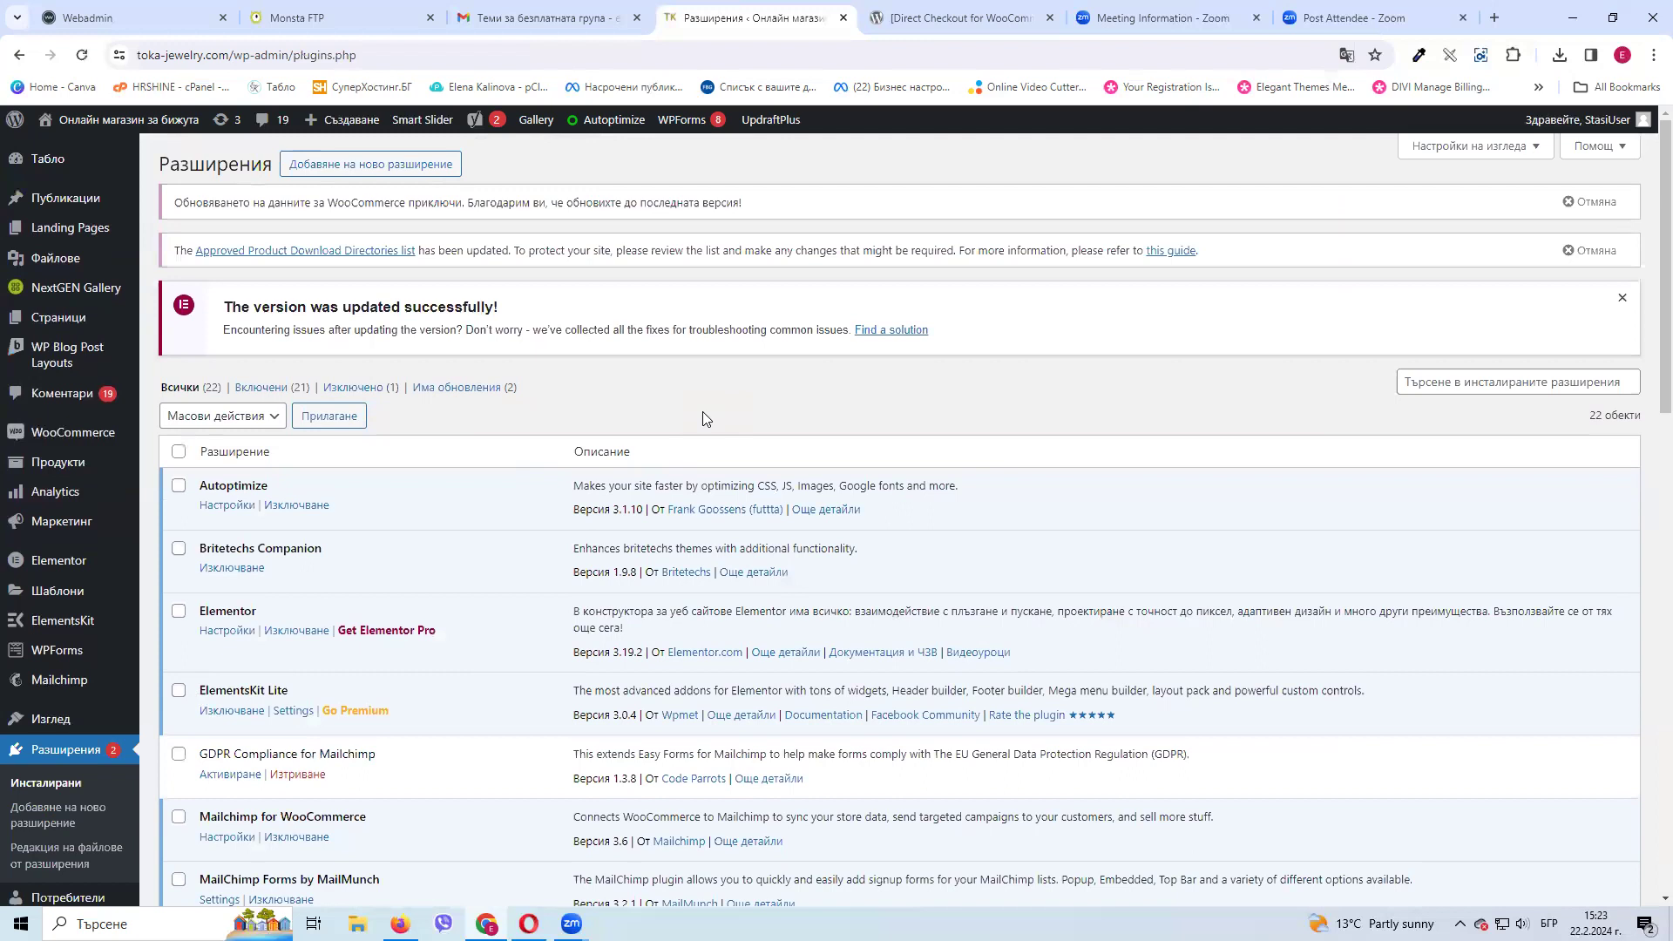
scroll(666, 375, down, 9)
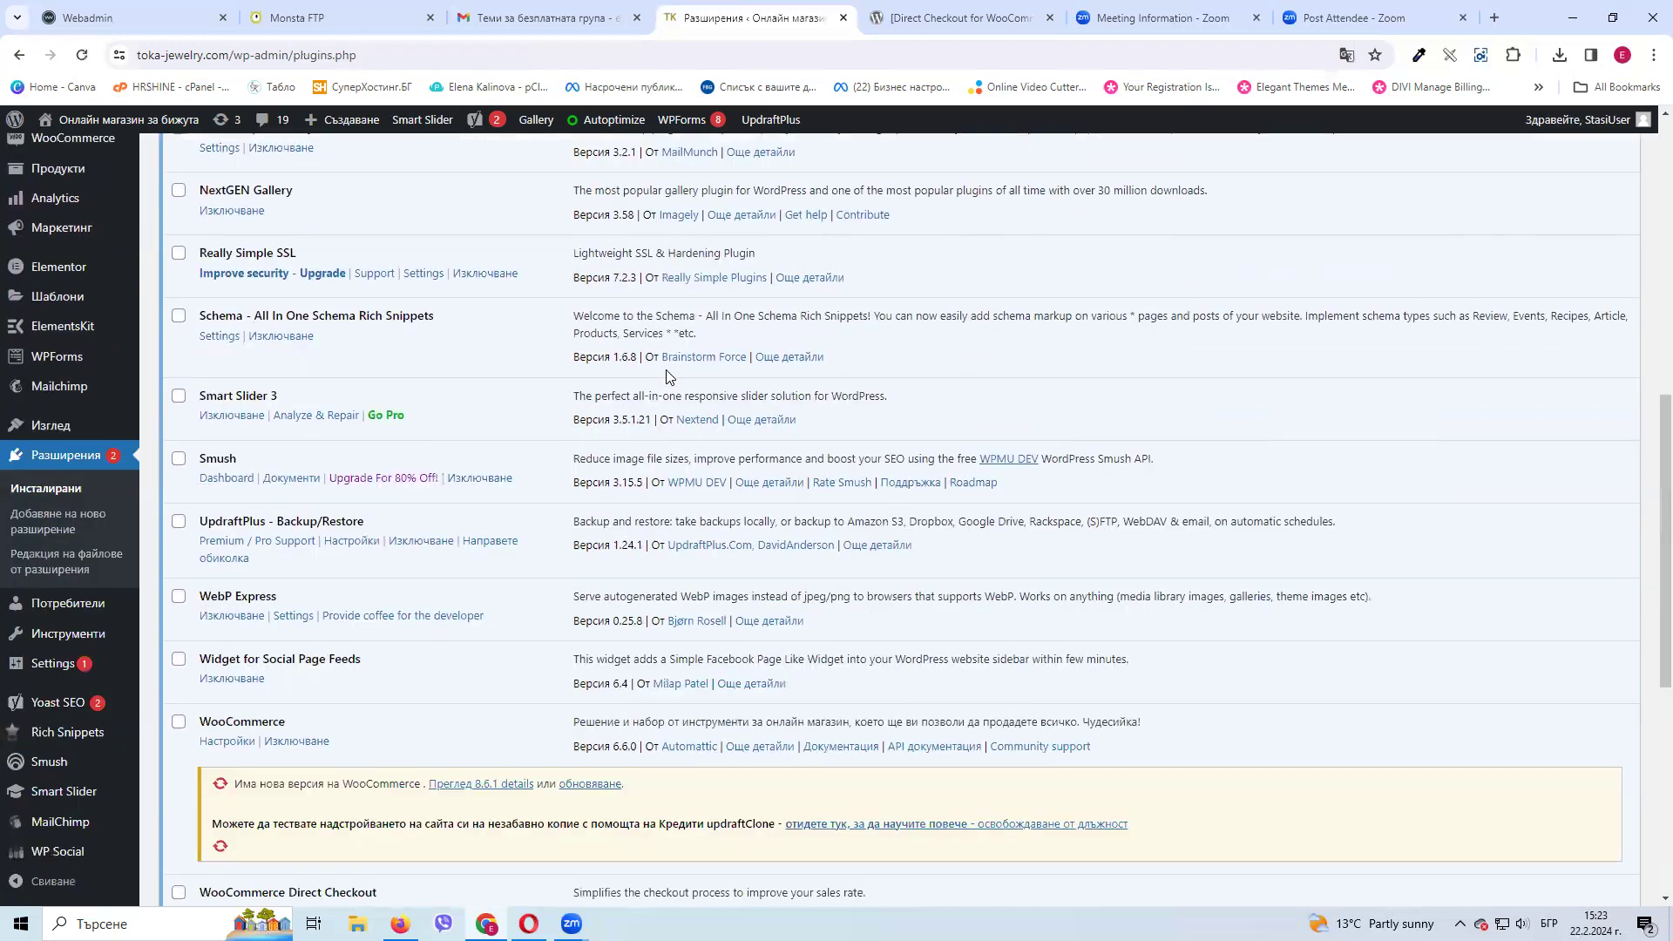
scroll(667, 376, down, 2)
scroll(667, 376, down, 4)
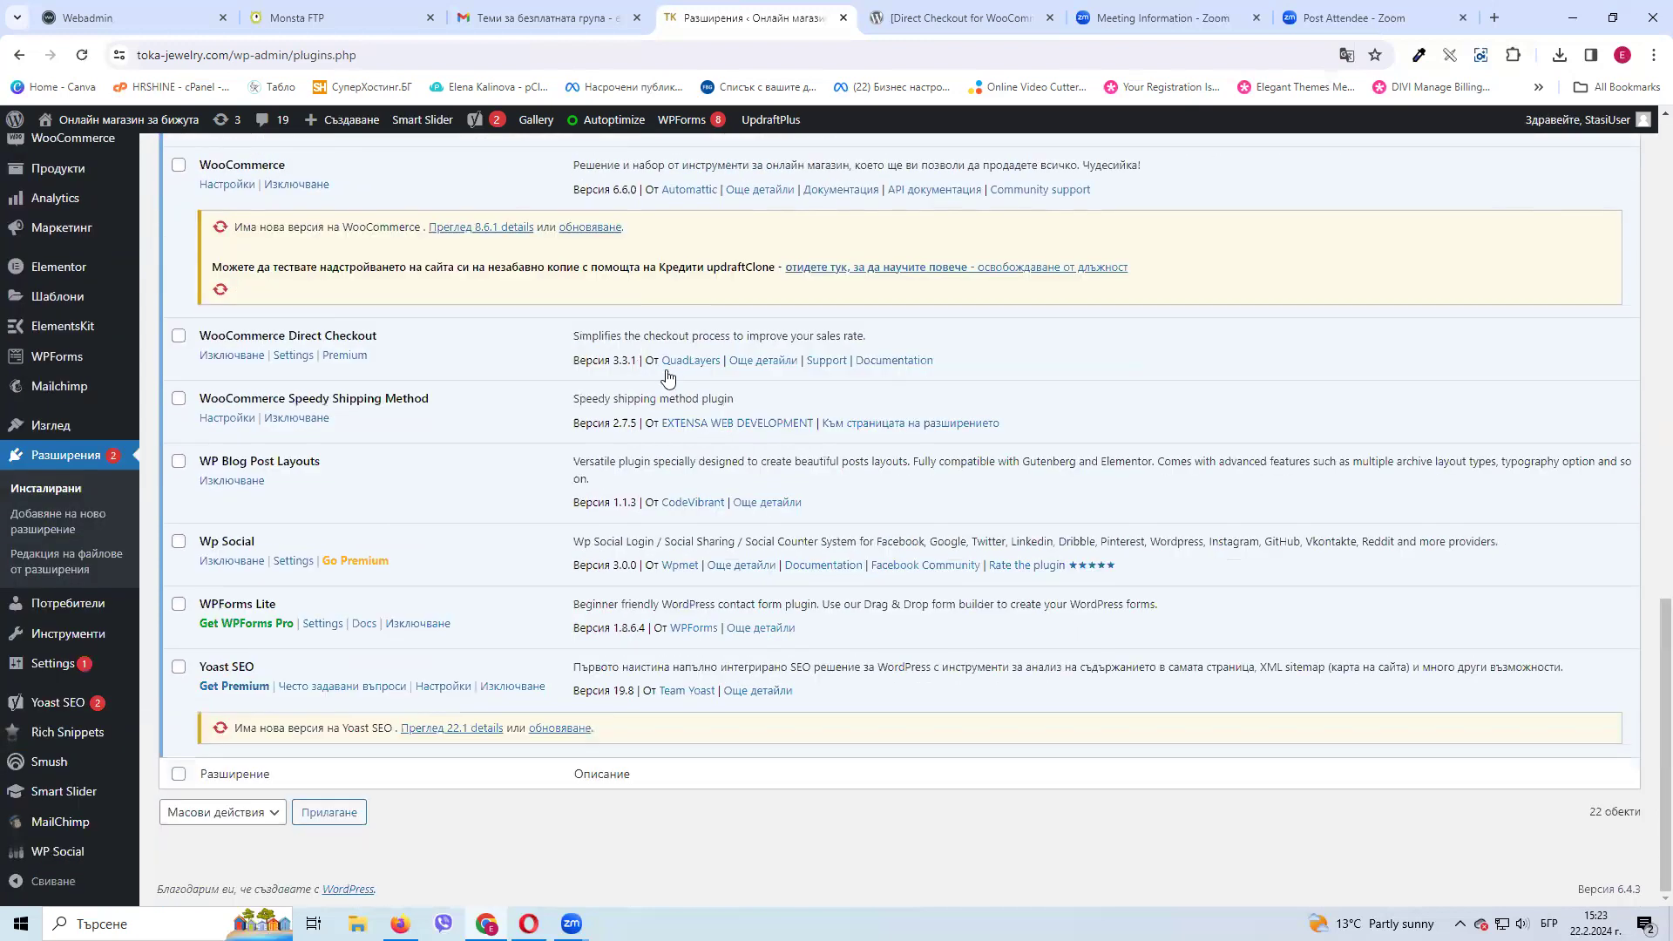
scroll(667, 376, up, 3)
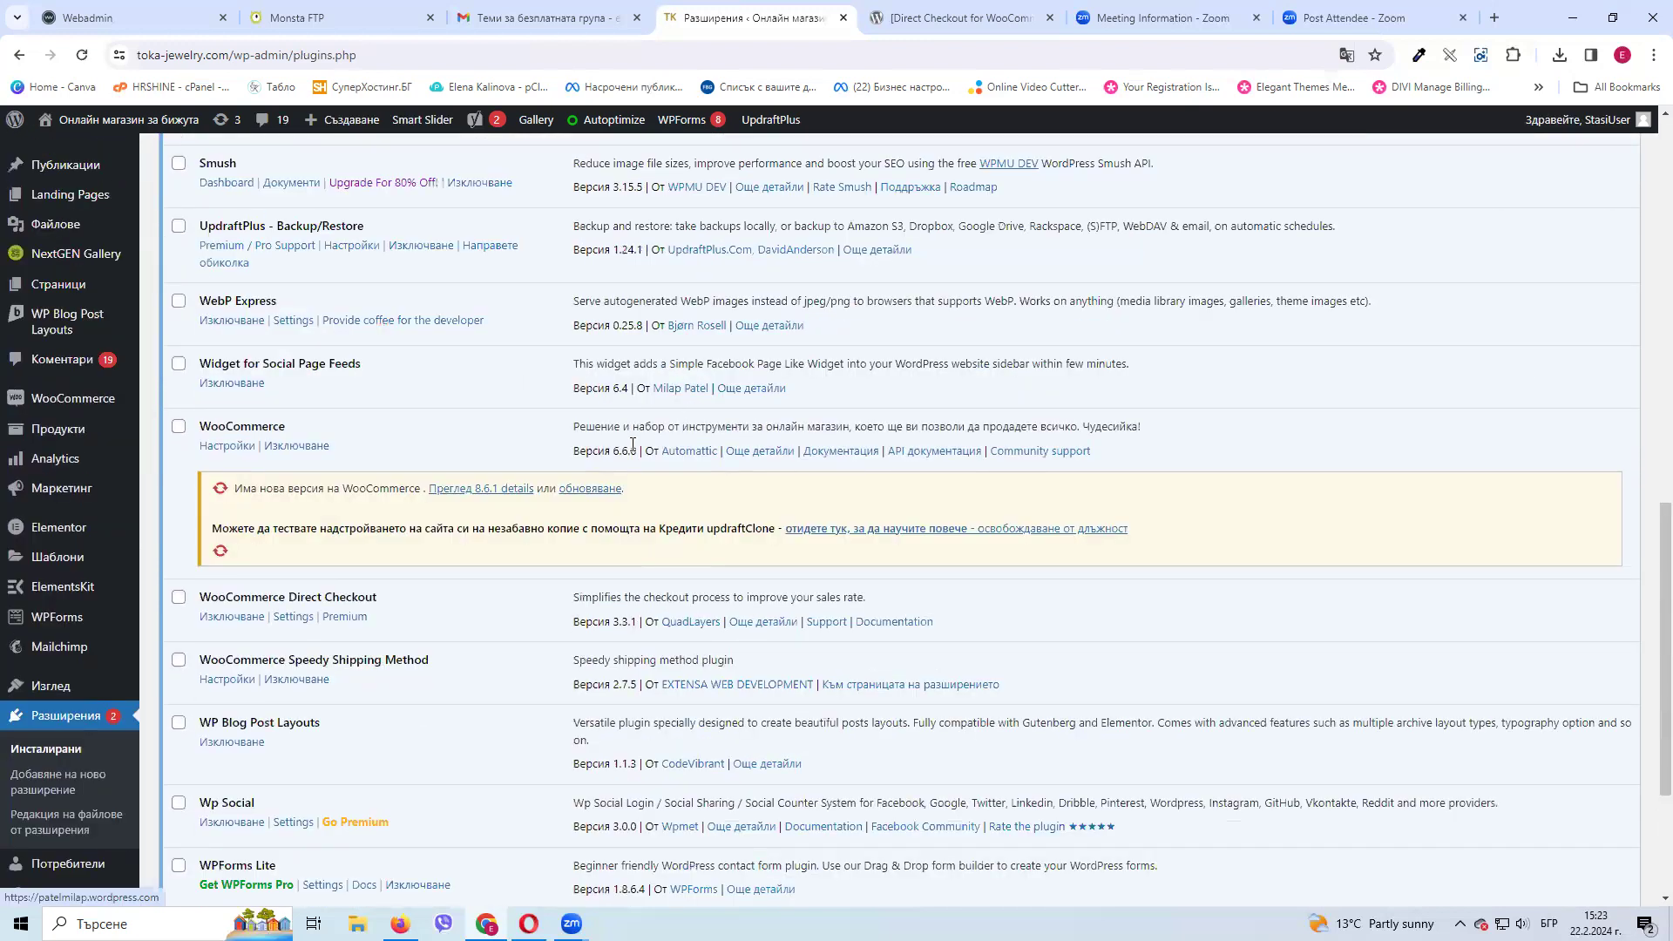
click(591, 490)
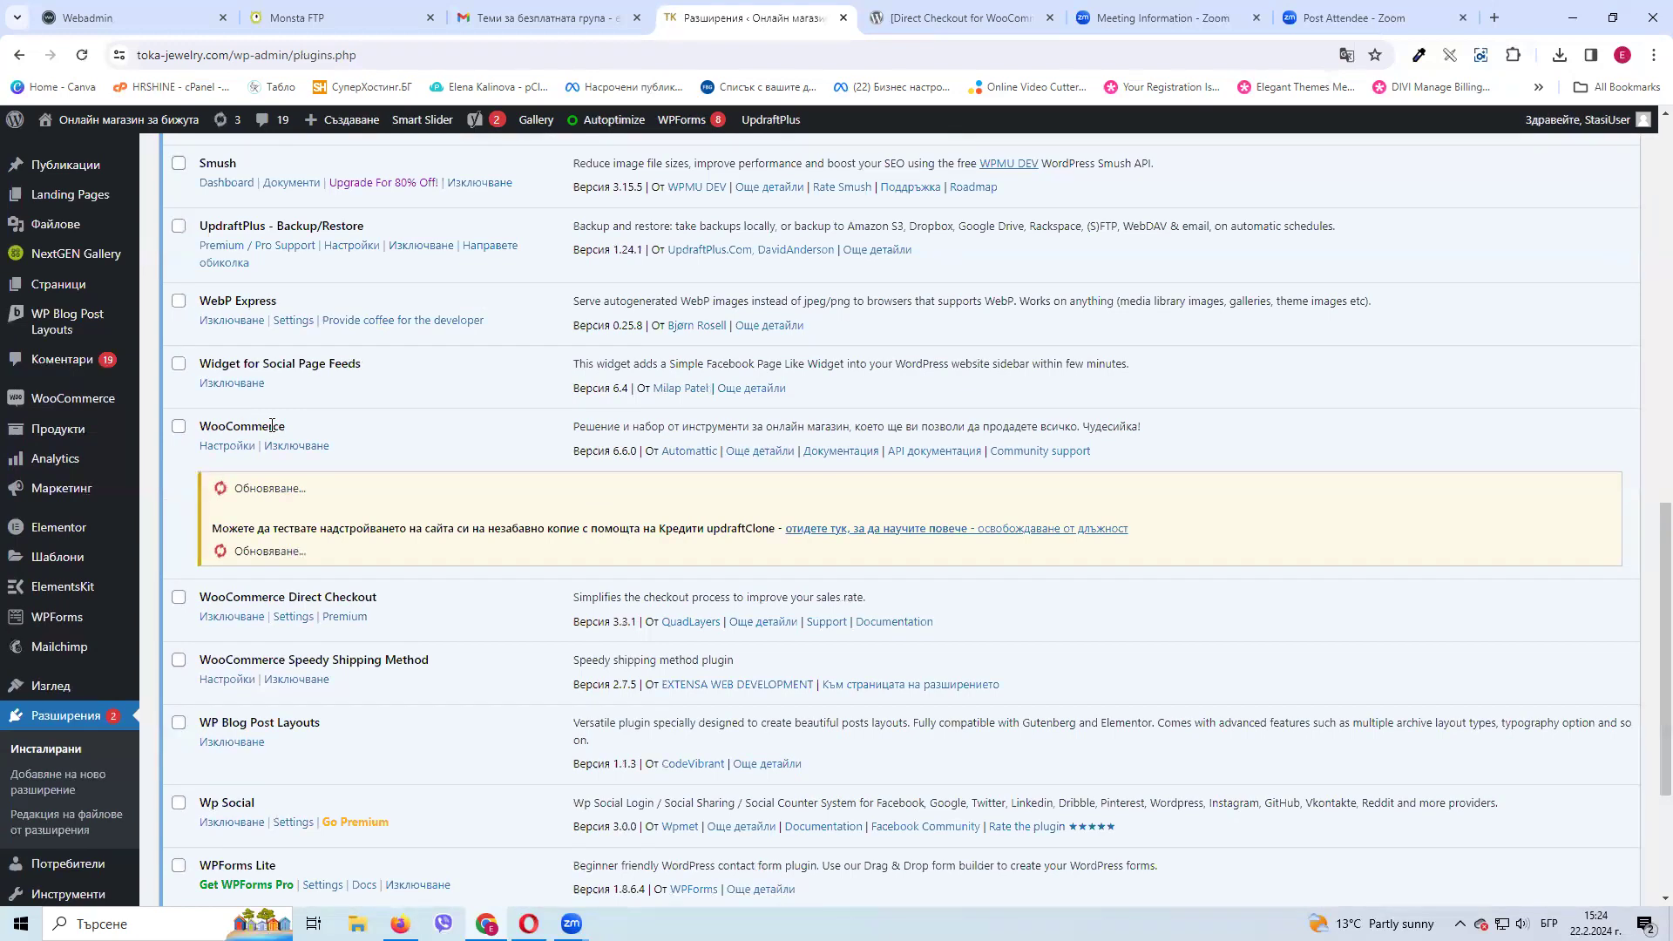
scroll(381, 520, down, 3)
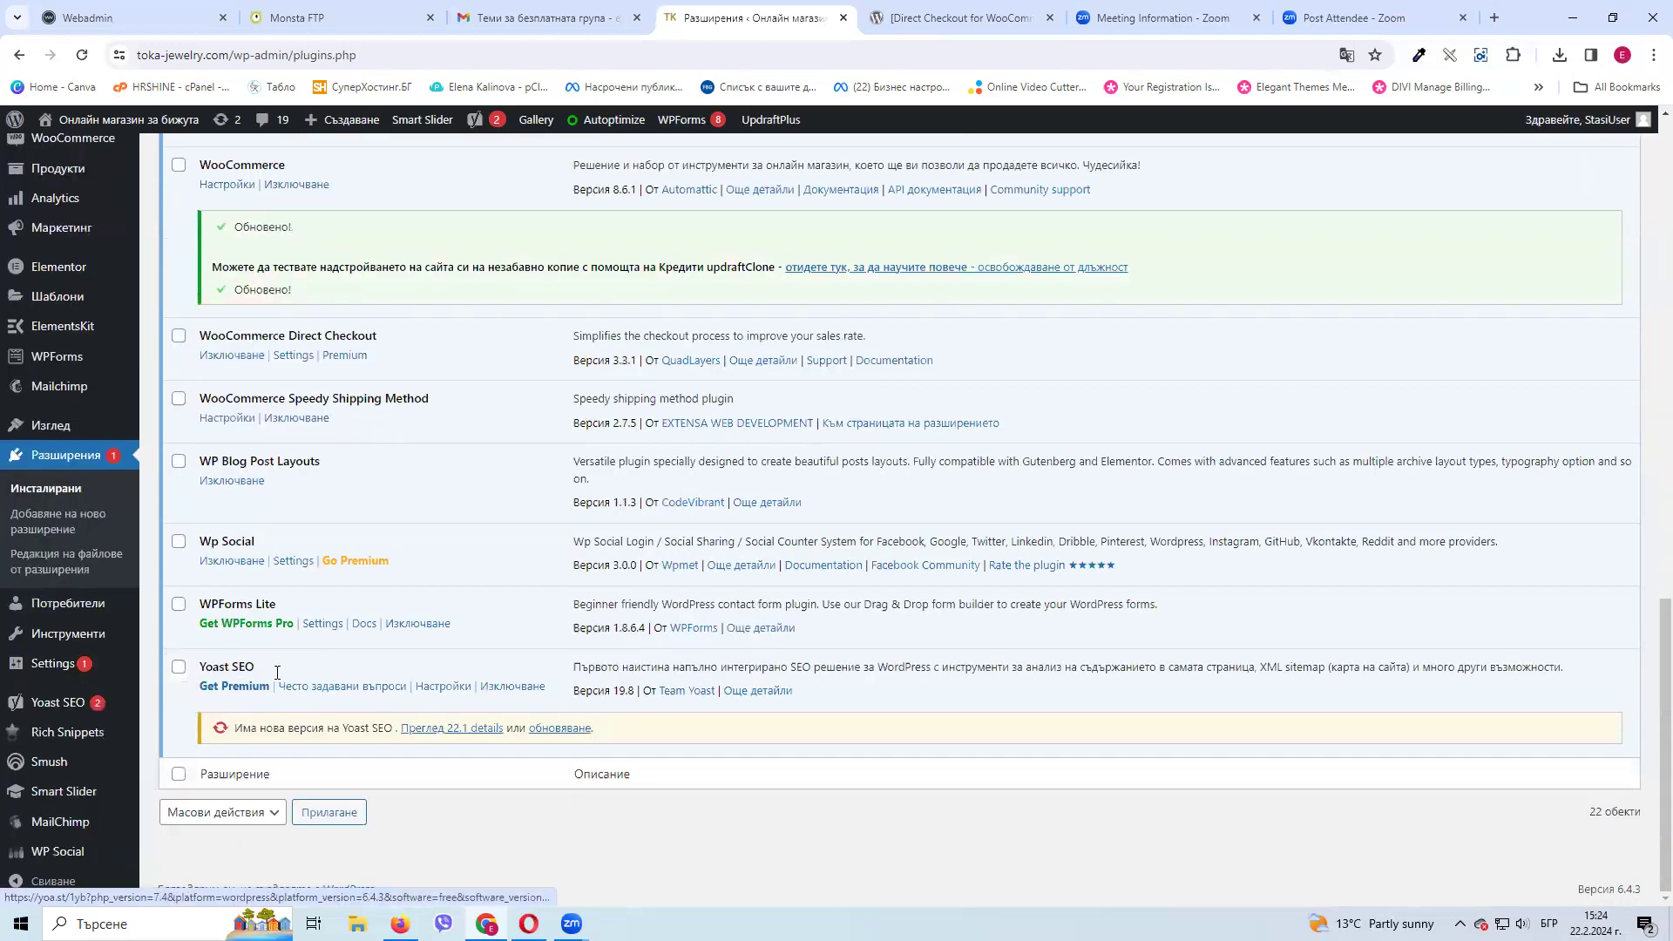
click(567, 729)
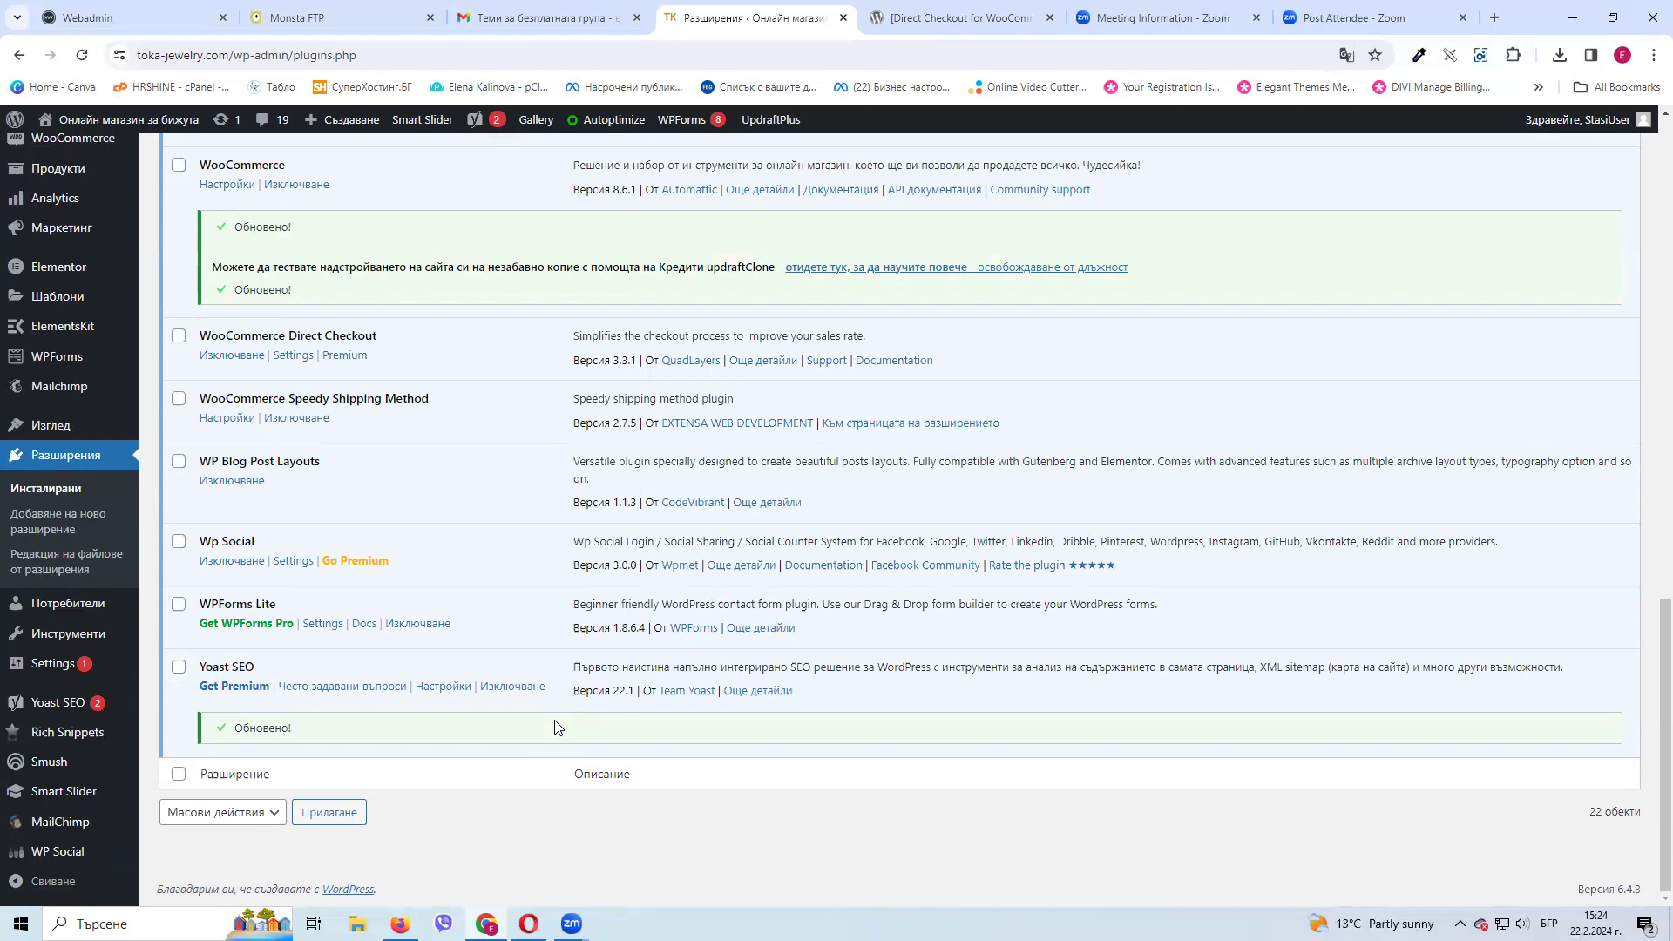
Dismiss the Elementor version update notice and the Approved Product Download Directories notice above the plugins list
scroll(477, 832, up, 20)
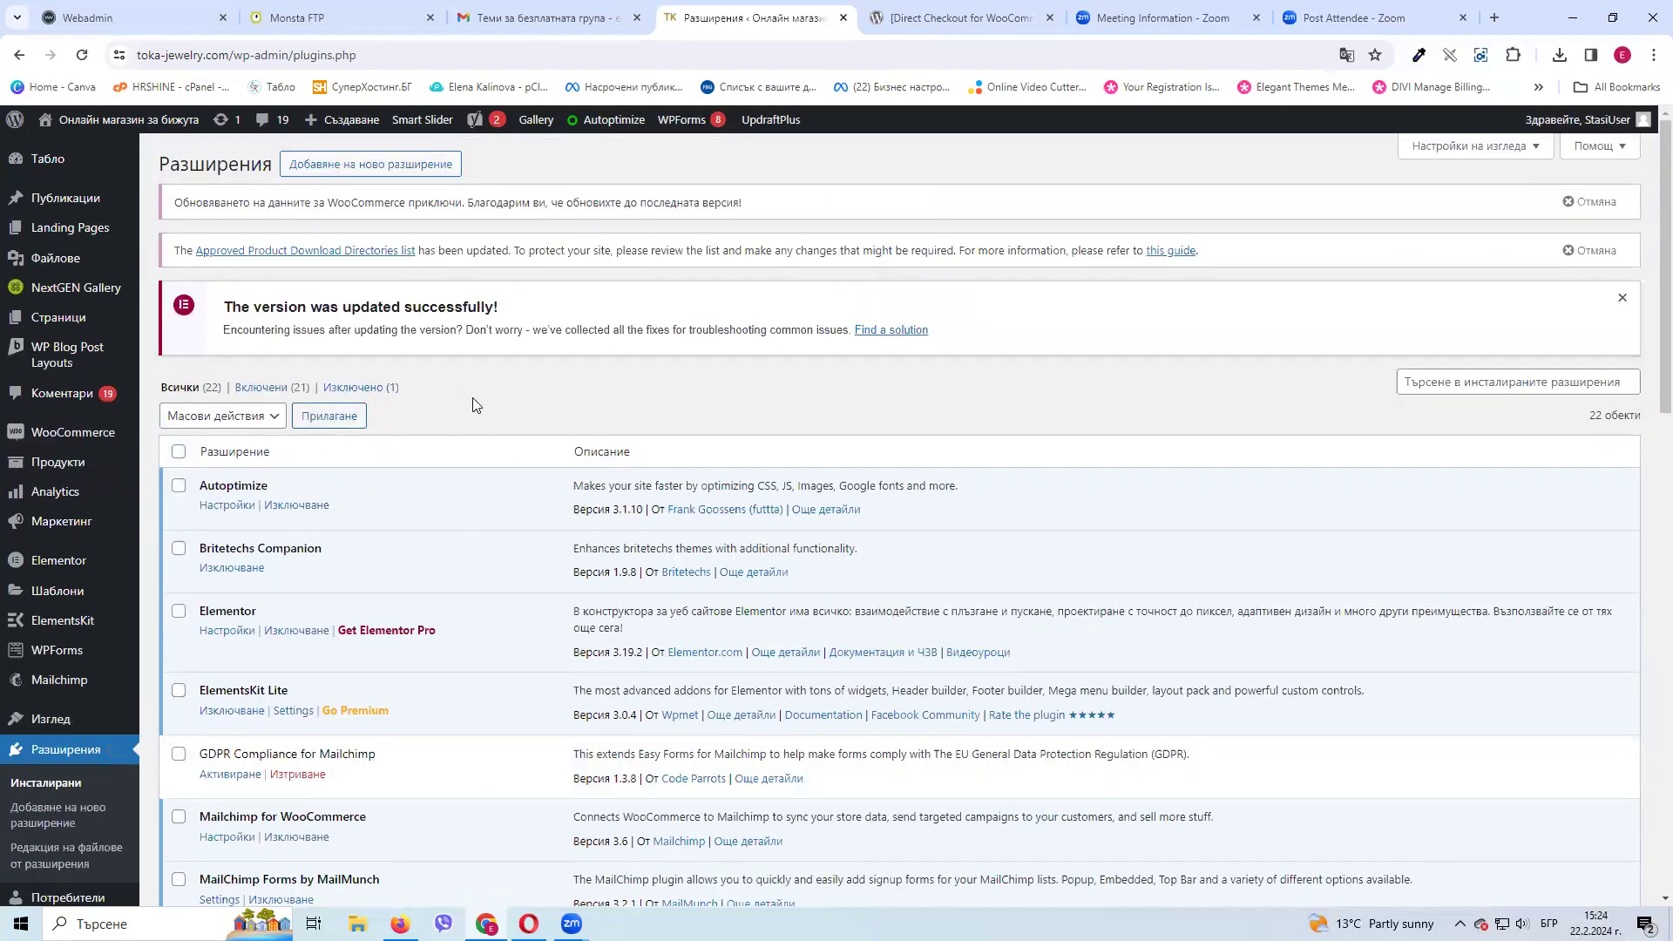
click(1620, 296)
click(1603, 252)
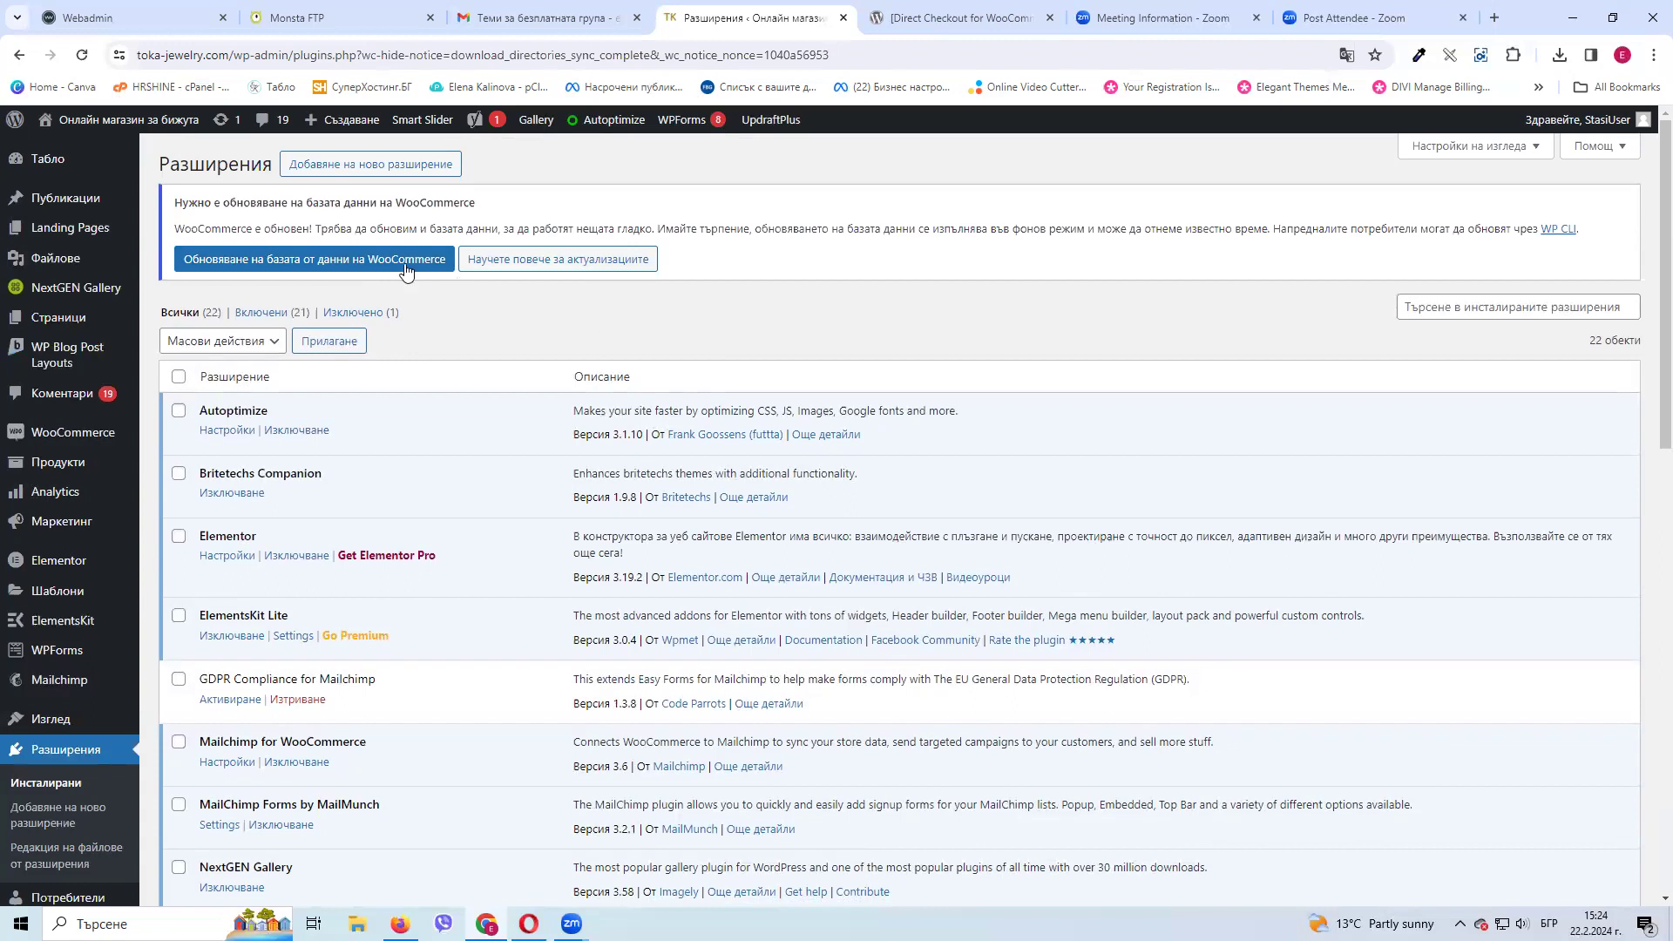
Run the WooCommerce database update and read its progress notice
drag(208, 202, 406, 203)
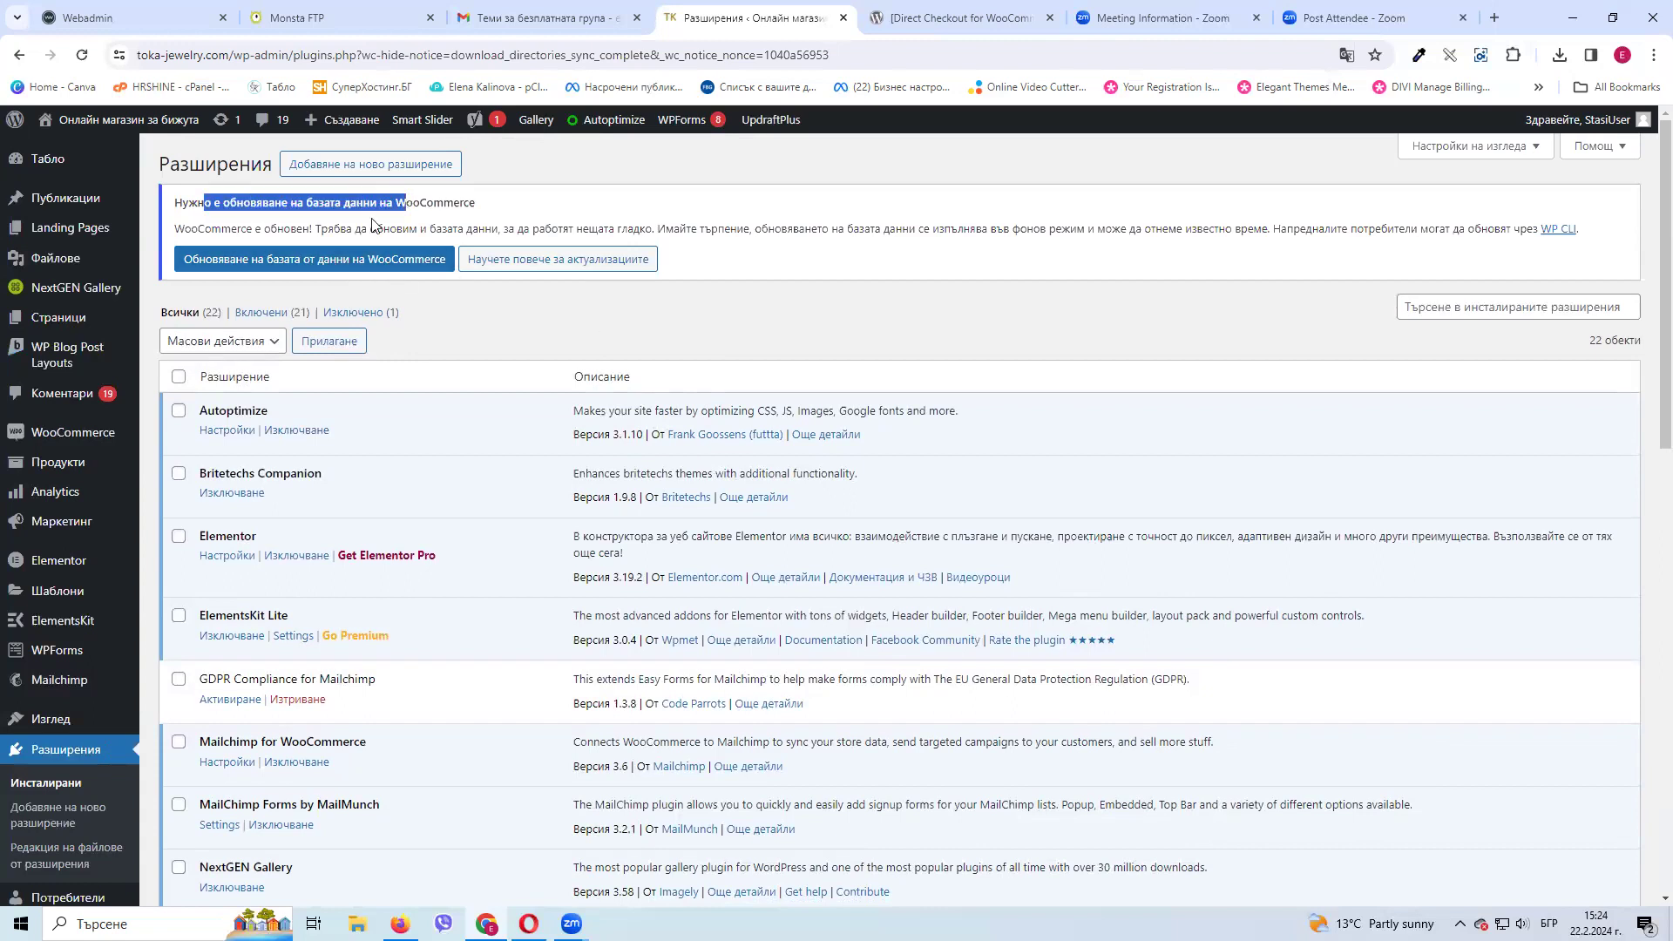
click(284, 264)
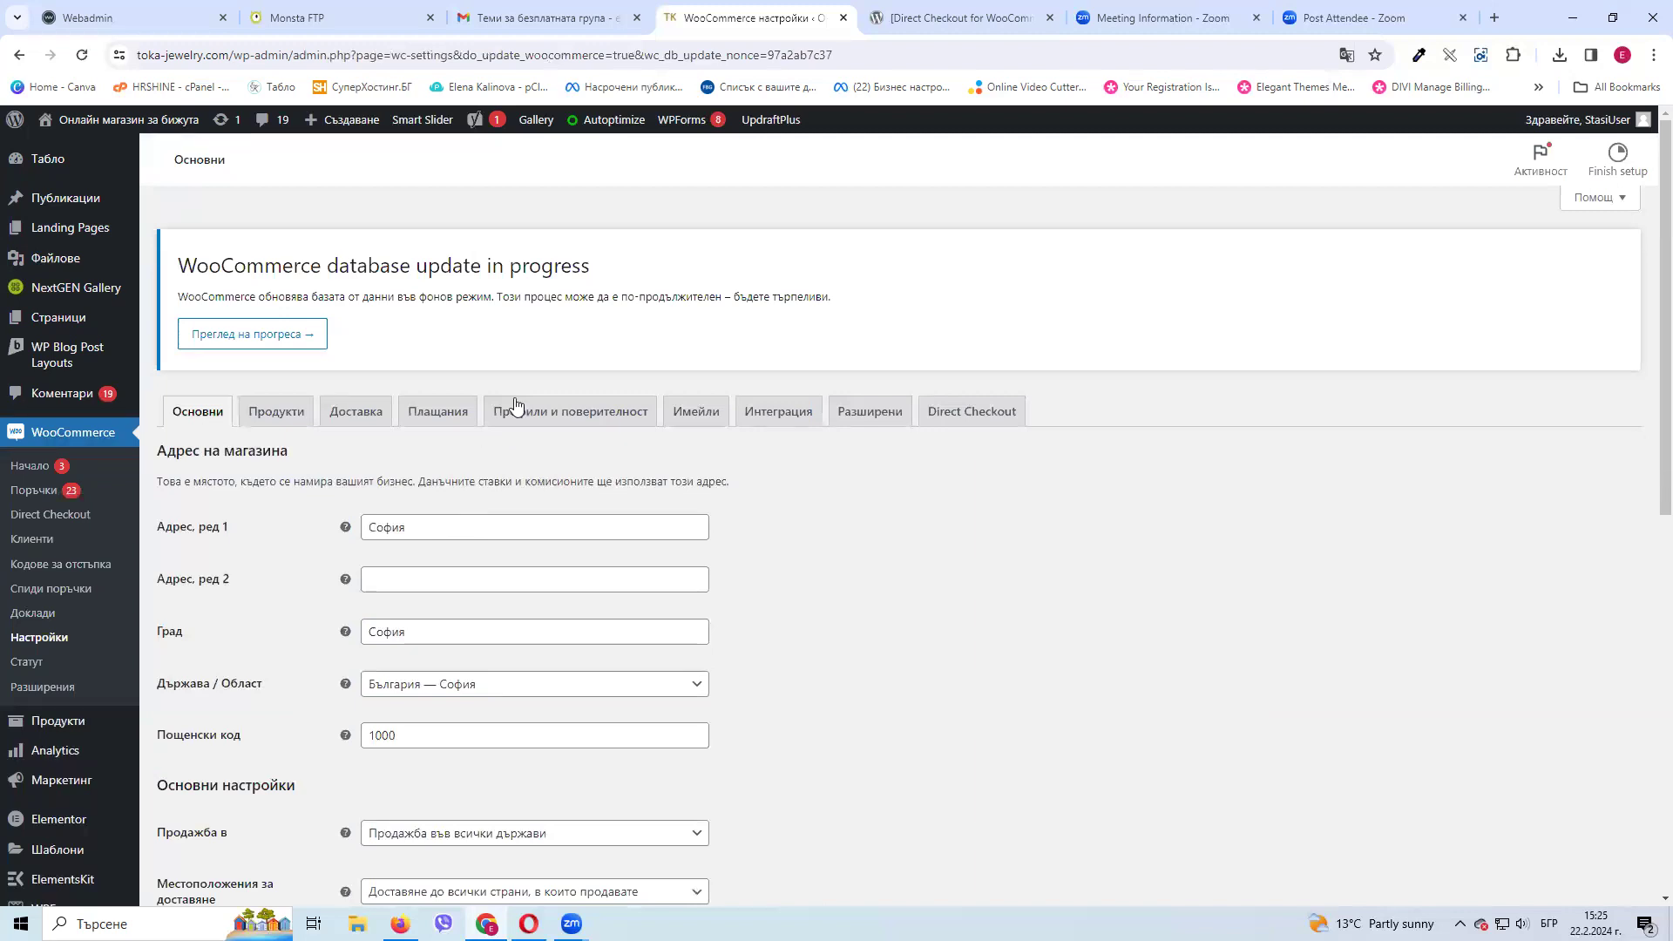
drag(302, 296, 594, 296)
click(445, 296)
drag(318, 296, 625, 297)
click(504, 338)
click(549, 344)
Save WooCommerce's general settings and dismiss the finished database update notice
scroll(549, 343, down, 9)
click(244, 811)
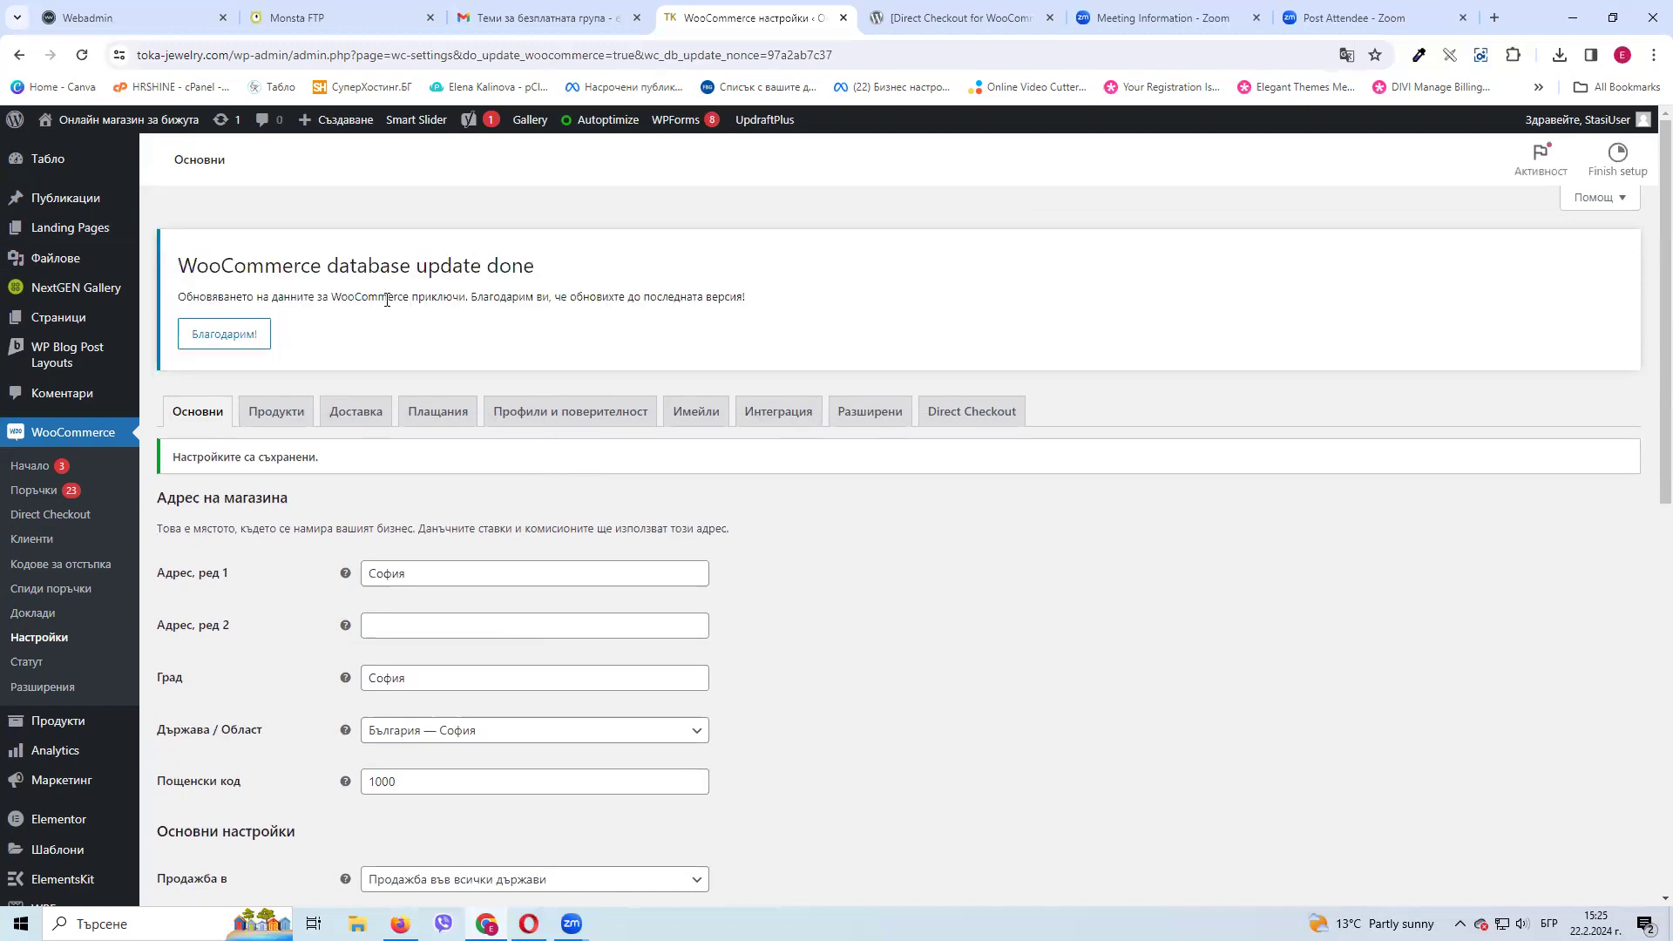
click(216, 336)
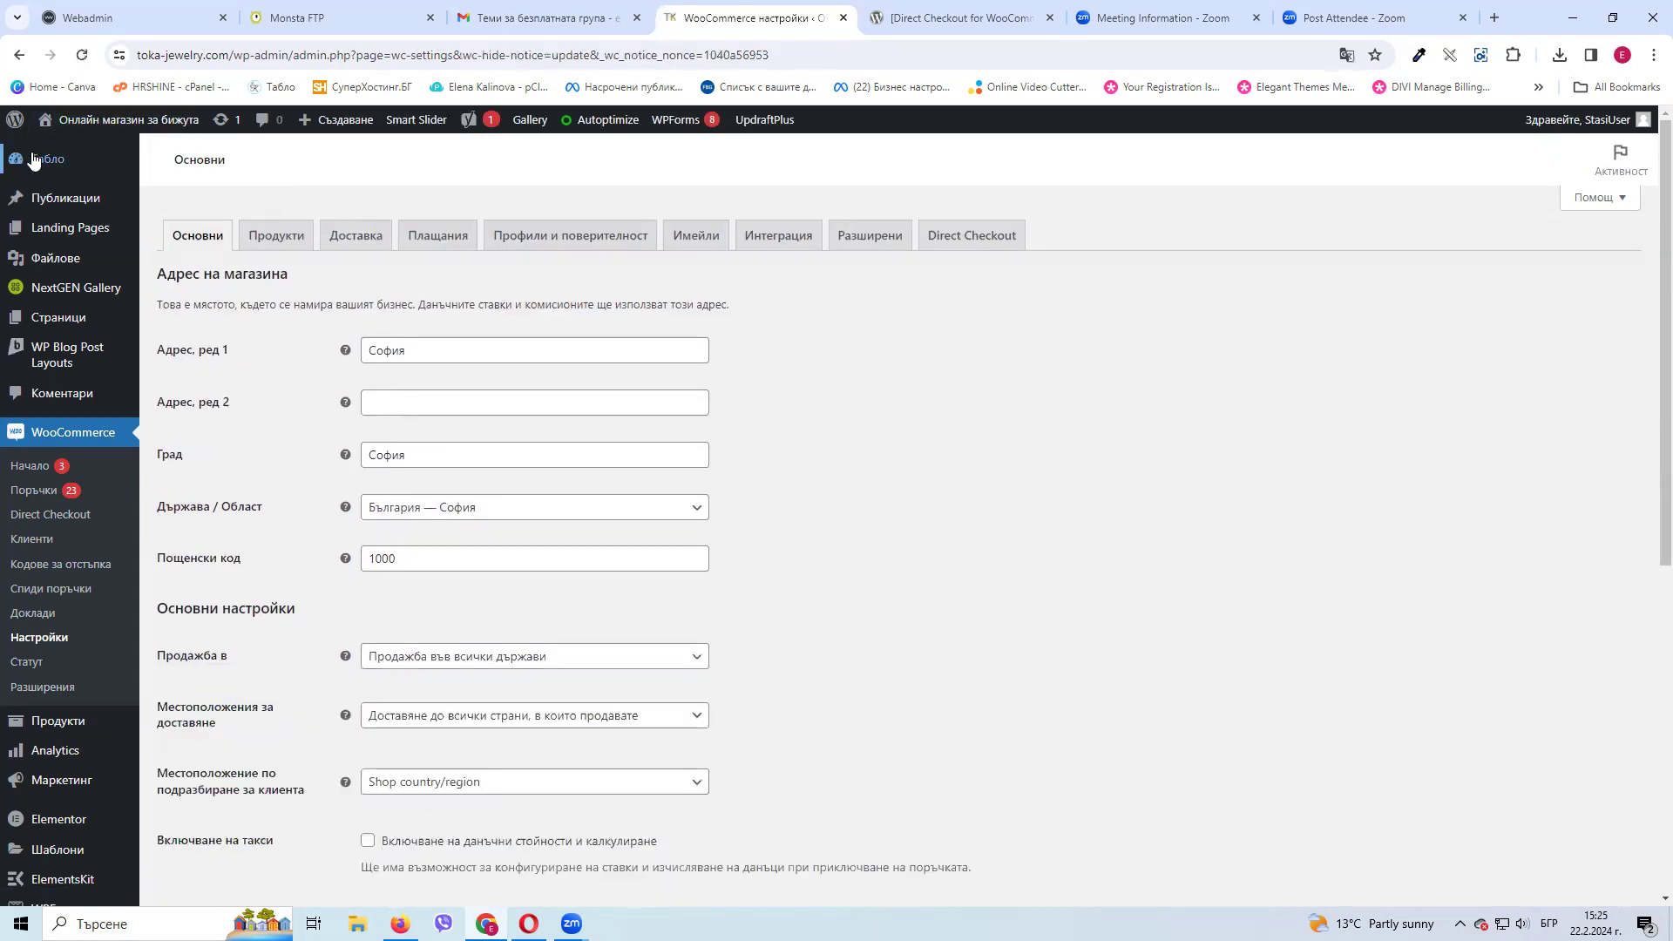
Check the remaining updates and update the Flash parent theme to version 1.4.5
mouse_move(48, 160)
click(199, 188)
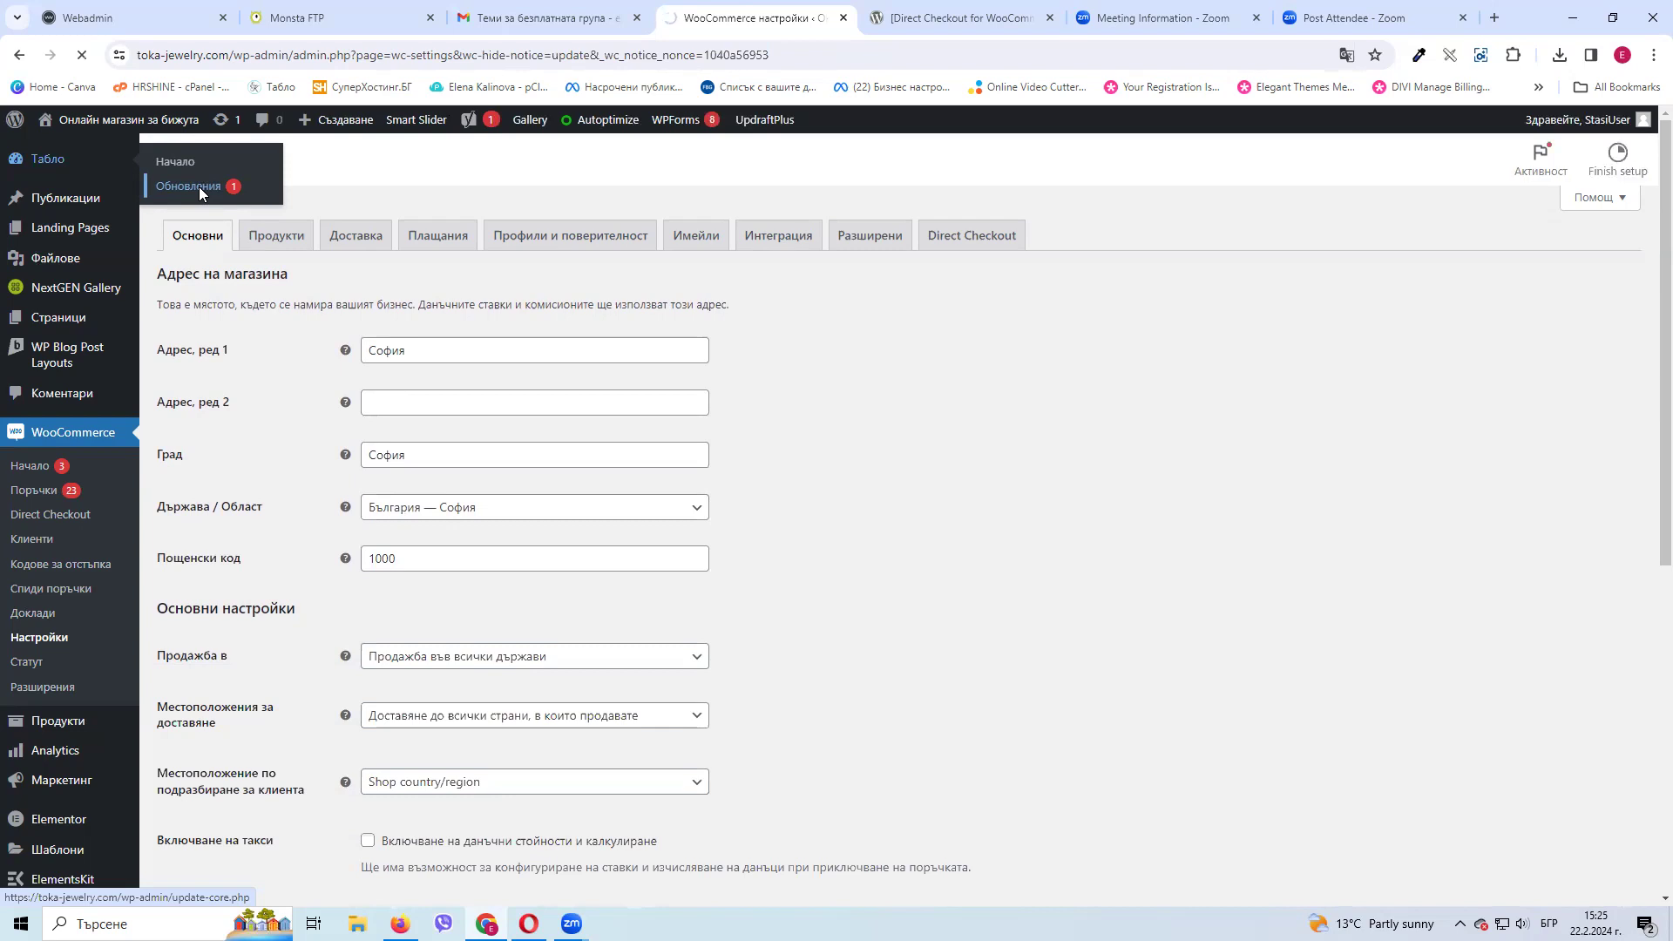
click(199, 187)
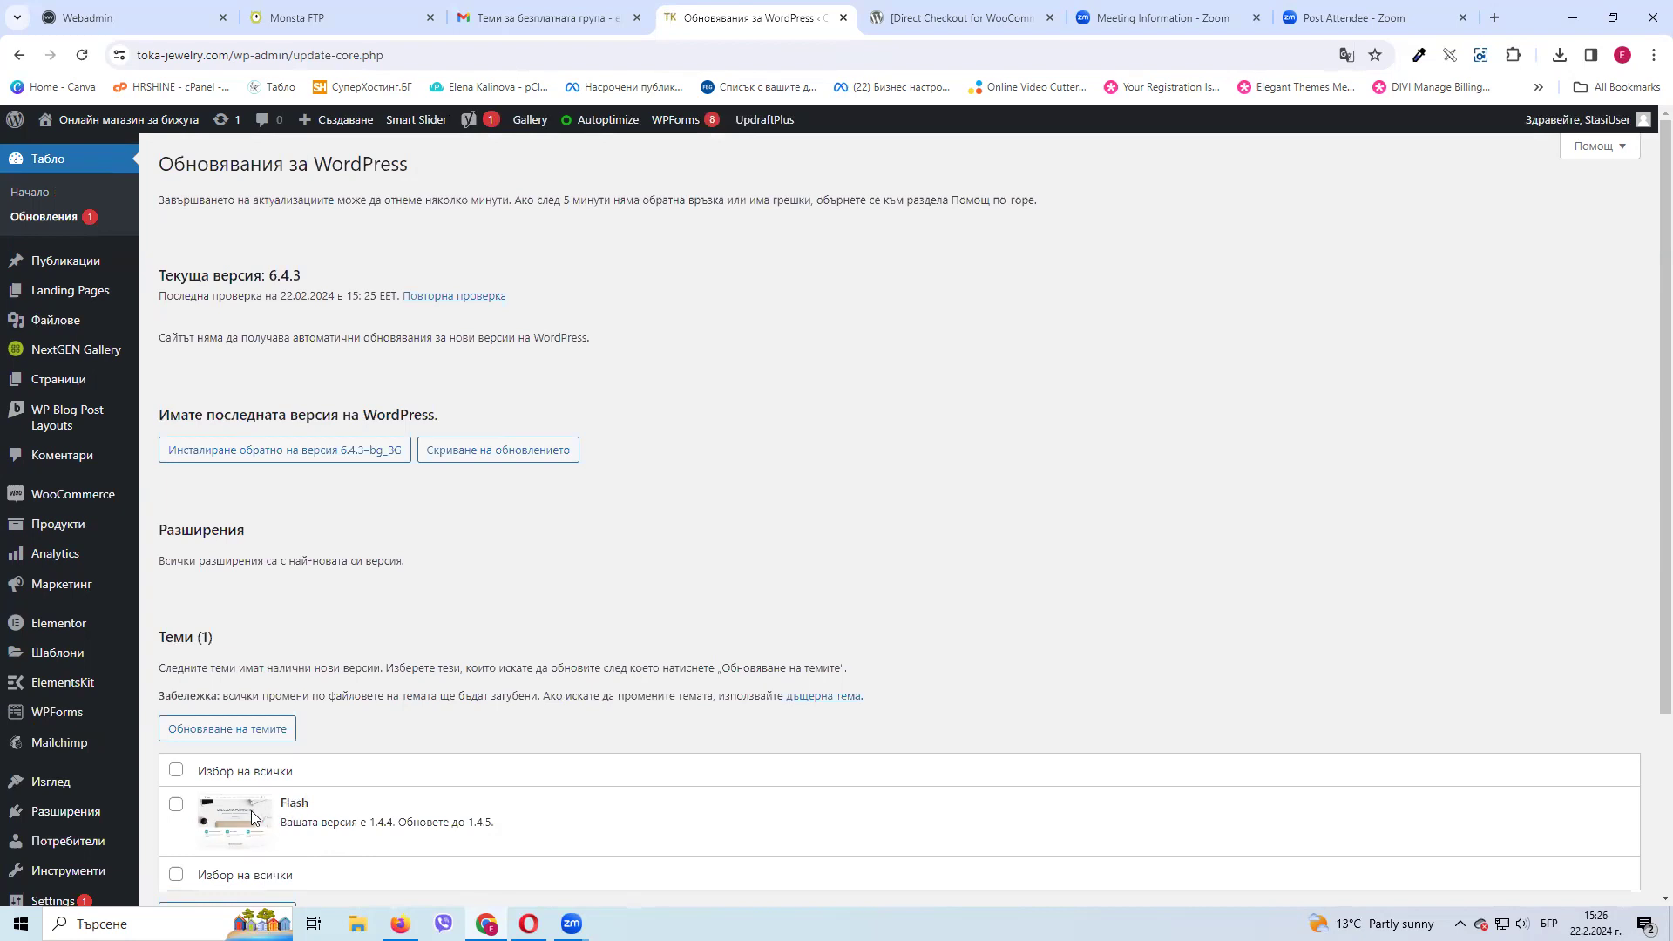
mouse_move(50, 792)
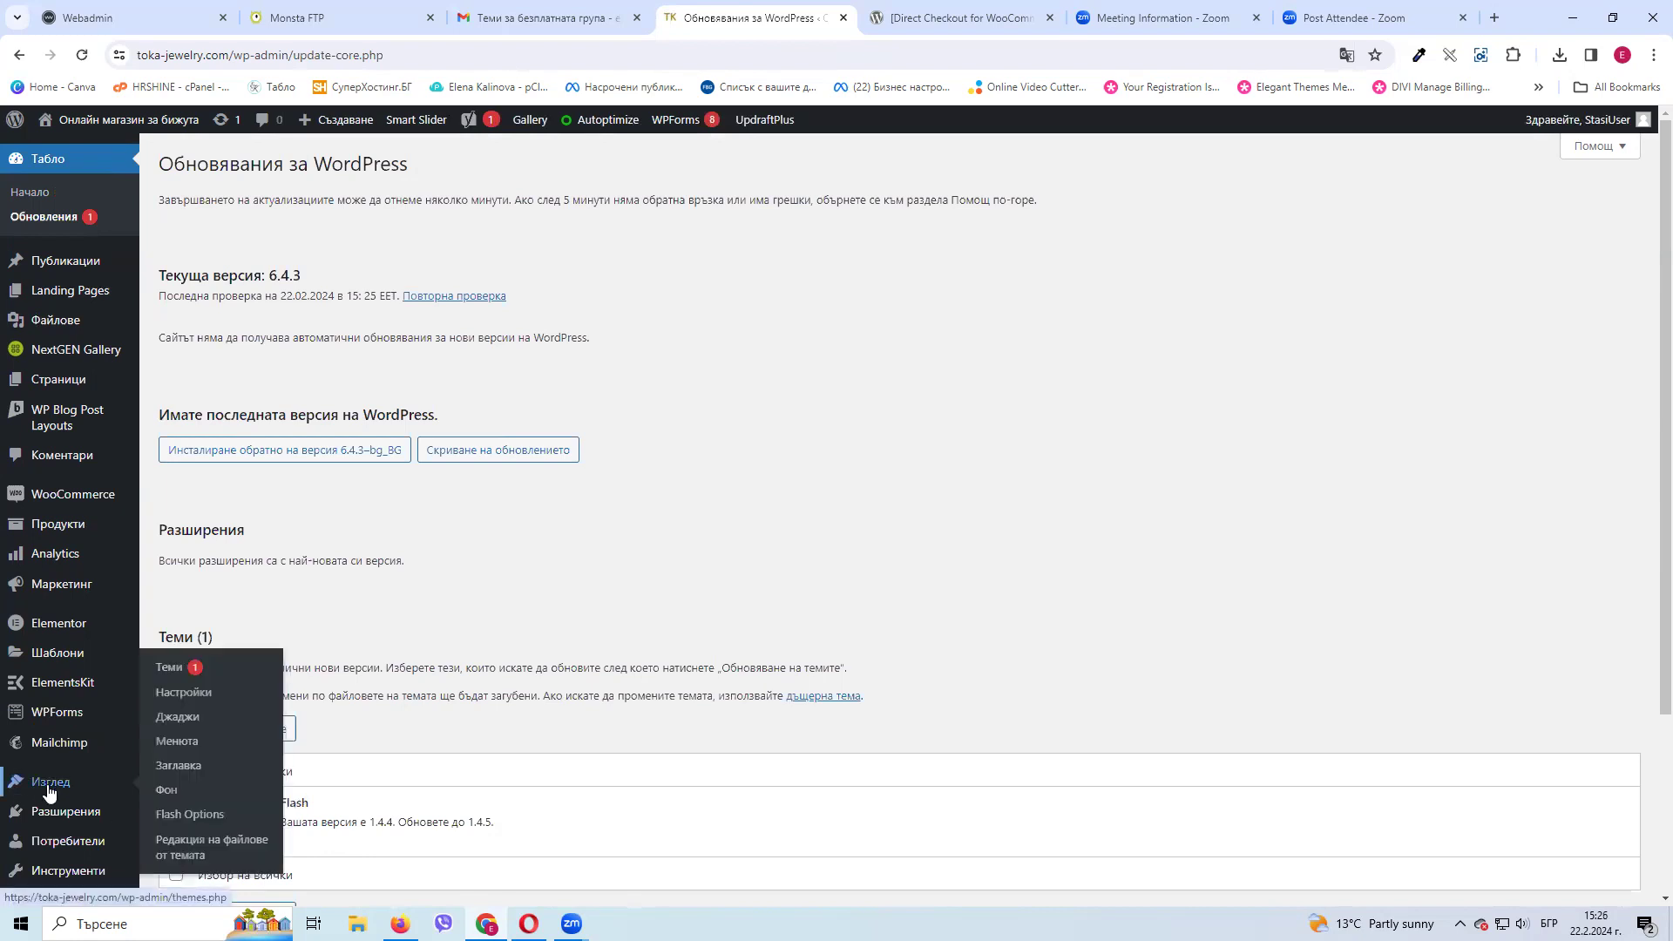
click(184, 672)
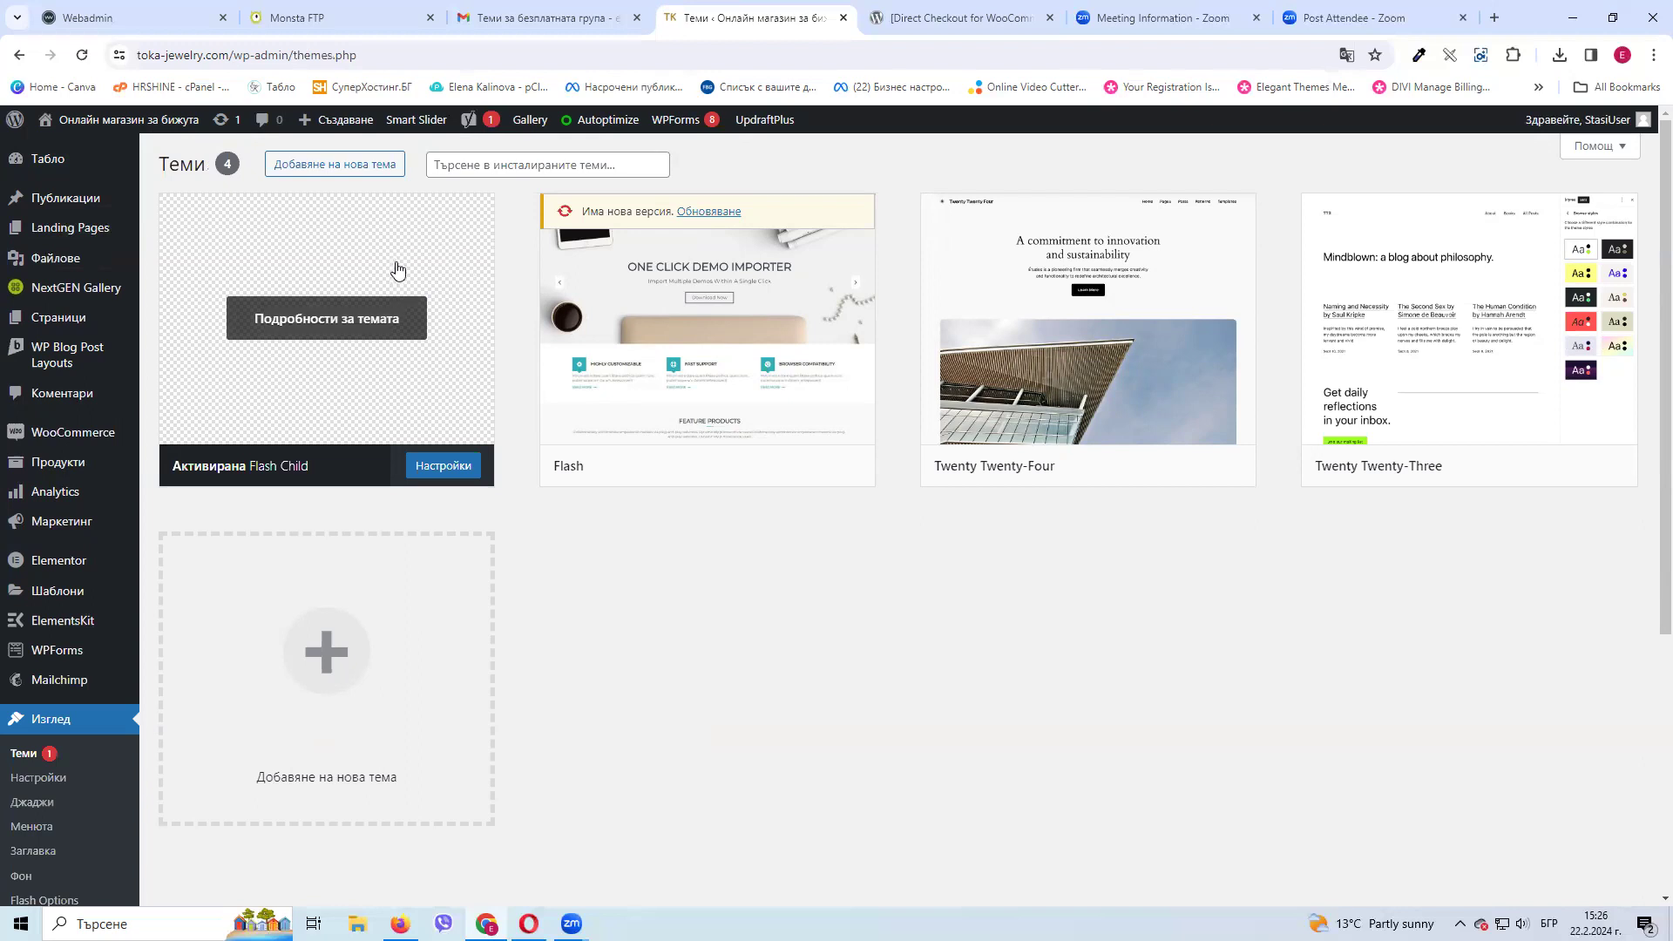
click(694, 213)
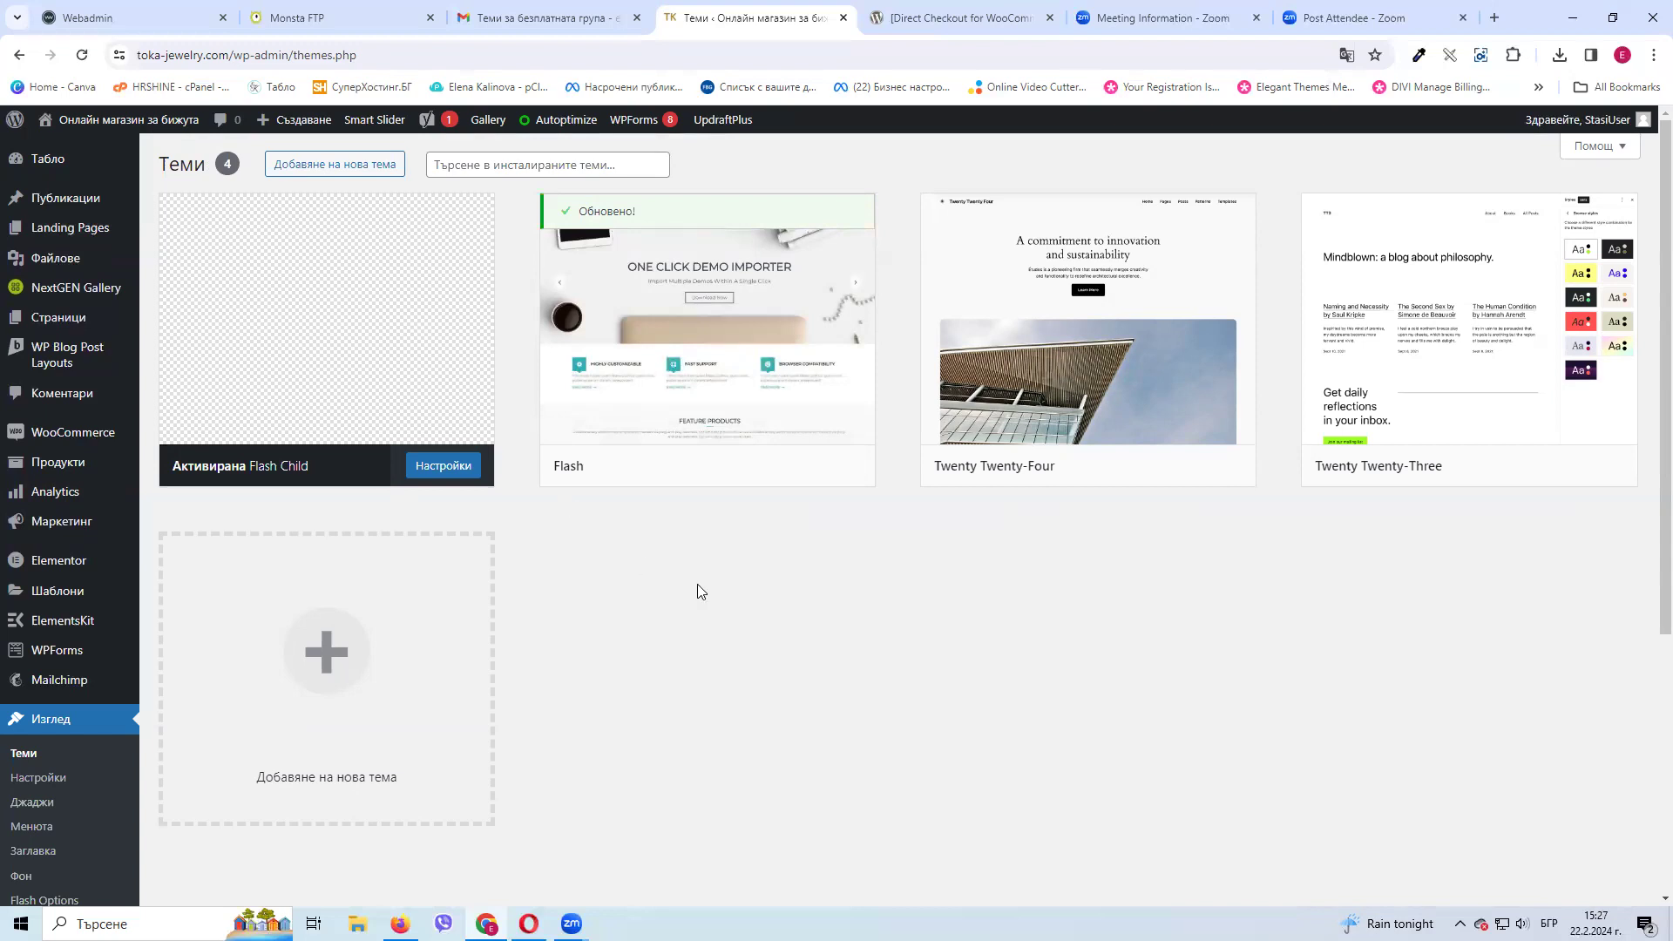
Switch to Firefox, load toka-jewelry.com in a maximized window and inspect the home page down to its footer
click(400, 923)
click(510, 178)
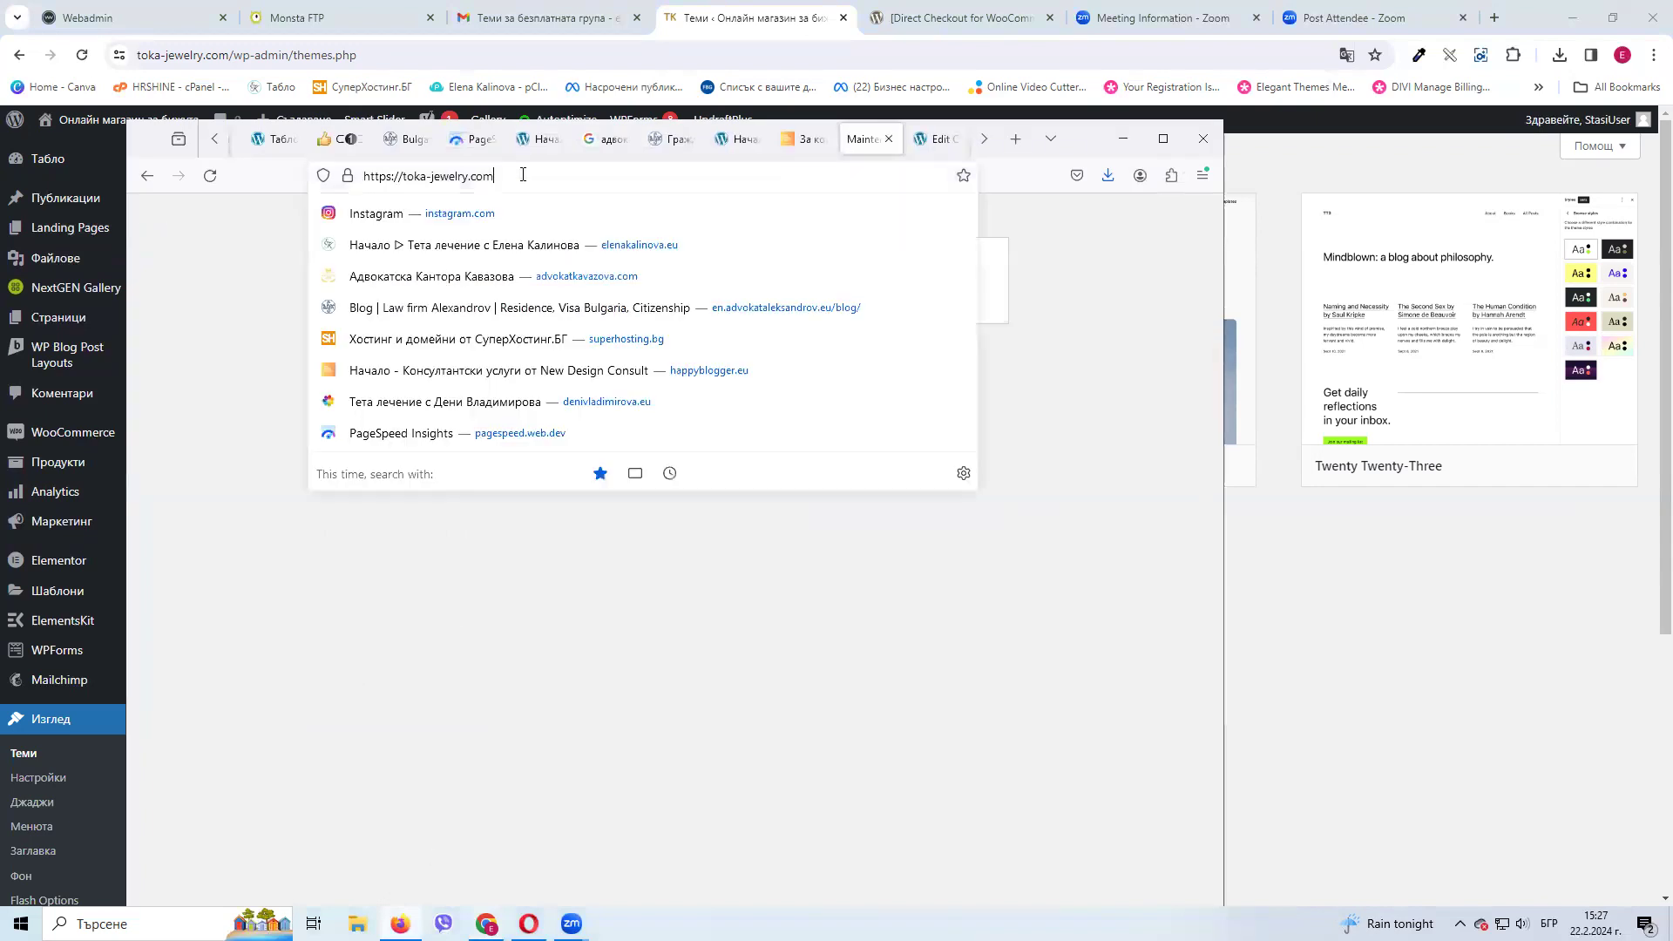
key(Return)
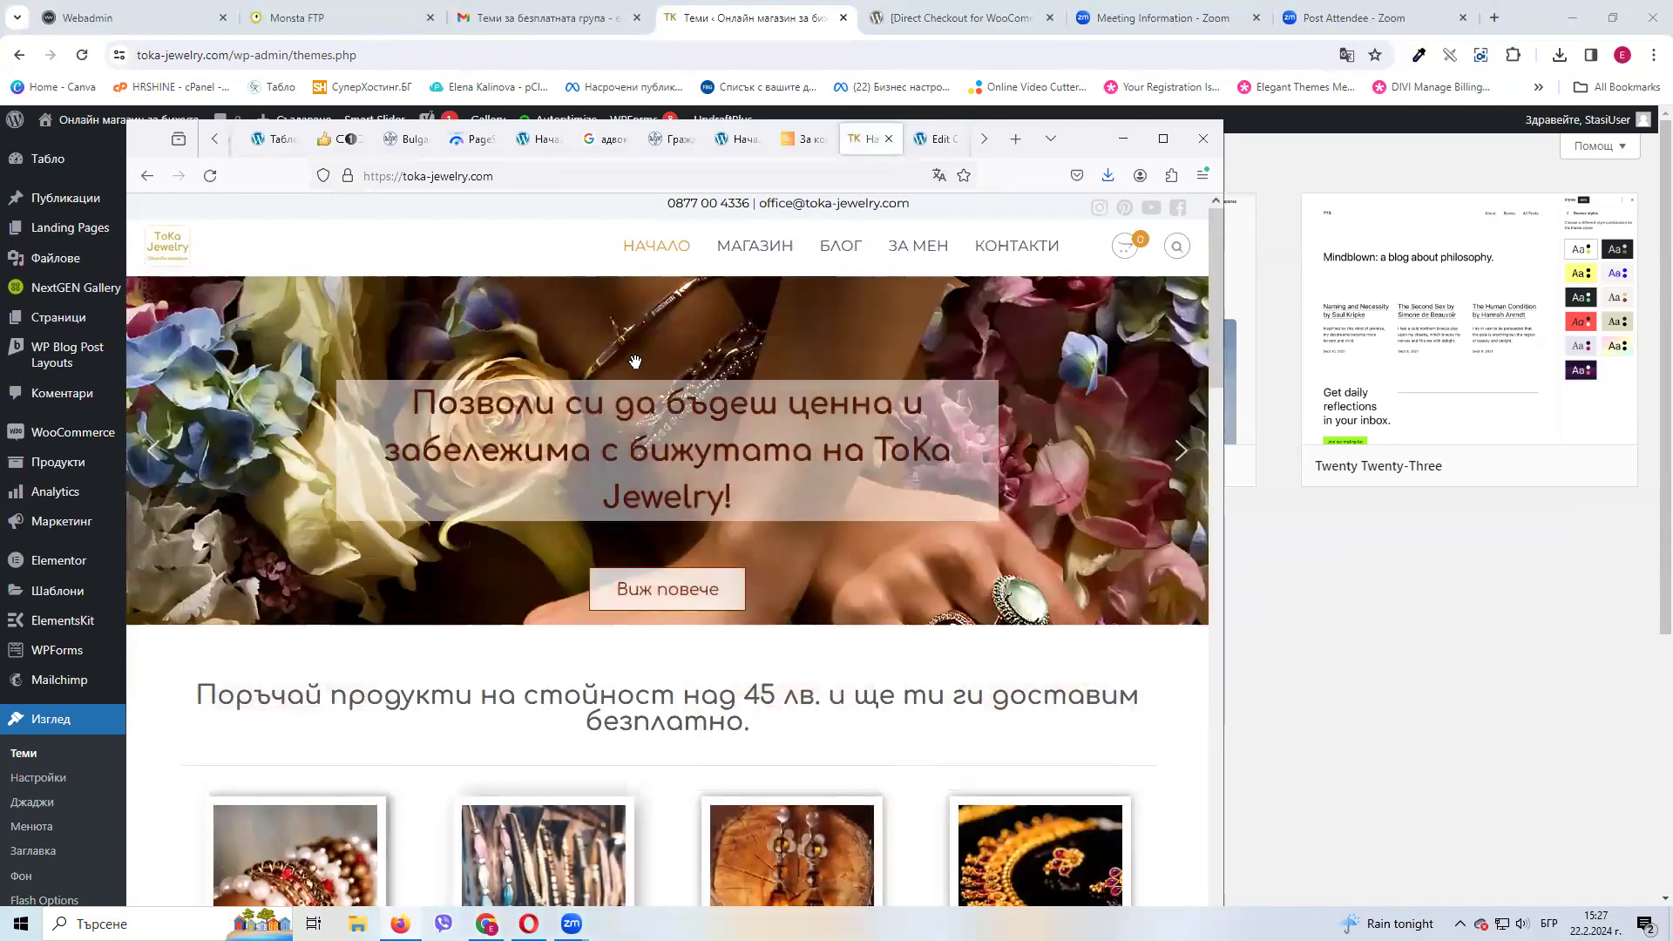
click(1163, 139)
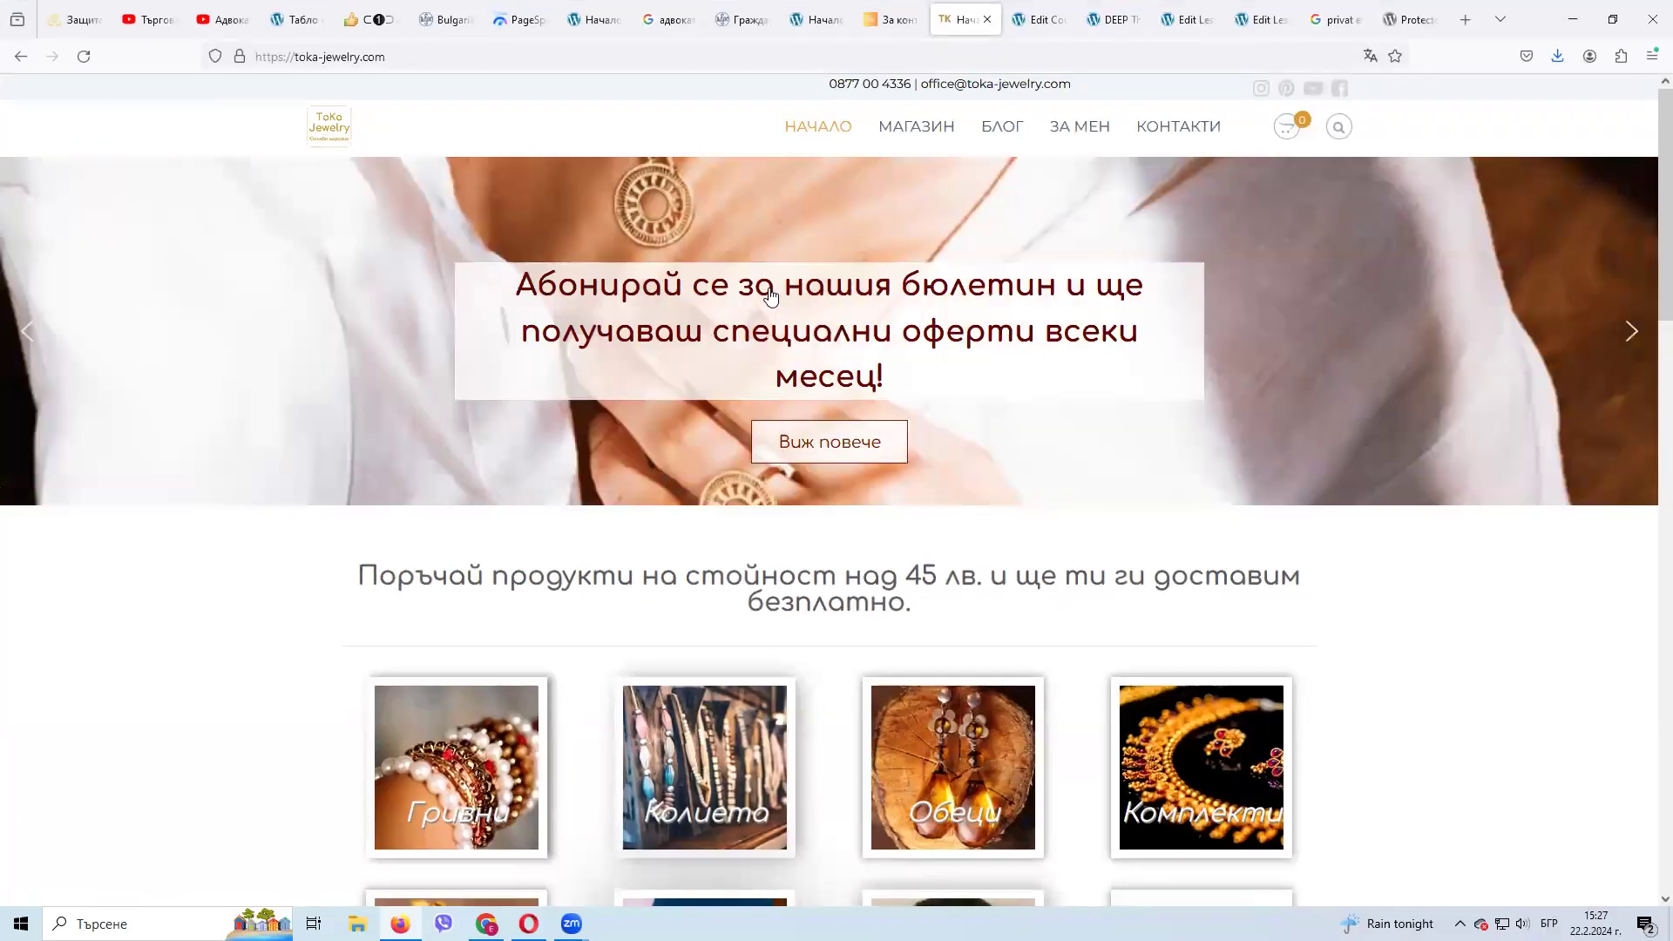
scroll(770, 296, down, 12)
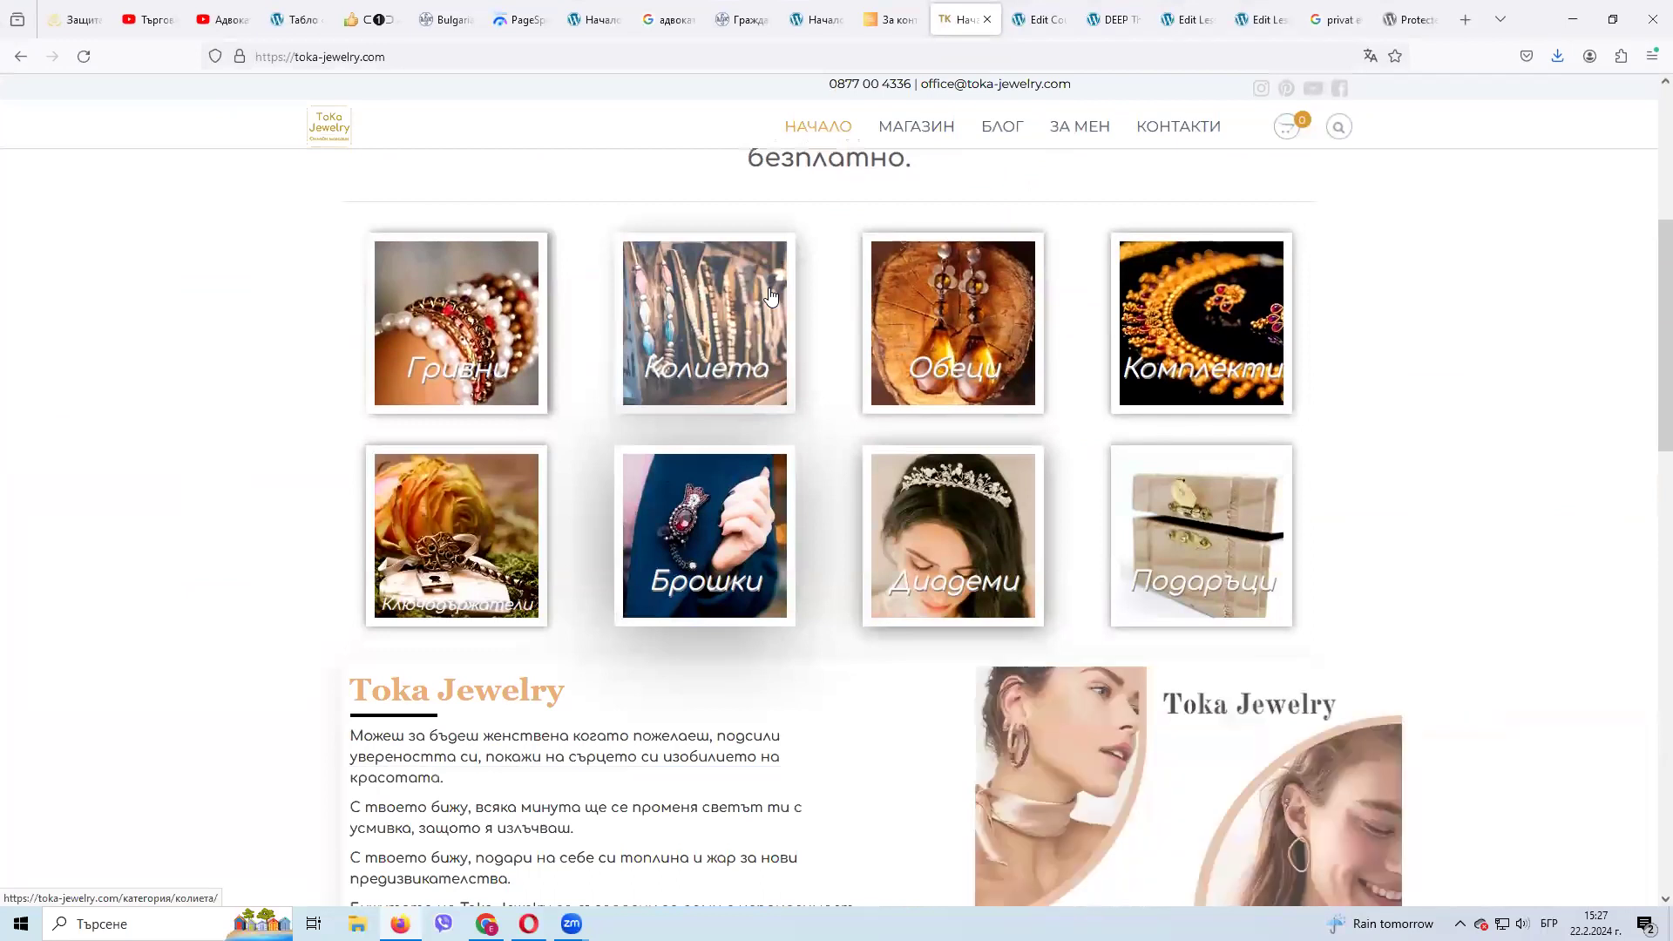
scroll(770, 297, down, 8)
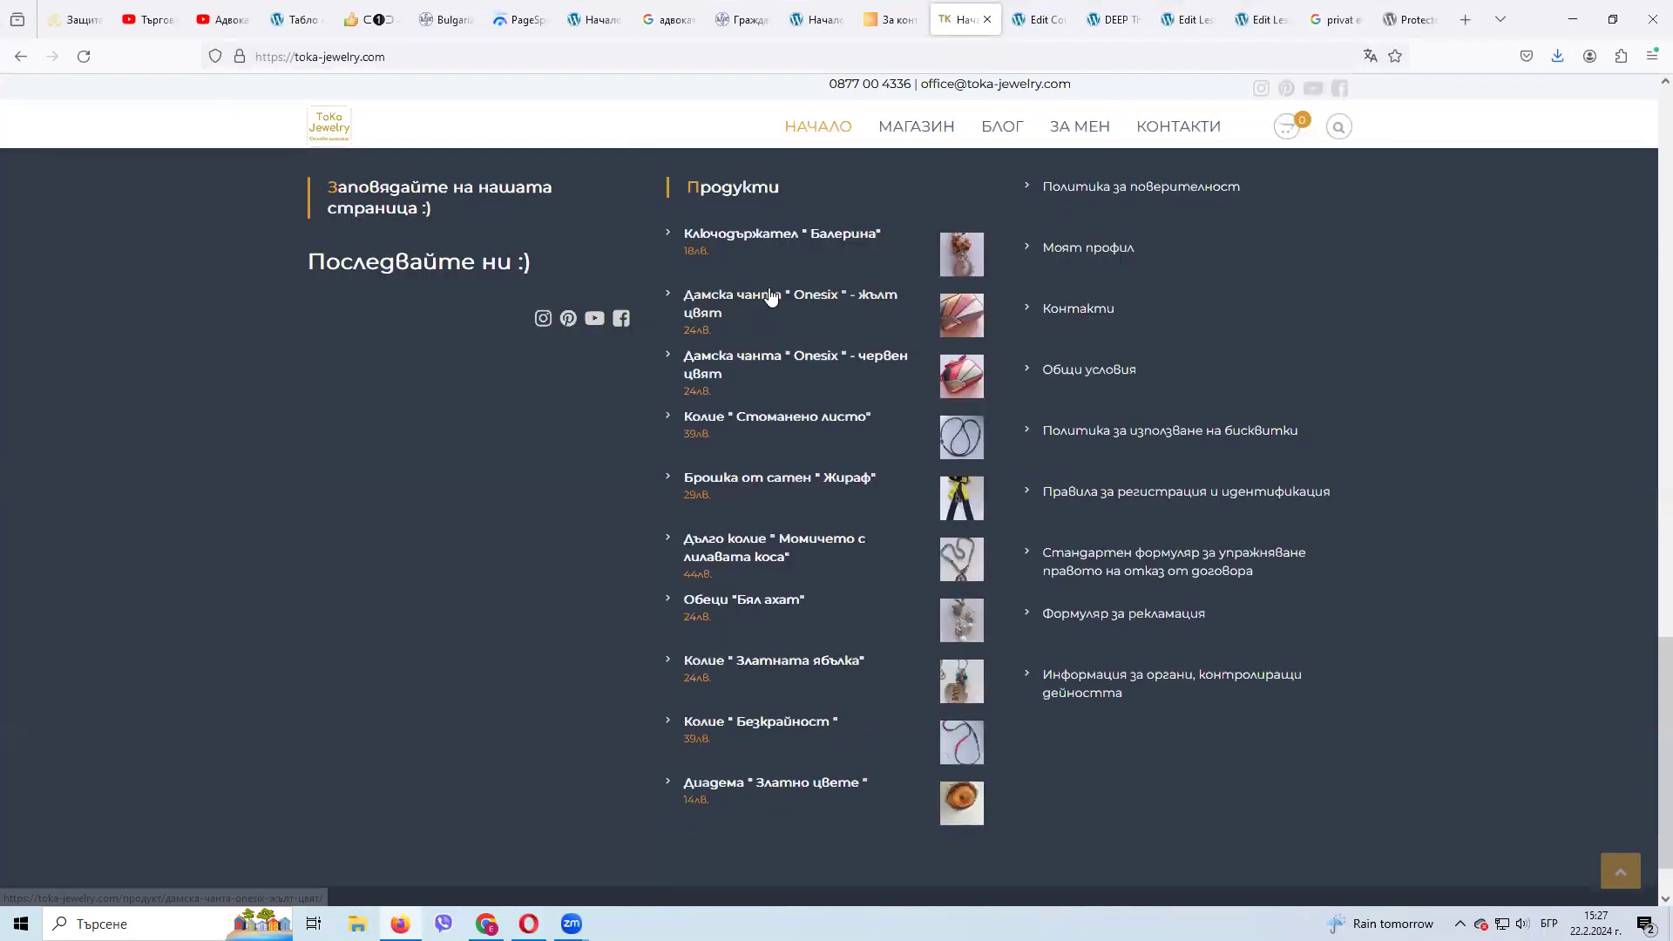
click(1619, 870)
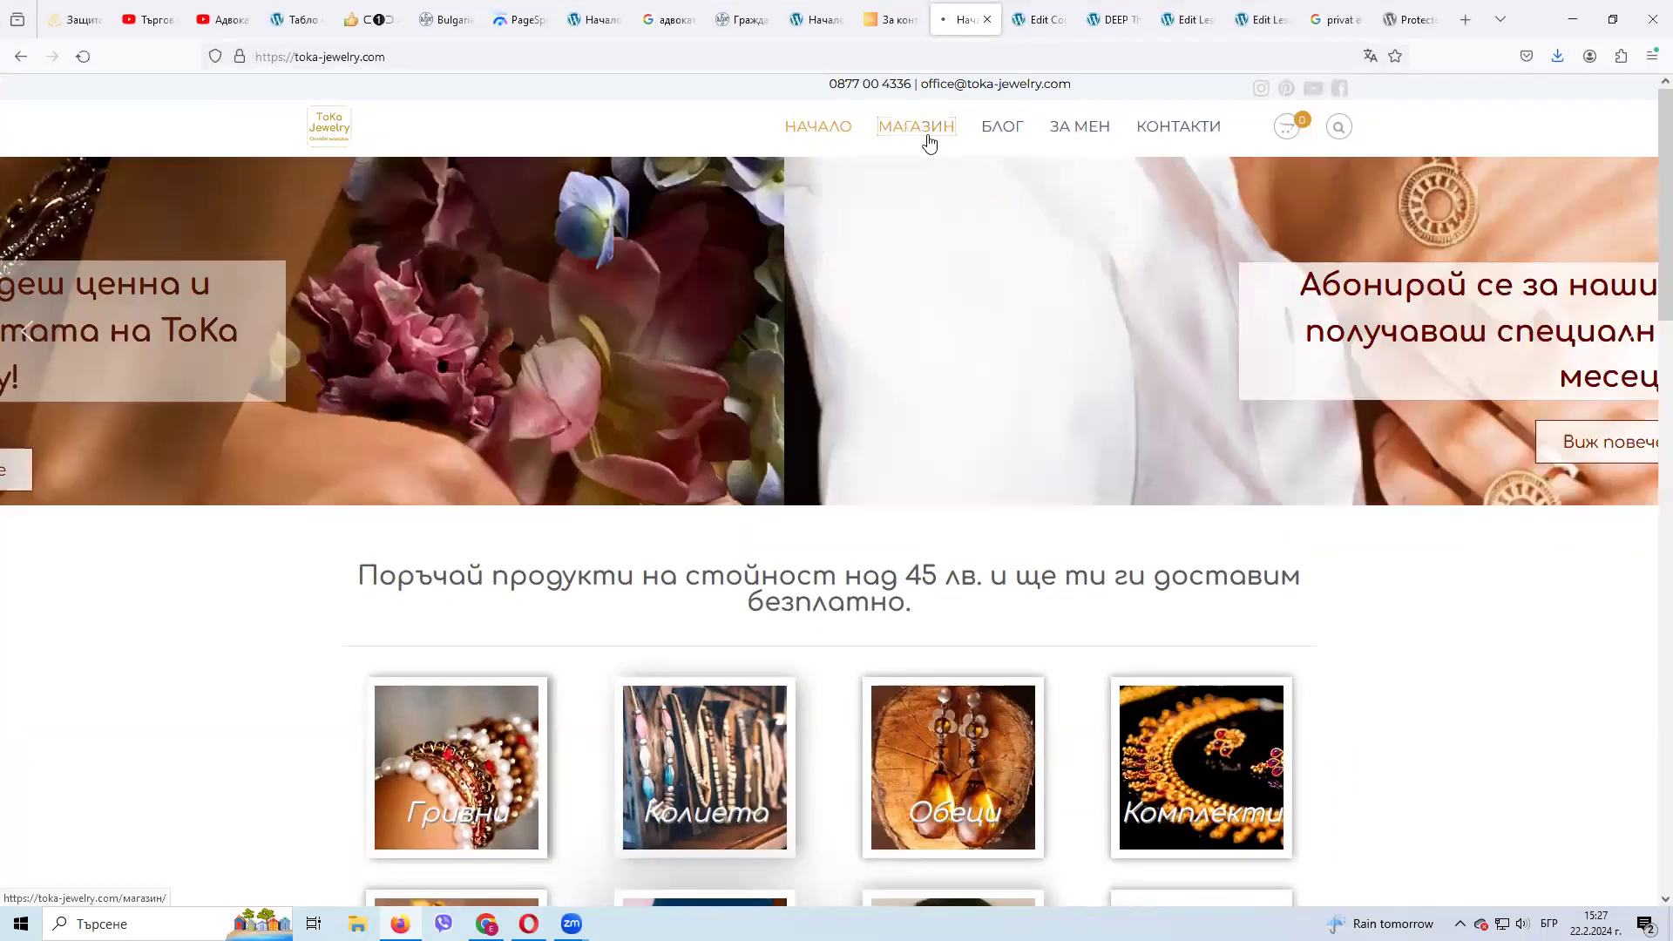
Add the yellow "Onesix" handbag from the shop to the cart and enter "тест" in the checkout's billing name
click(908, 145)
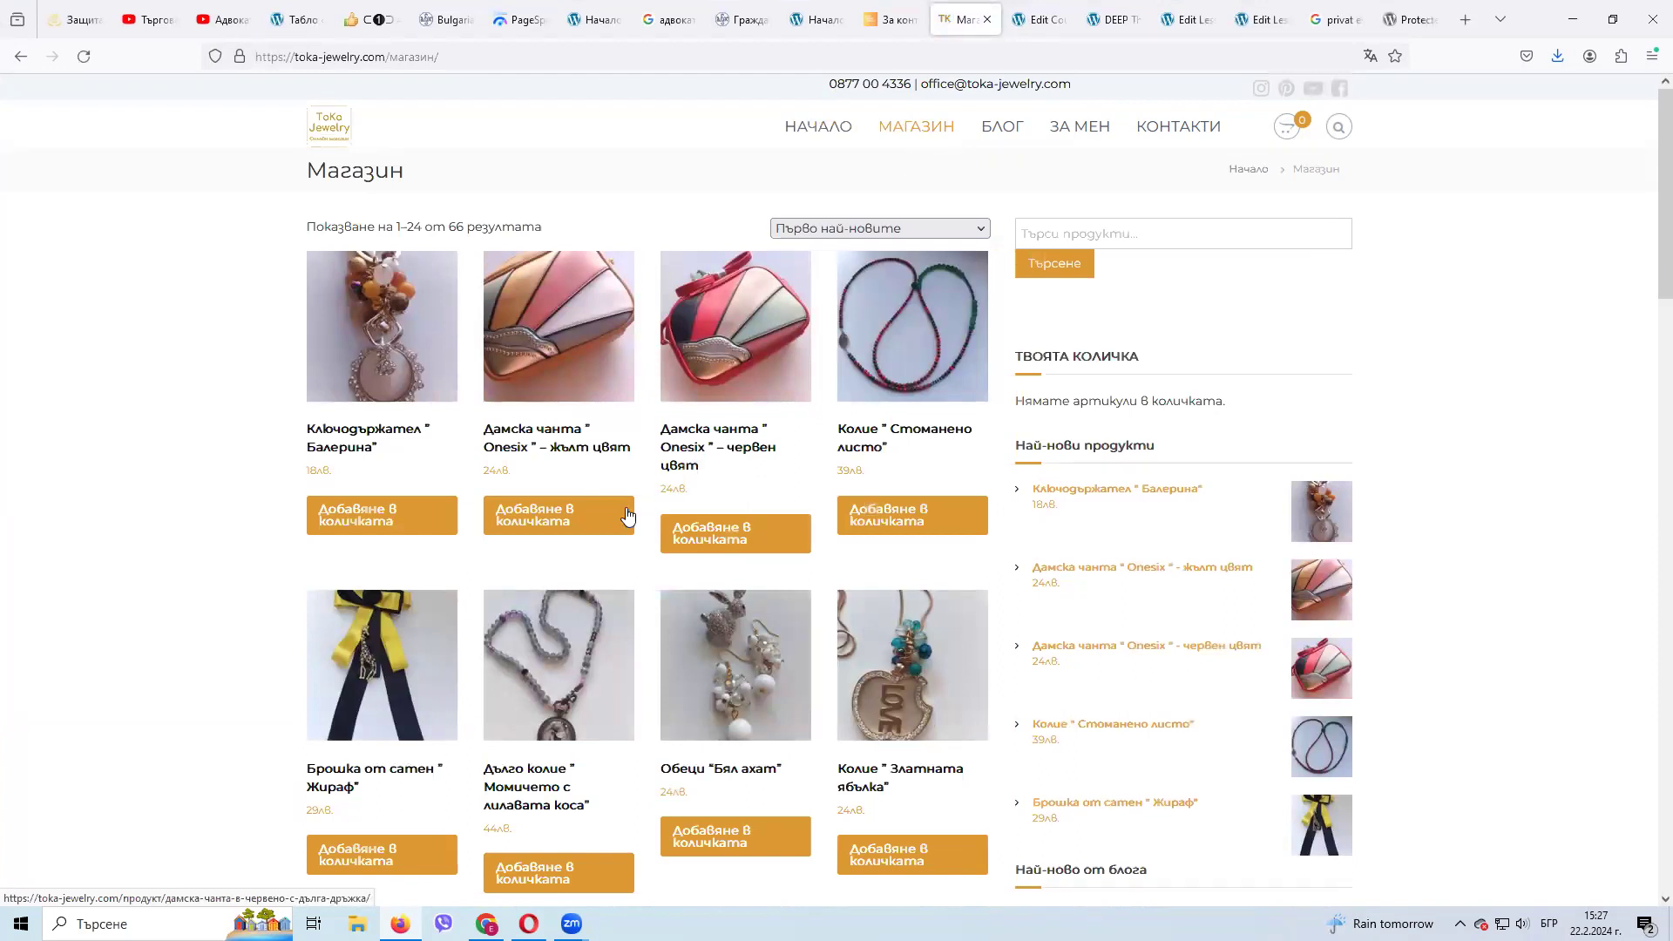
click(550, 521)
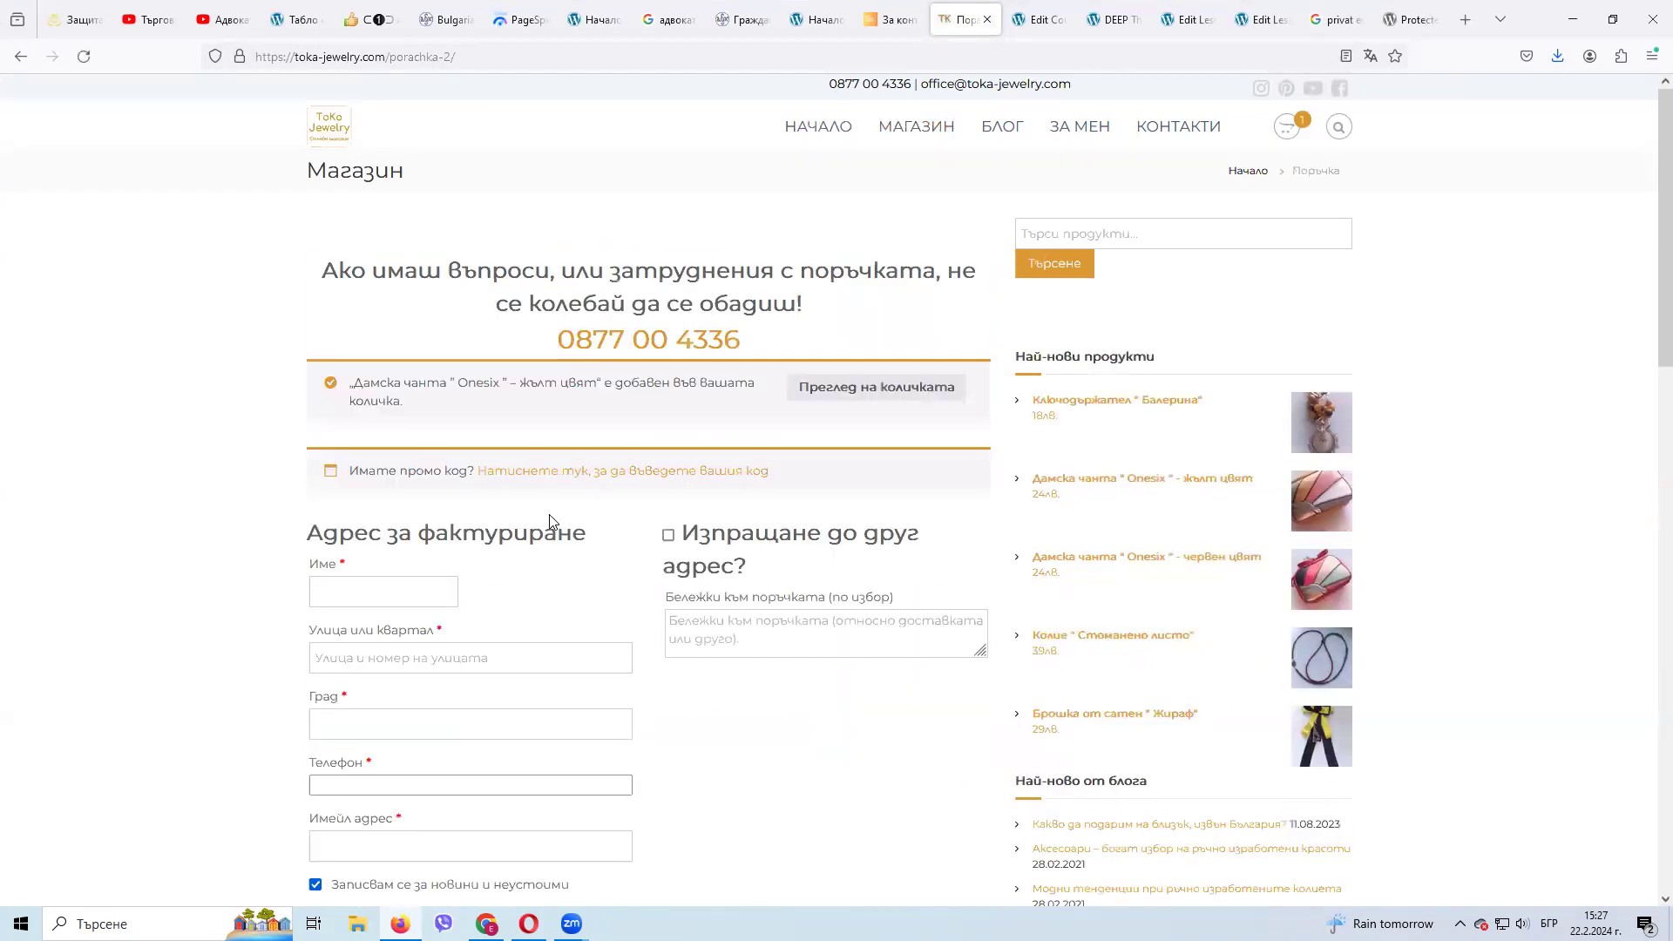
click(355, 584)
text(mcm)
key(BackSpace)
key(BackSpace)
text(ест)
click(568, 590)
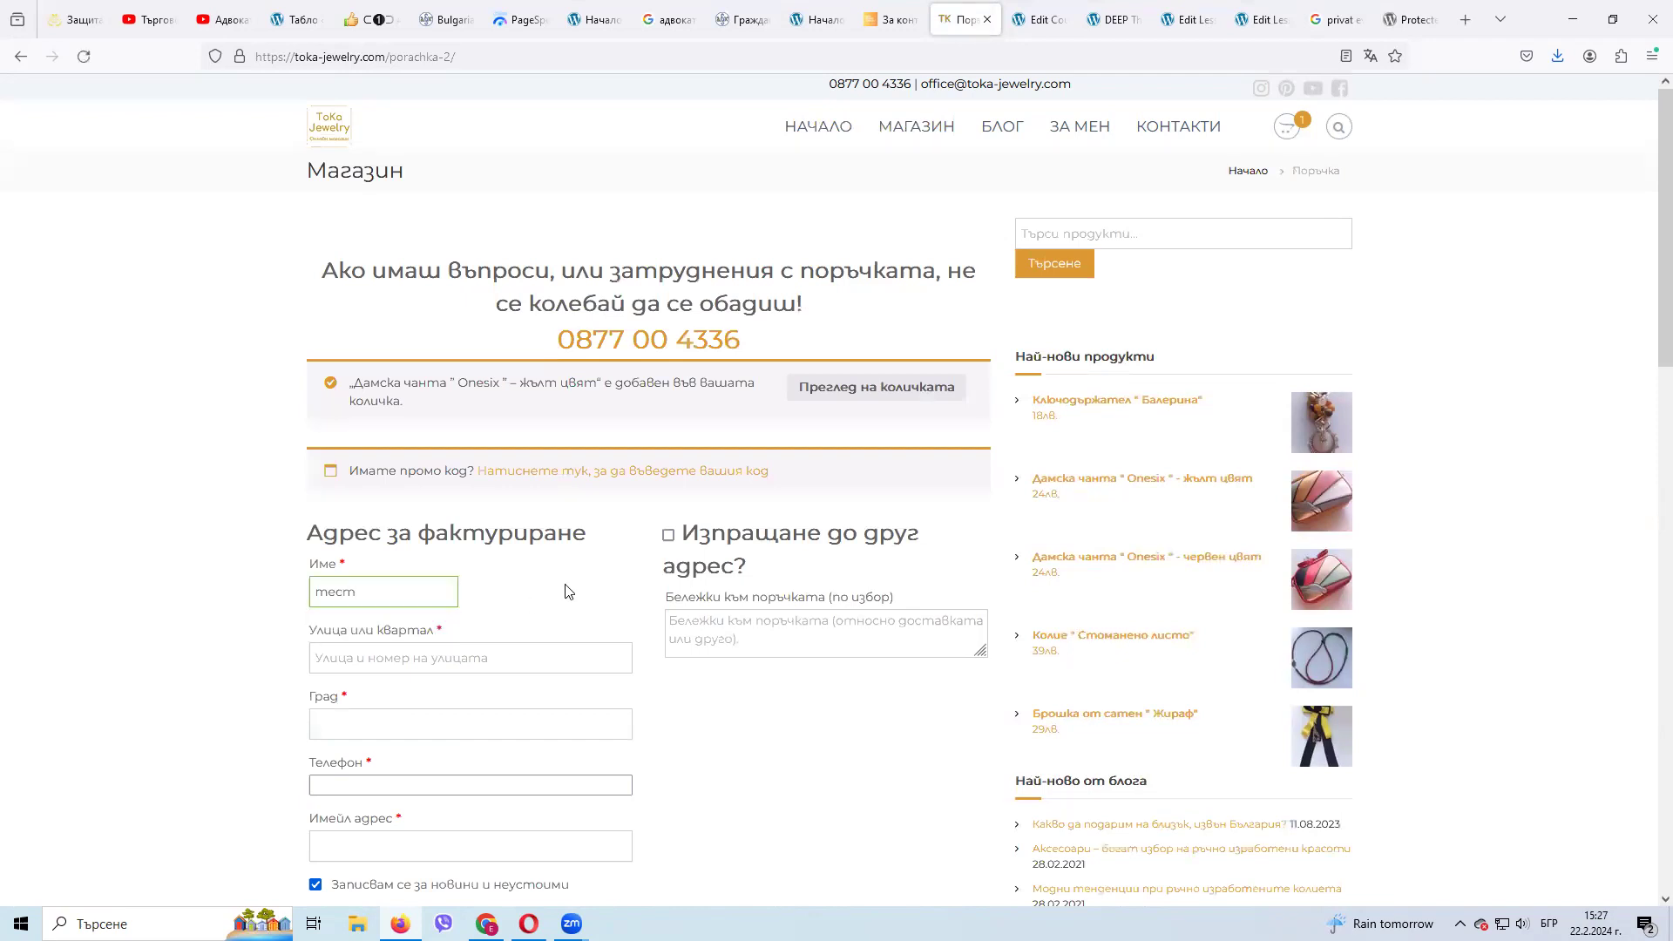
Fill in placeholder street, city and phone, pick a saved e-mail address, and opt out of news and promotions
click(411, 653)
text(рверверв)
click(370, 725)
text(рвервер)
click(360, 784)
text(5534534)
click(391, 834)
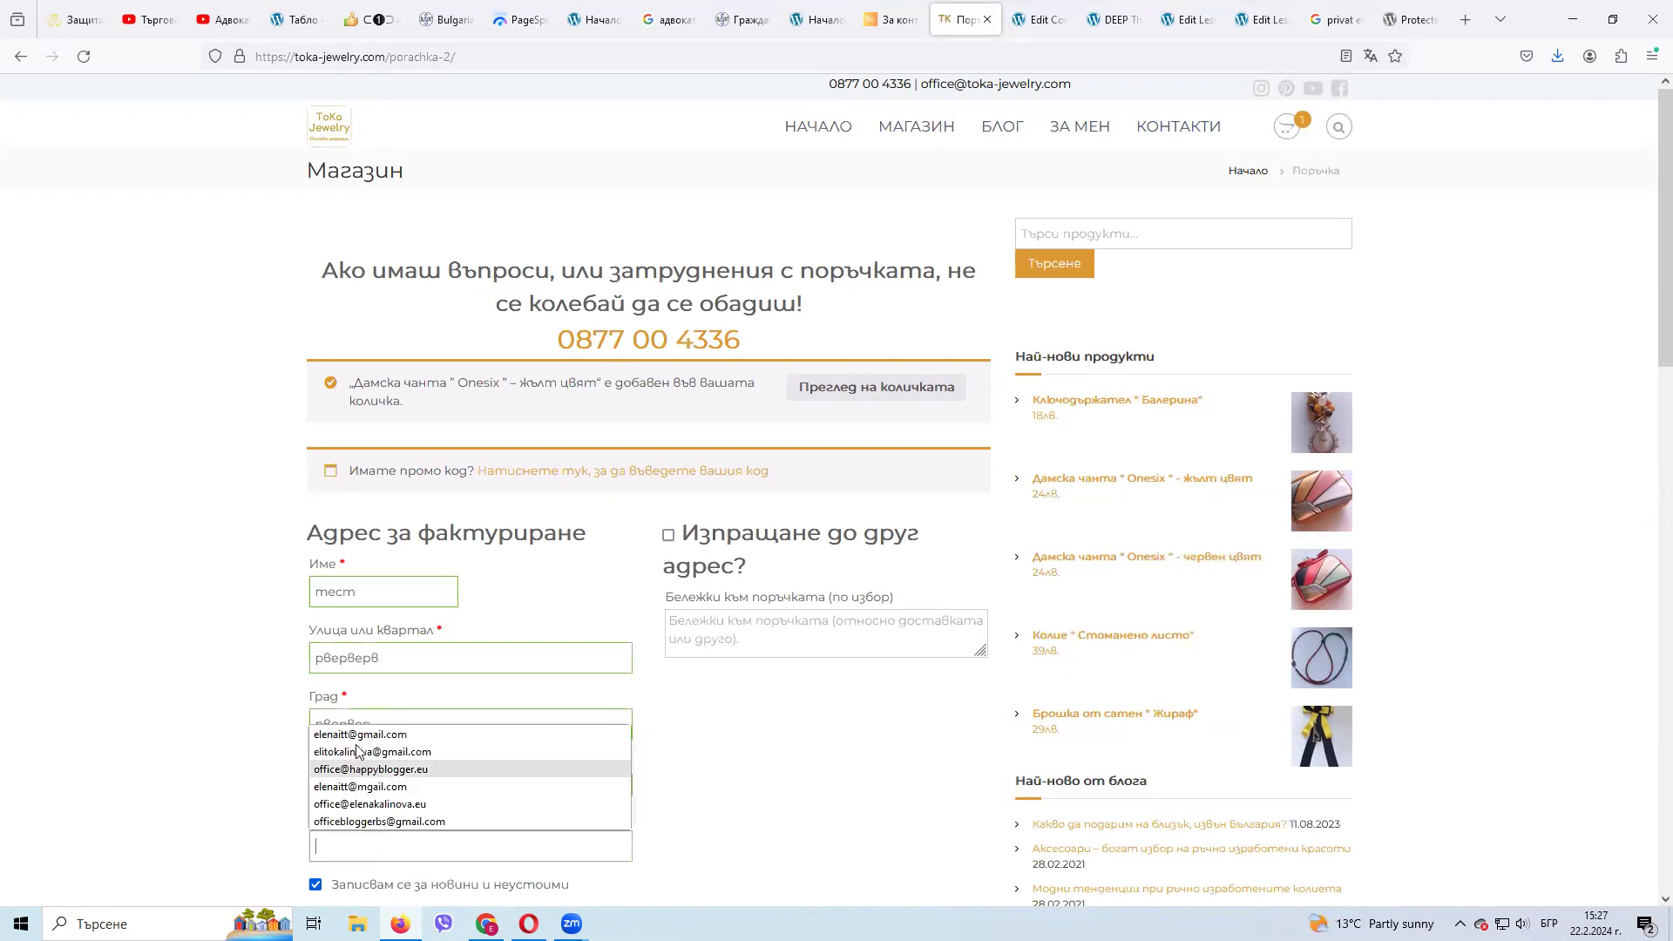
click(359, 734)
scroll(746, 751, down, 5)
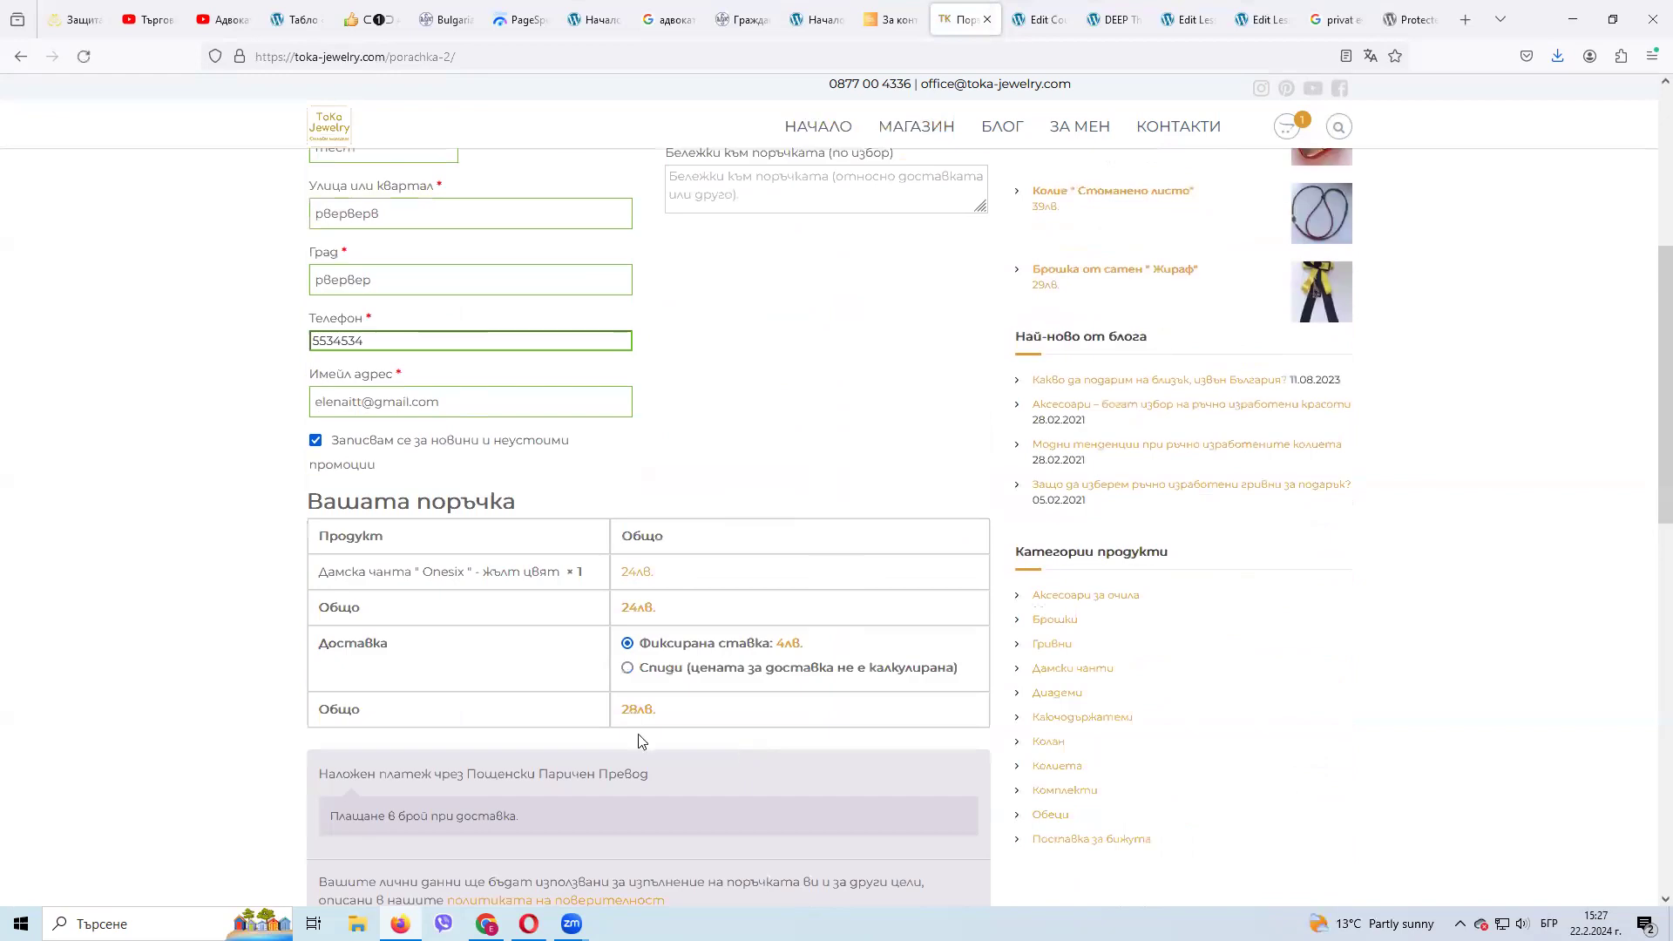
click(316, 441)
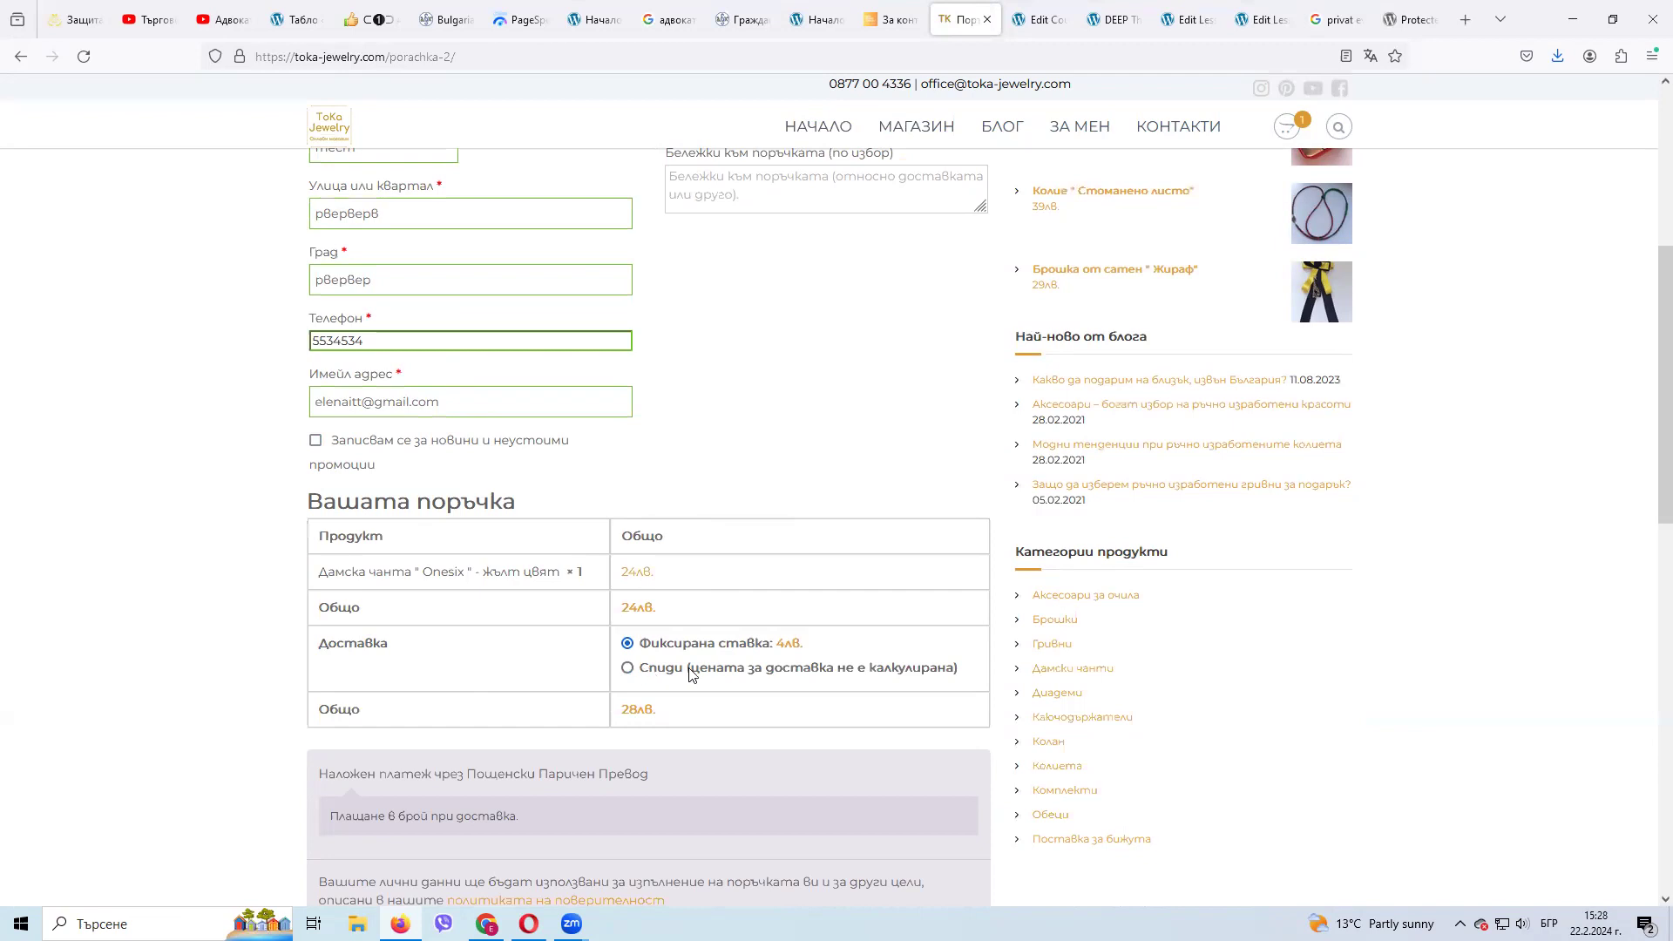
Try the Спиди delivery option, examine its address fields, and switch delivery back to Фиксирана ставка
click(628, 668)
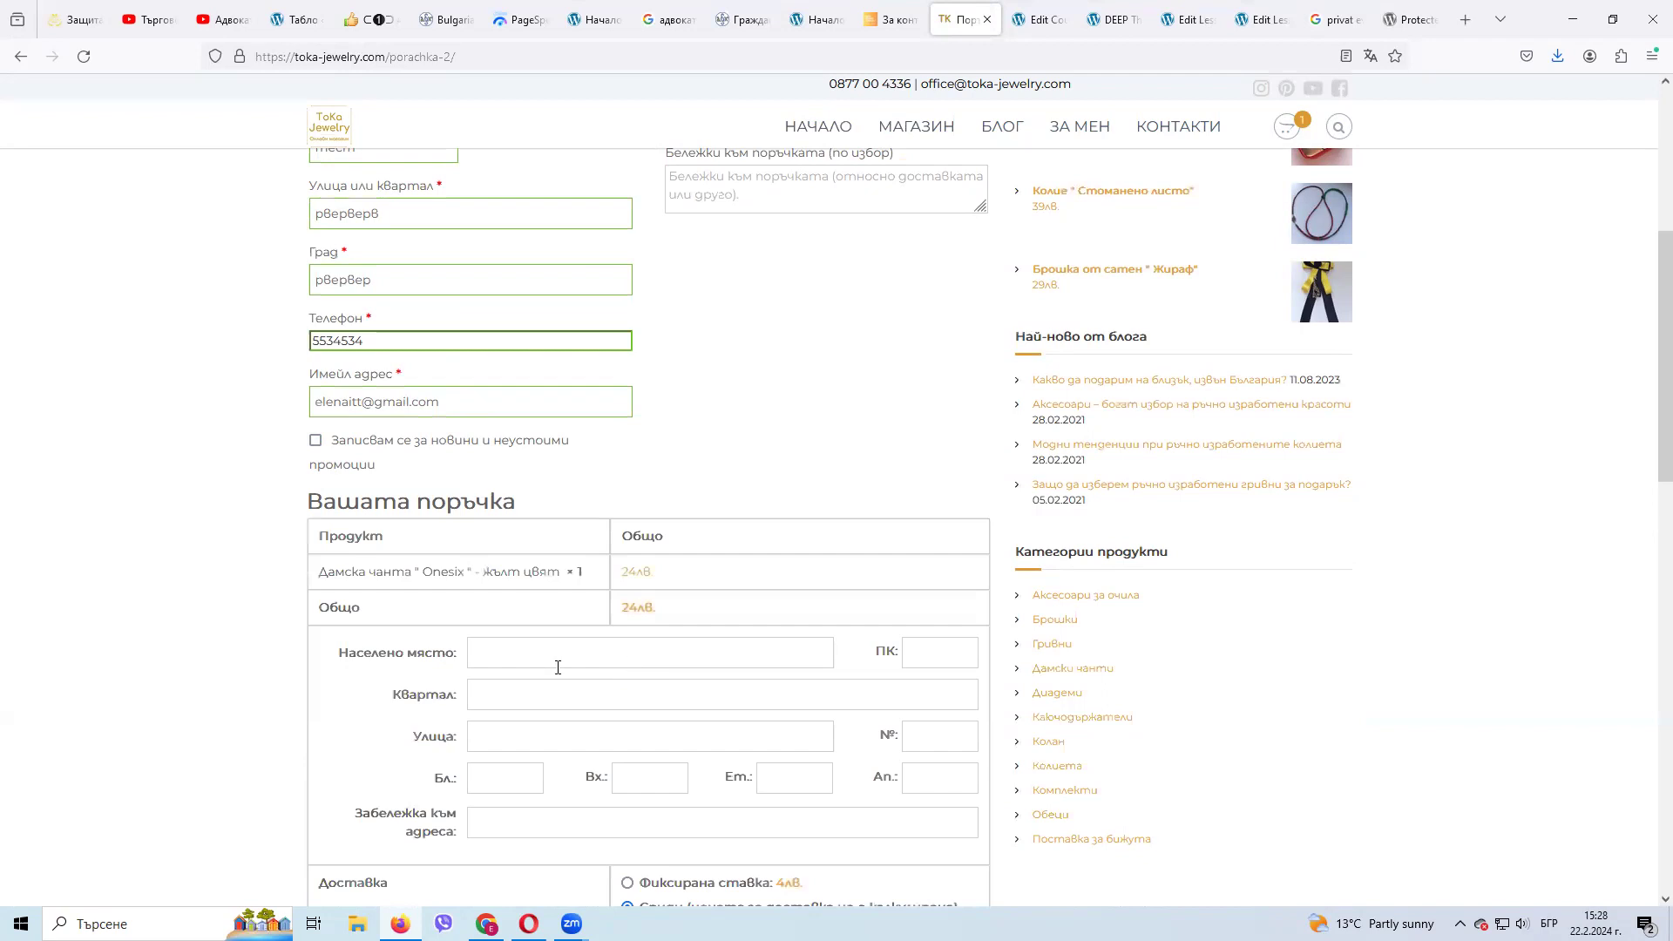
scroll(571, 697, down, 2)
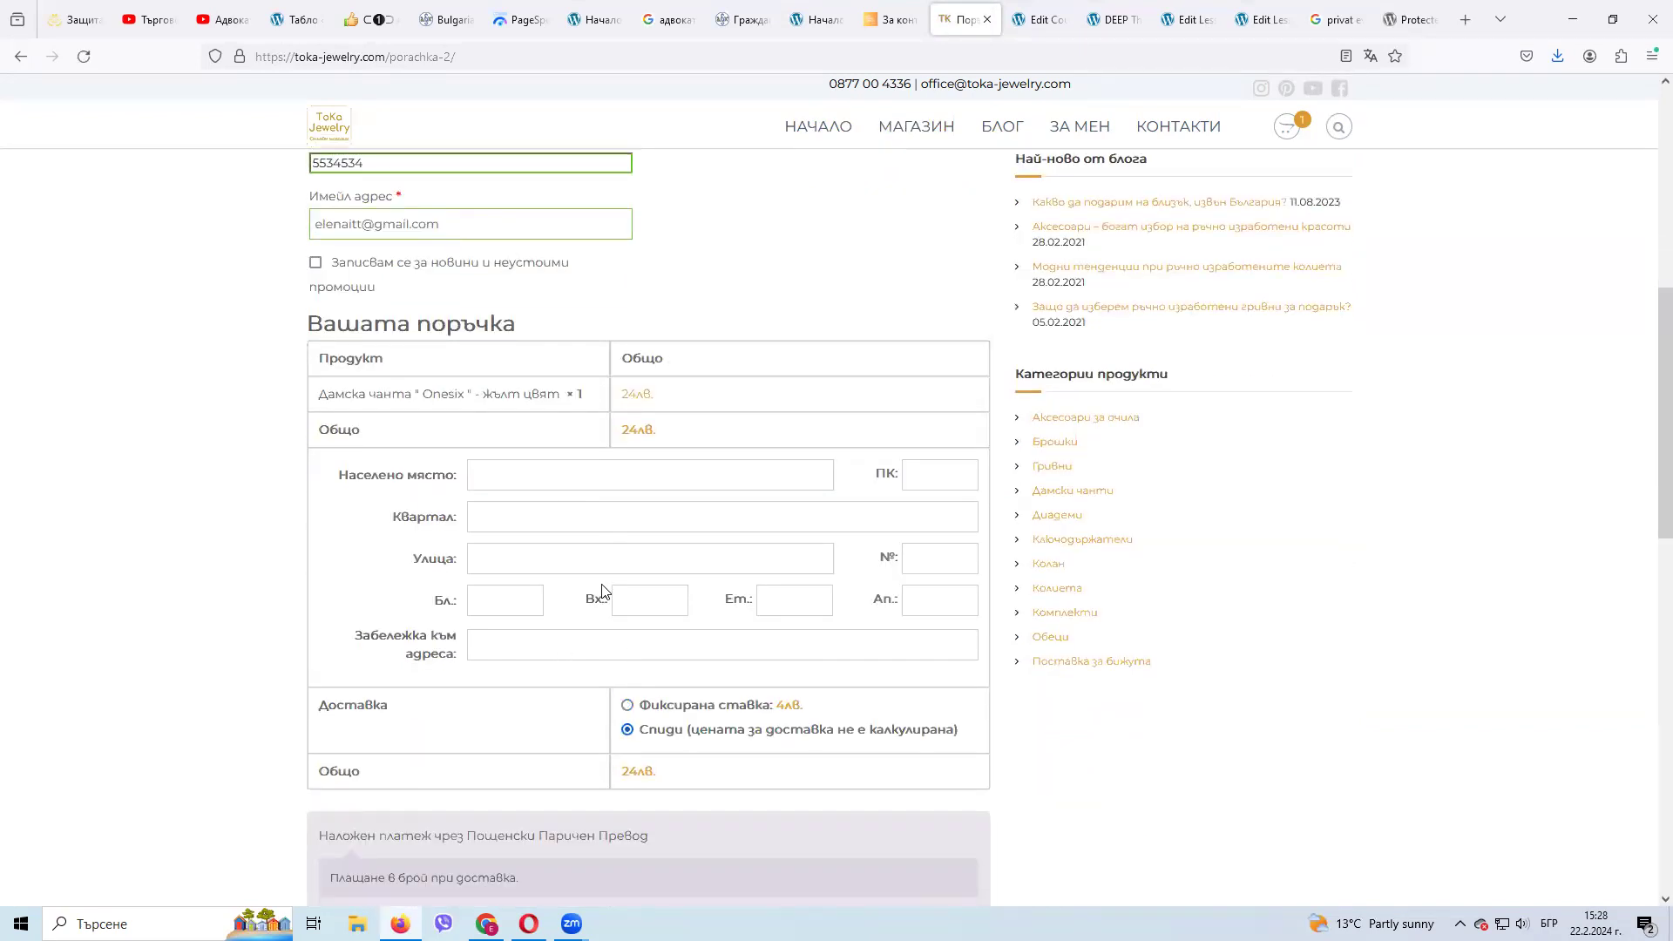
click(514, 476)
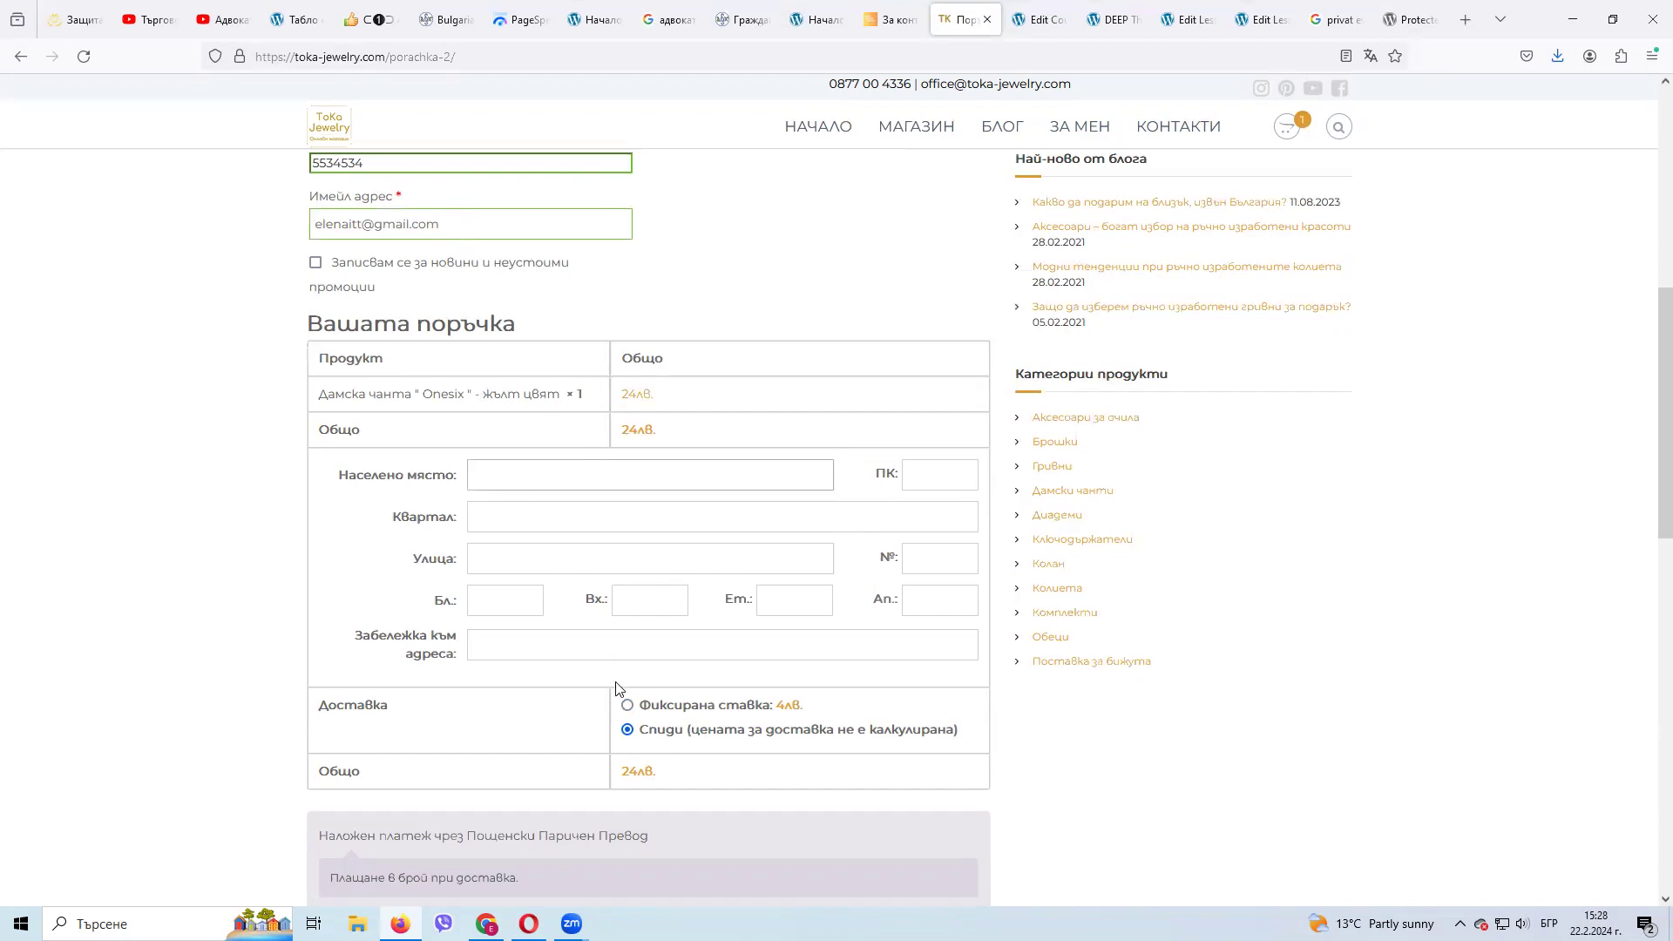
scroll(609, 697, down, 2)
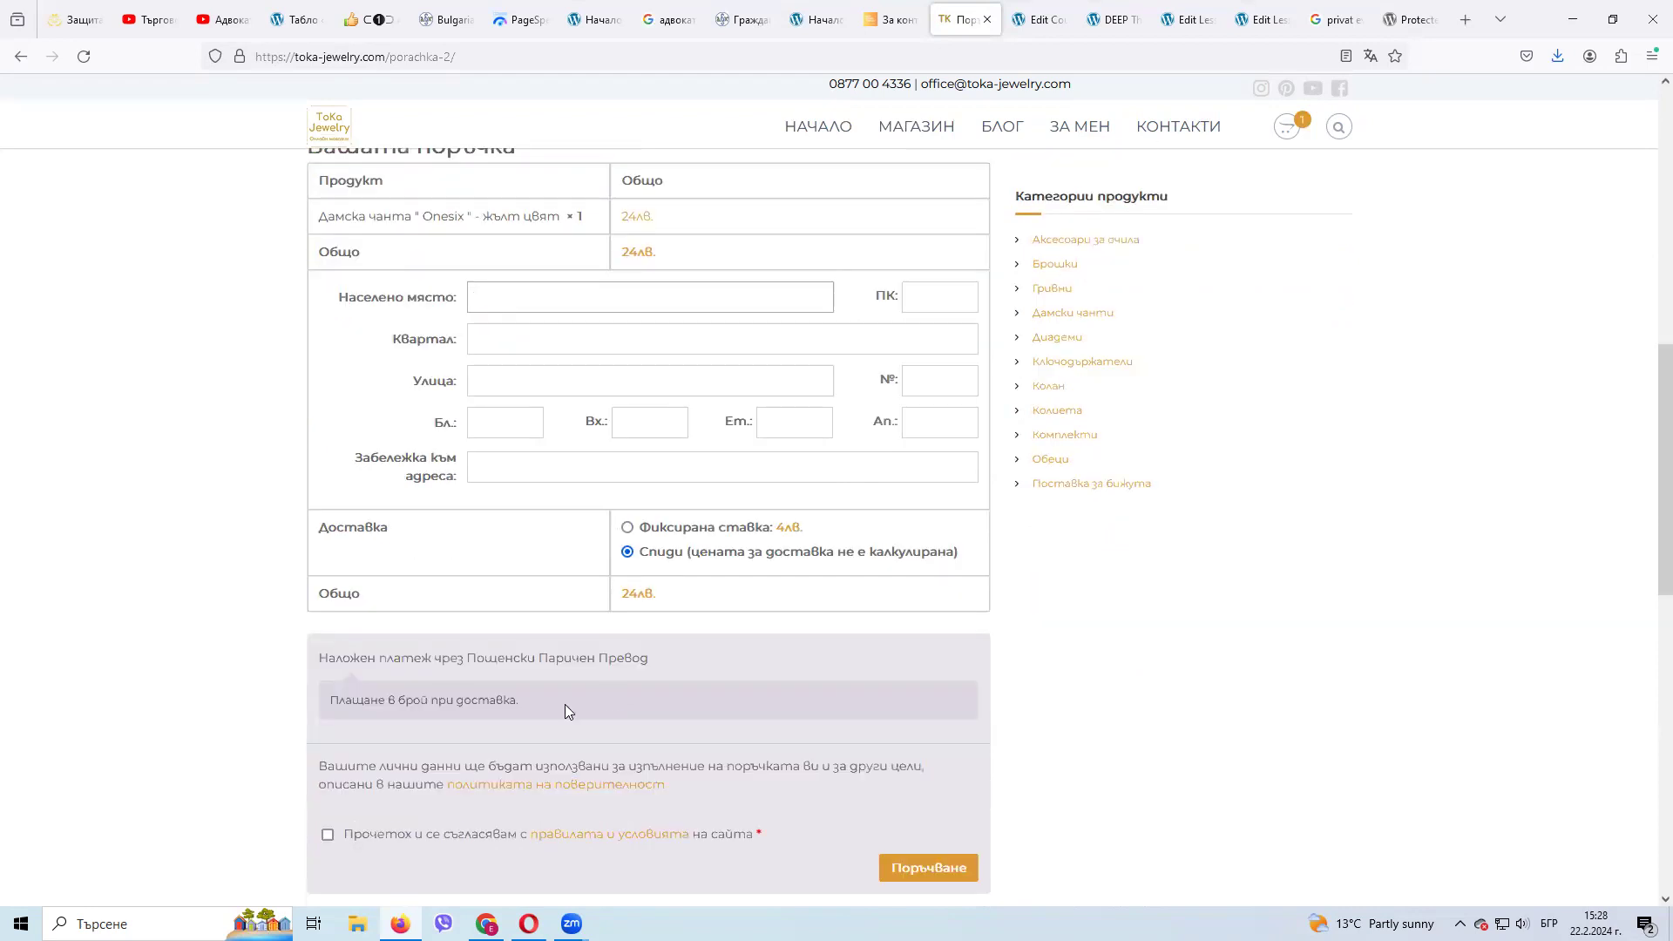
click(627, 527)
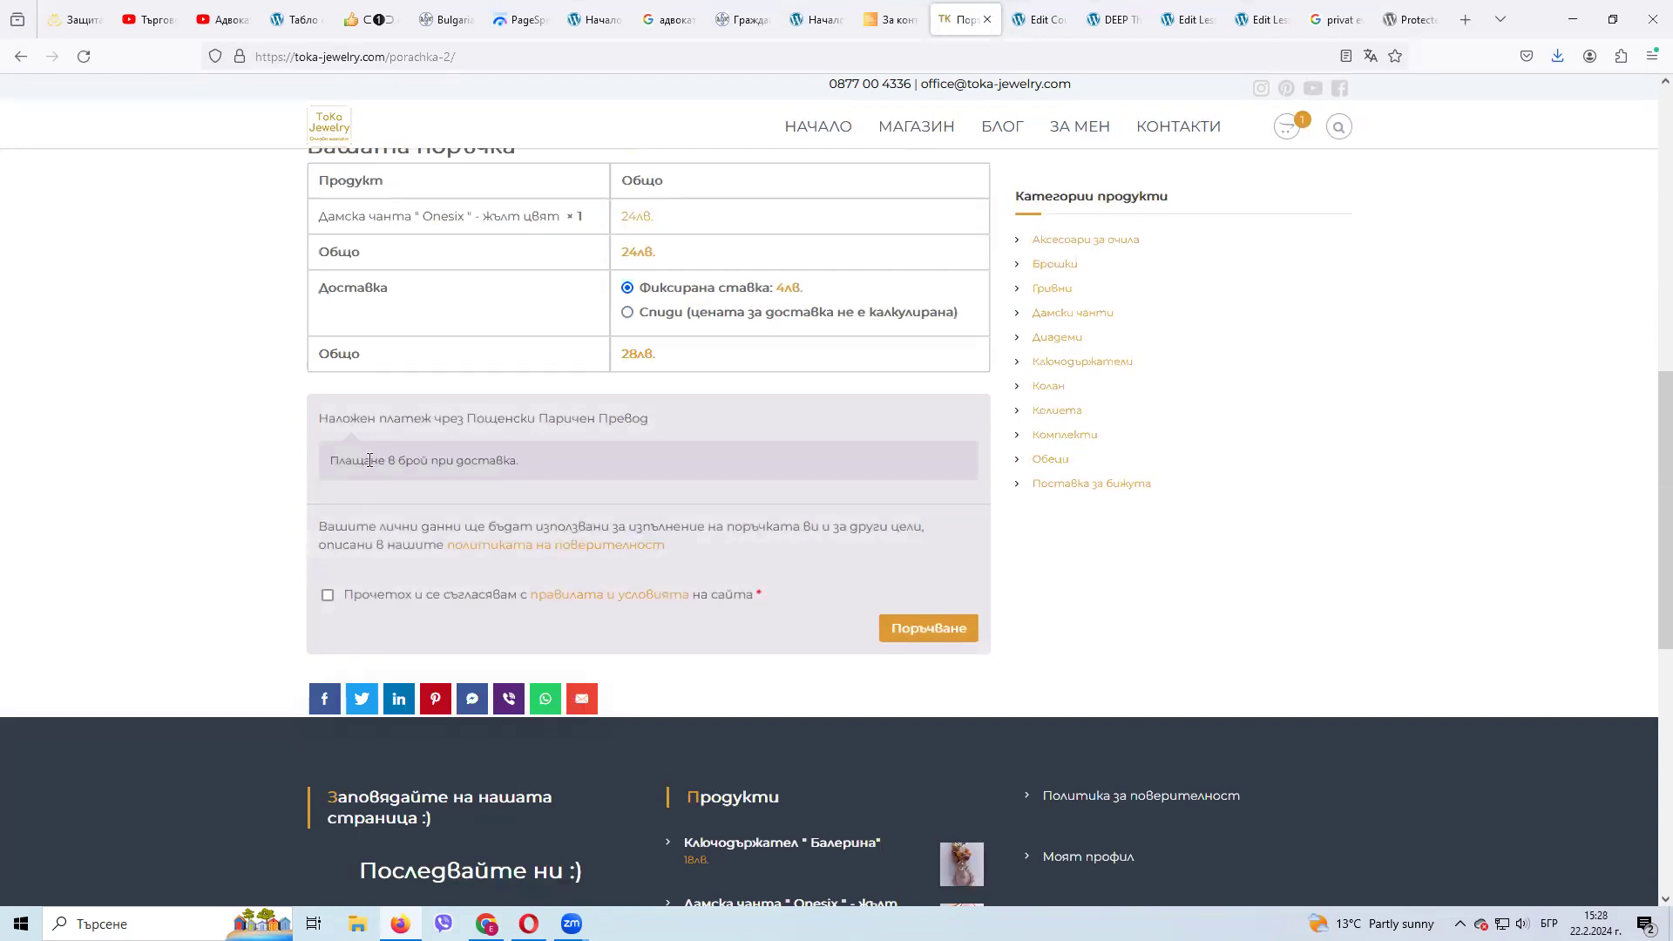
Review the cash-on-delivery text, place the test order with the terms accepted, and read its confirmation page
double_click(510, 460)
drag(395, 460, 473, 456)
click(473, 457)
click(910, 631)
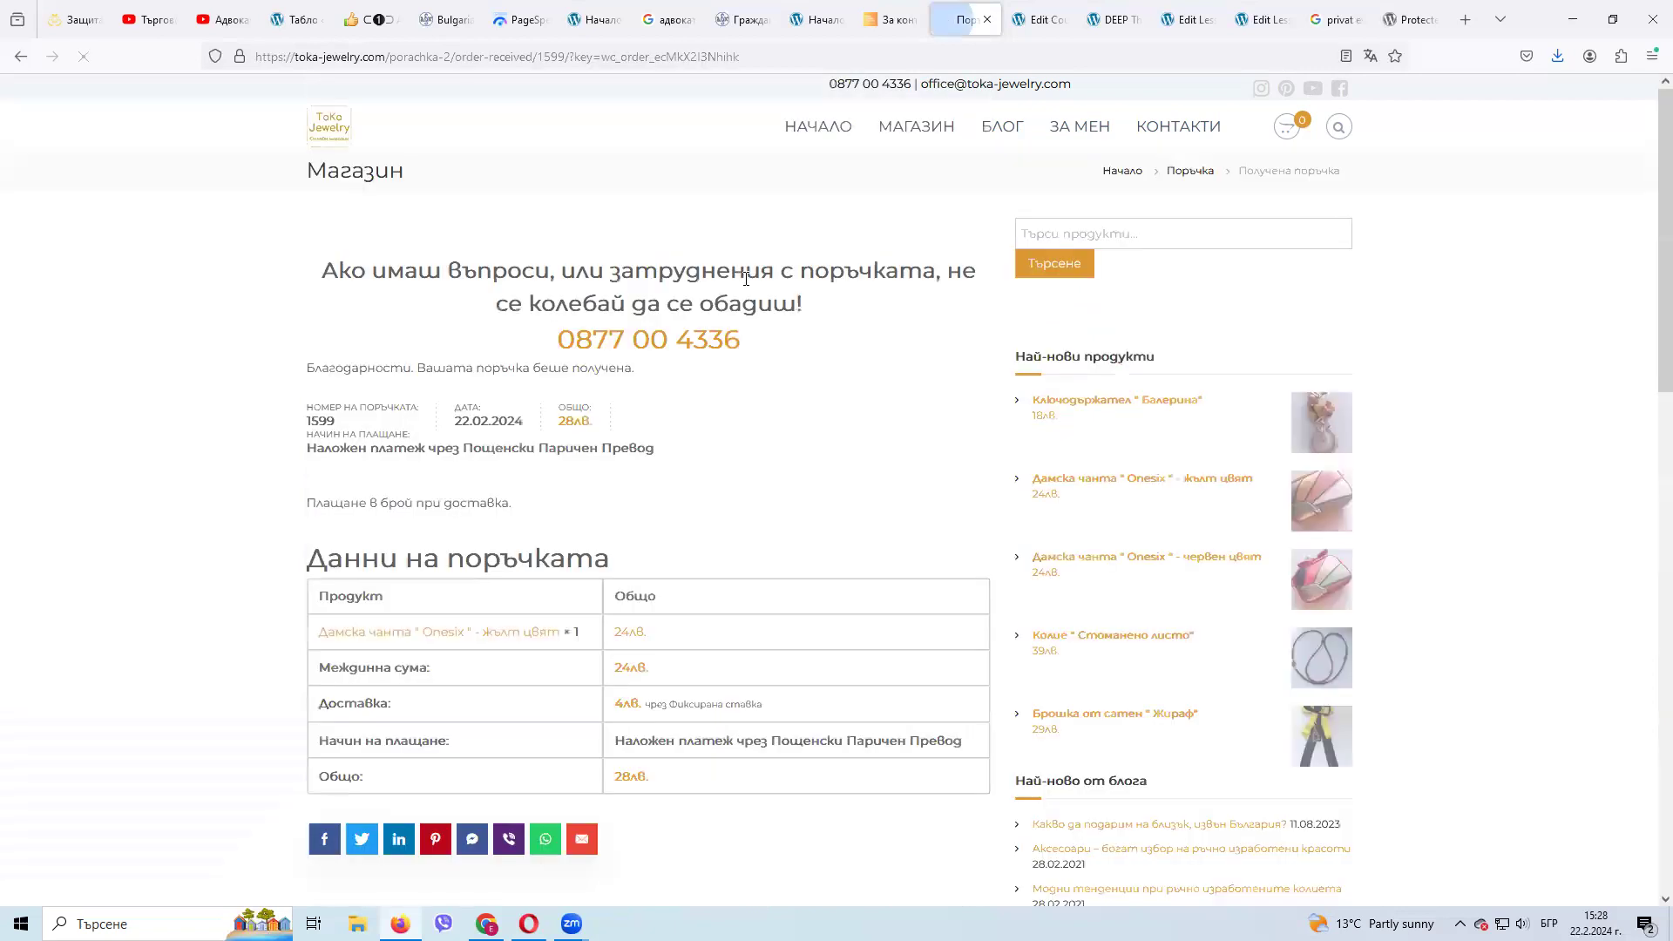
drag(384, 266, 693, 335)
click(688, 331)
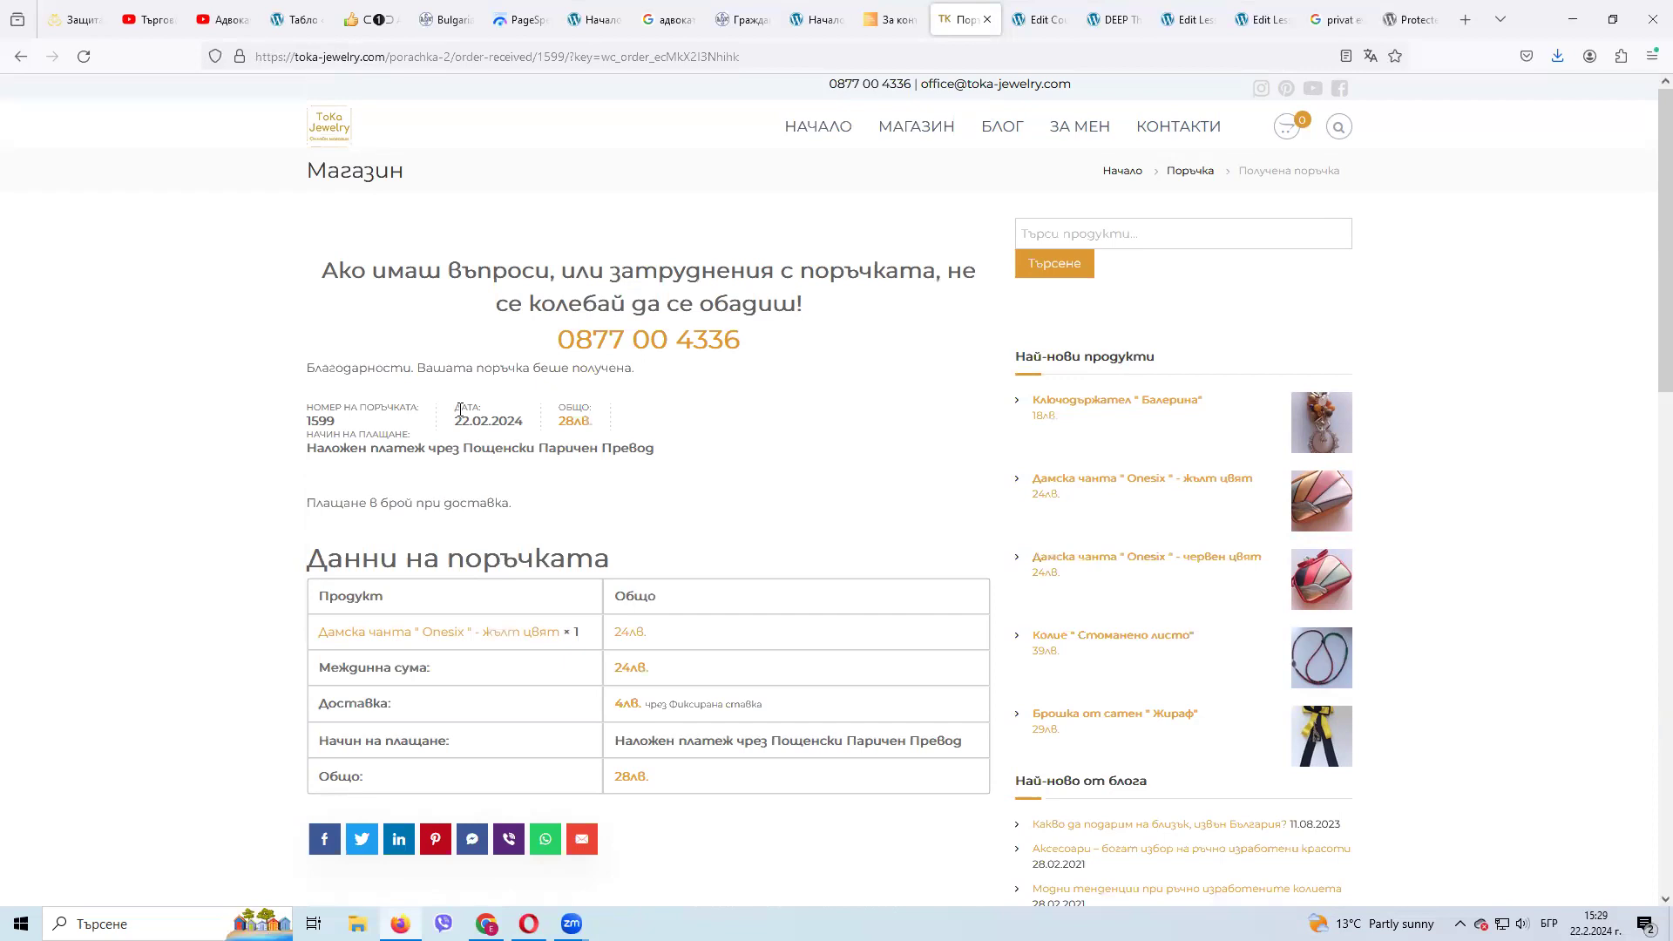
Switch to Chrome and read the shop's order confirmation e-mail from top to bottom in a temporary Gmail tab
key(alt+Tab)
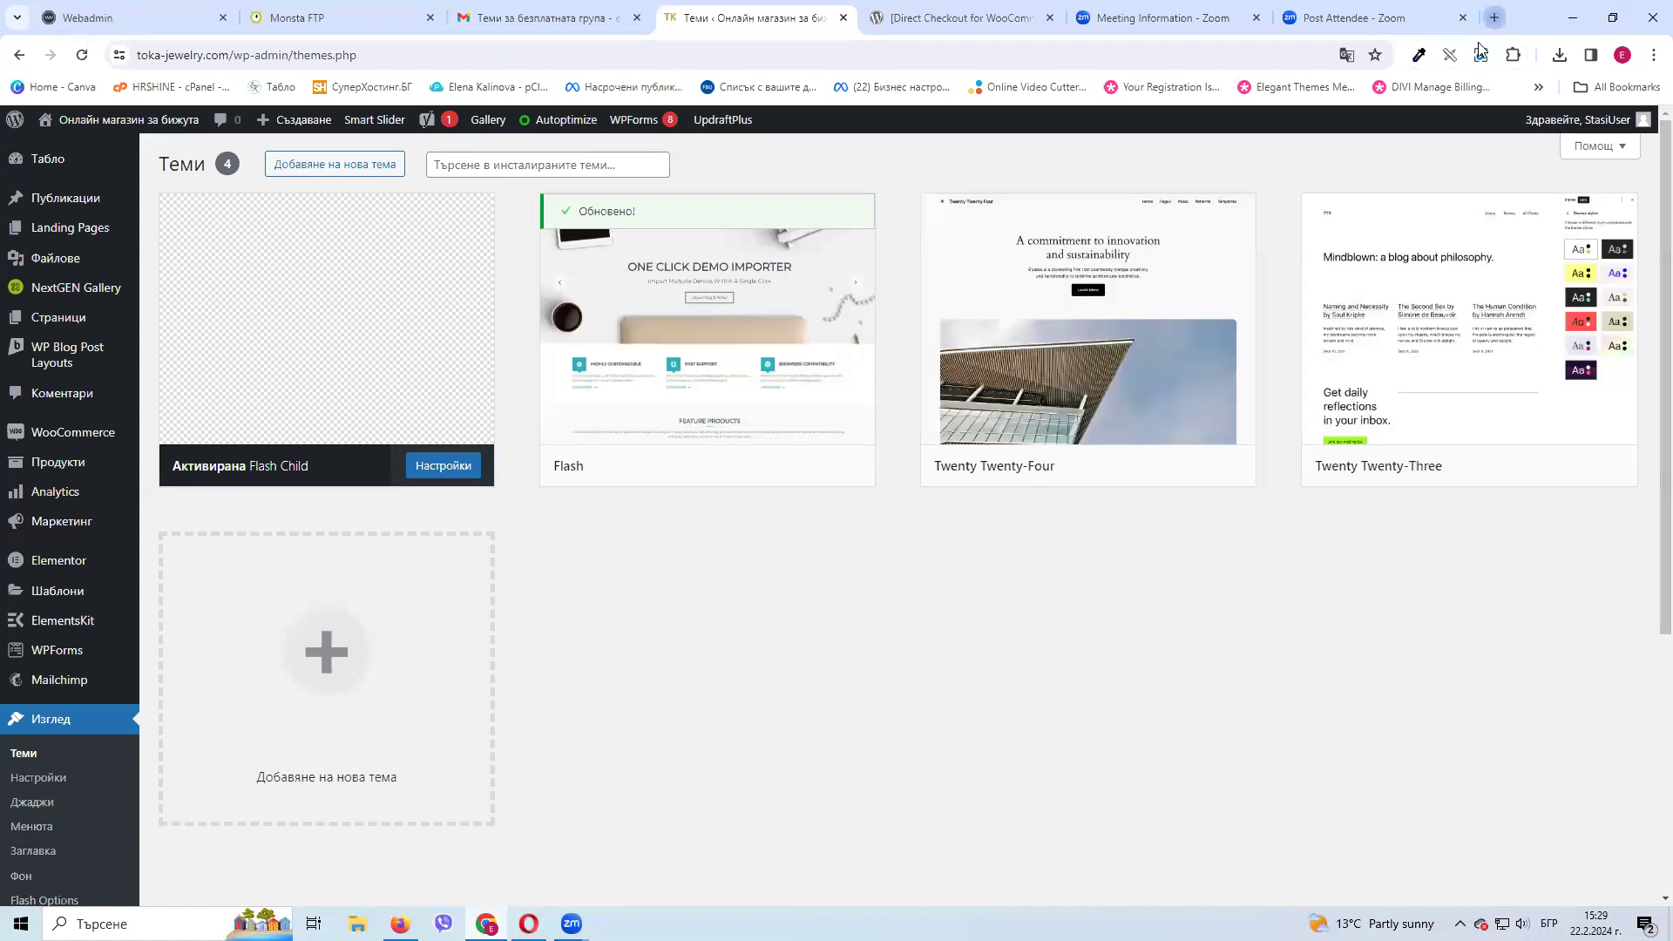
click(1494, 18)
click(1506, 133)
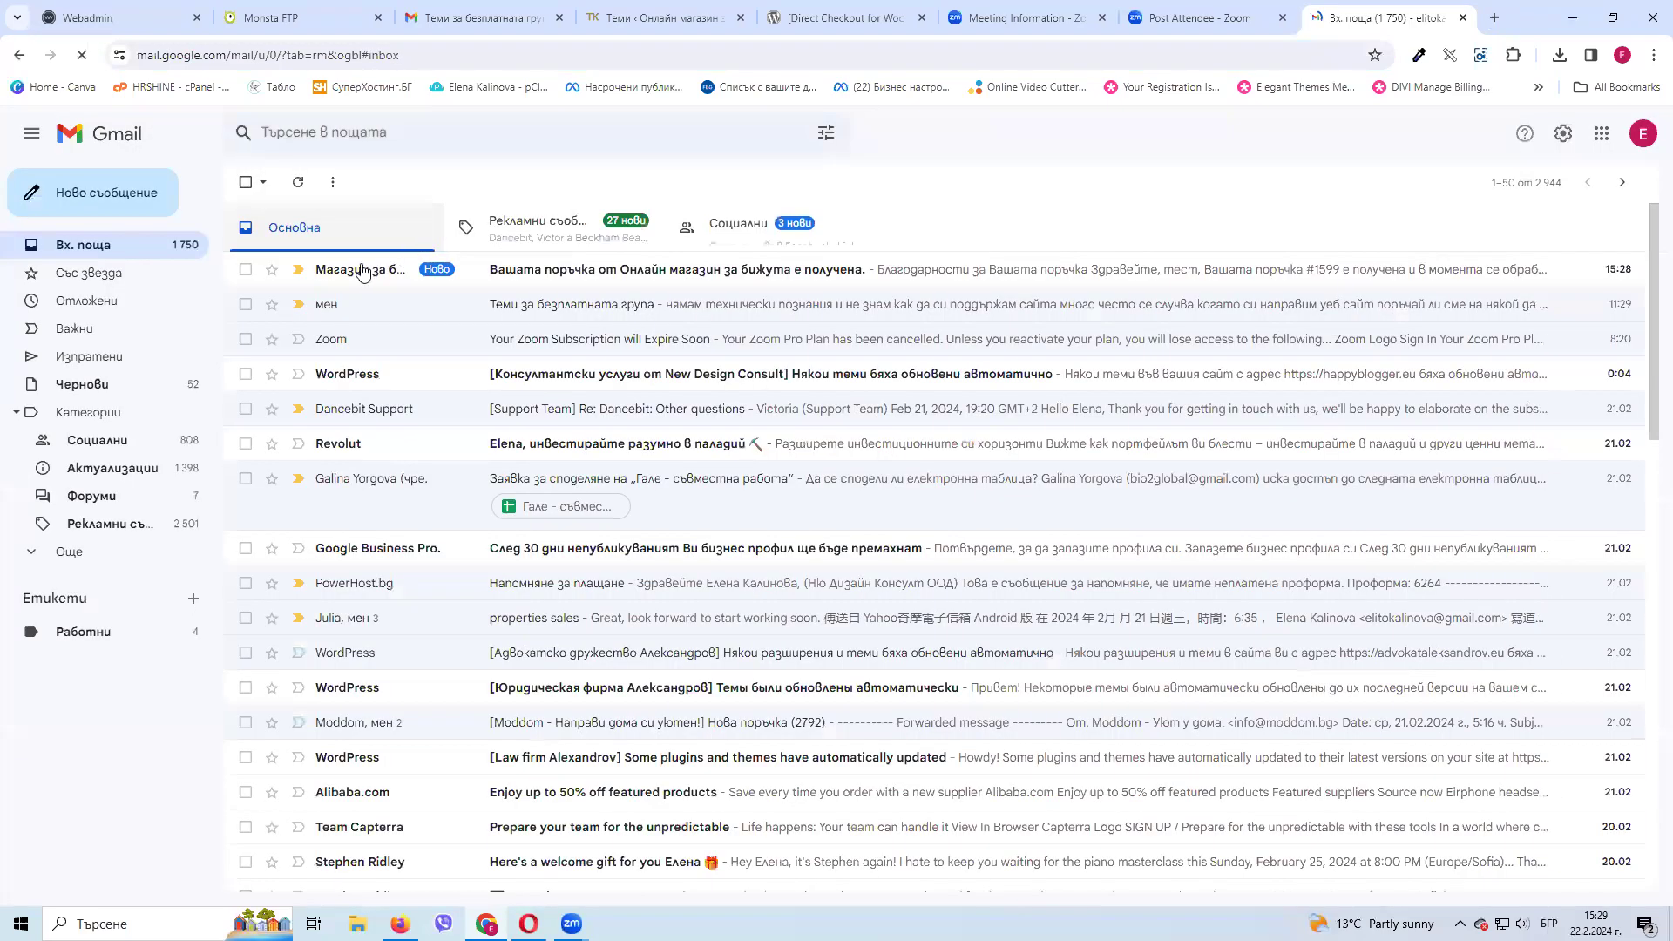
click(554, 280)
drag(789, 528, 895, 522)
scroll(895, 523, down, 1)
scroll(843, 601, down, 7)
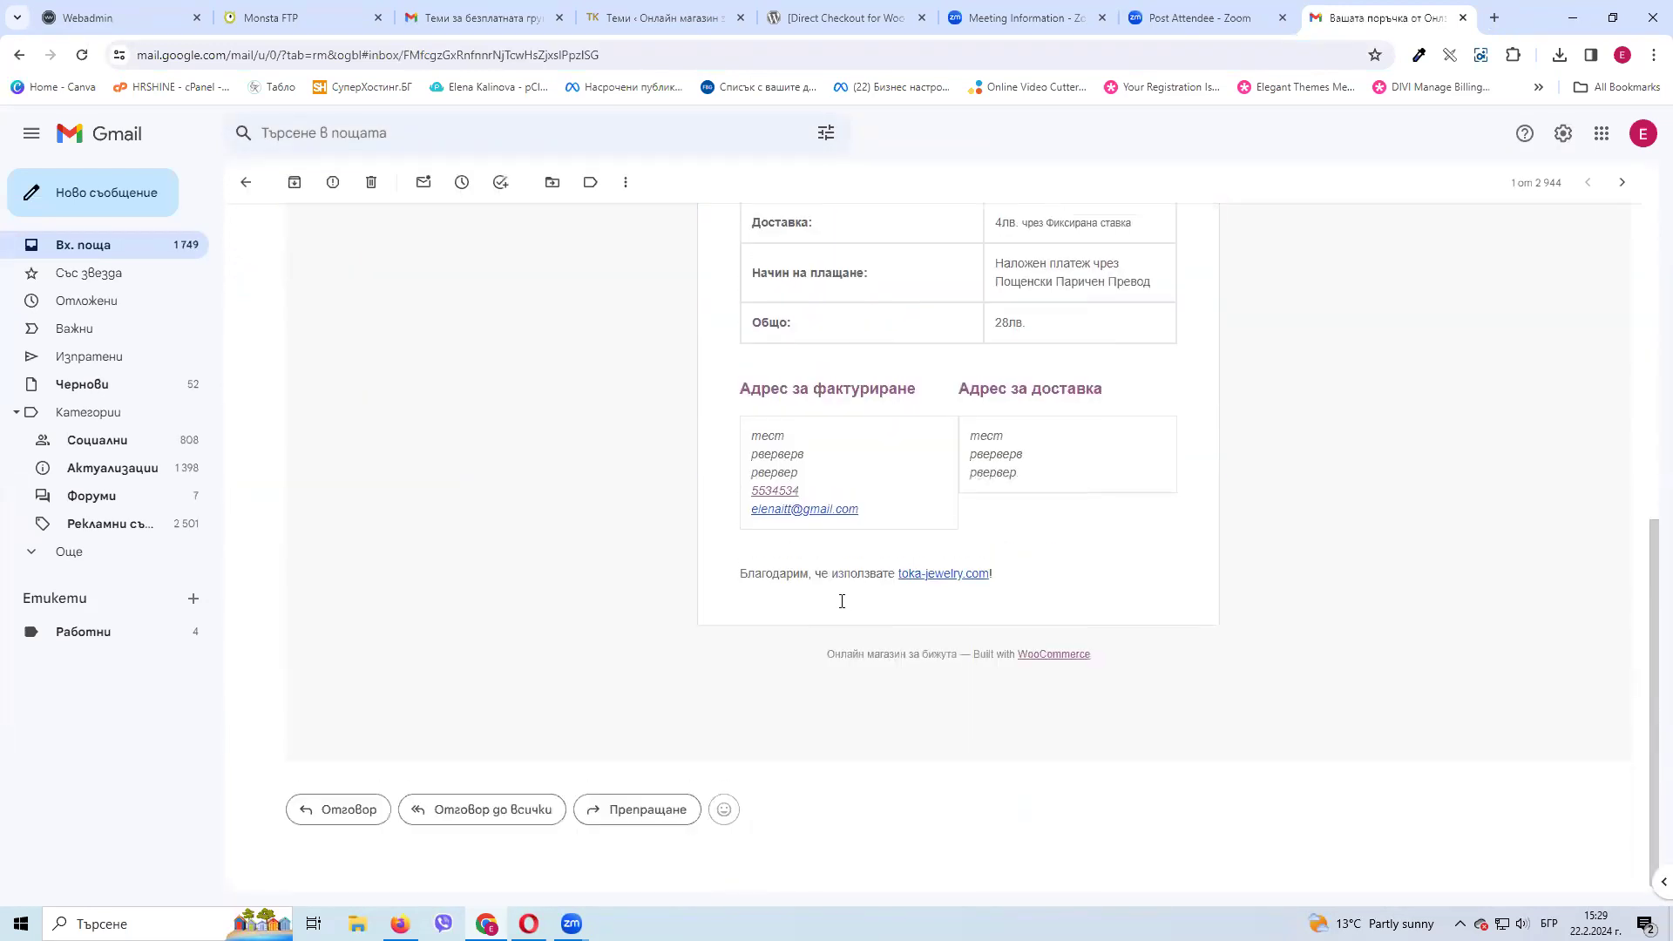
scroll(840, 597, up, 8)
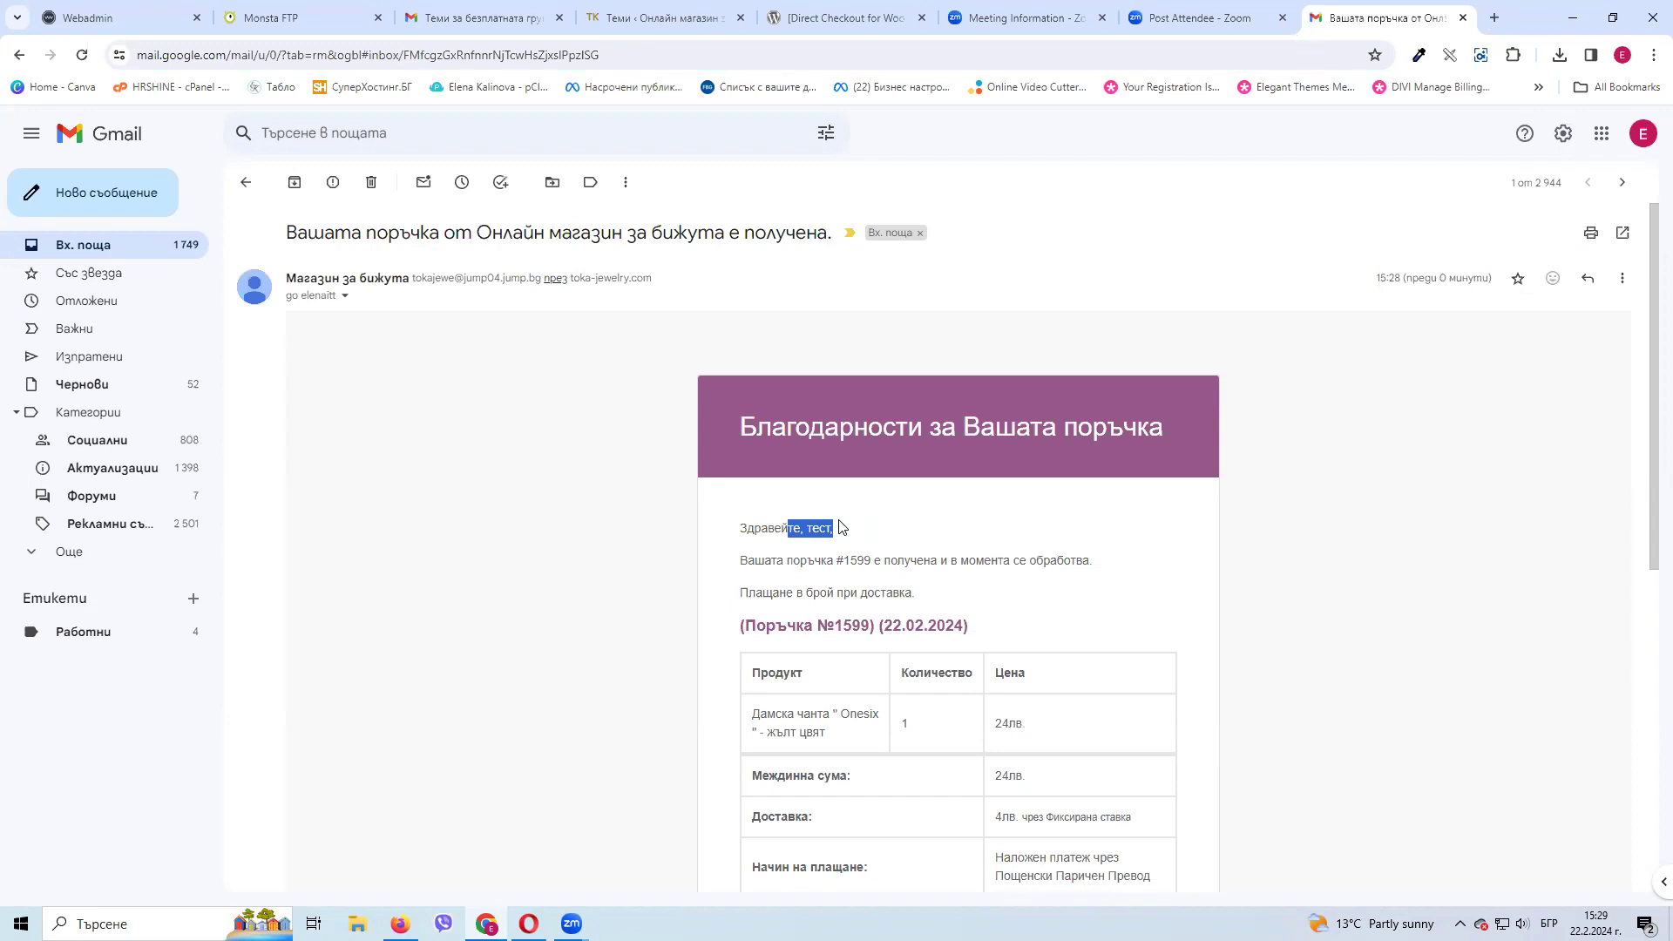
click(1463, 18)
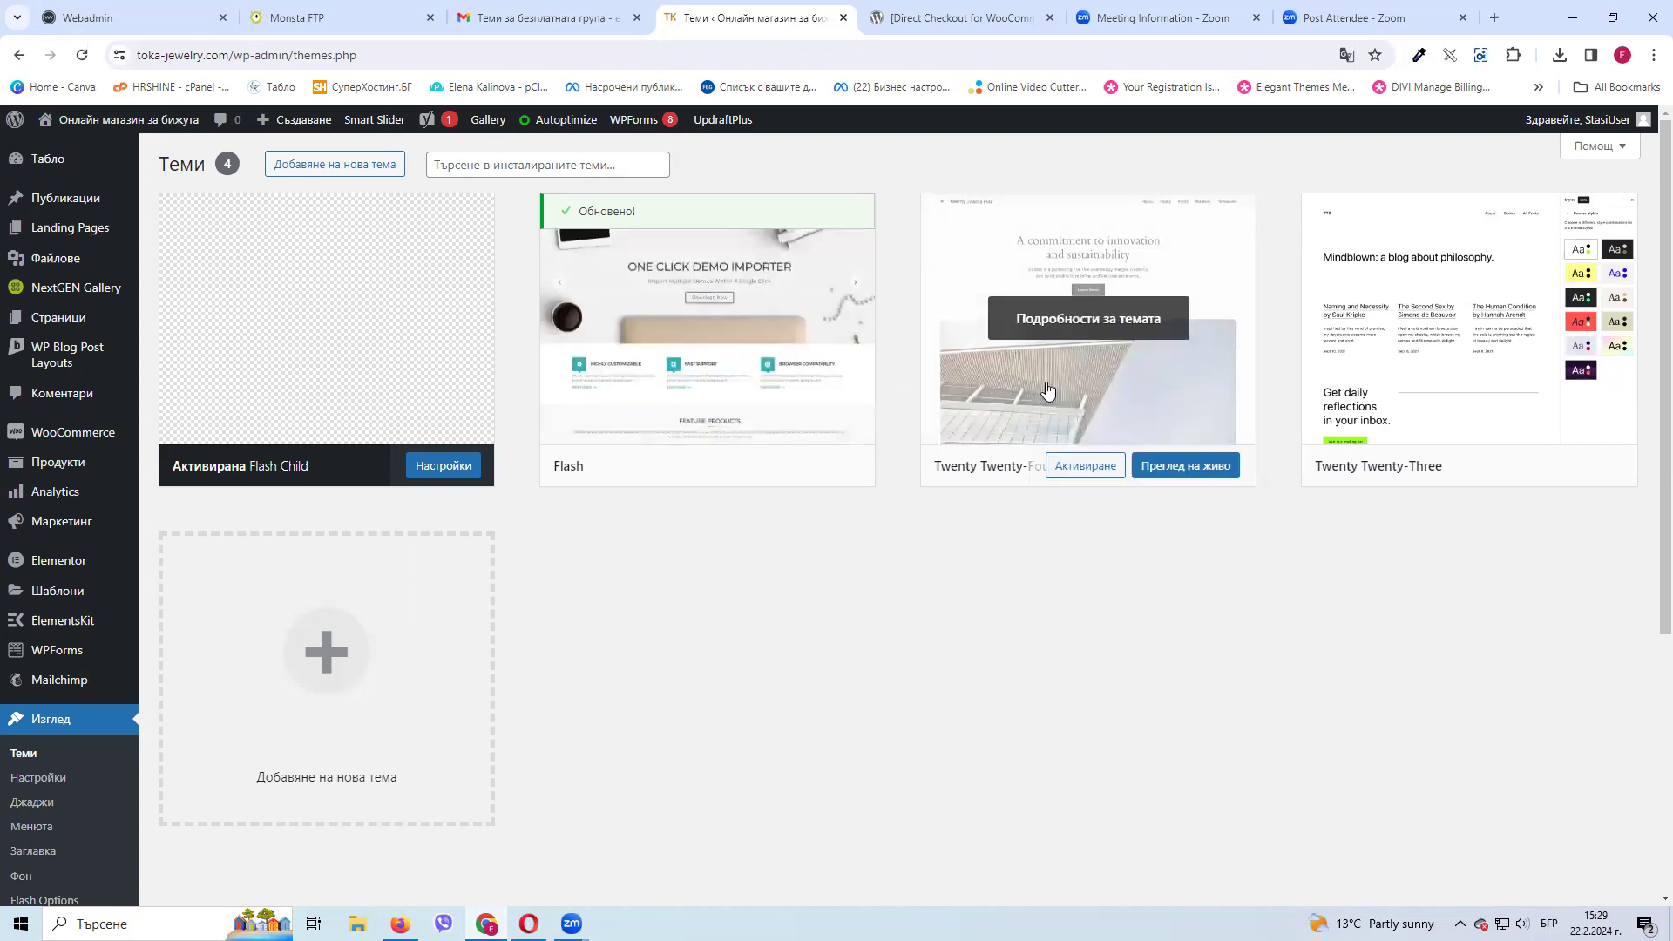
Delete the unused Twenty Twenty-Three theme from the site
click(1327, 349)
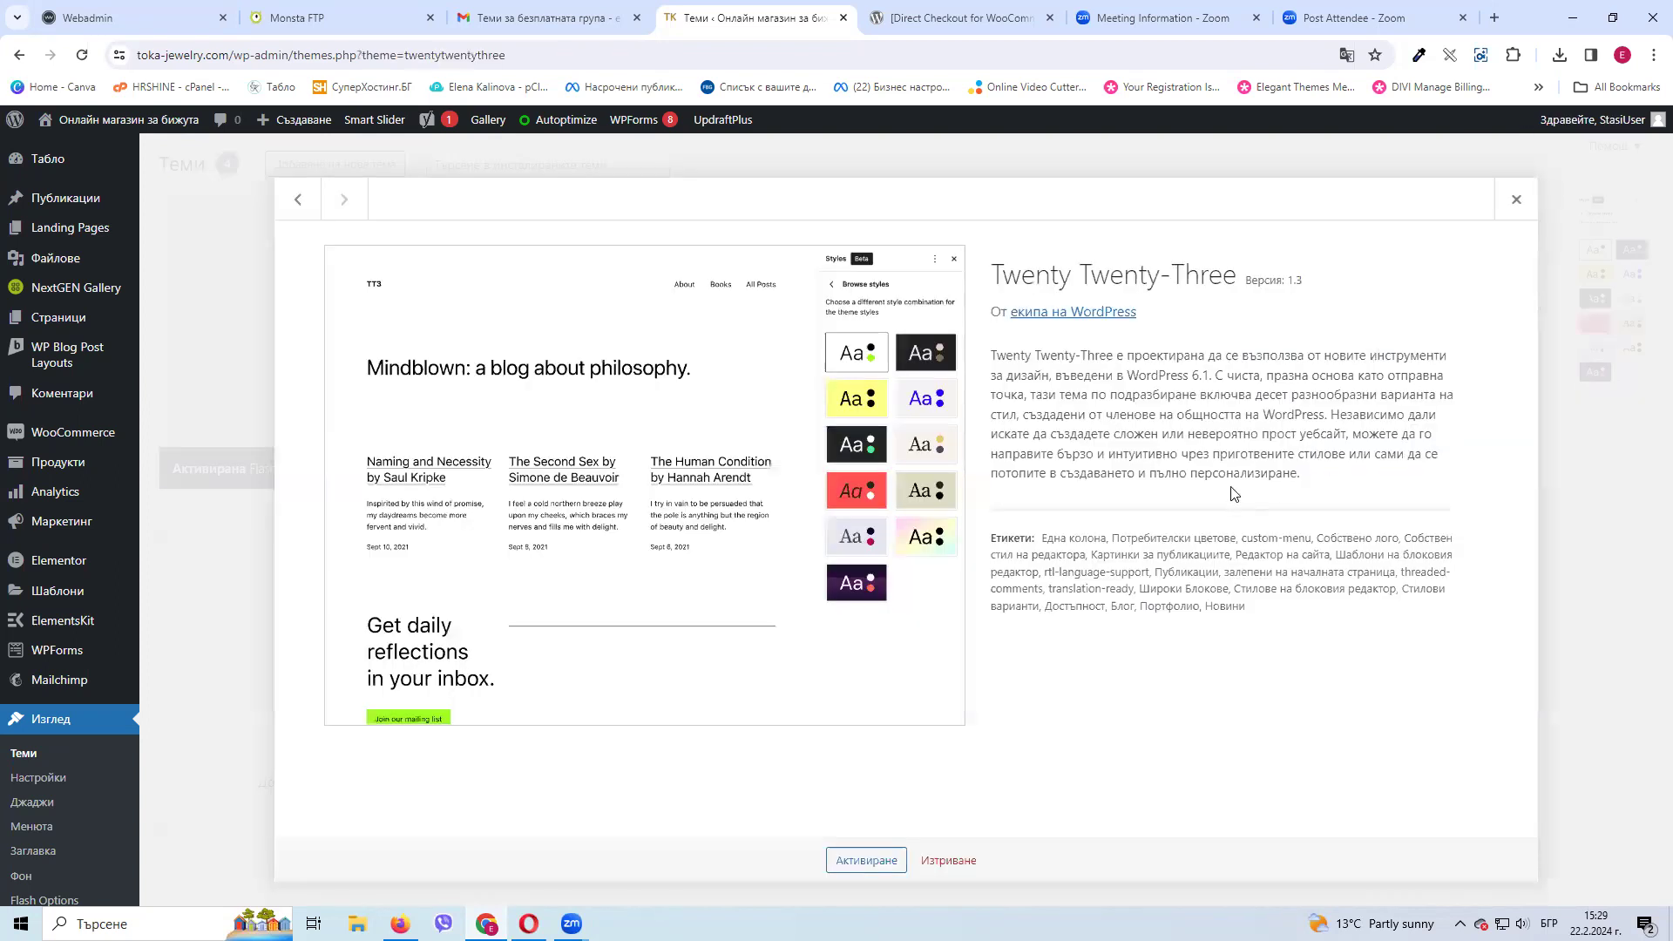
click(947, 861)
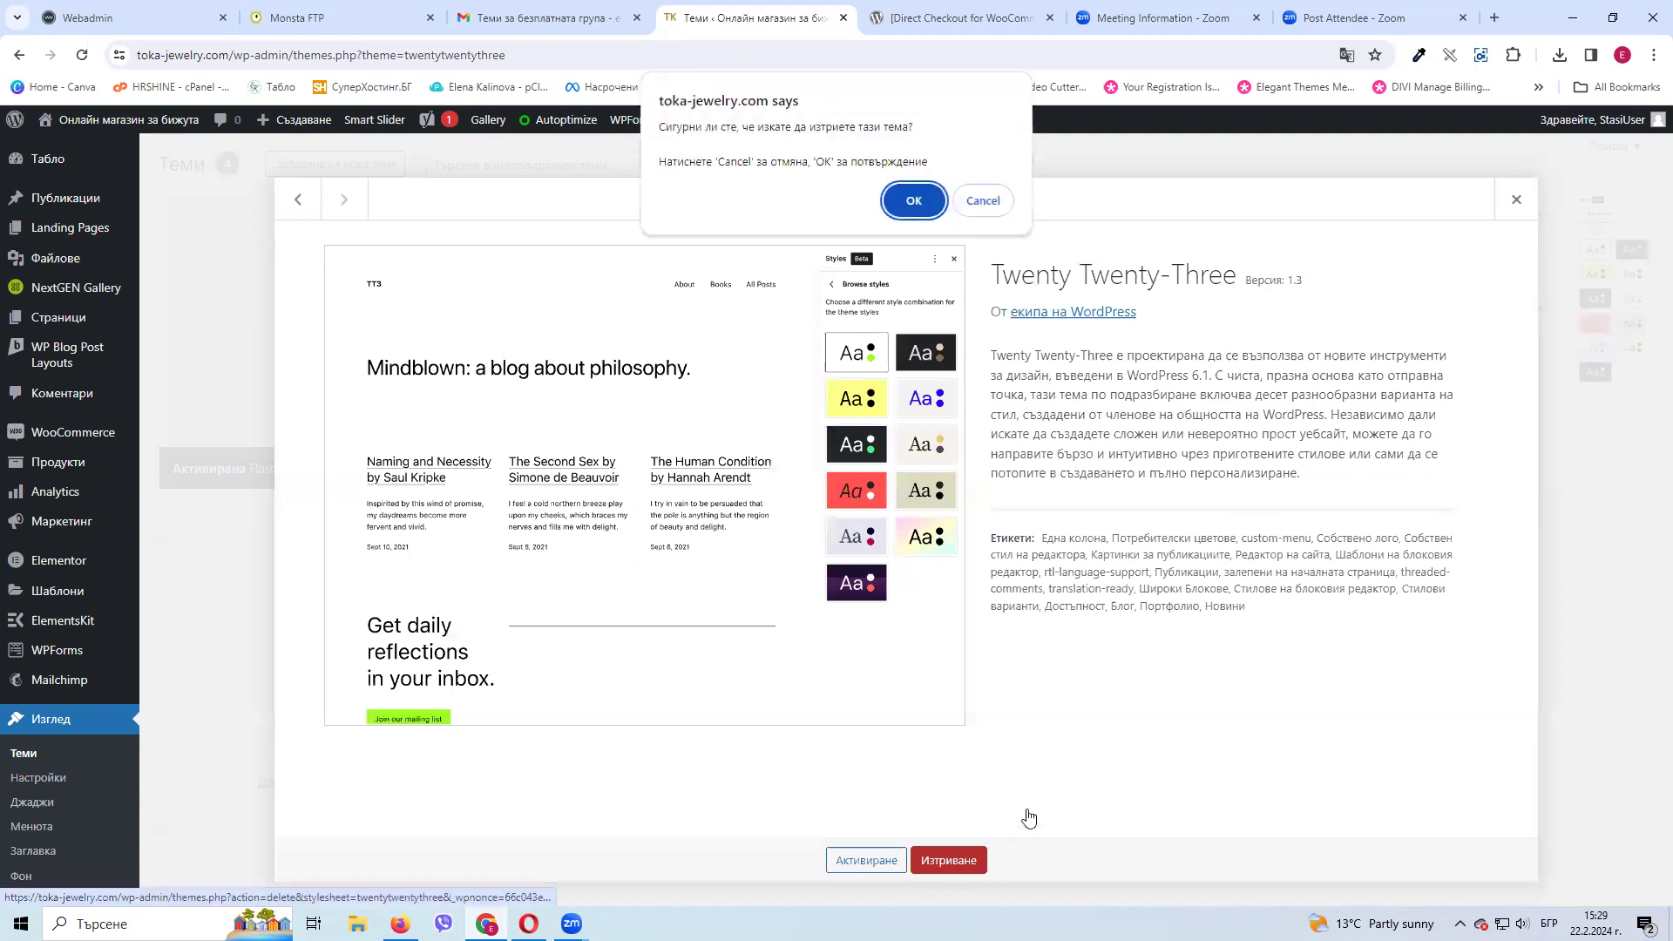
click(914, 204)
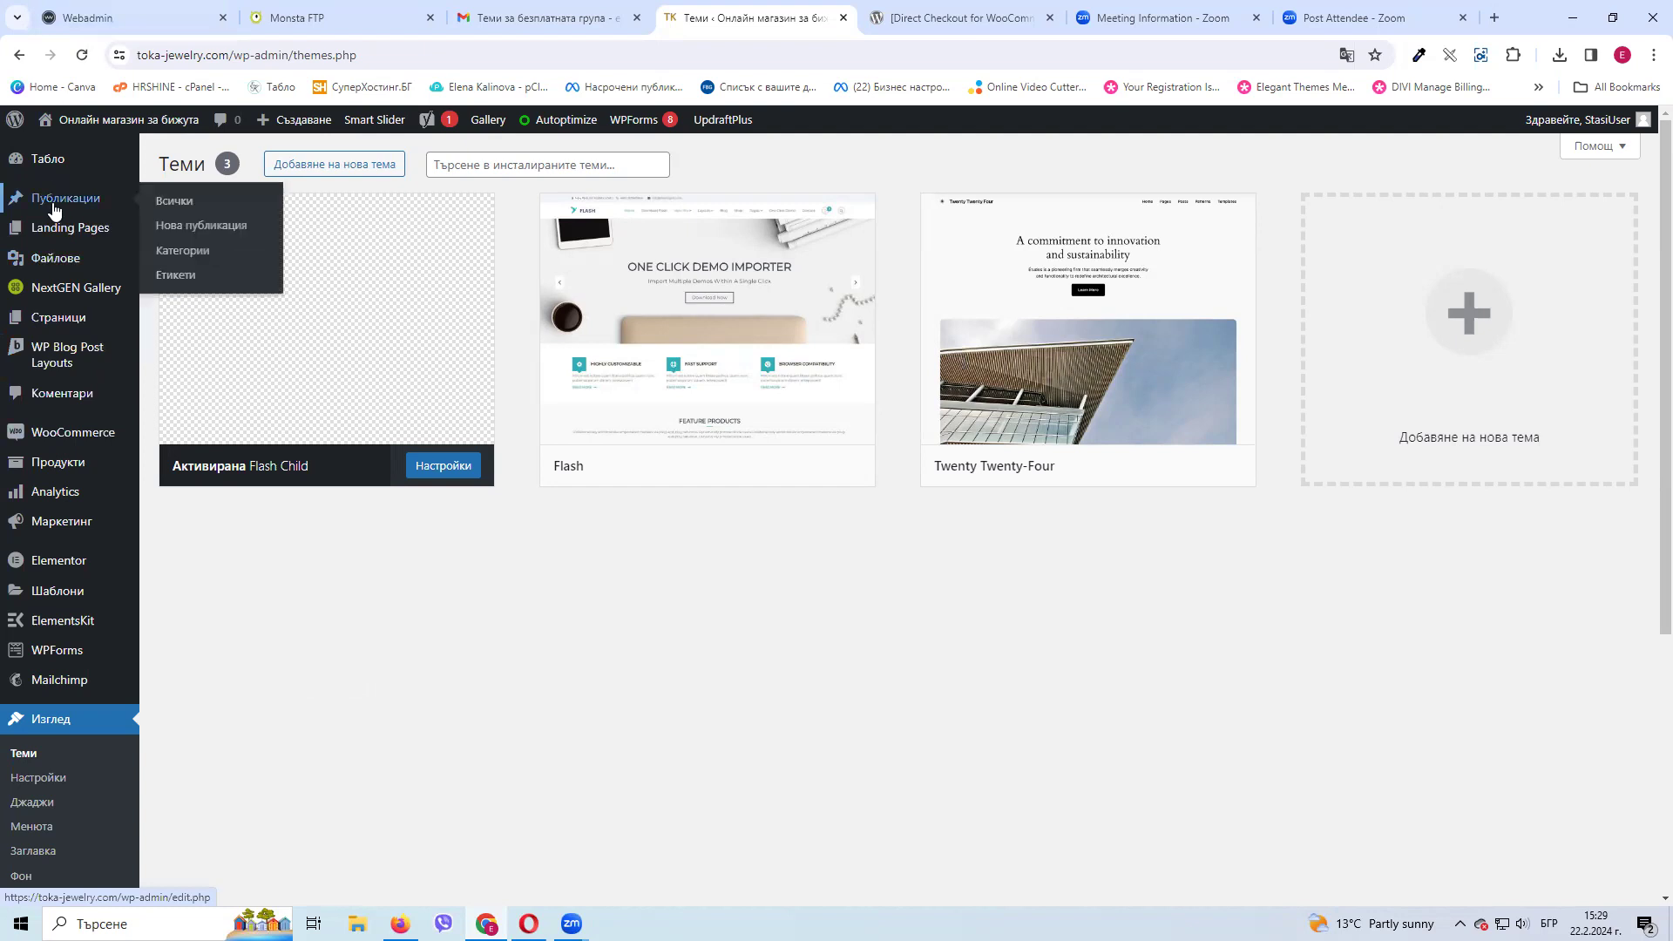
Open the site's comments and read the notice about where product reviews are now managed
mouse_move(62, 457)
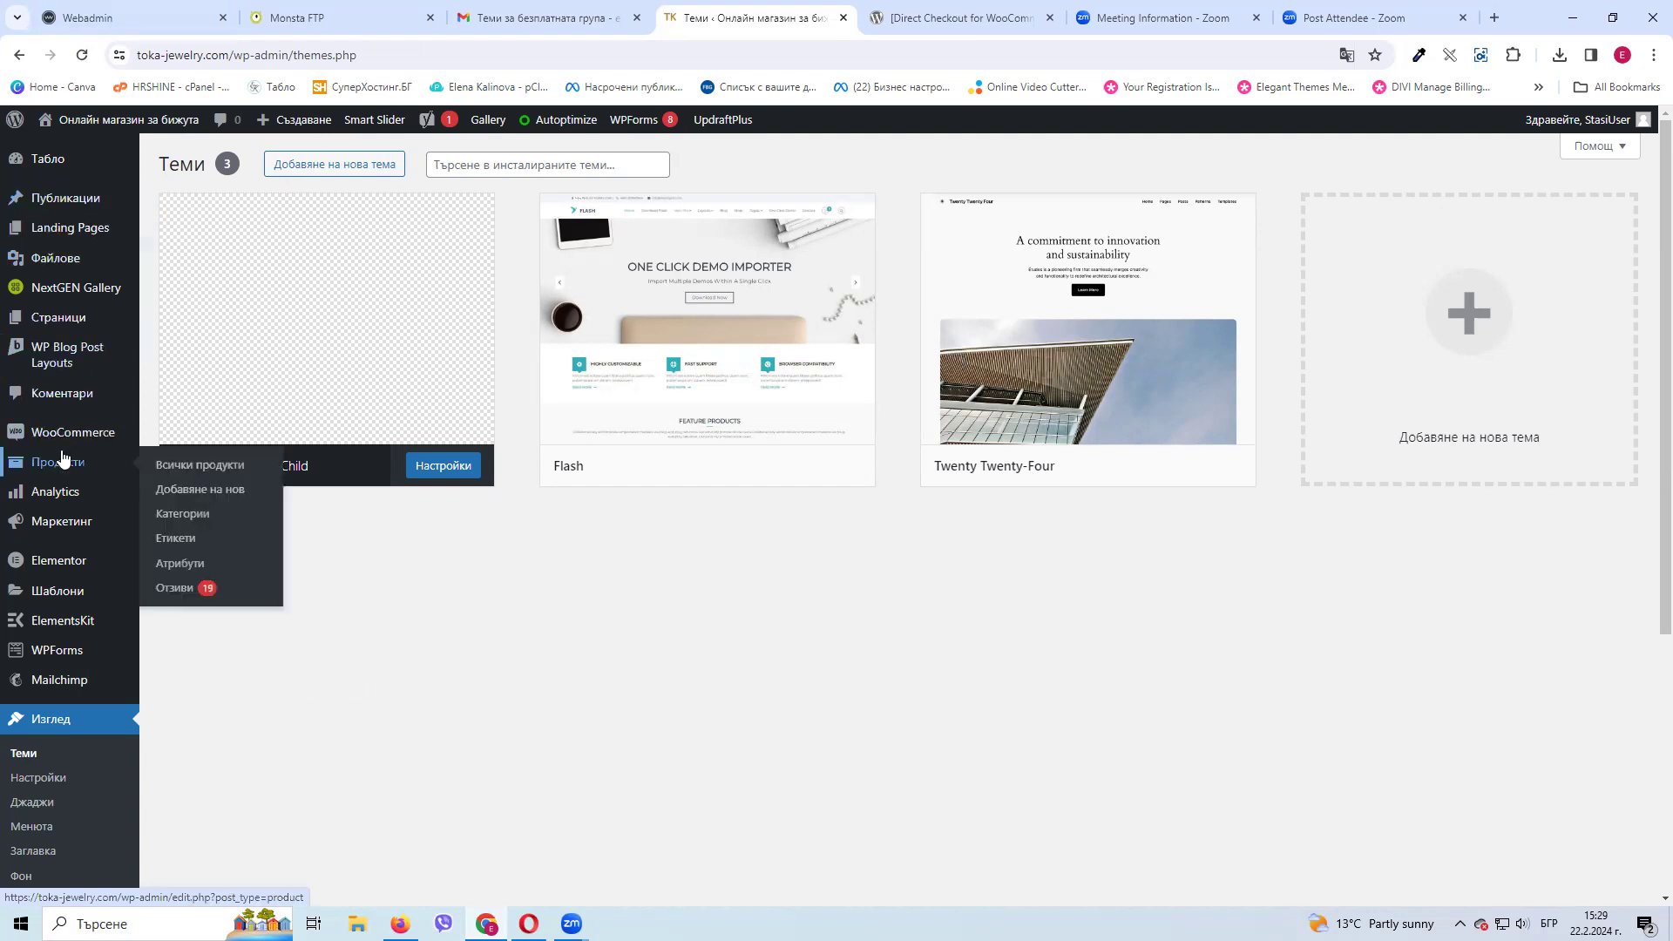
click(76, 398)
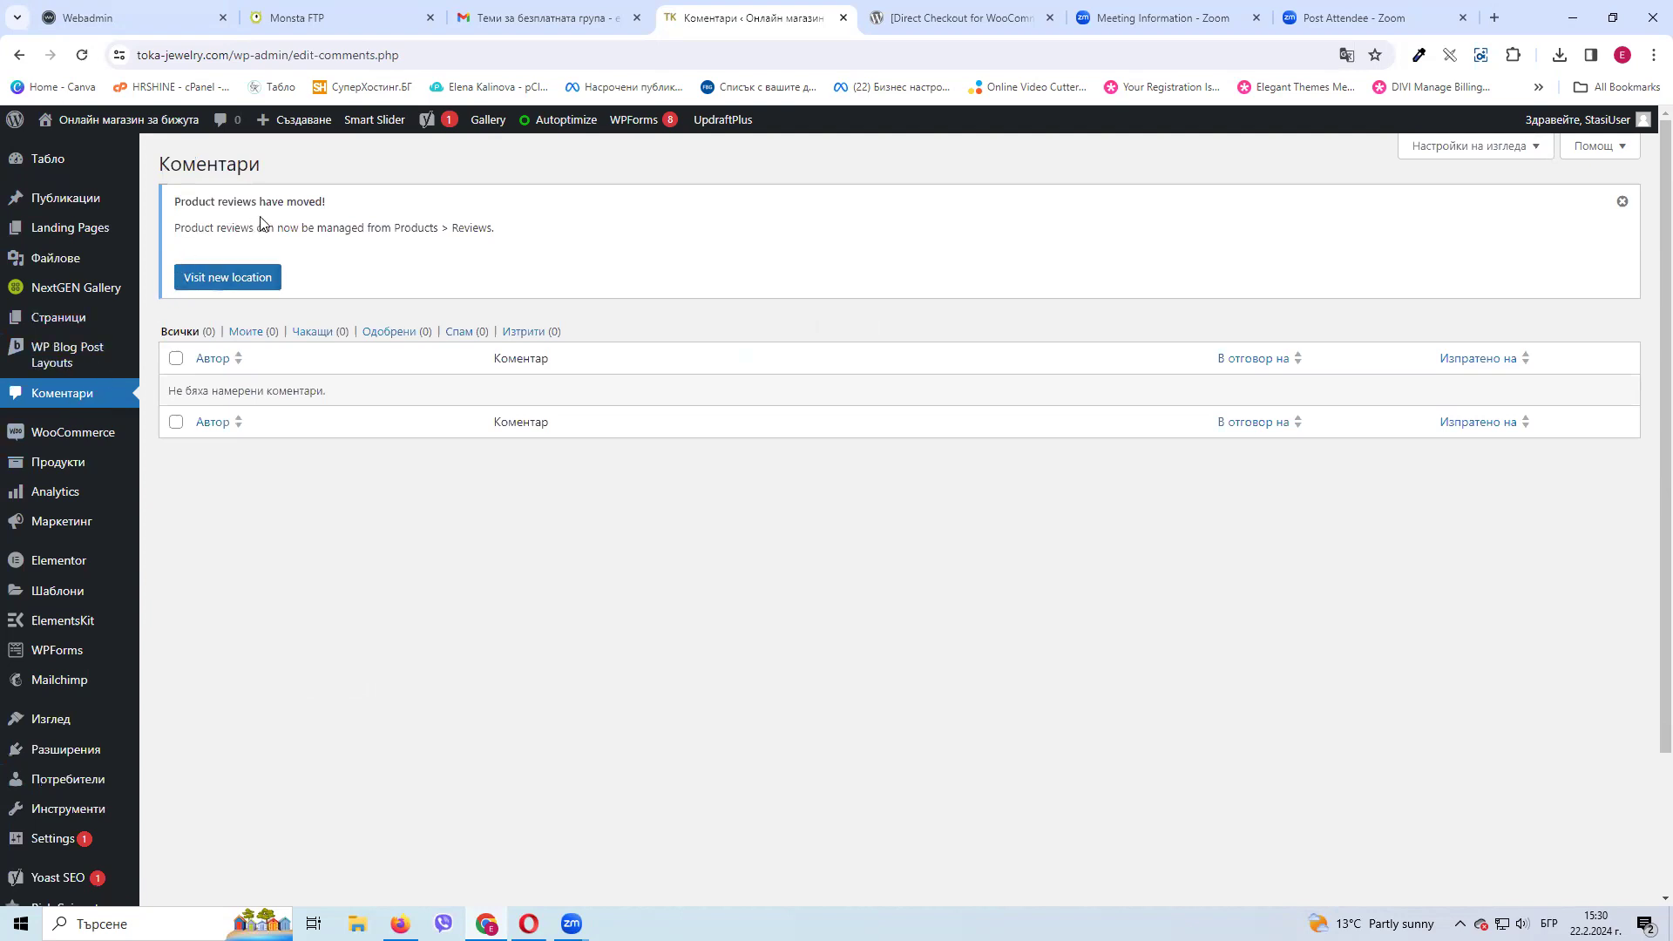
drag(223, 226, 412, 228)
click(327, 225)
drag(250, 227, 406, 227)
click(407, 225)
click(433, 226)
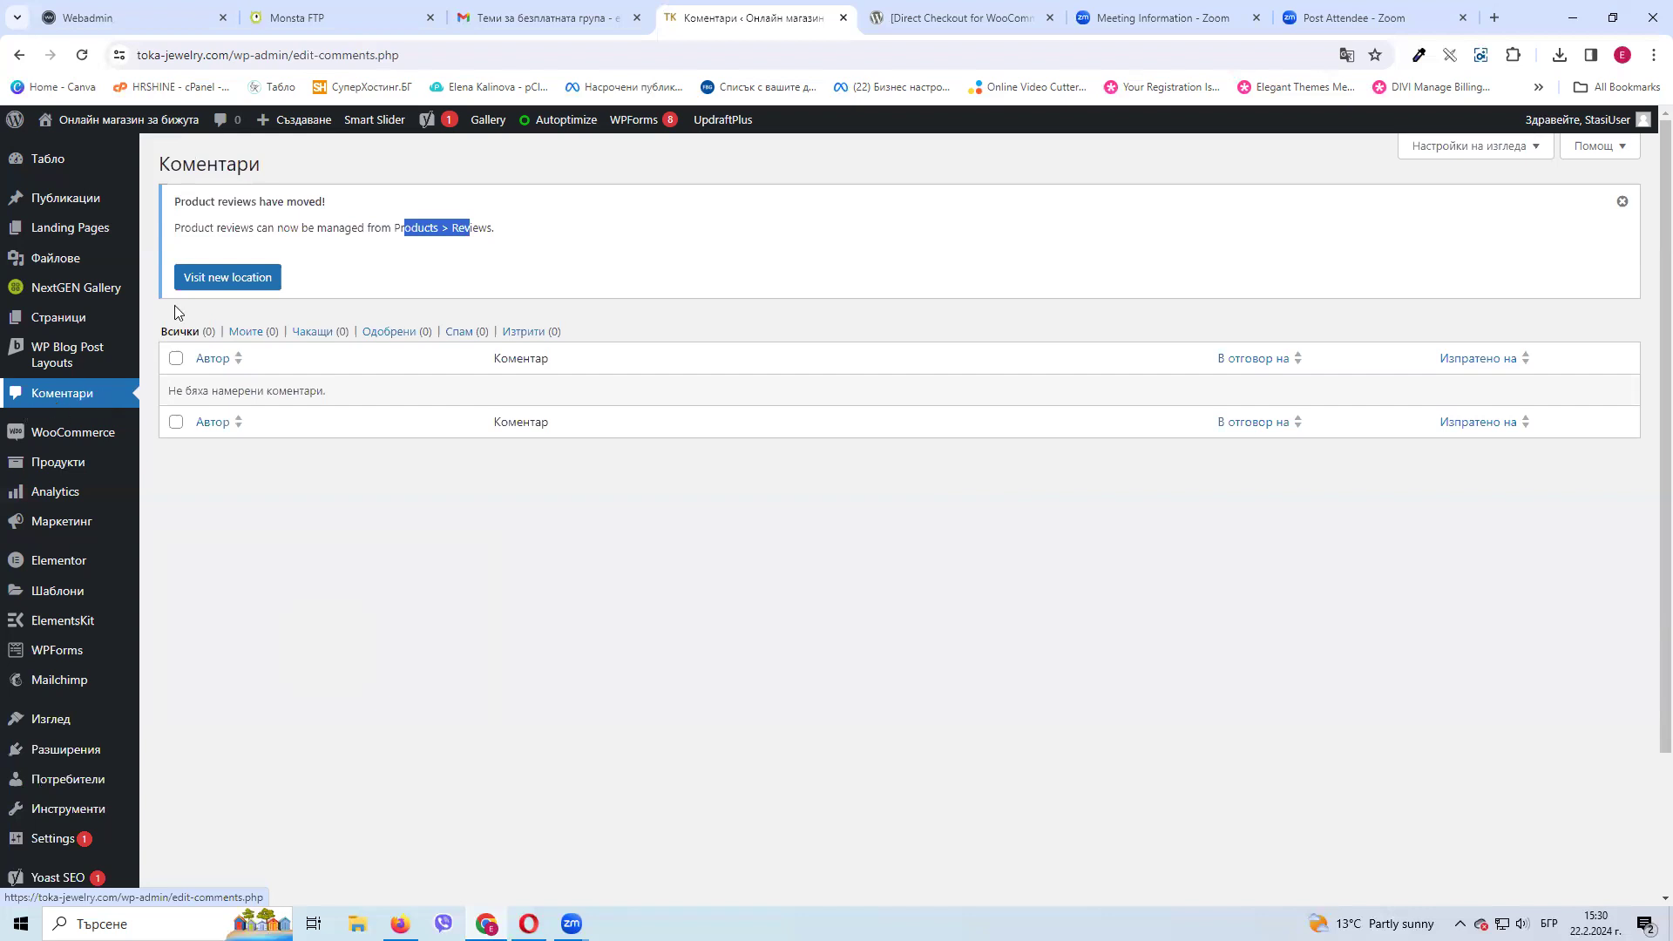
click(268, 226)
drag(214, 226, 478, 226)
click(394, 227)
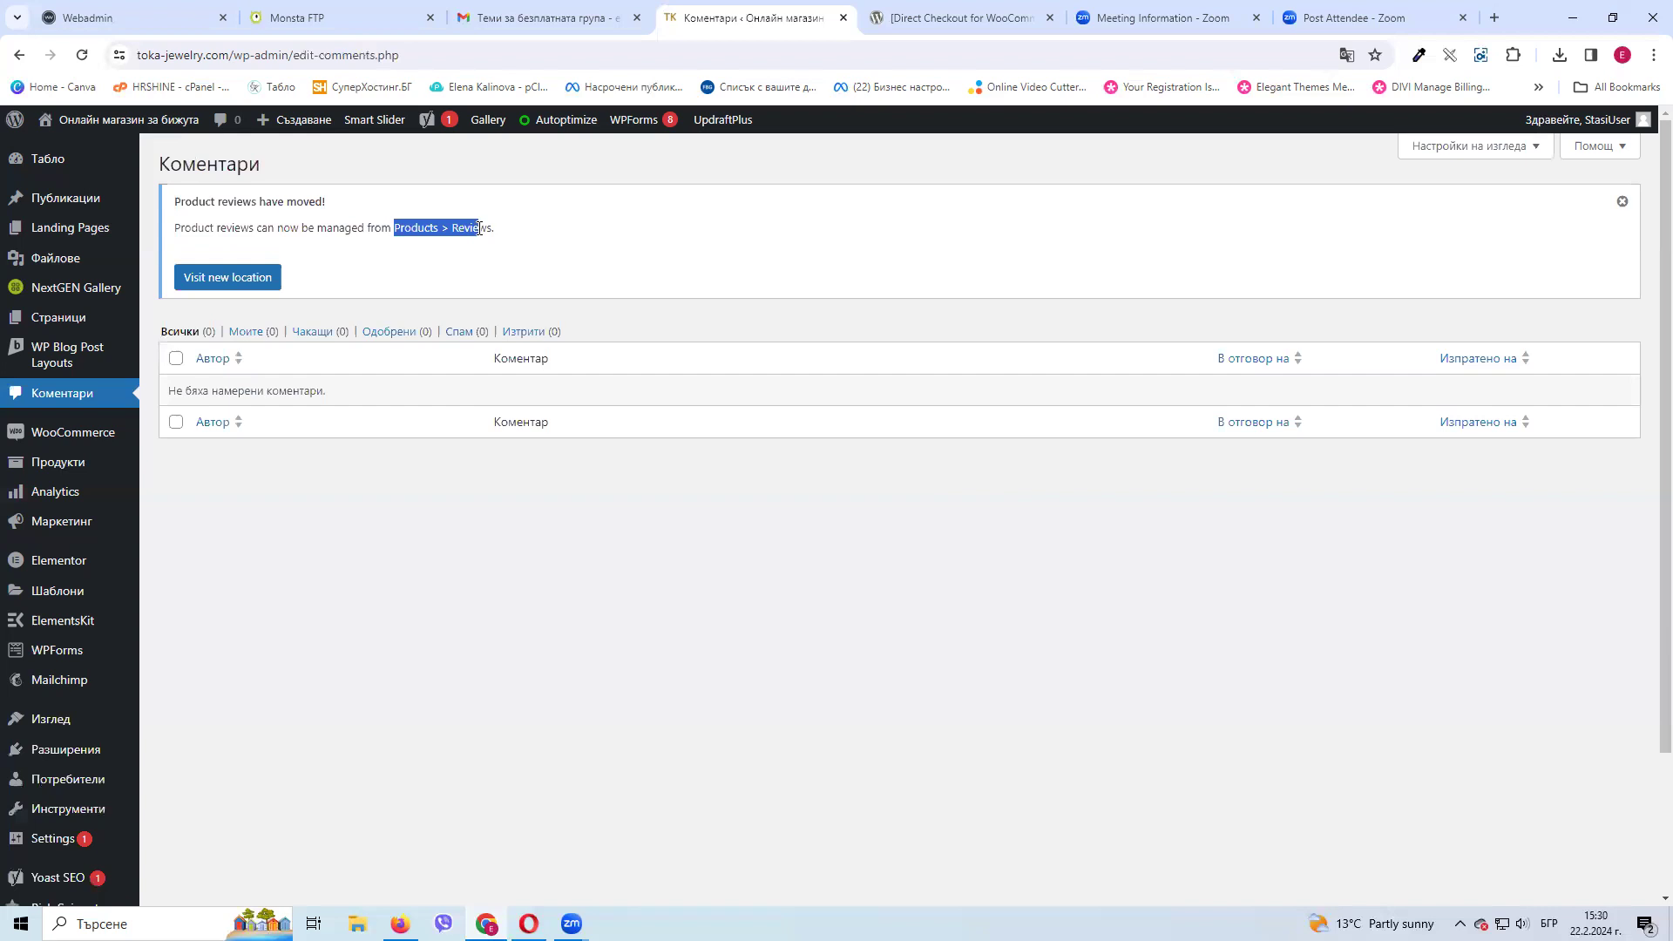
Go to the product reviews' new location, look through the pending reviews and mark them all as spam
click(242, 289)
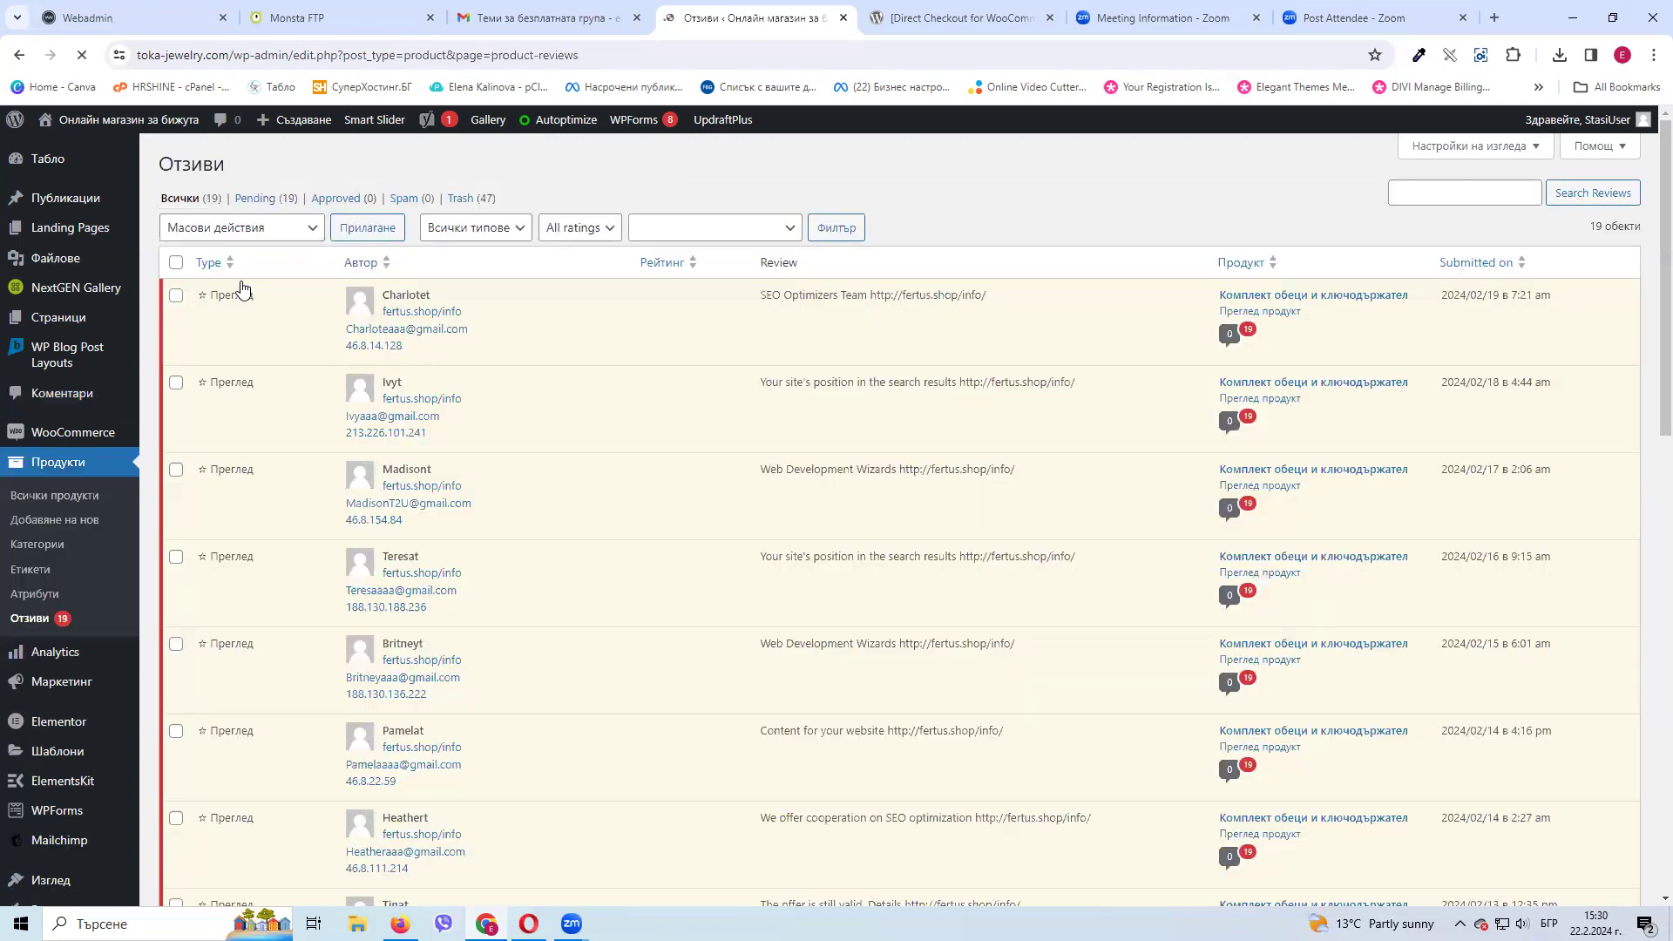
scroll(410, 418, down, 4)
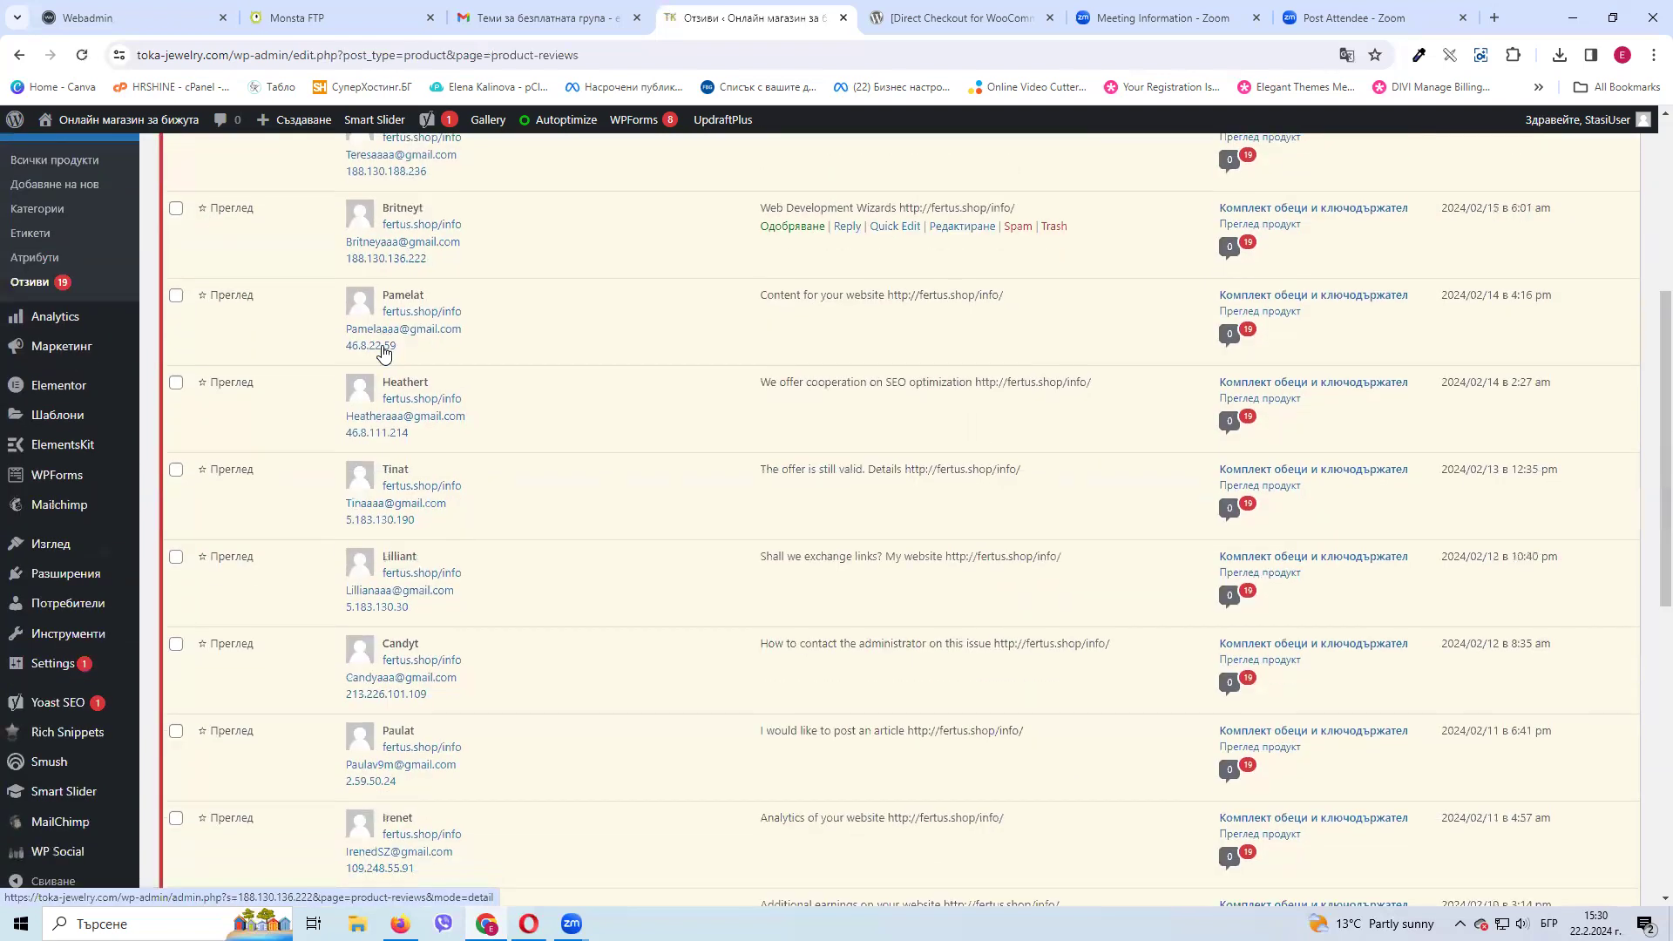
scroll(384, 352, down, 3)
scroll(373, 333, up, 13)
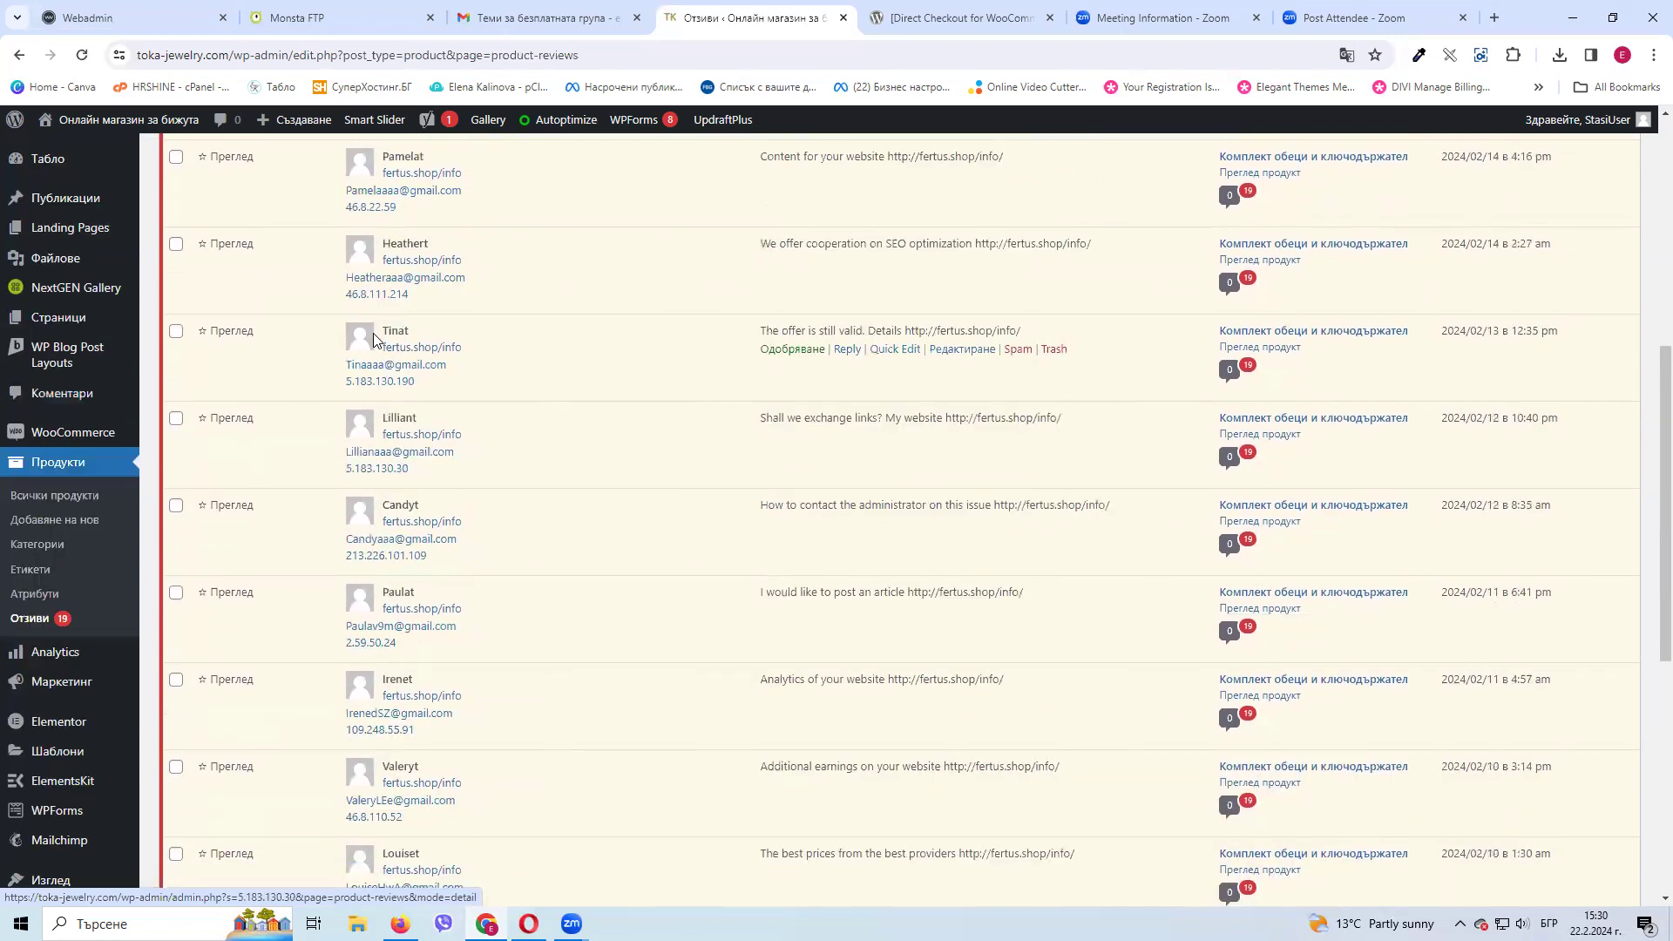
click(176, 263)
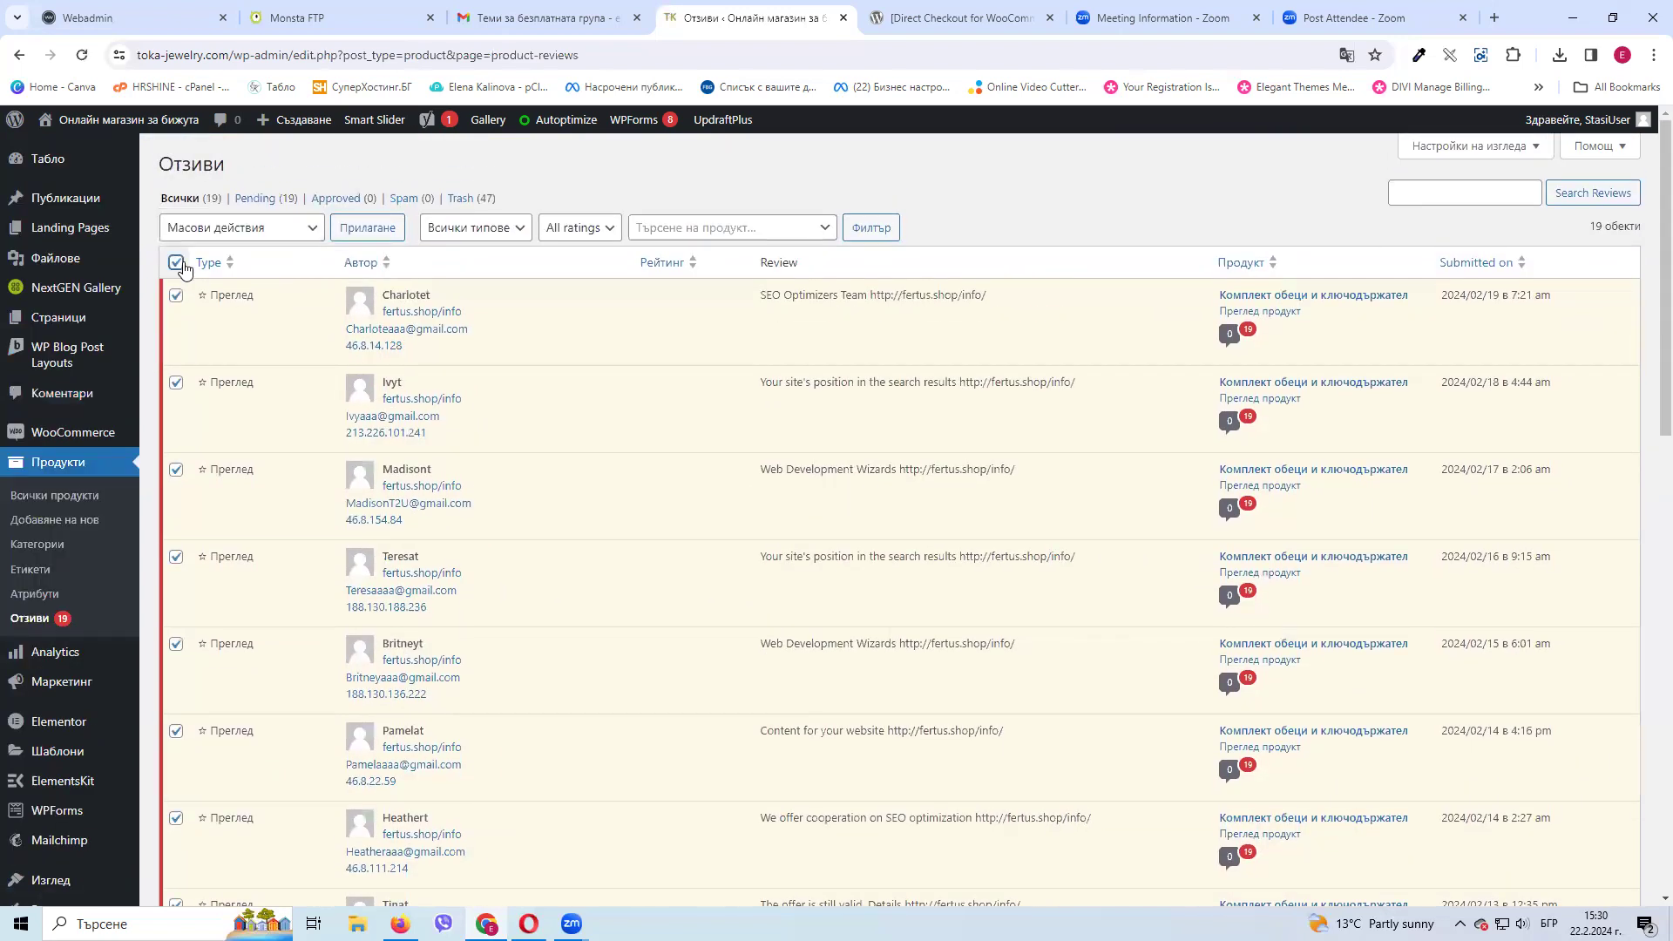
click(253, 231)
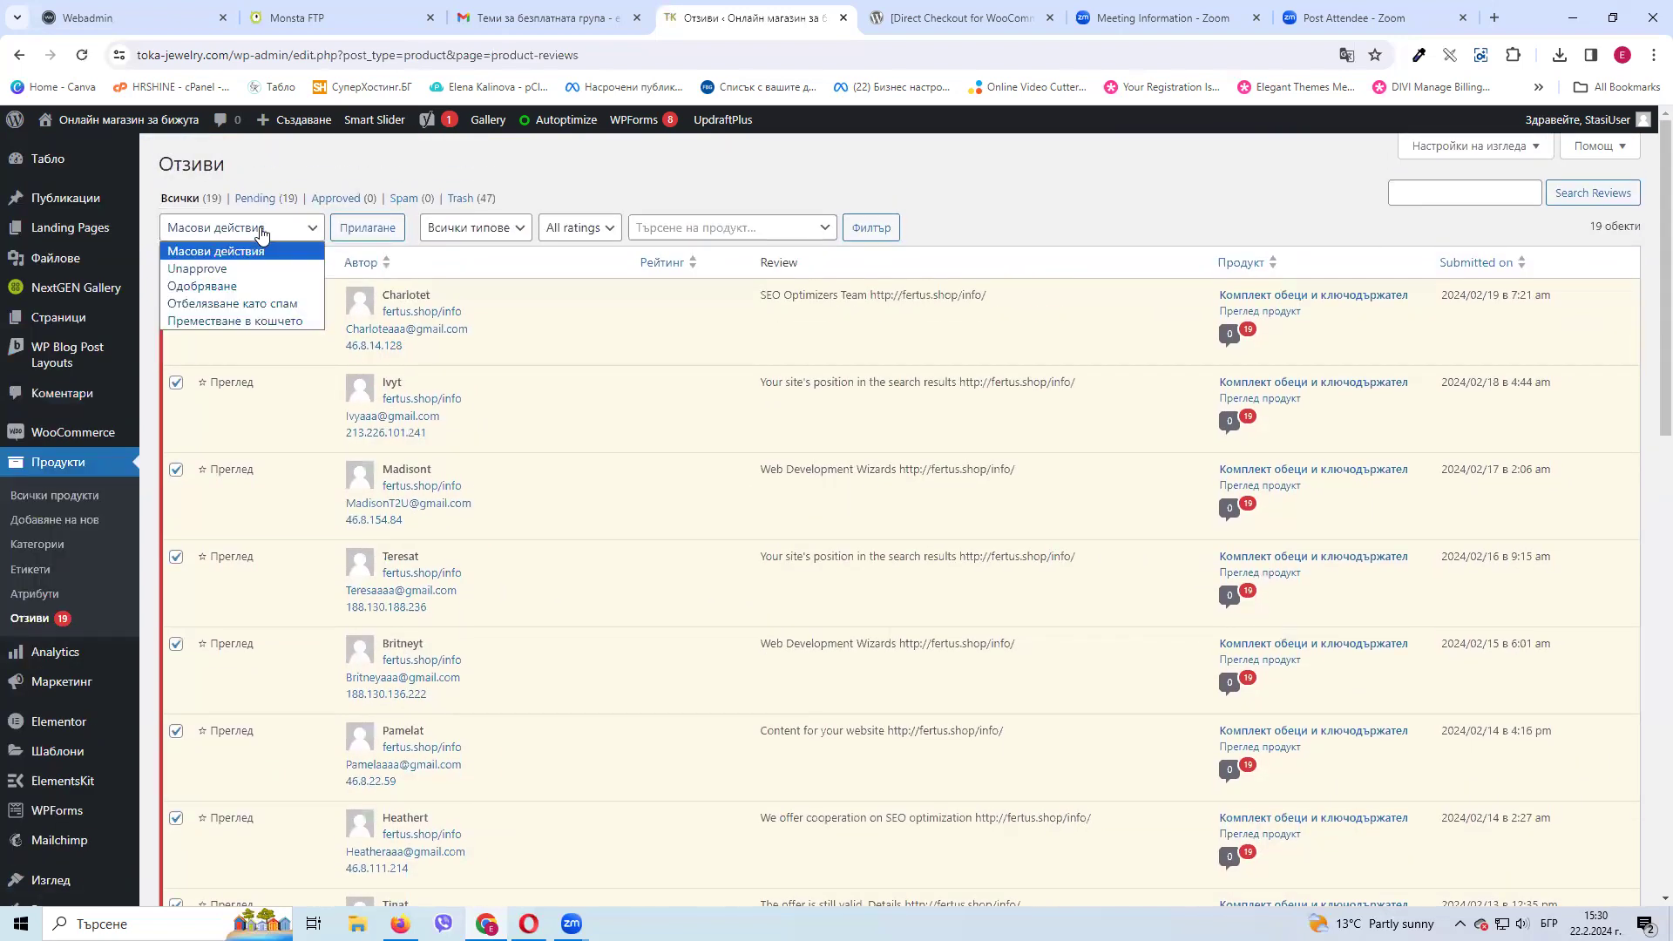
click(258, 310)
click(378, 237)
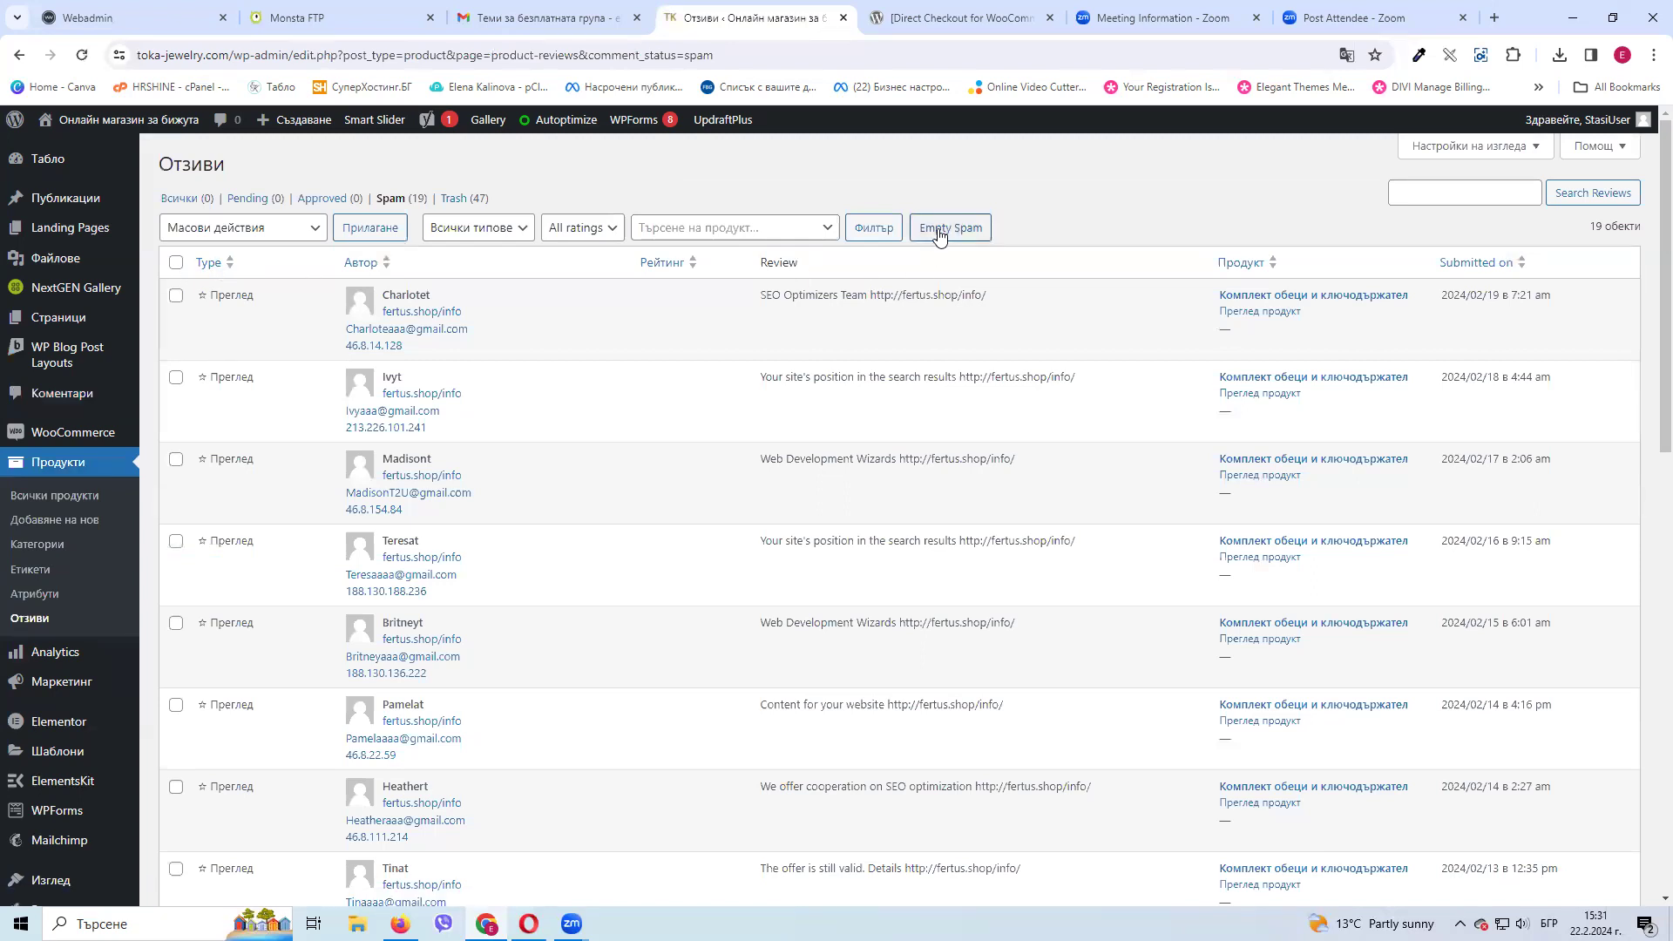
Check the list of spam product reviews and permanently delete all of them
scroll(908, 387, down, 12)
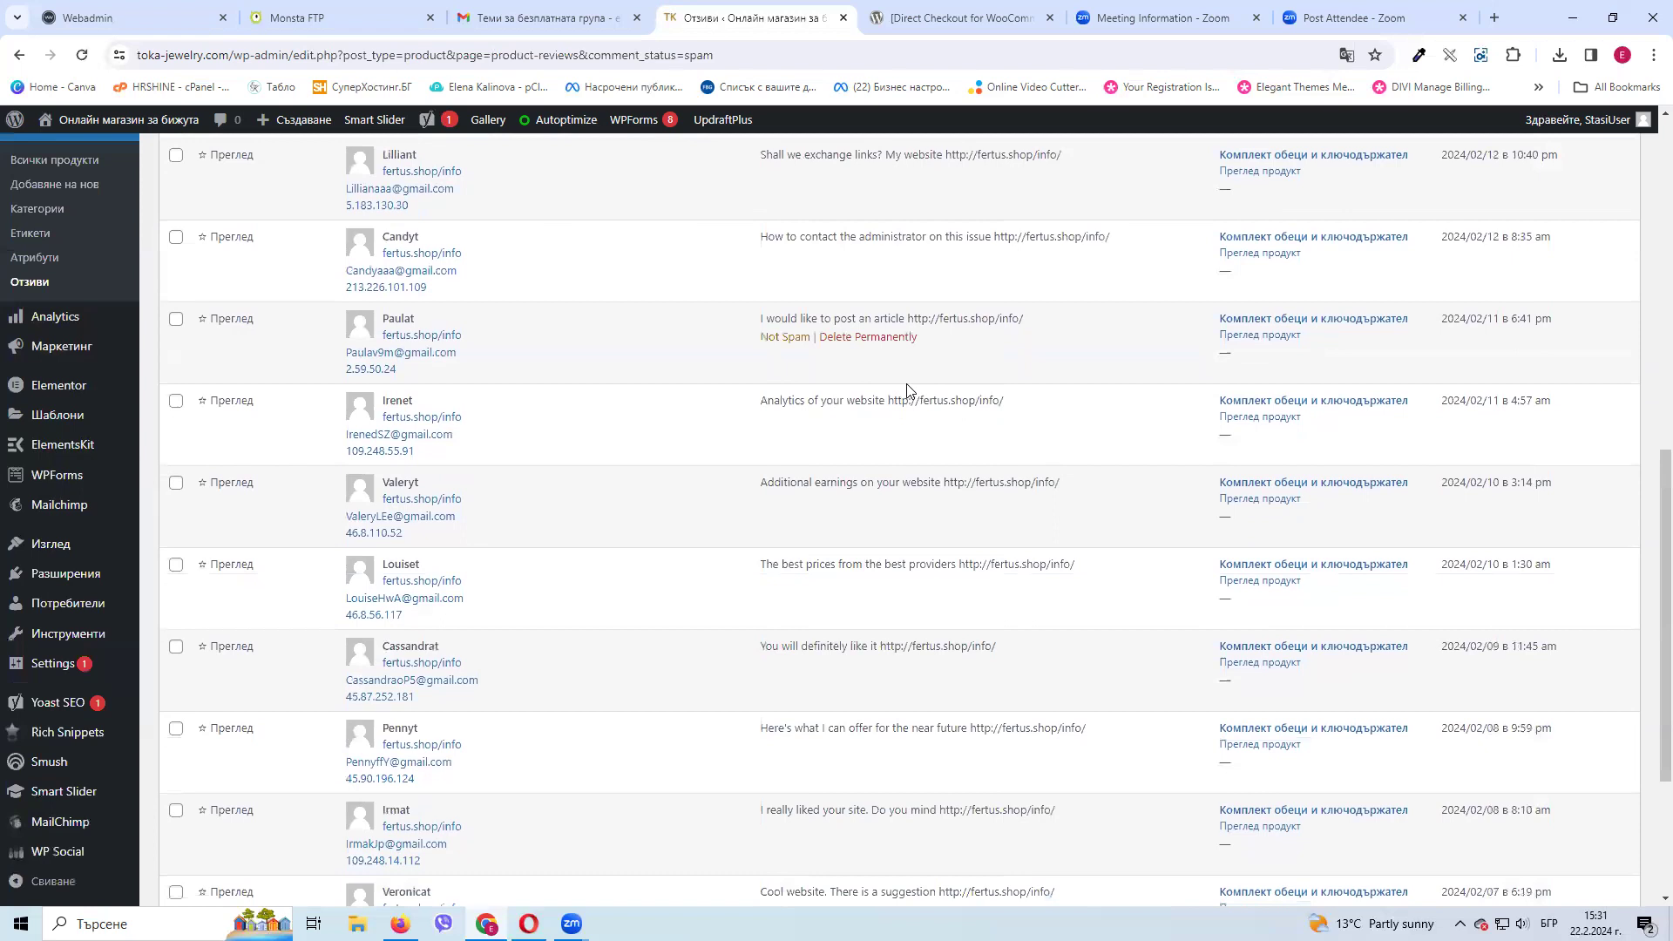
scroll(906, 382, up, 12)
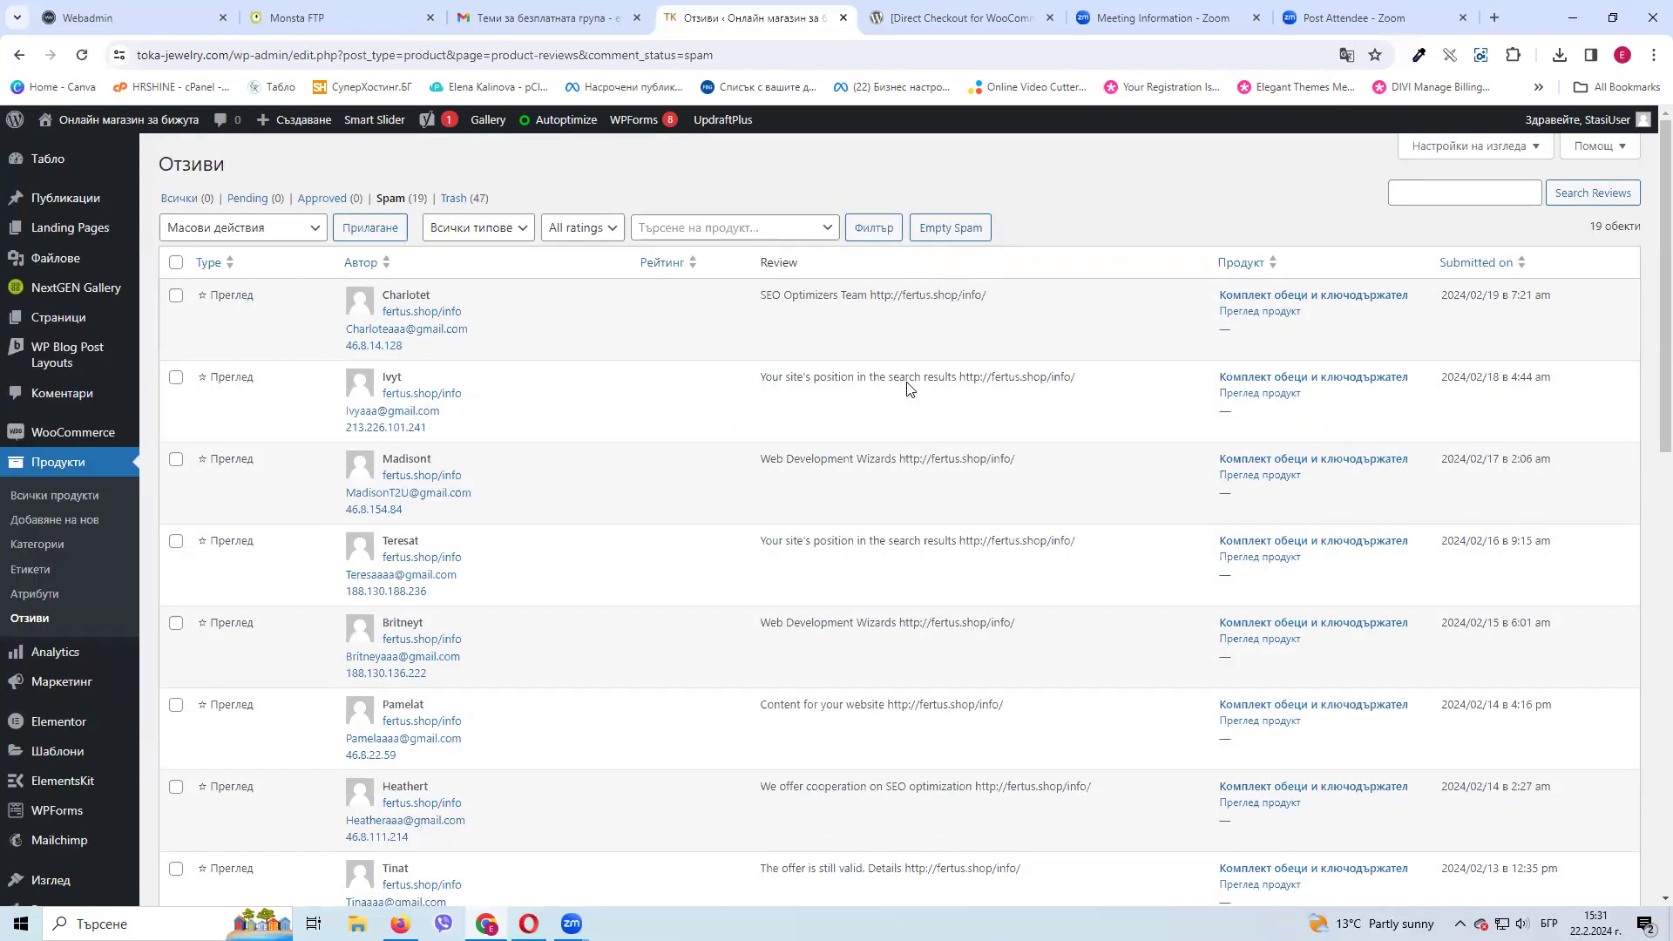
click(950, 235)
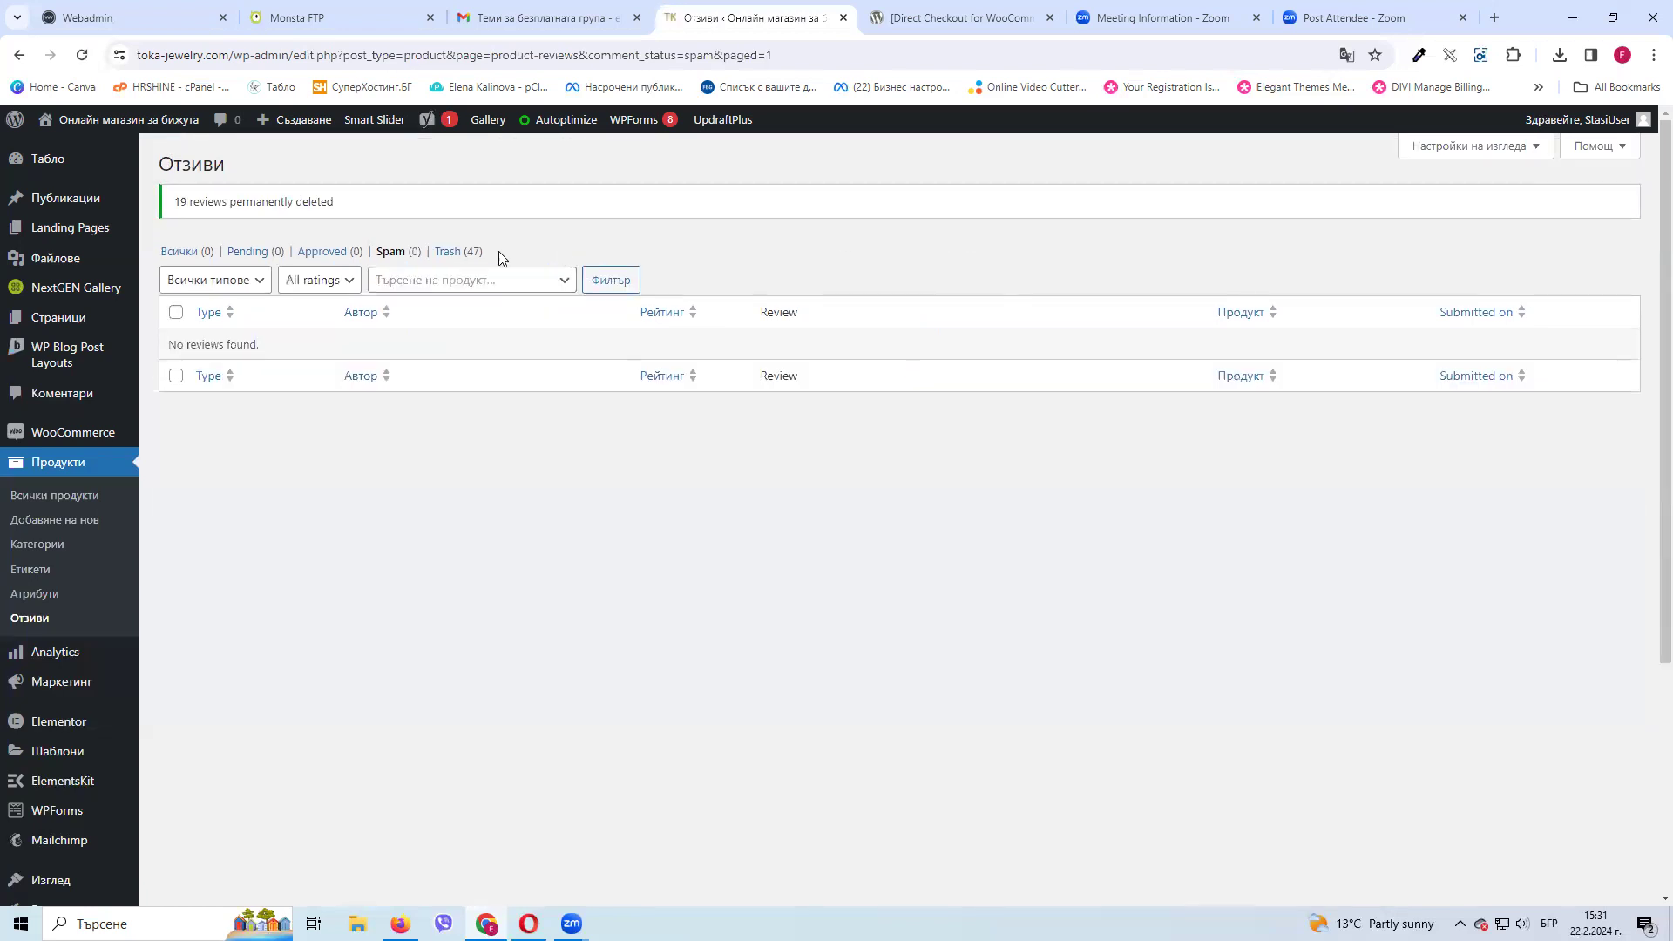
Look through all pages of the trashed product reviews and empty the trash permanently
click(450, 251)
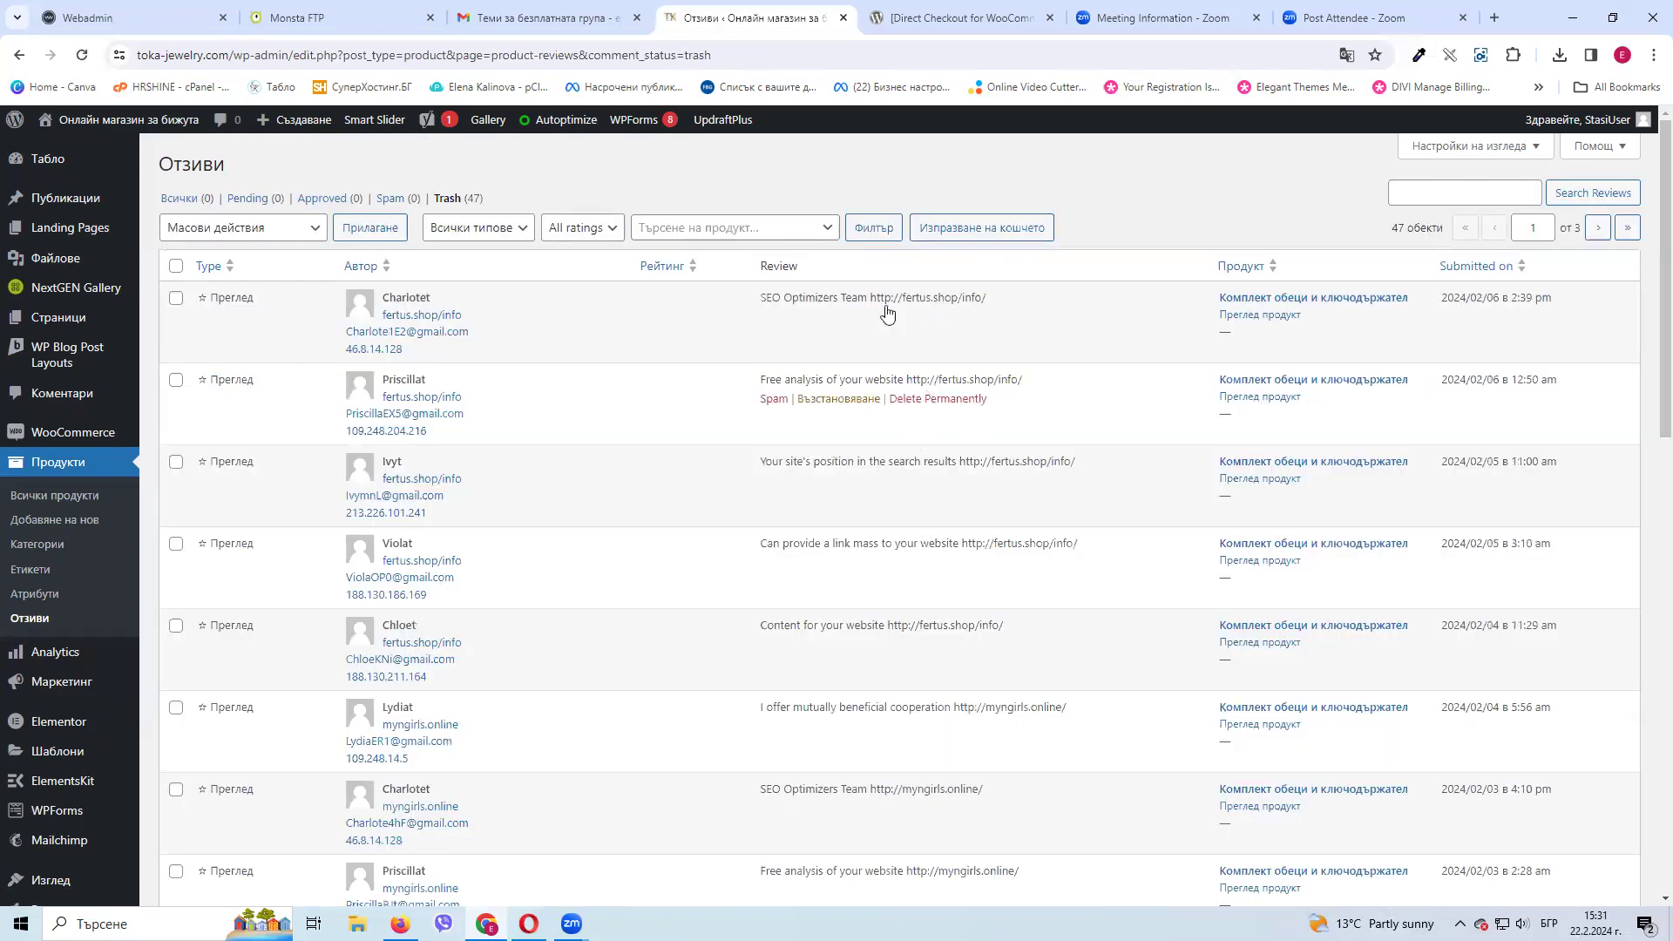
scroll(867, 401, down, 10)
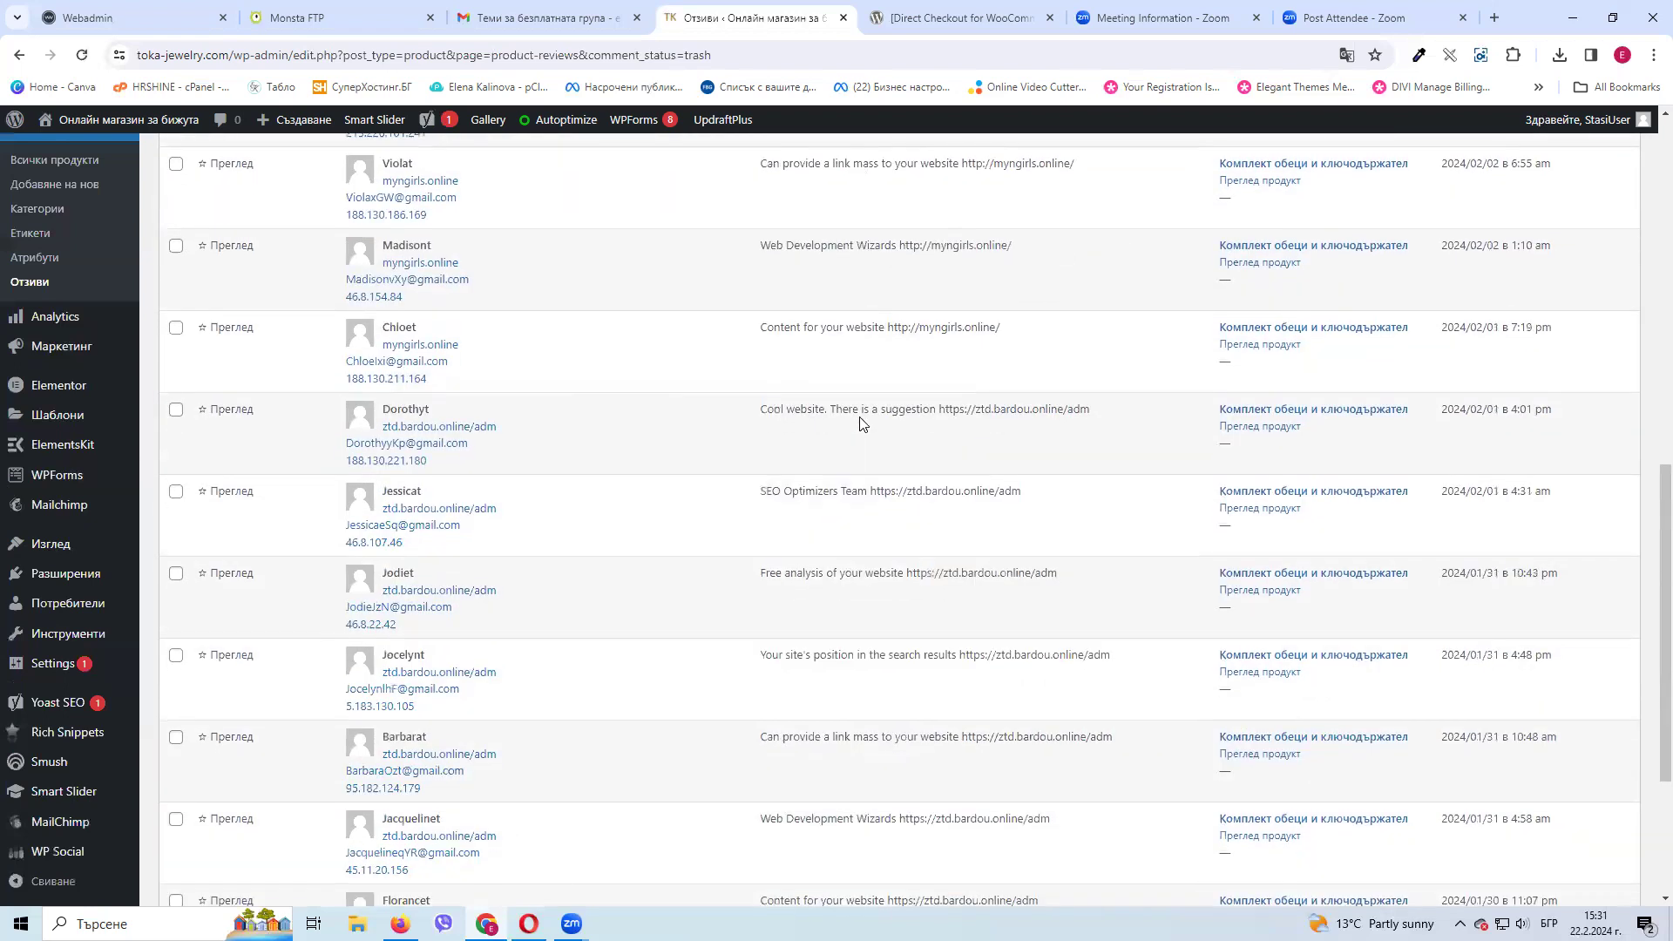
scroll(860, 423, down, 3)
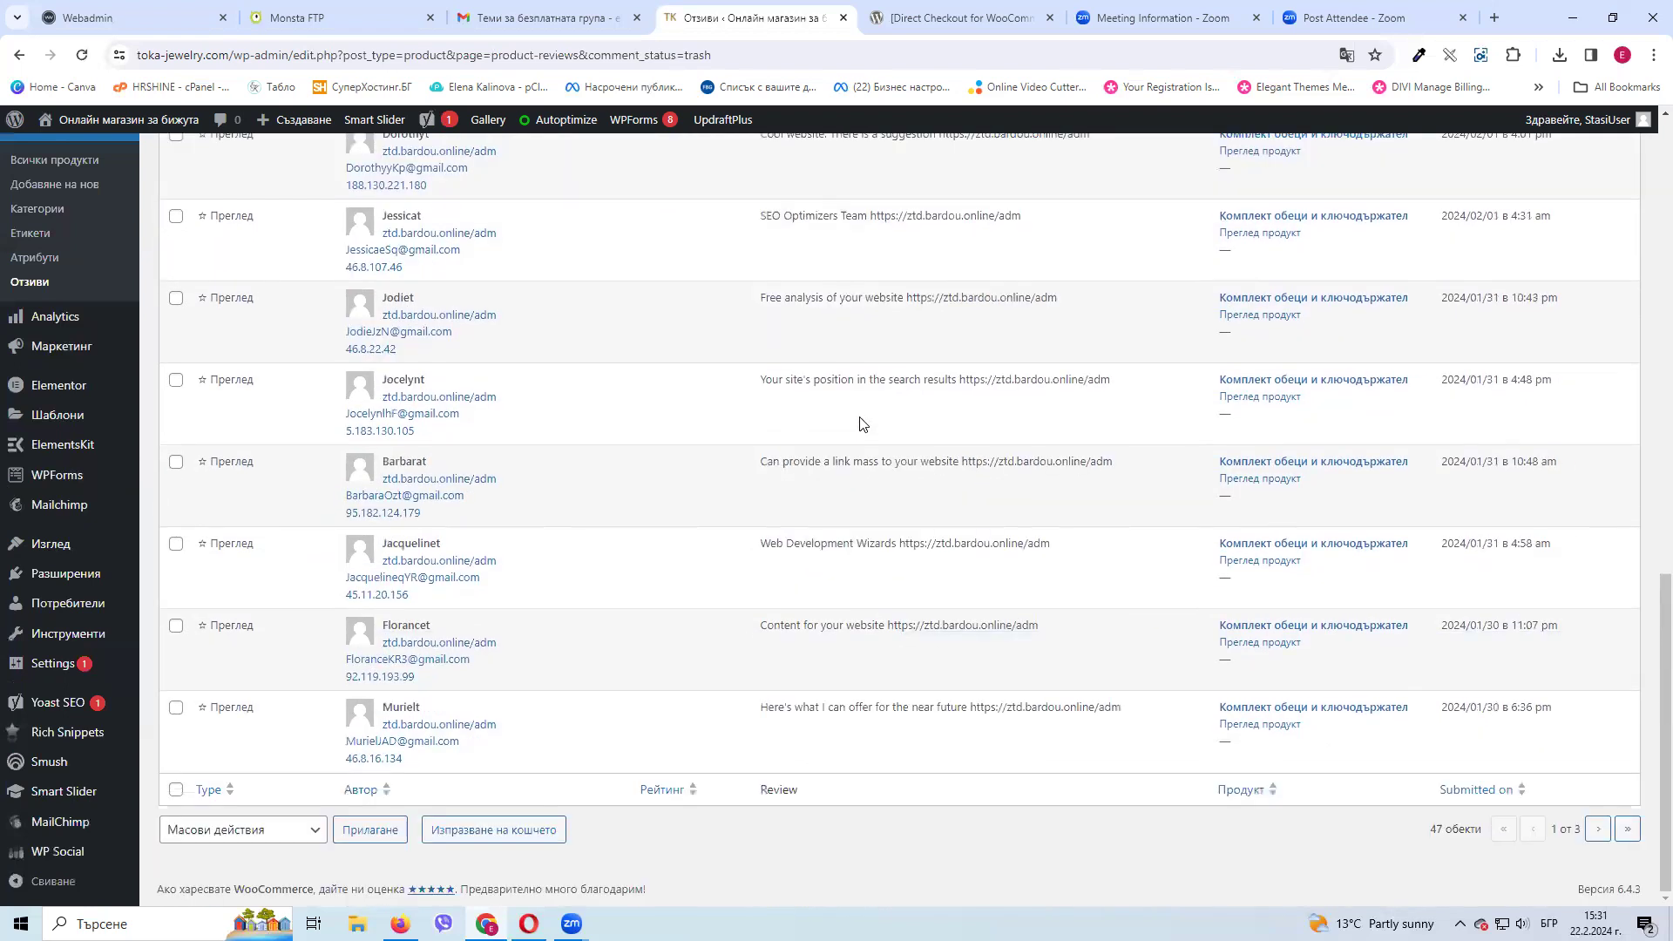
click(1596, 833)
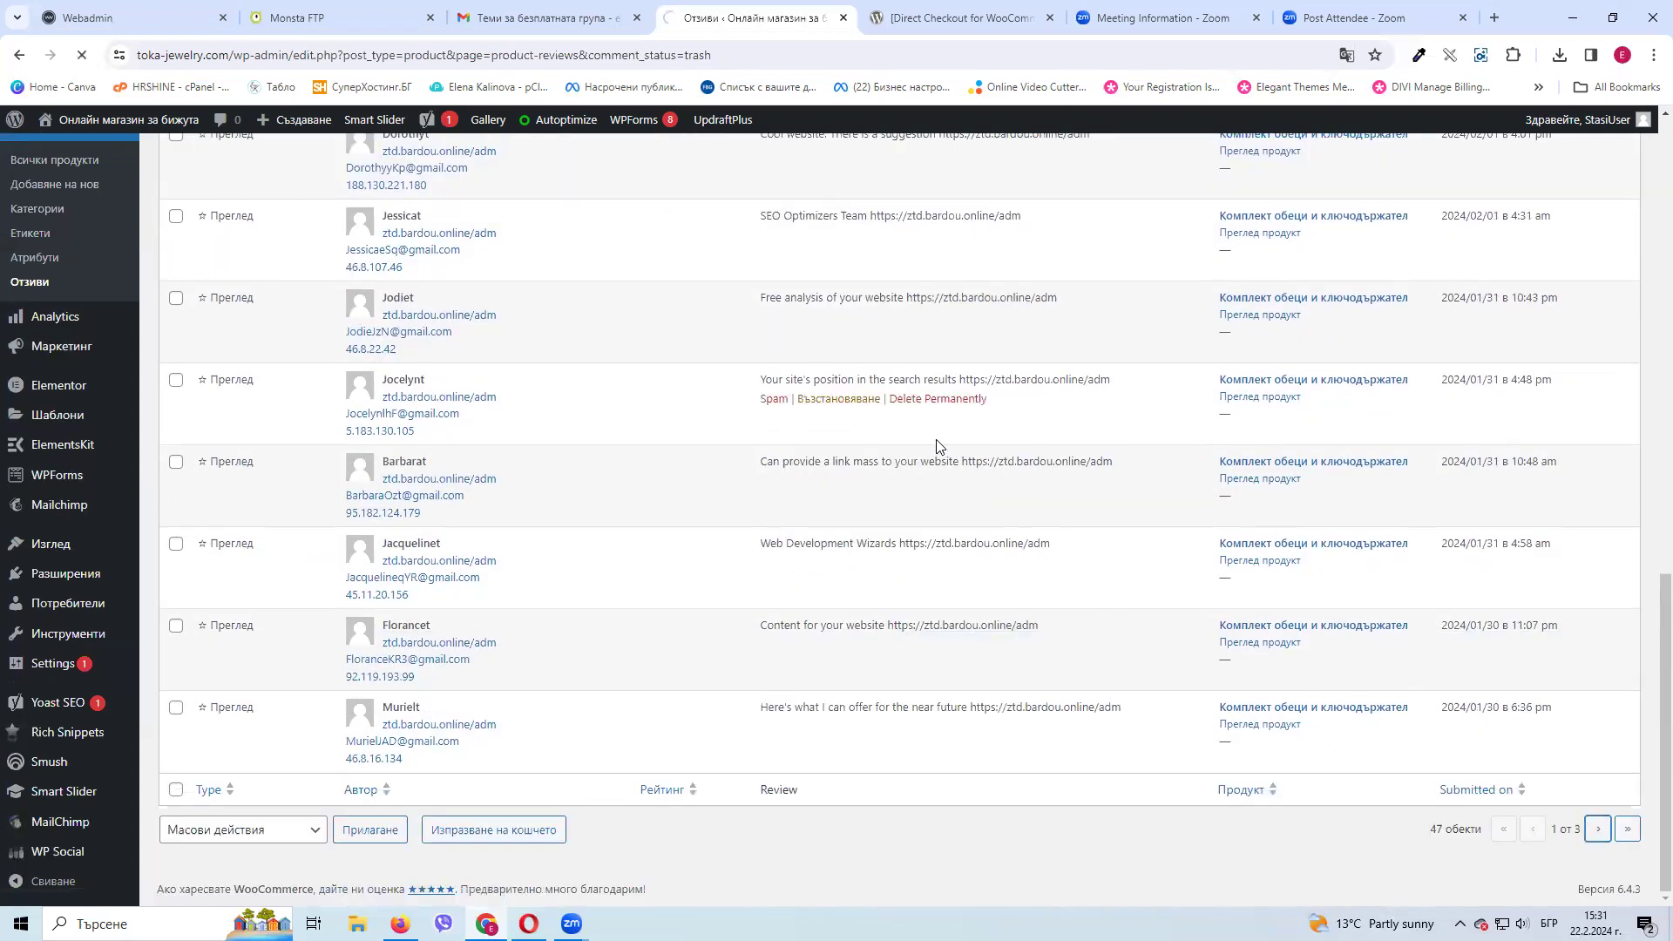
scroll(861, 458, down, 3)
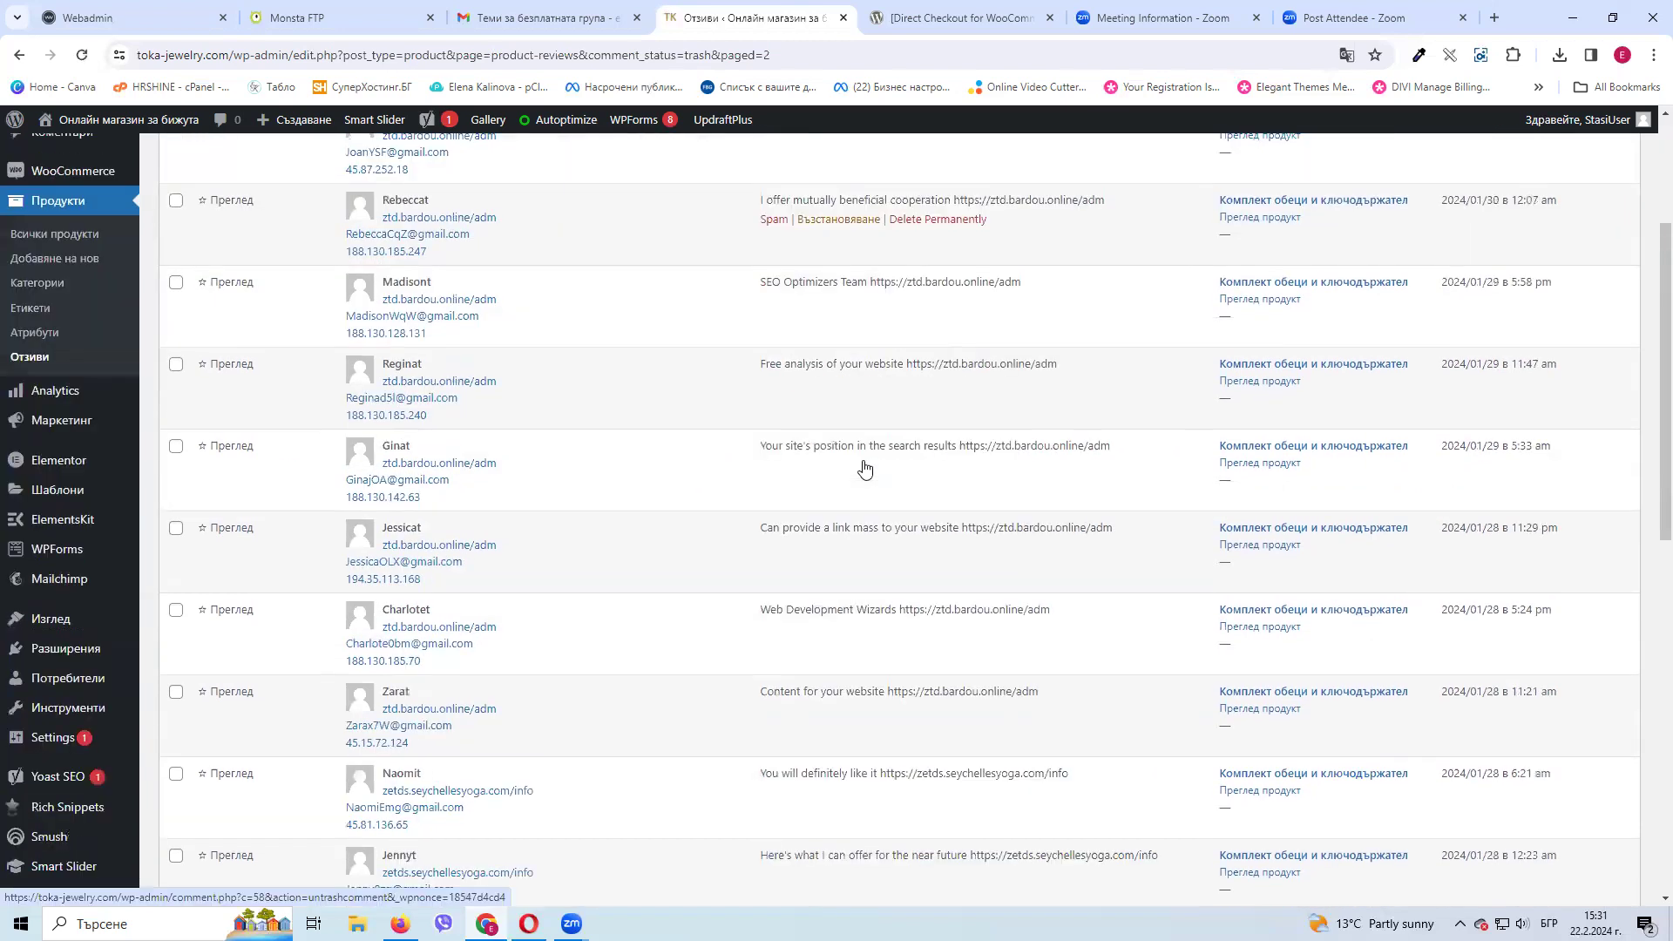
scroll(863, 466, down, 10)
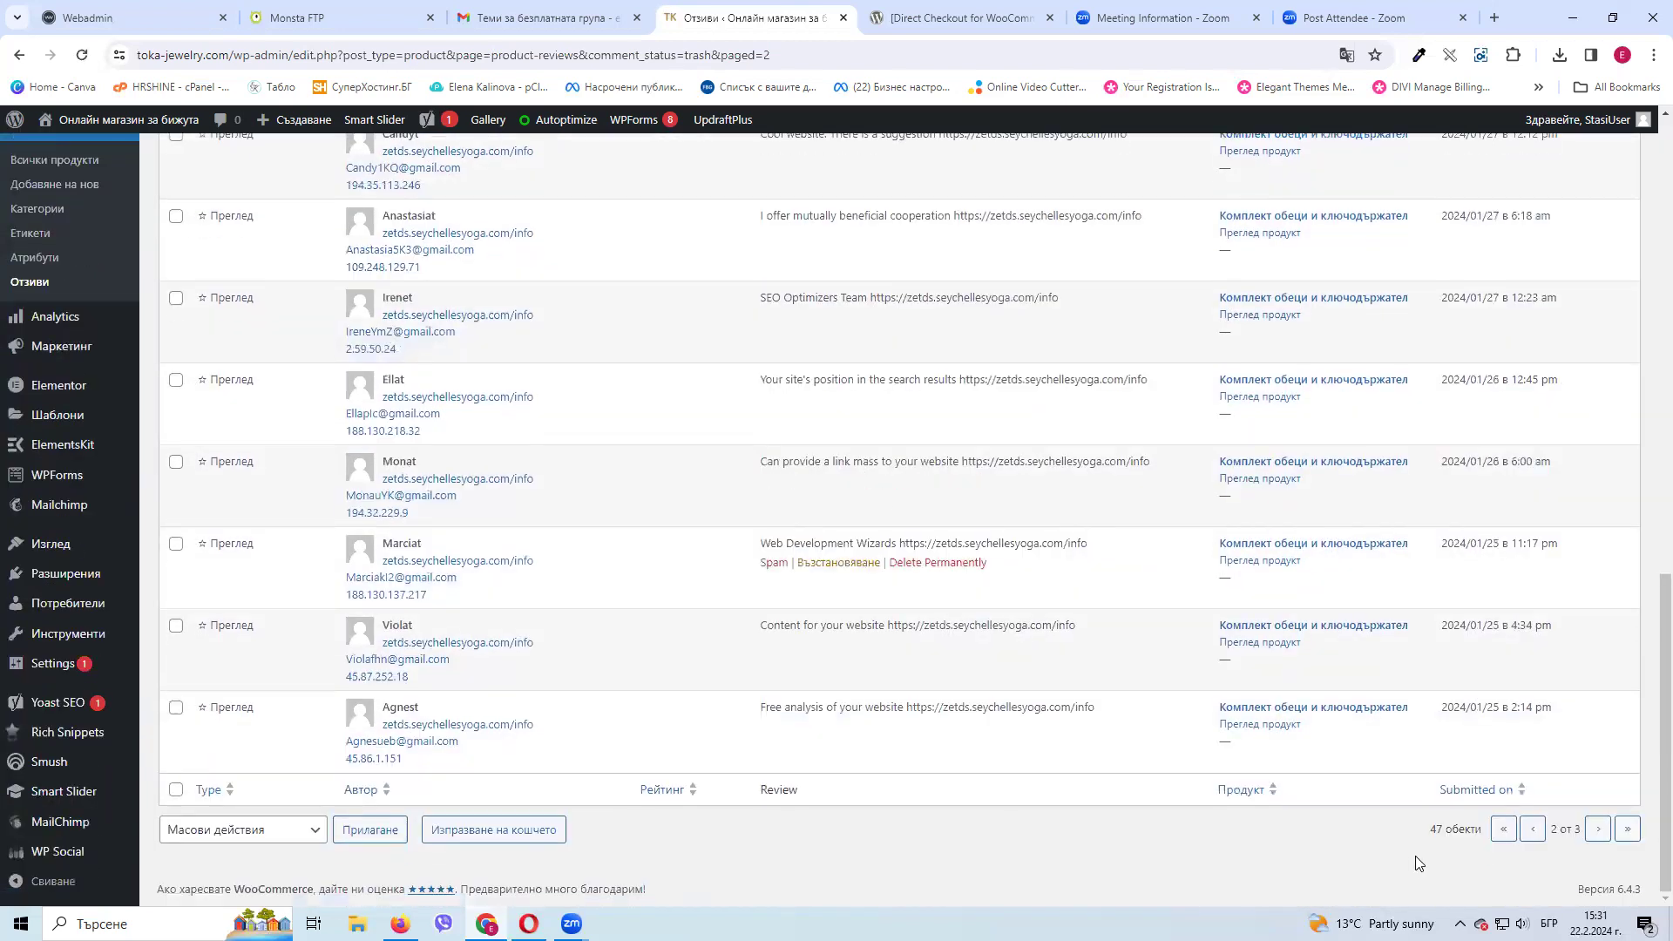
click(1595, 830)
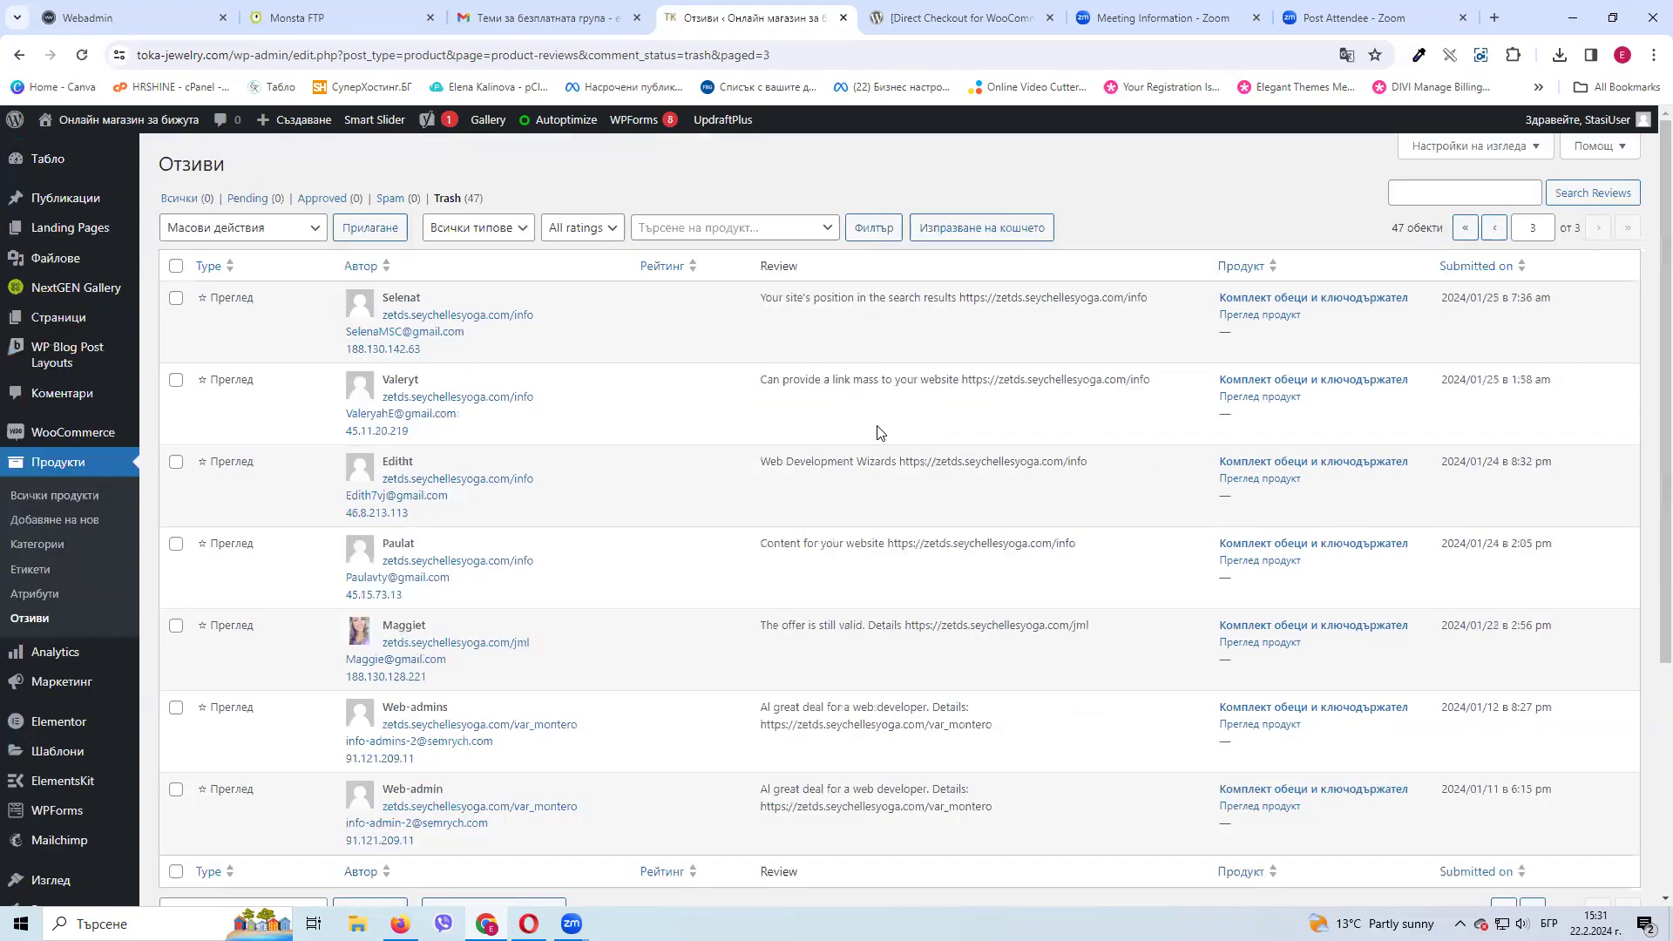
scroll(875, 540, down, 3)
scroll(873, 540, up, 3)
click(962, 235)
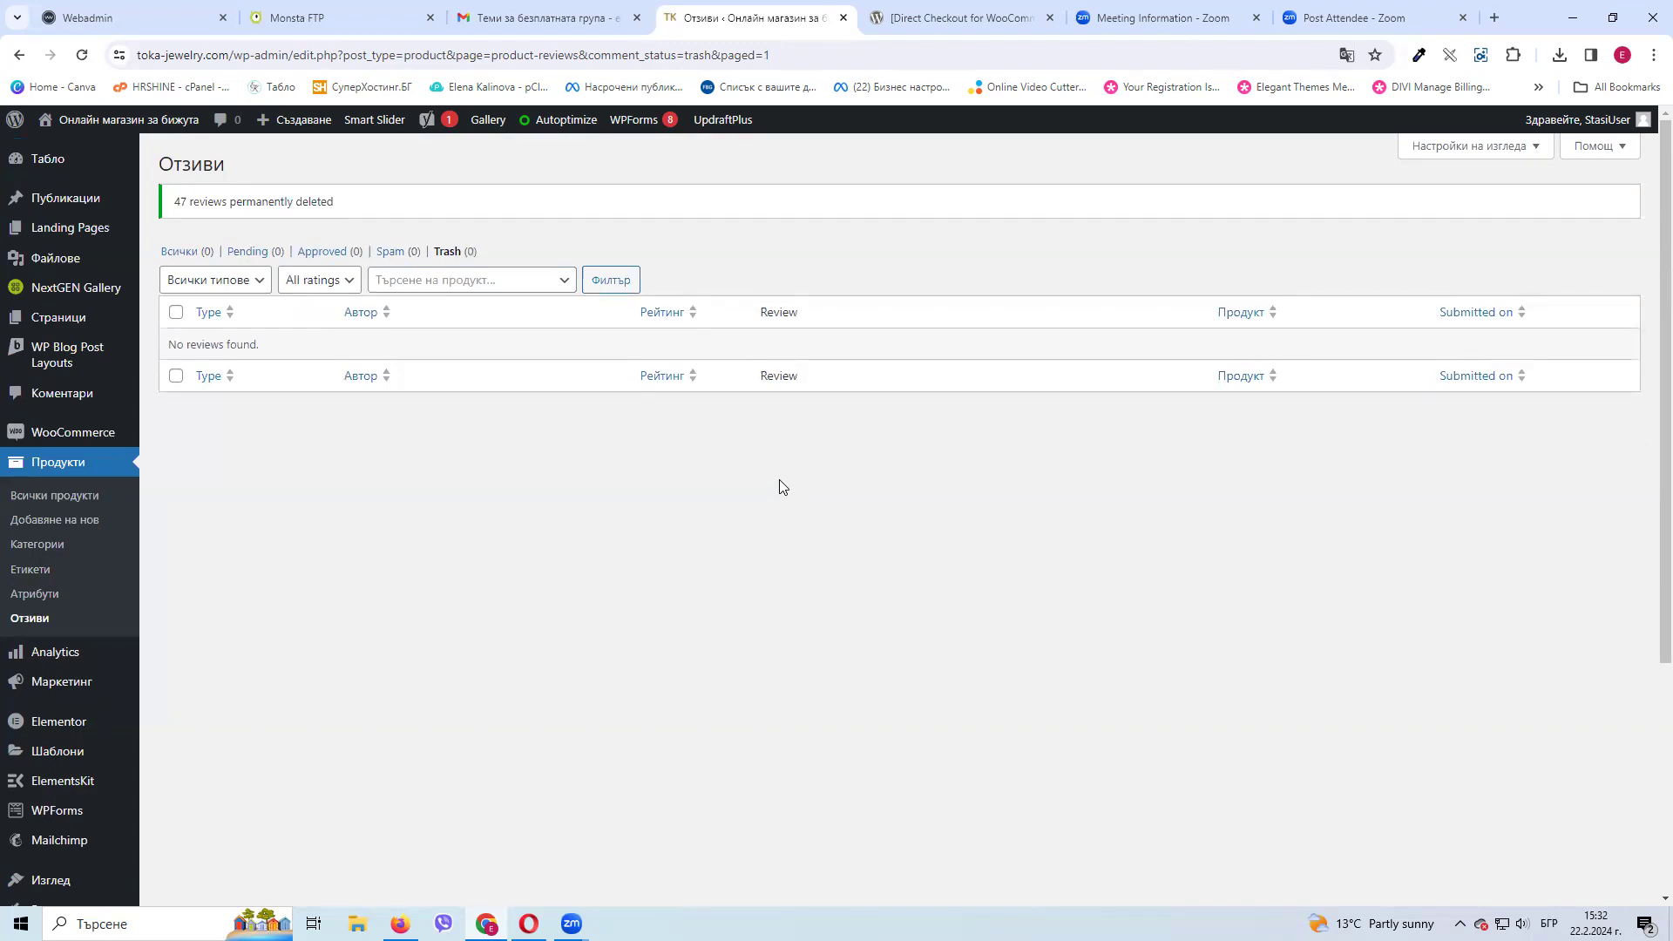
Open the UpdraftPlus backup page, dismiss its two notices and start a new backup of the site
click(720, 155)
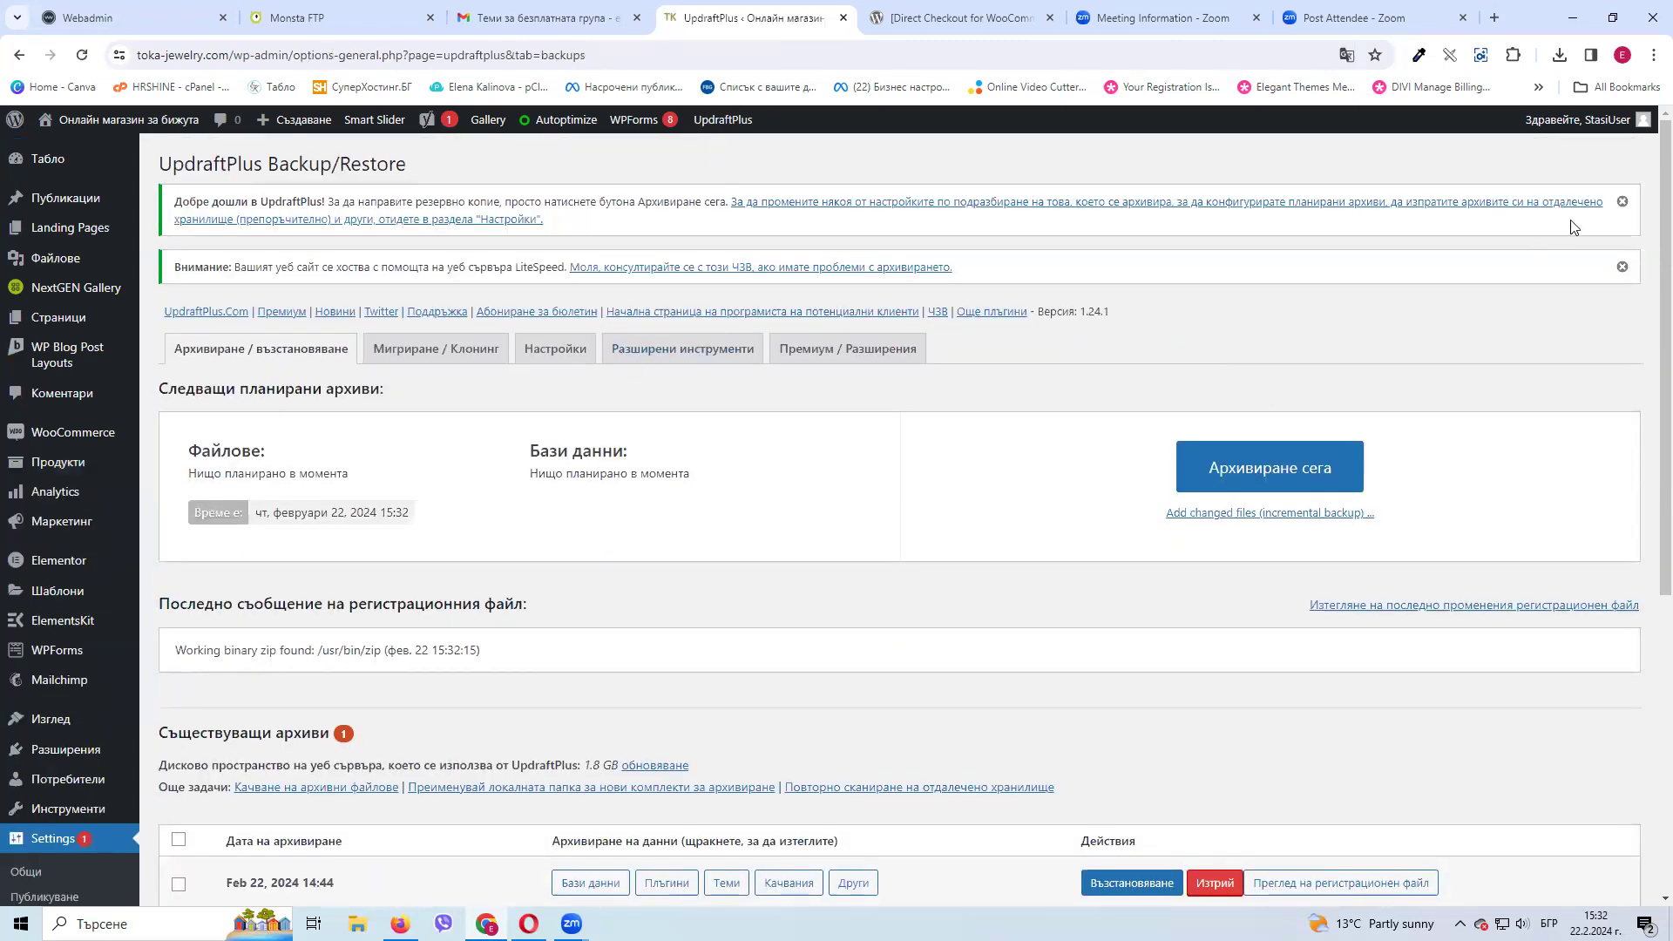
click(1622, 202)
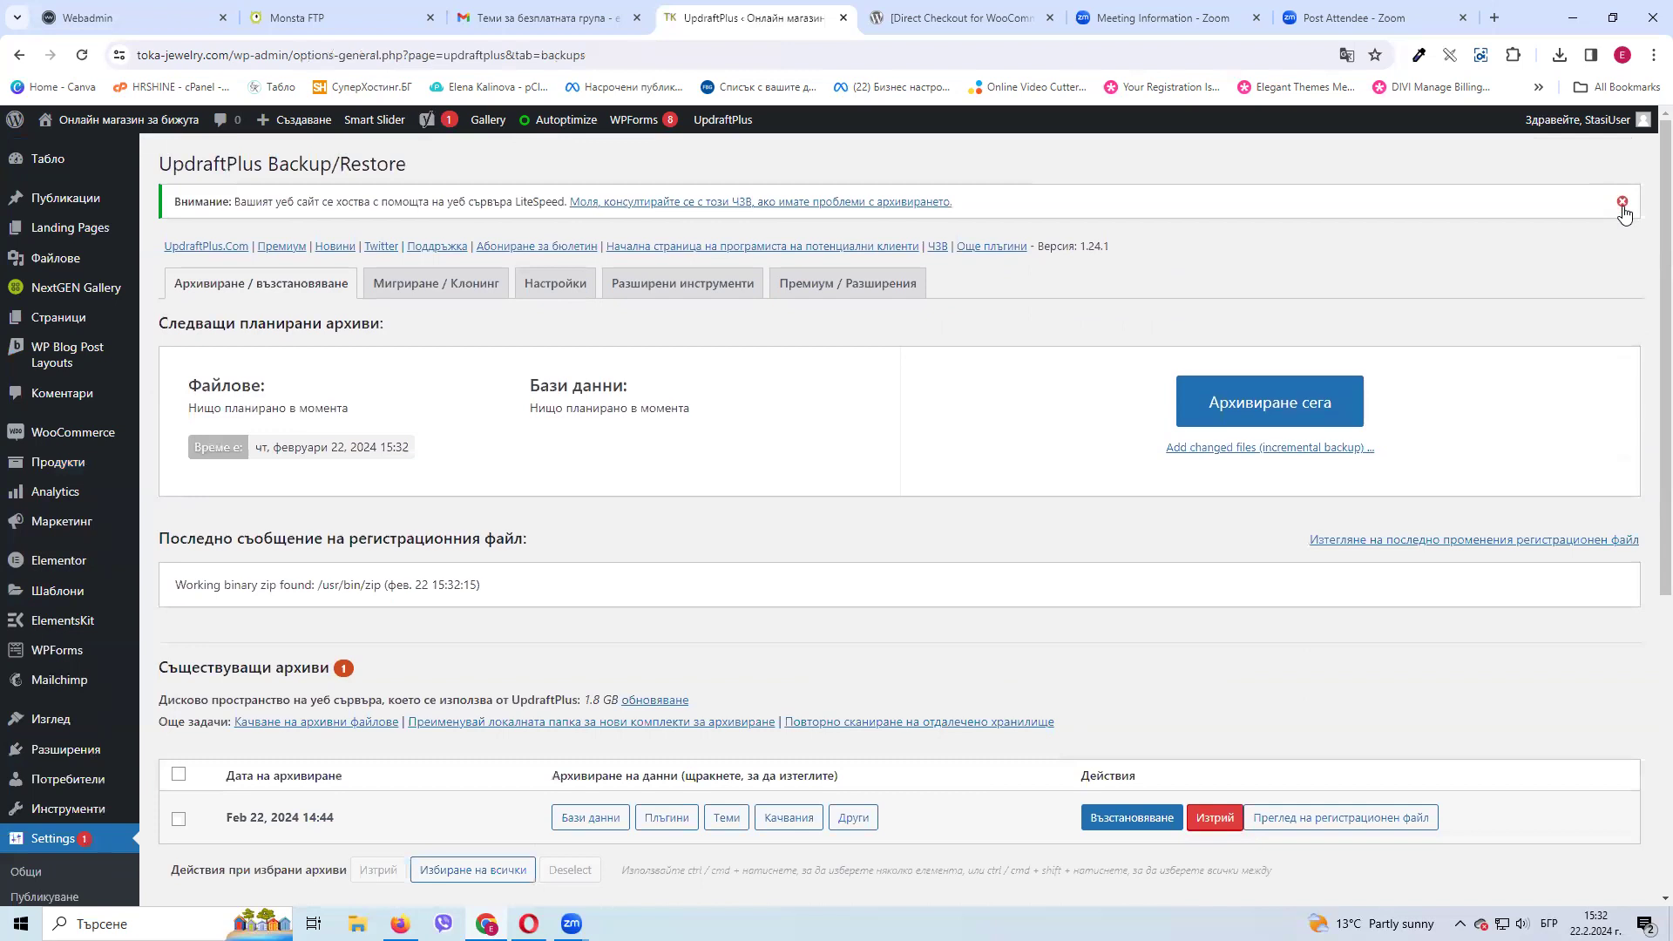
click(1622, 201)
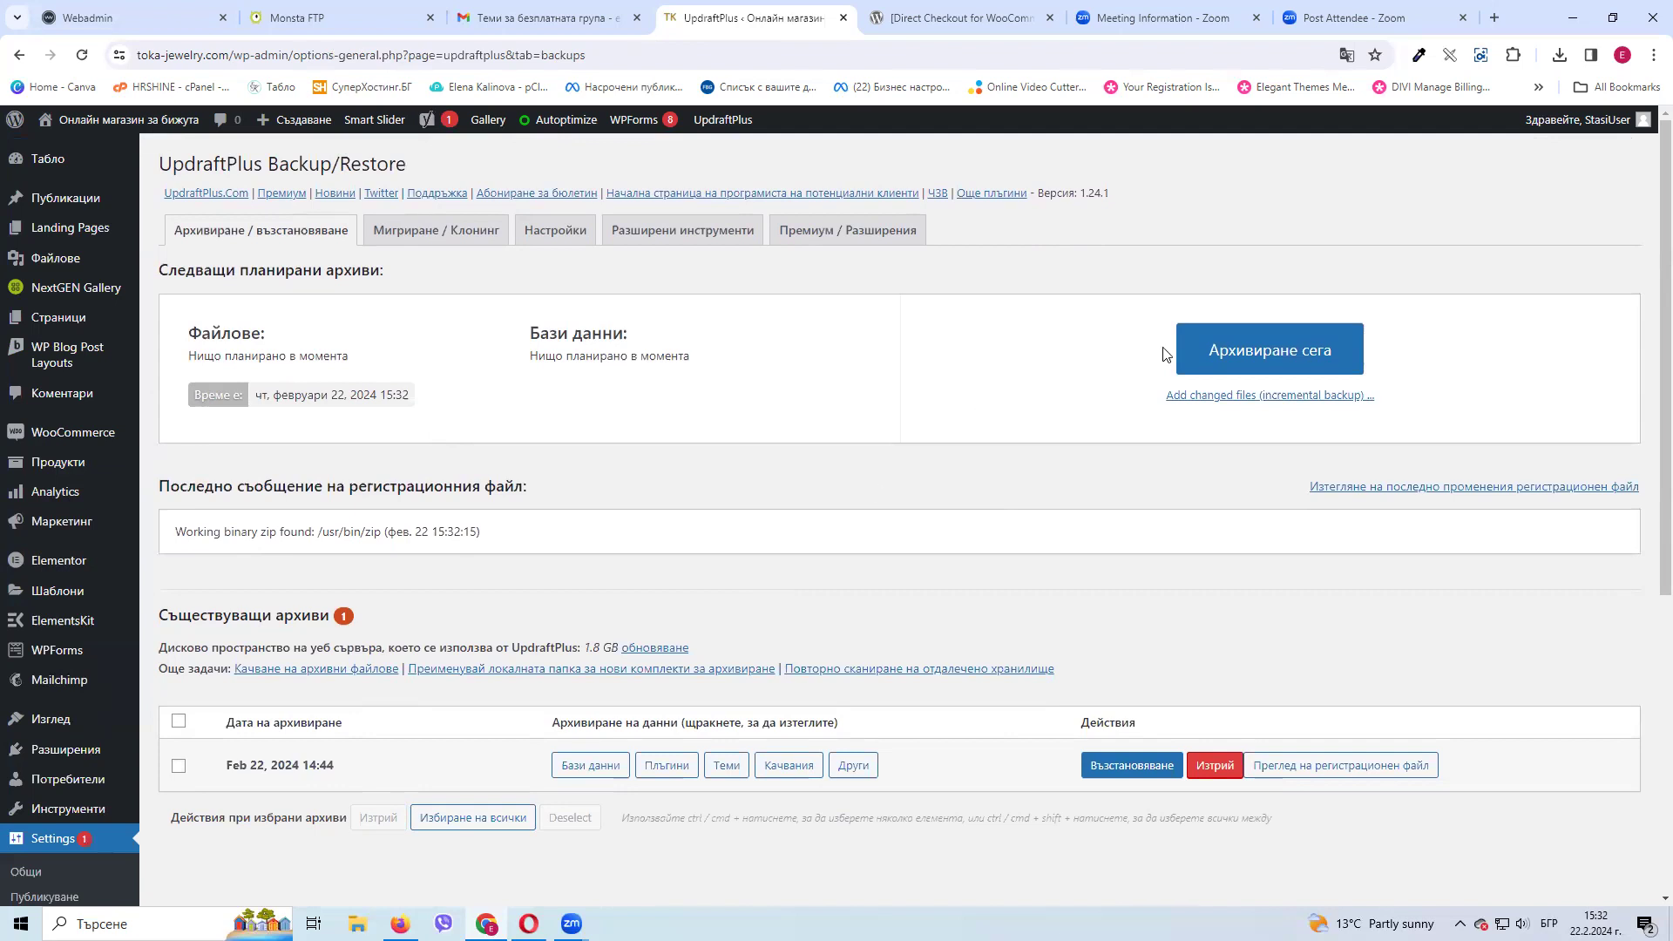
click(1225, 360)
click(1248, 366)
click(930, 684)
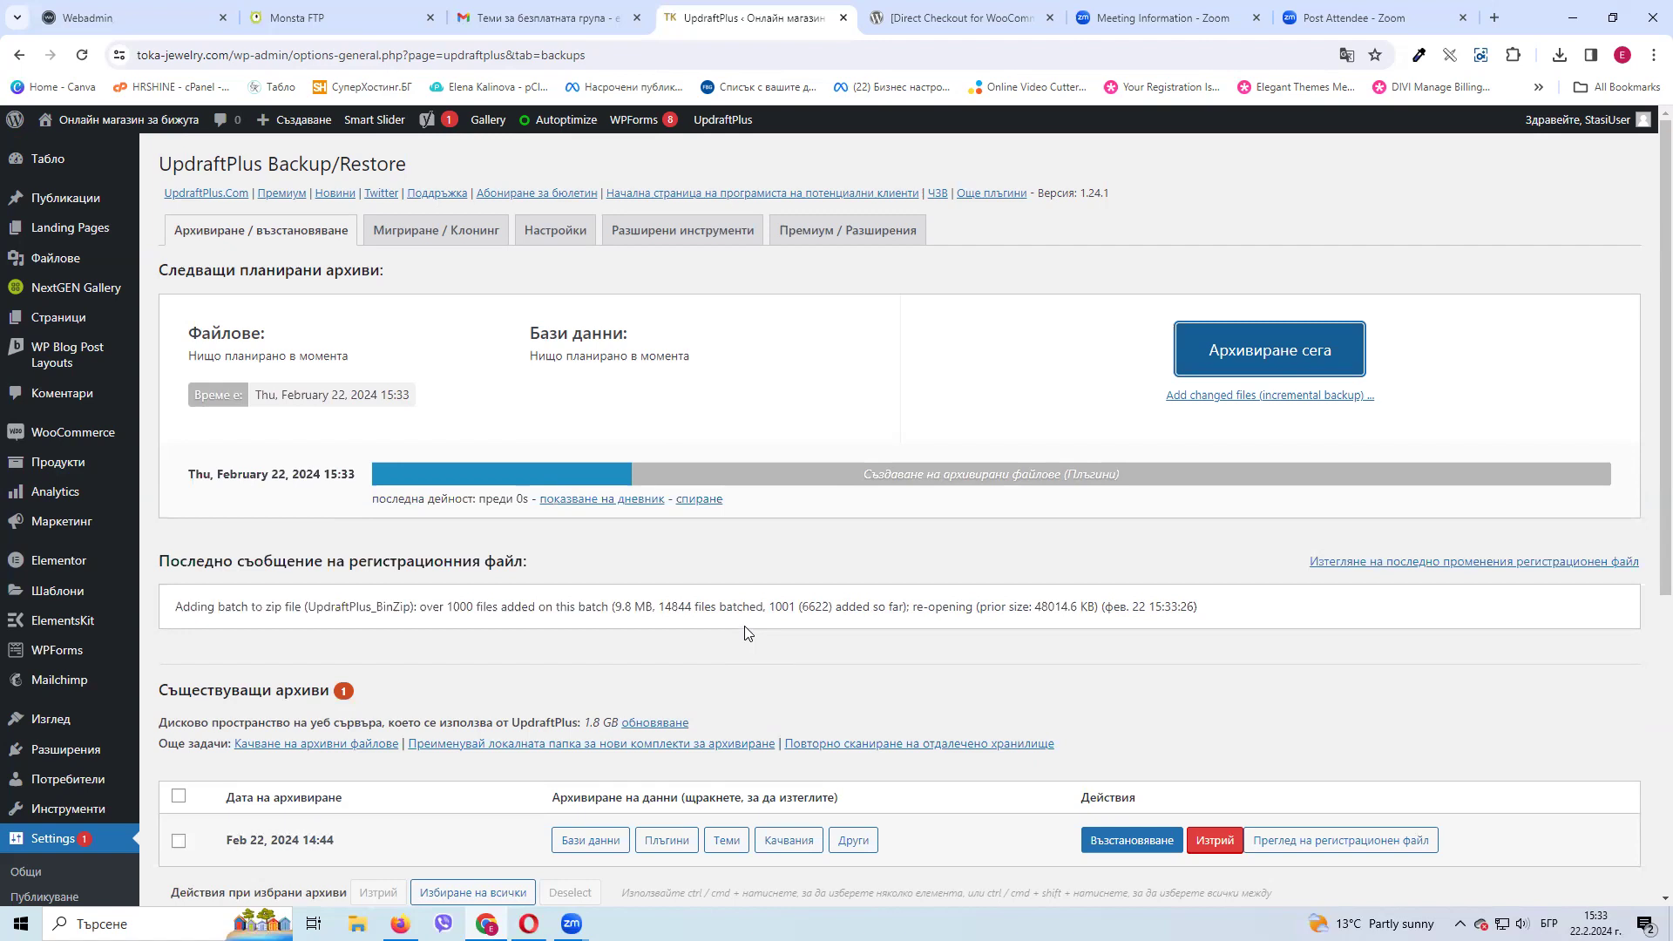
Switch to the live shop in Firefox, examine the contact page and its message form, and return to the backup page in Chrome
key(alt+Tab)
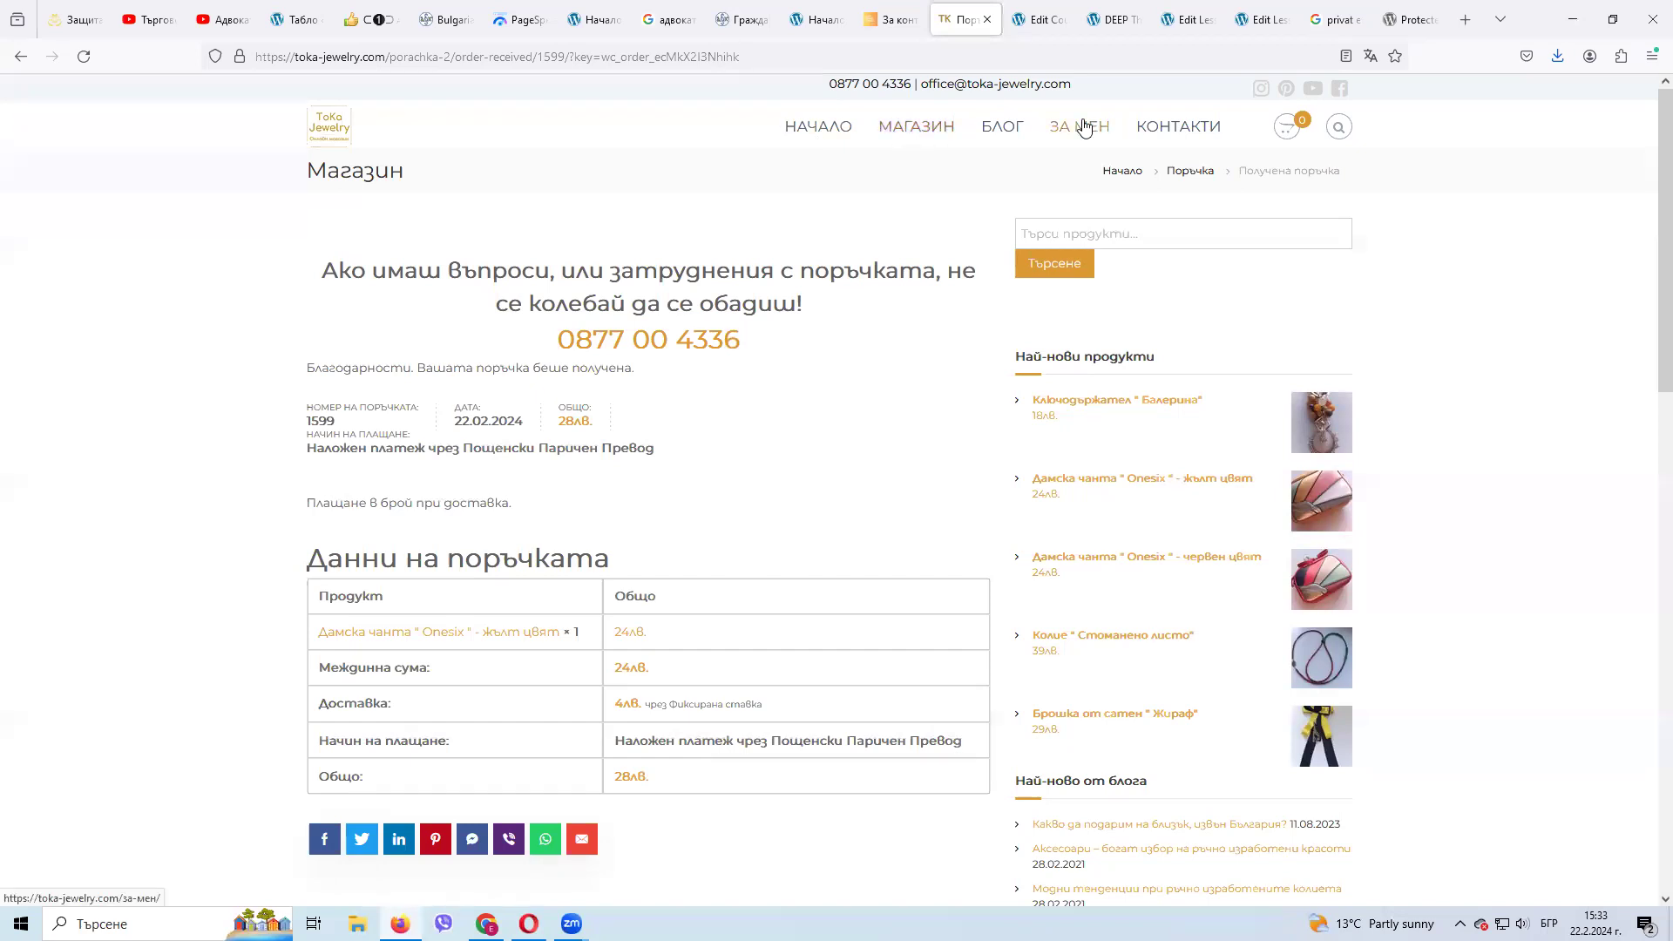
click(1163, 129)
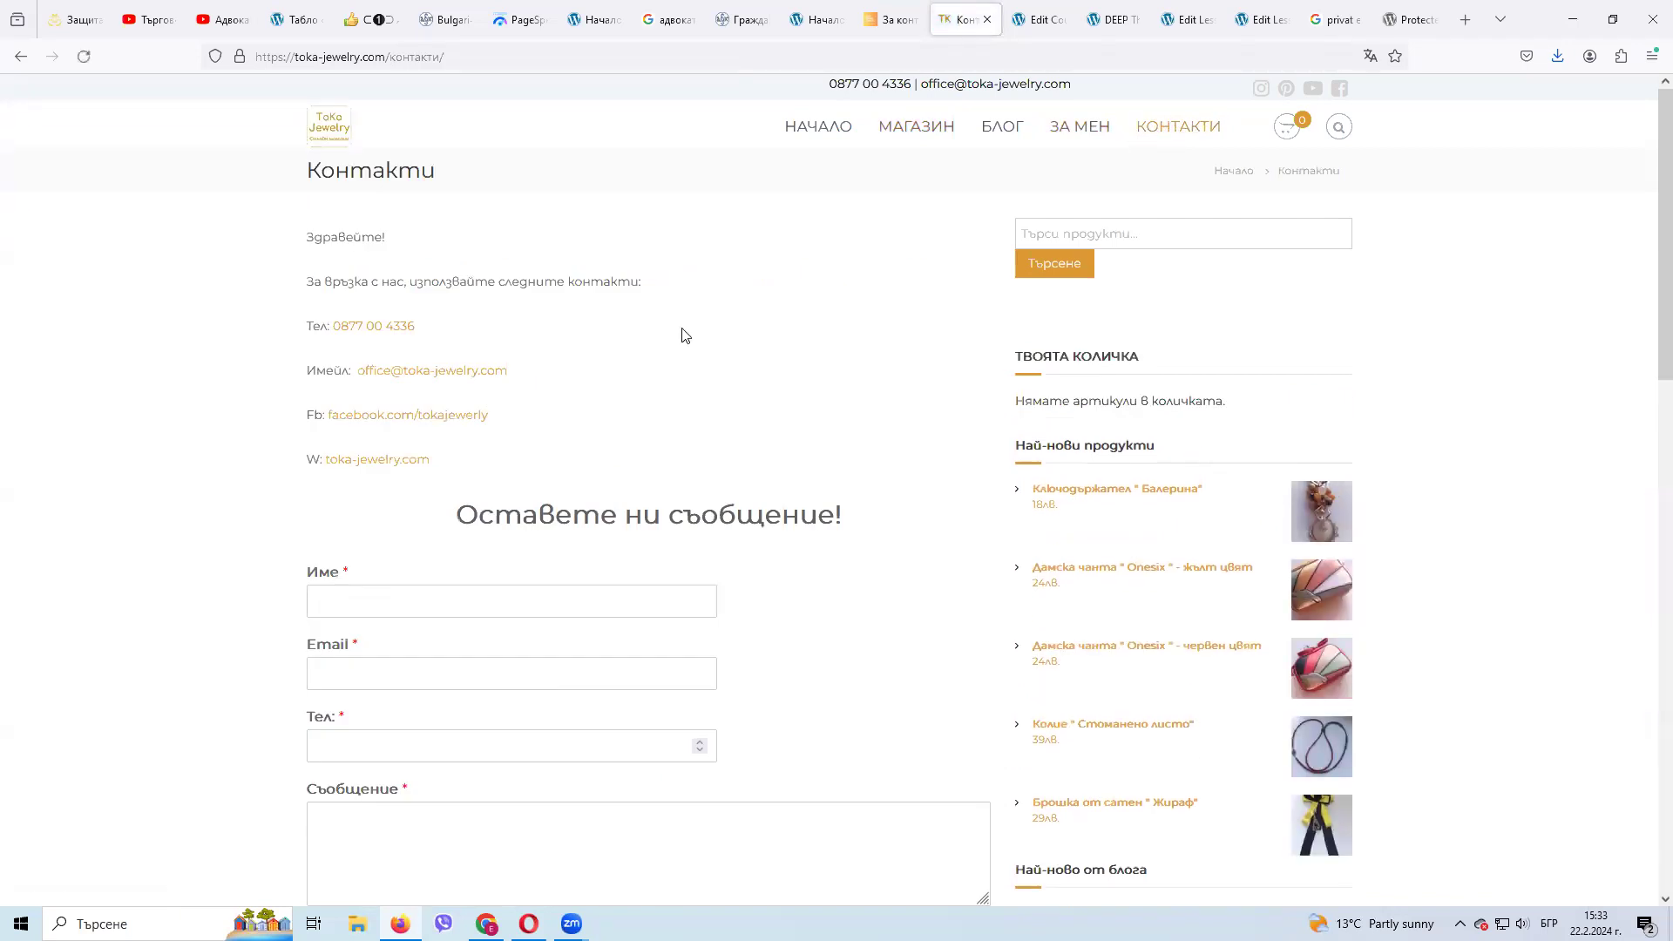
scroll(685, 335, down, 2)
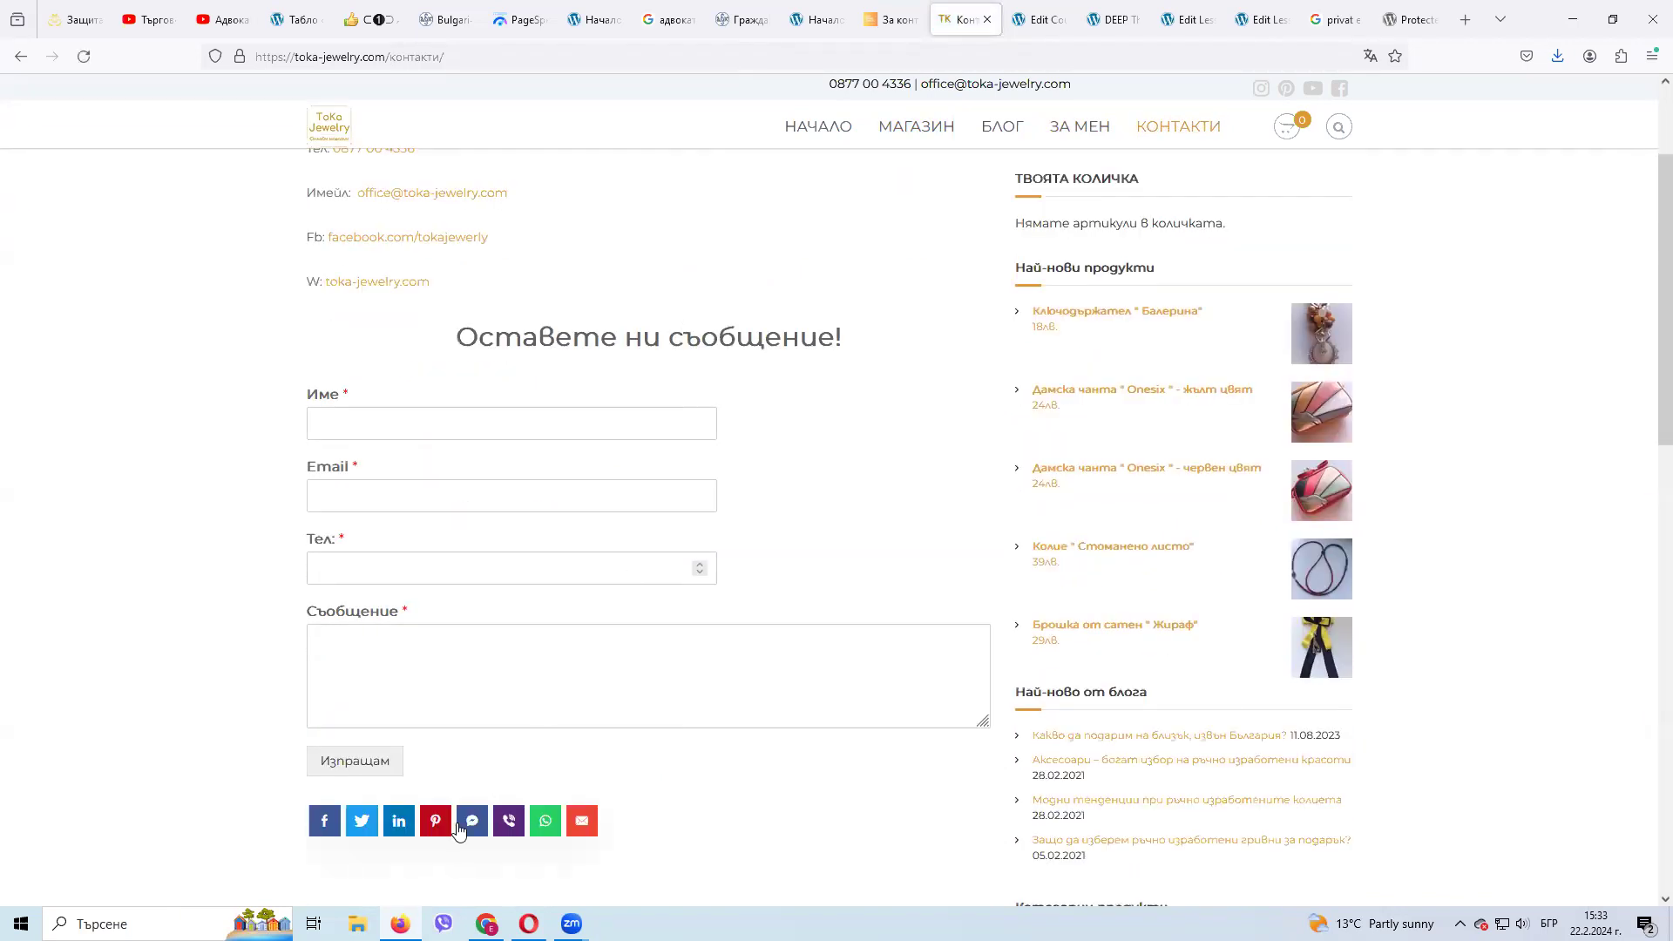
click(408, 917)
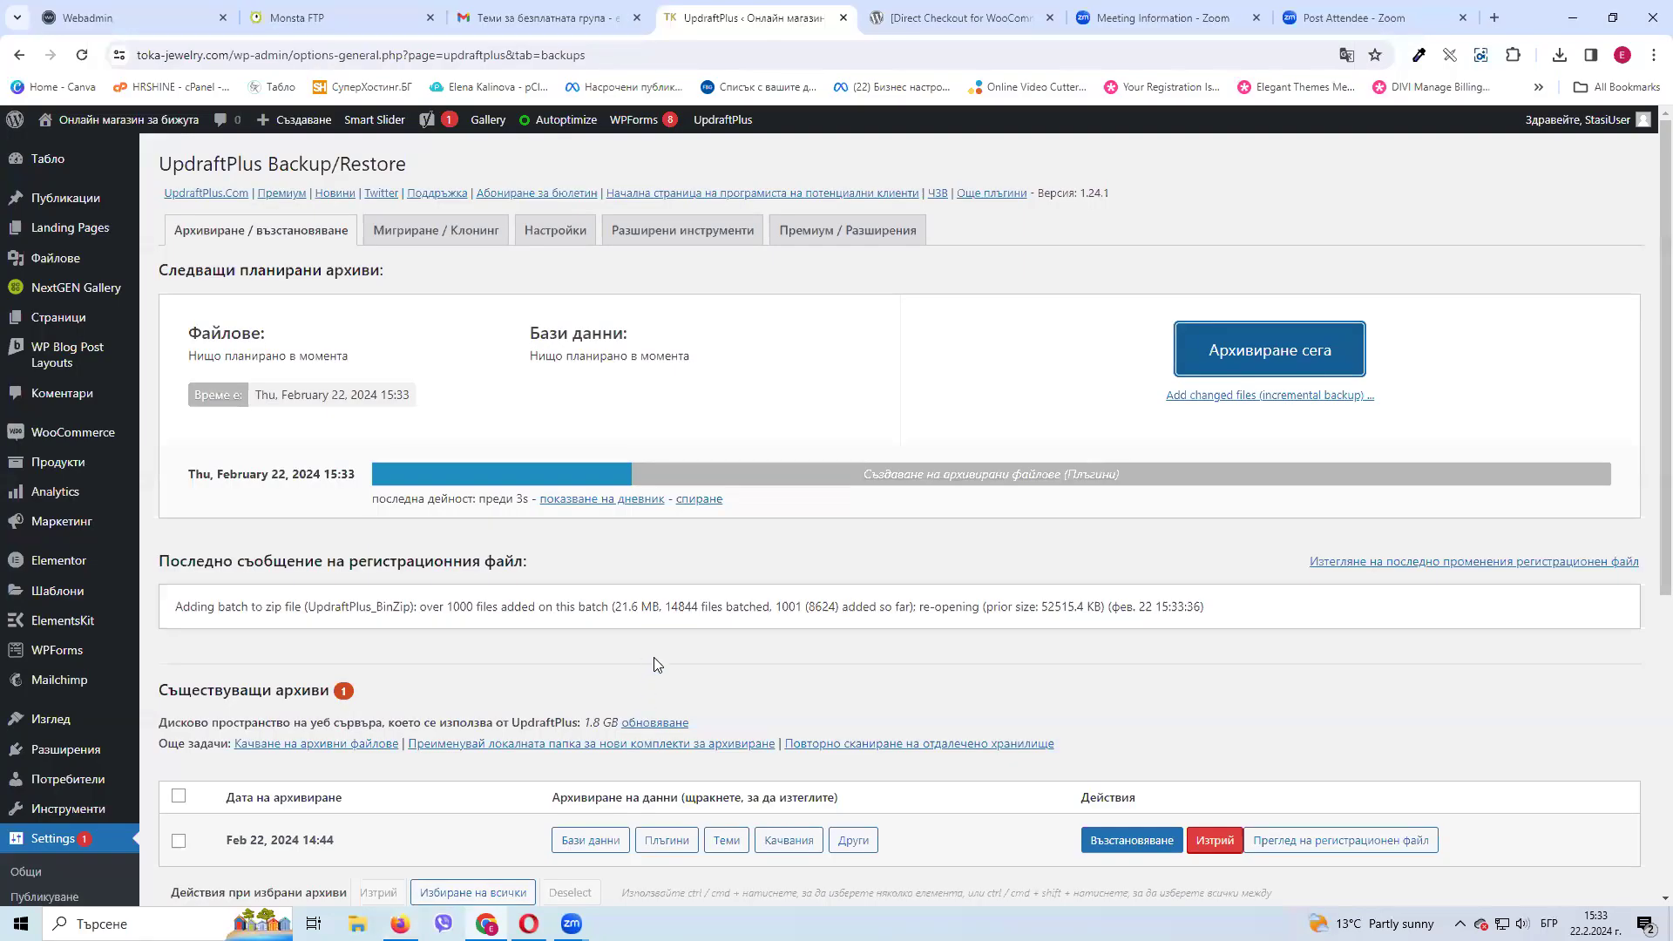